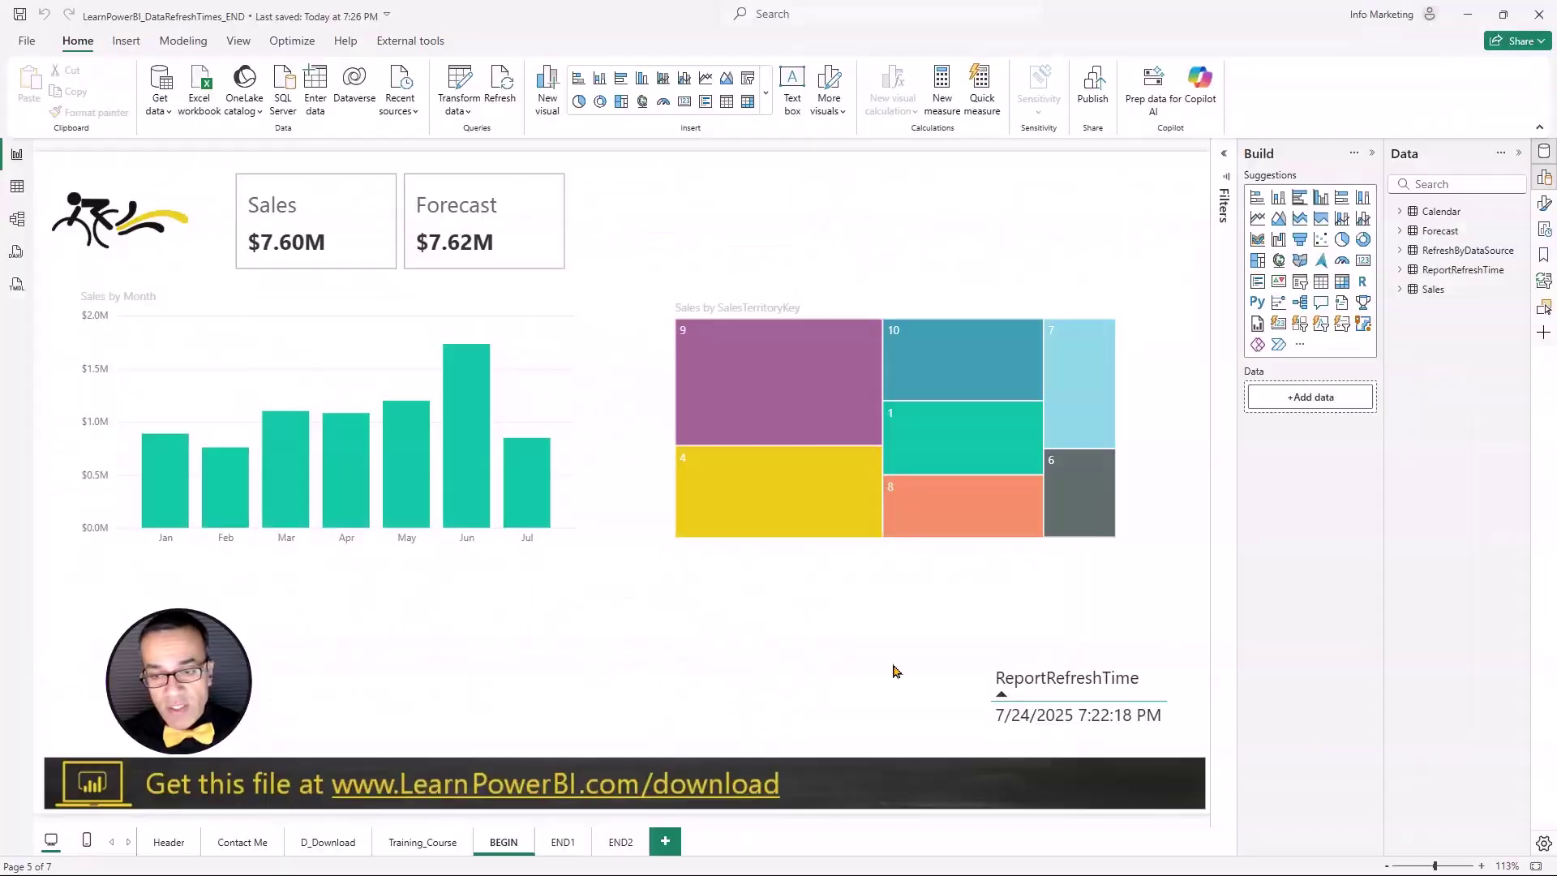
# Step: Switch to the END2 page with the table of data-source date-times, links and notes
pyautogui.hotkey('ctrl', 'shift', 'a')
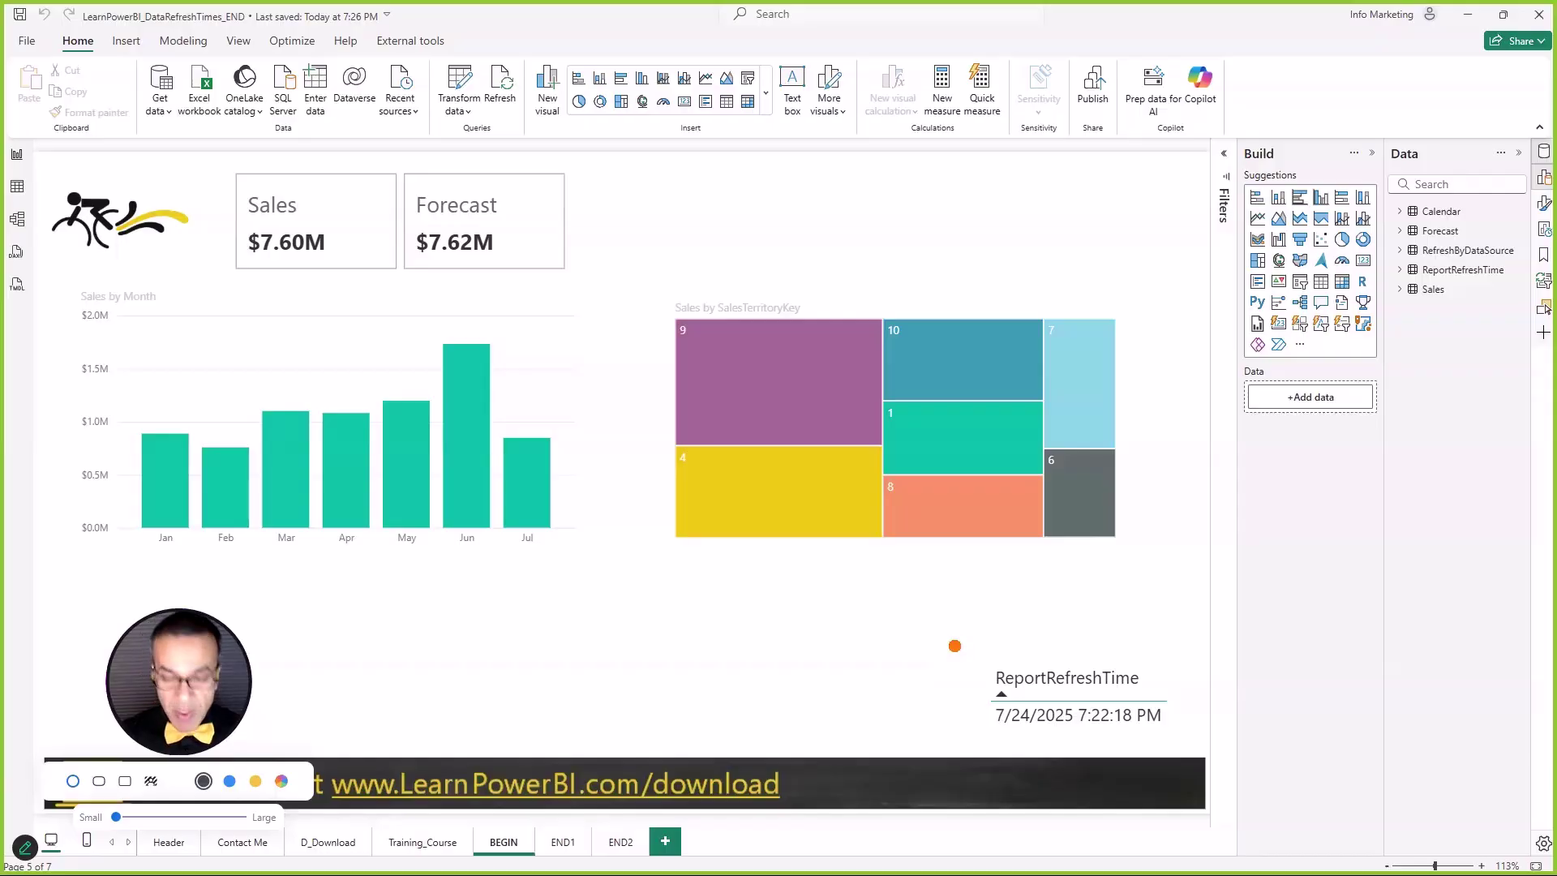
pyautogui.moveTo(961, 639); pyautogui.dragTo(1200, 754)
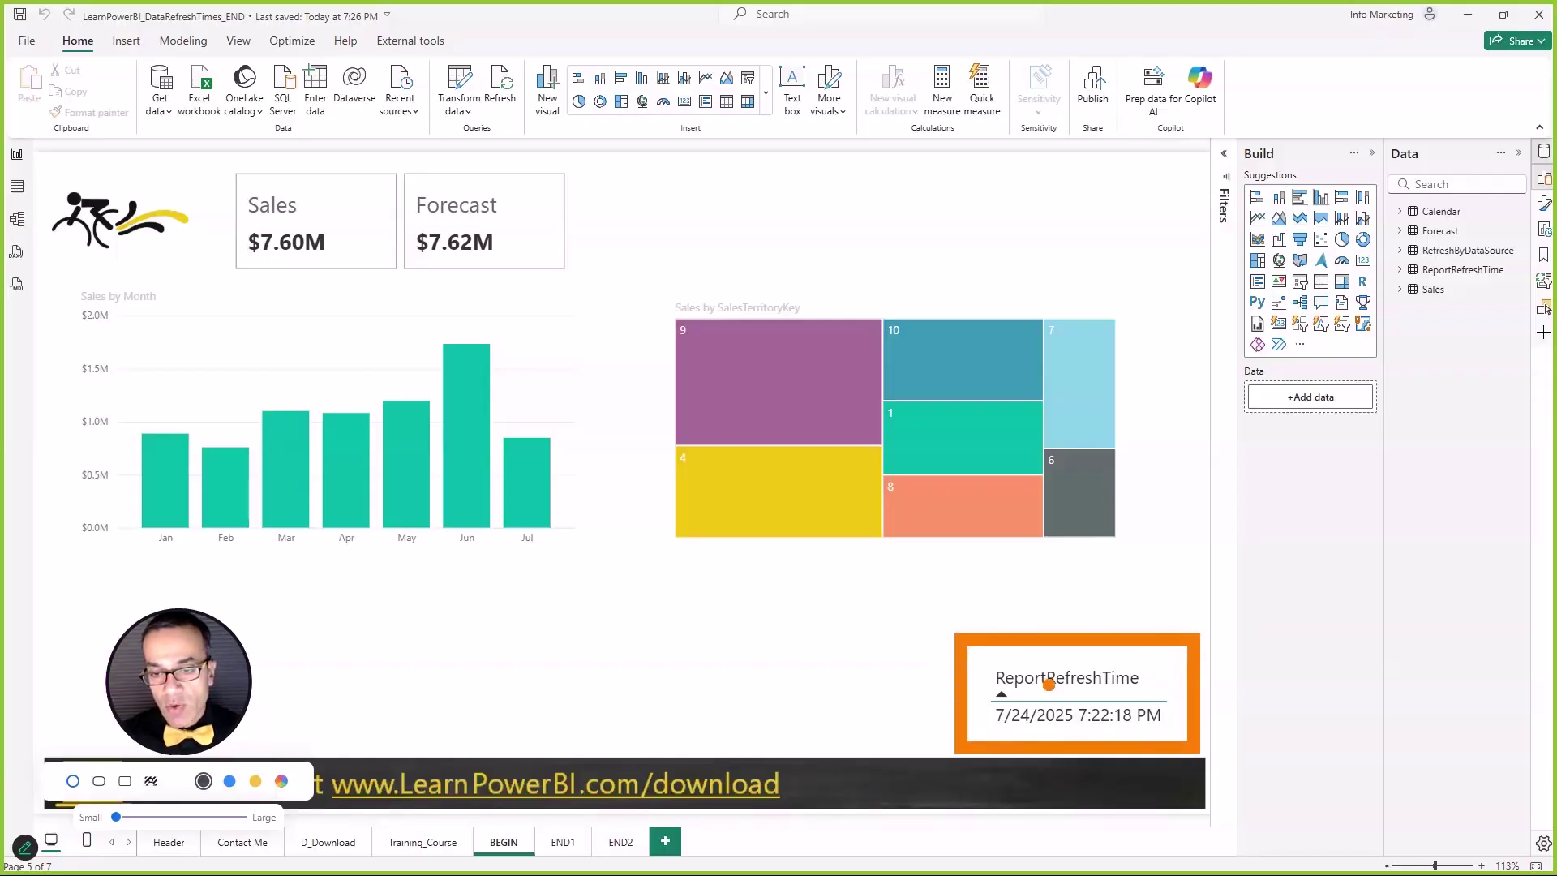
pyautogui.moveTo(939, 627); pyautogui.dragTo(734, 485)
pyautogui.hotkey('ctrl', 'shift', 'a')
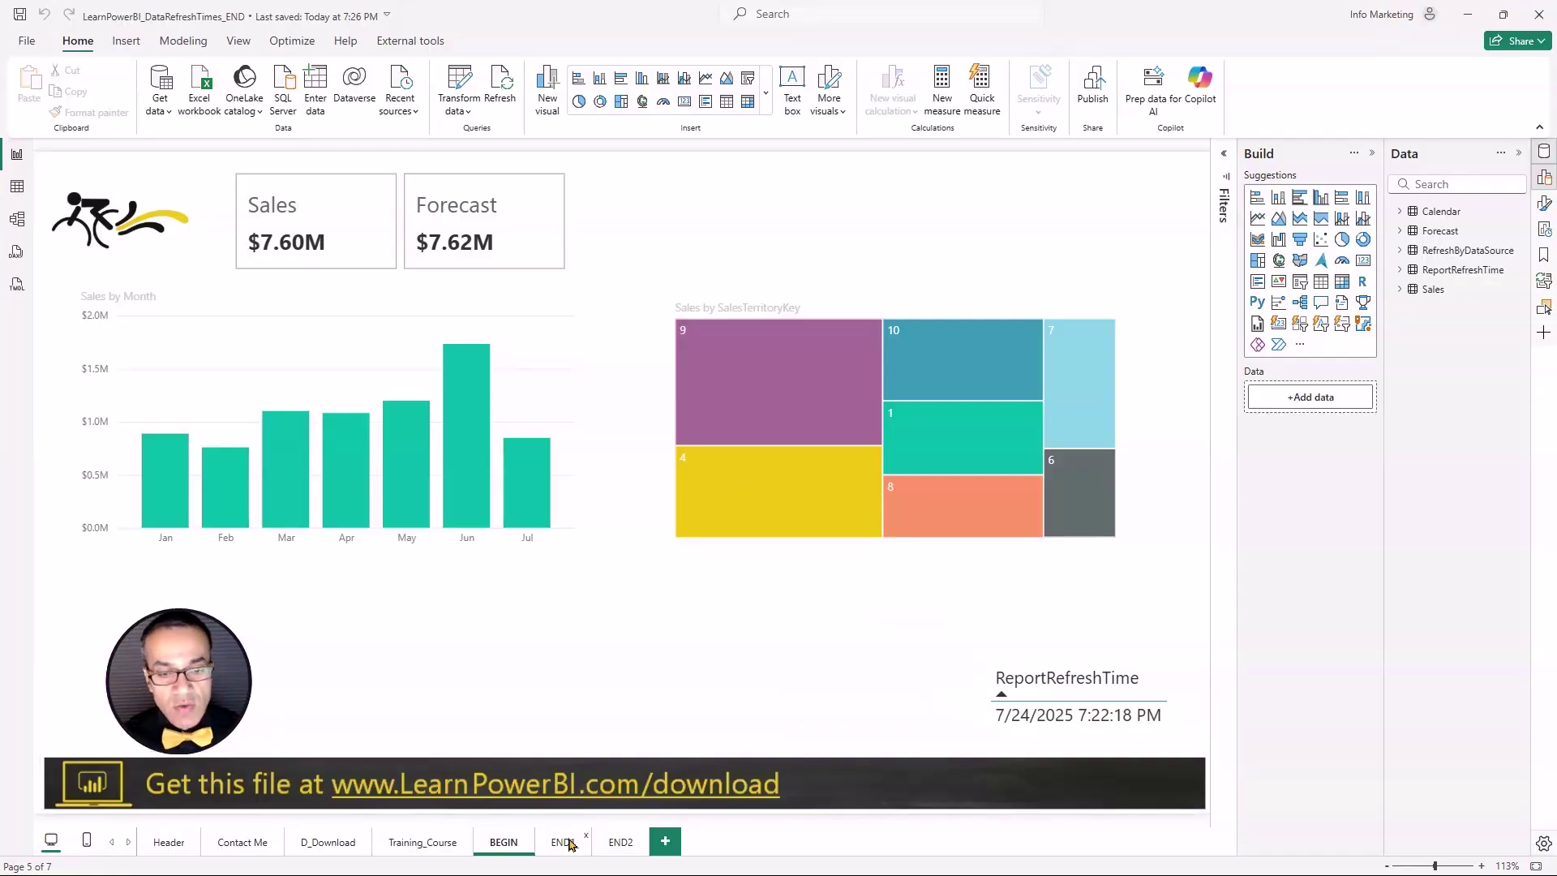
pyautogui.click(619, 843)
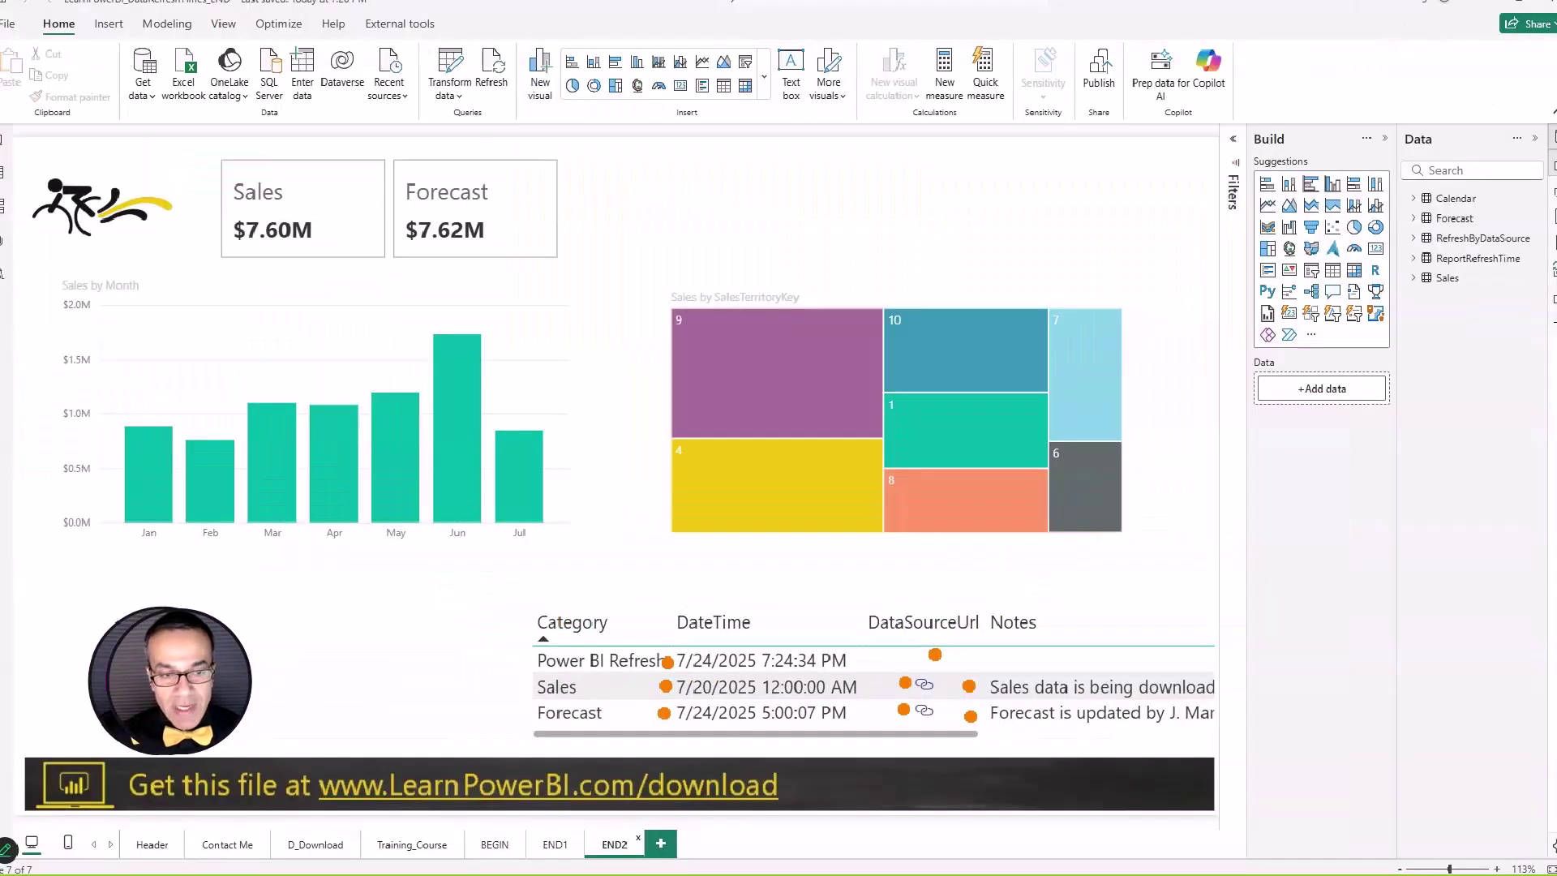
pyautogui.moveTo(924, 685)
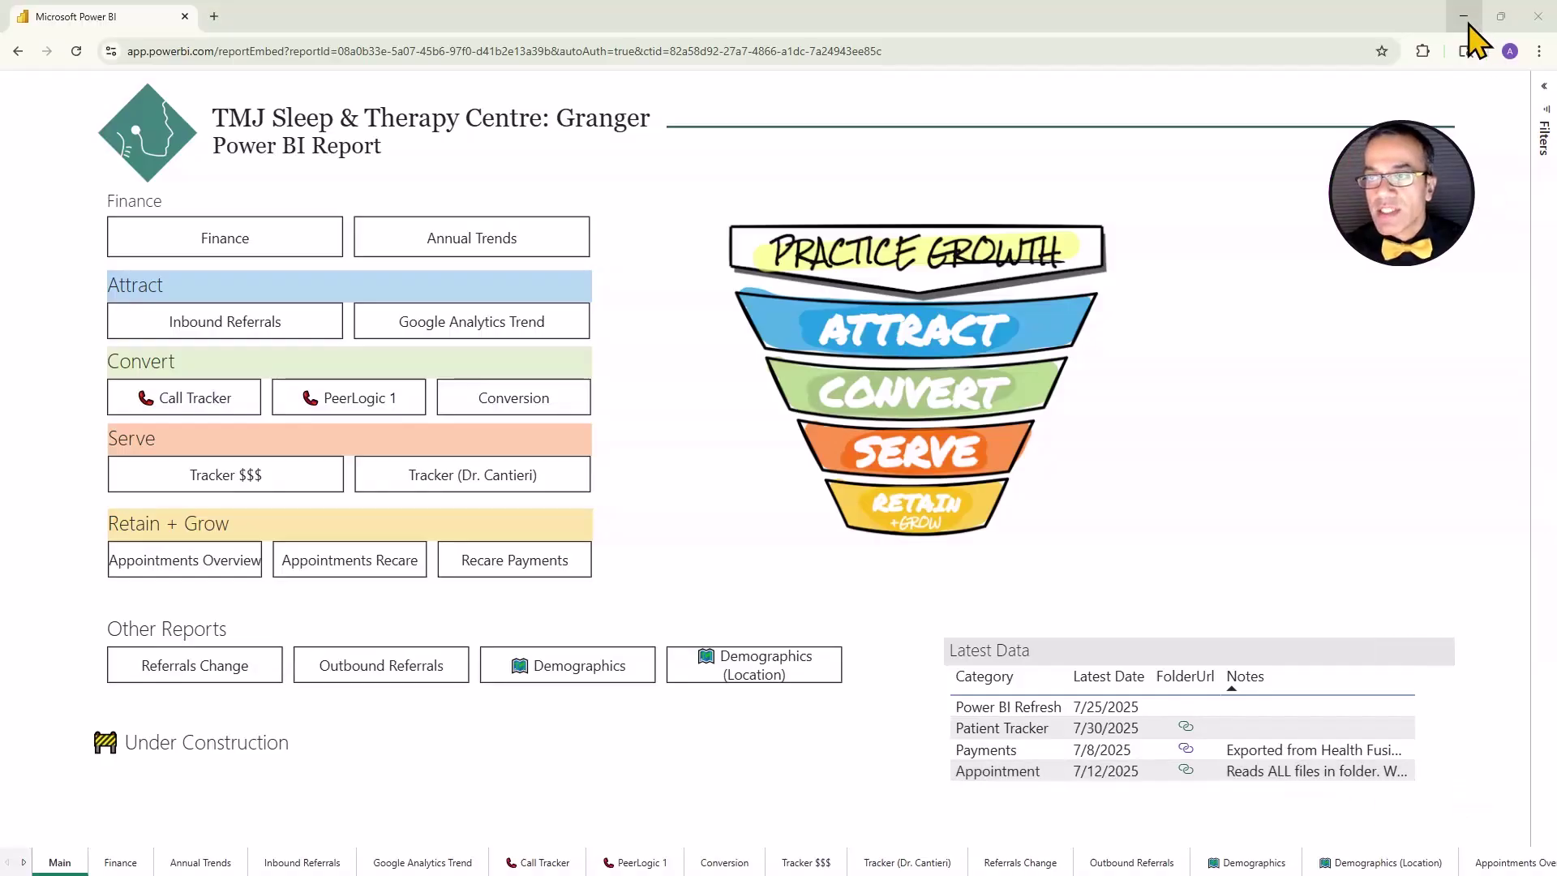
# Step: In Power Query, step through ReportRefreshTime's steps from the current date-time to the renamed column
pyautogui.click(1464, 16)
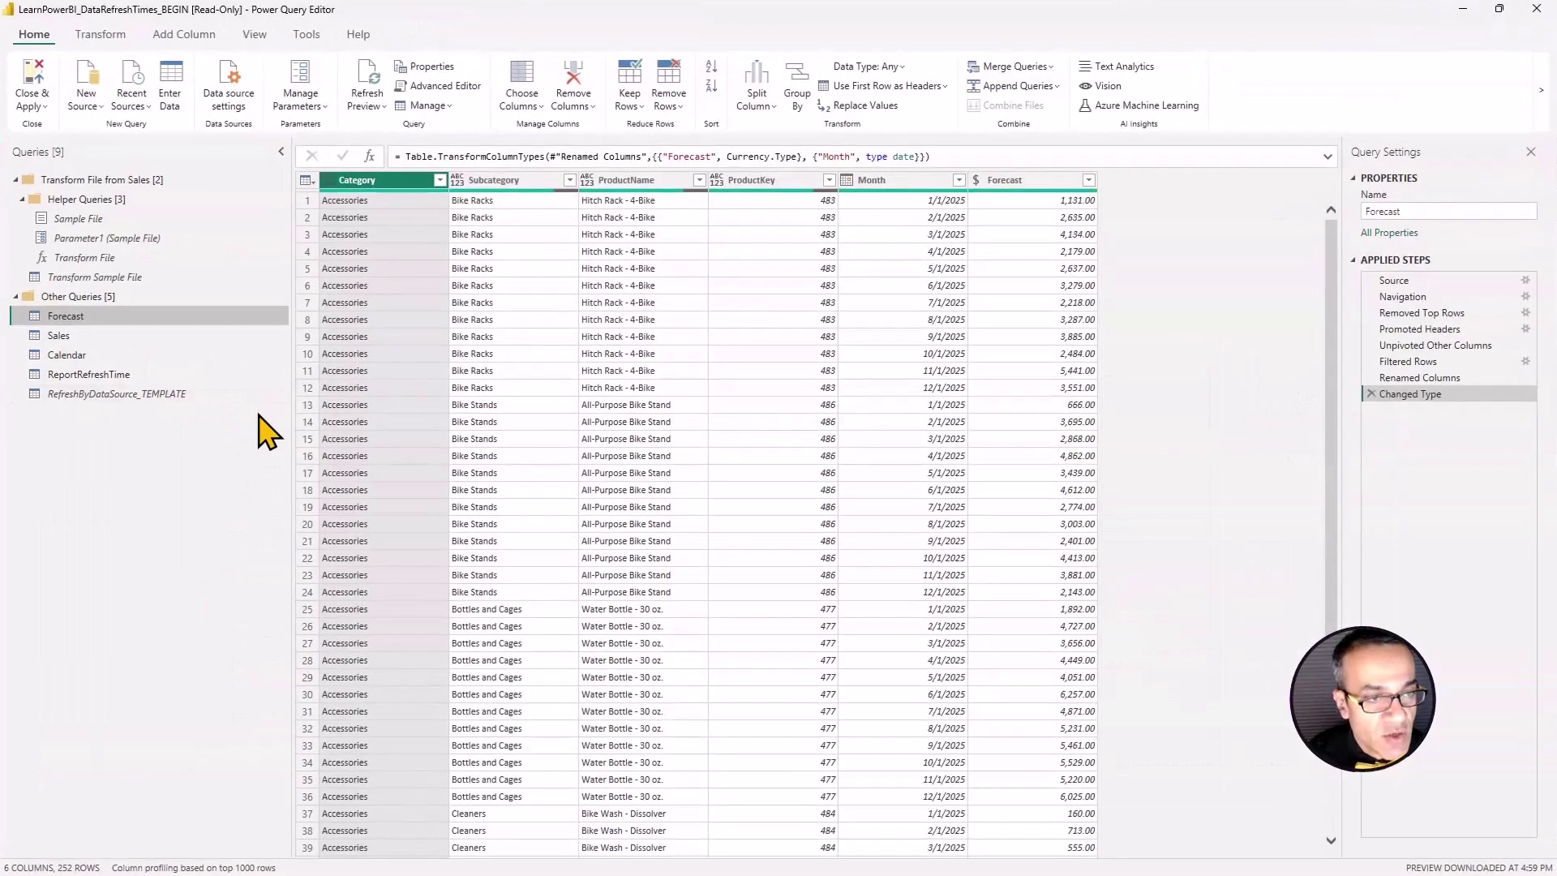
pyautogui.click(91, 377)
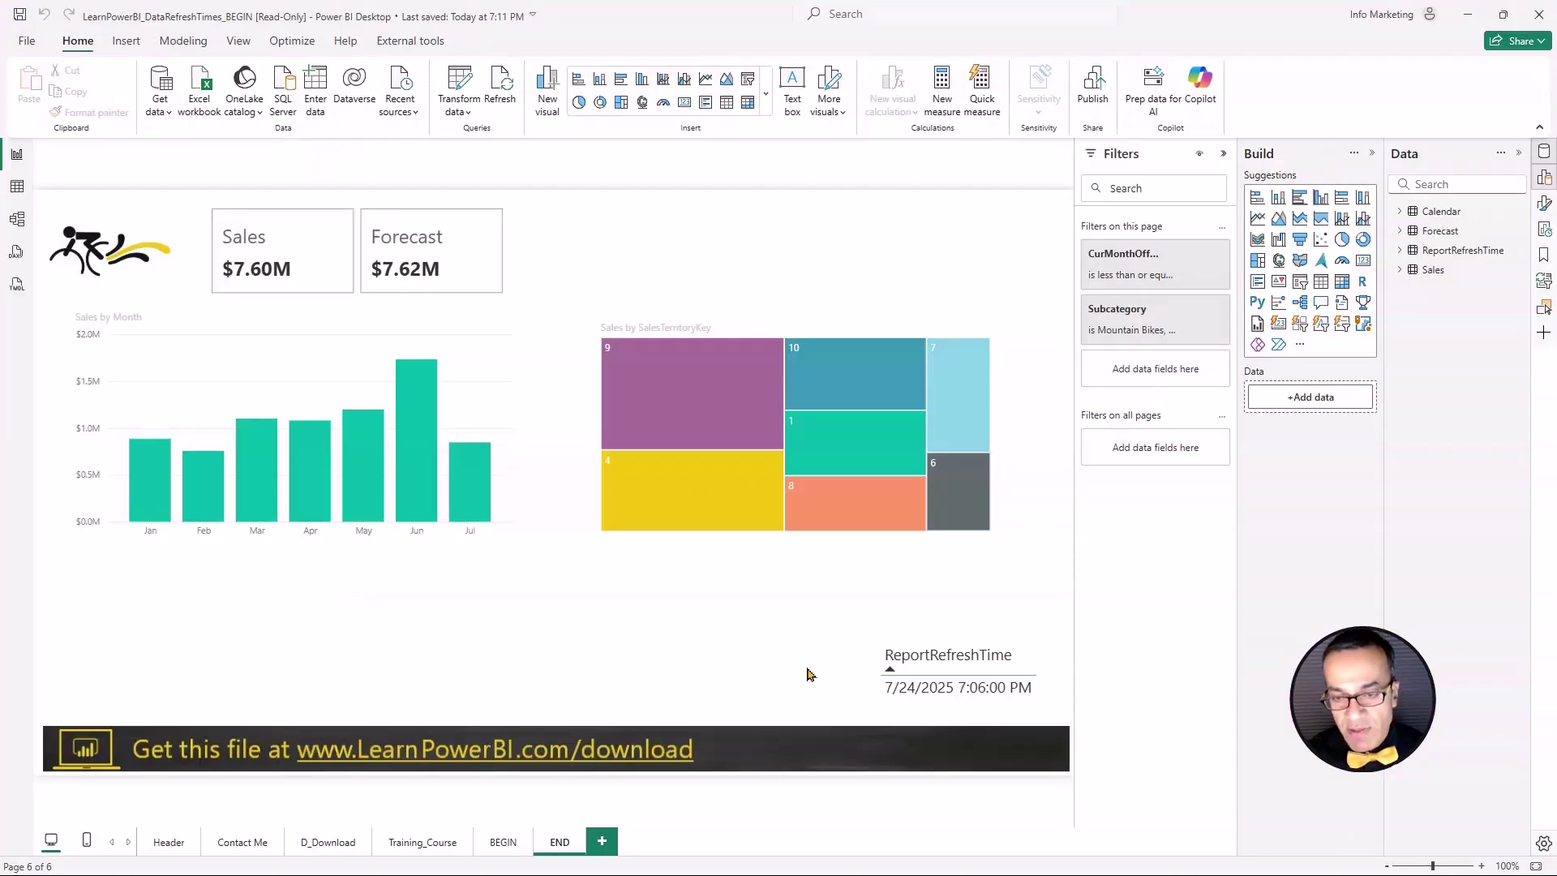
pyautogui.moveTo(636, 497); pyautogui.dragTo(879, 649)
pyautogui.press('Escape')
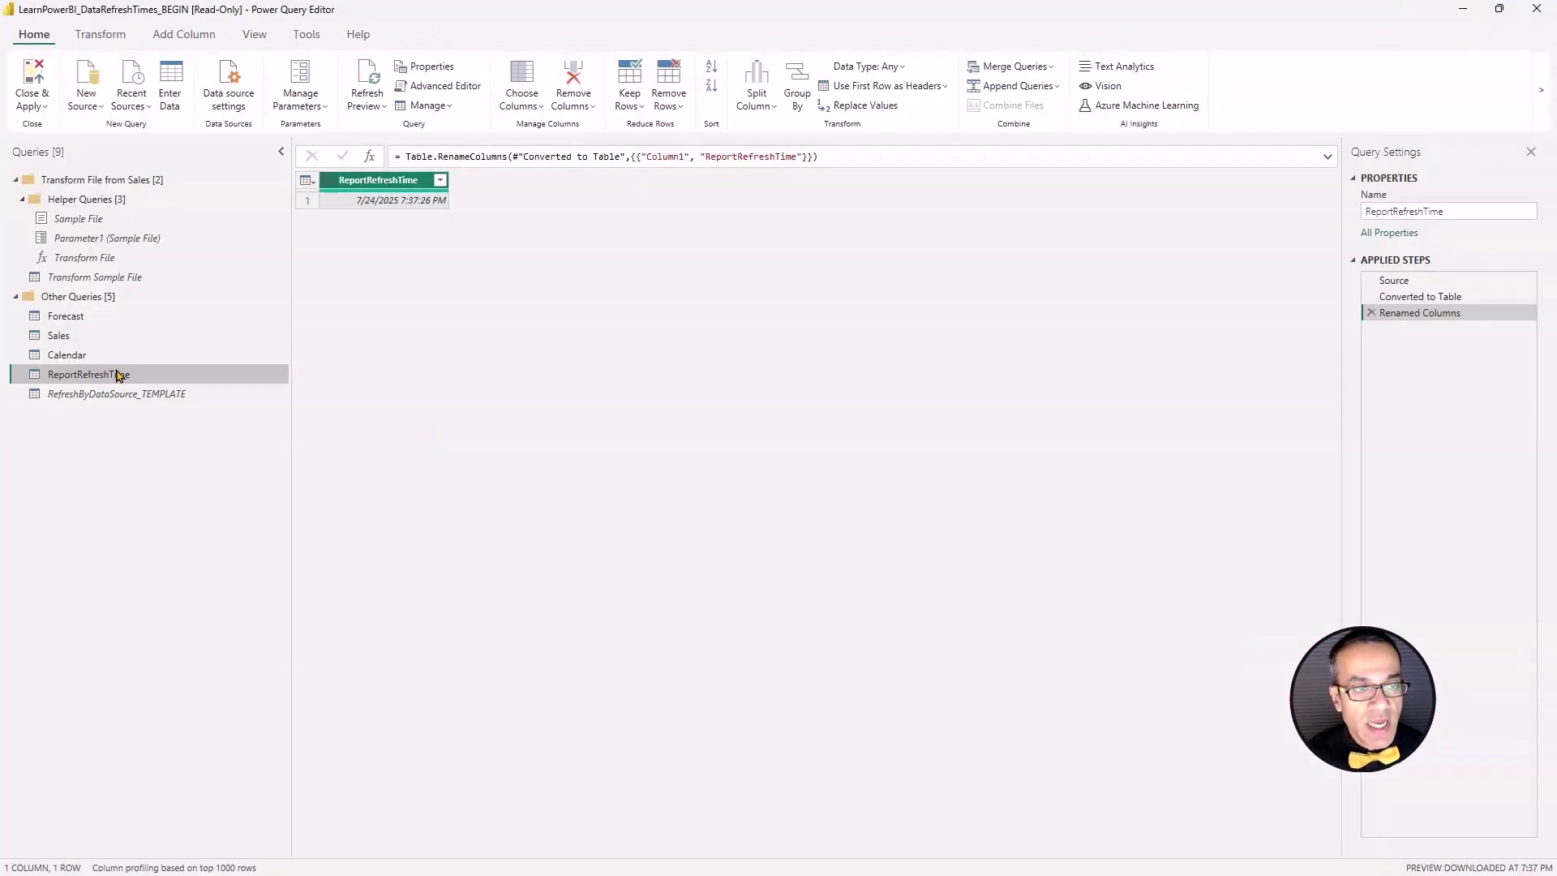
pyautogui.click(1392, 280)
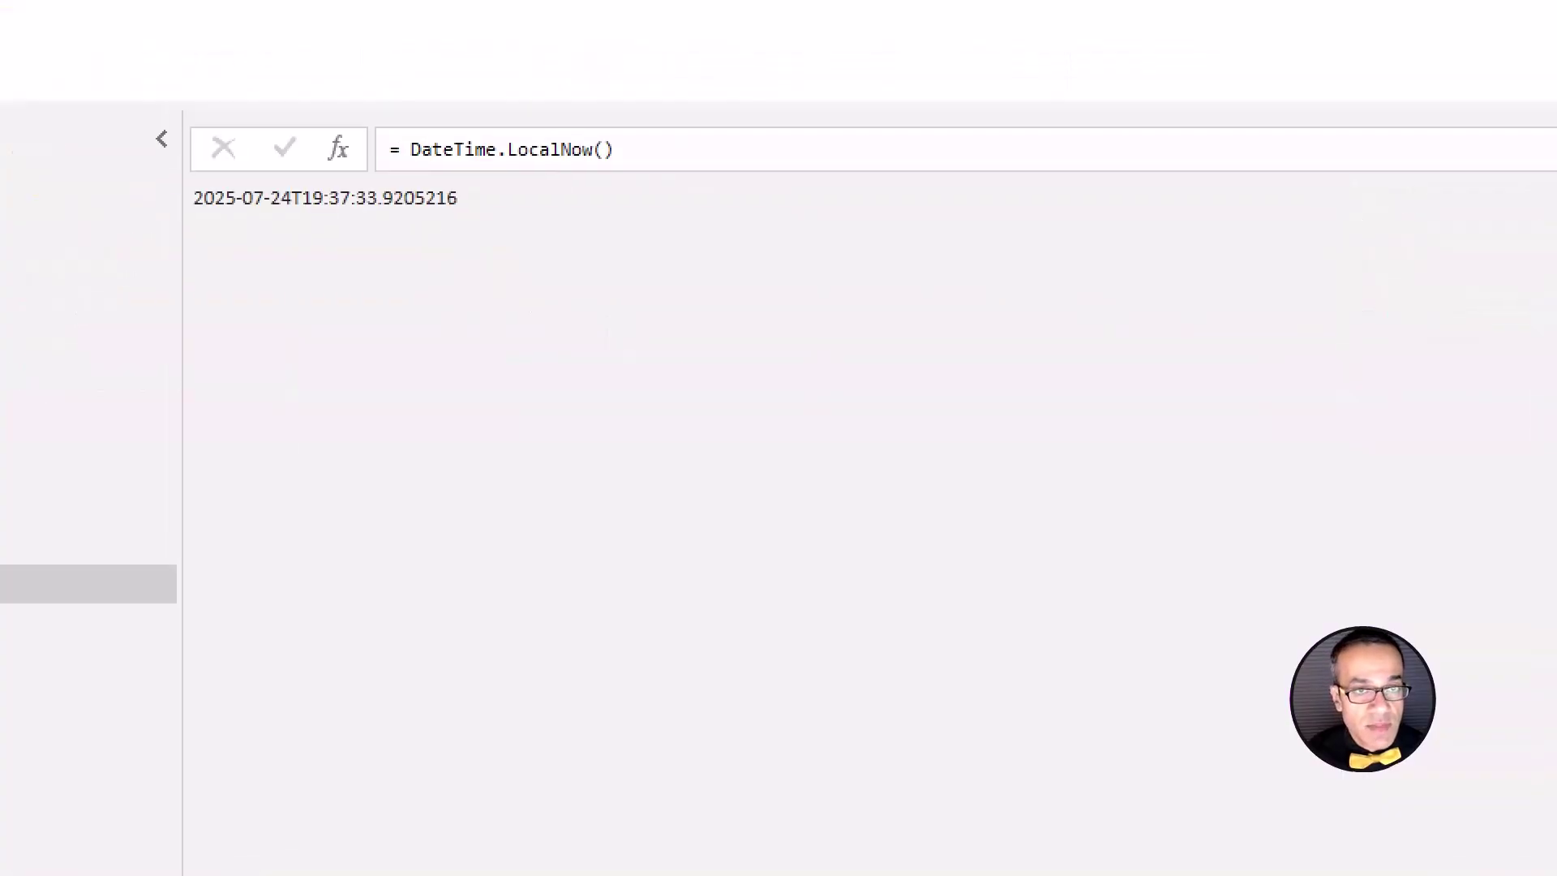
pyautogui.moveTo(403, 182); pyautogui.dragTo(621, 180)
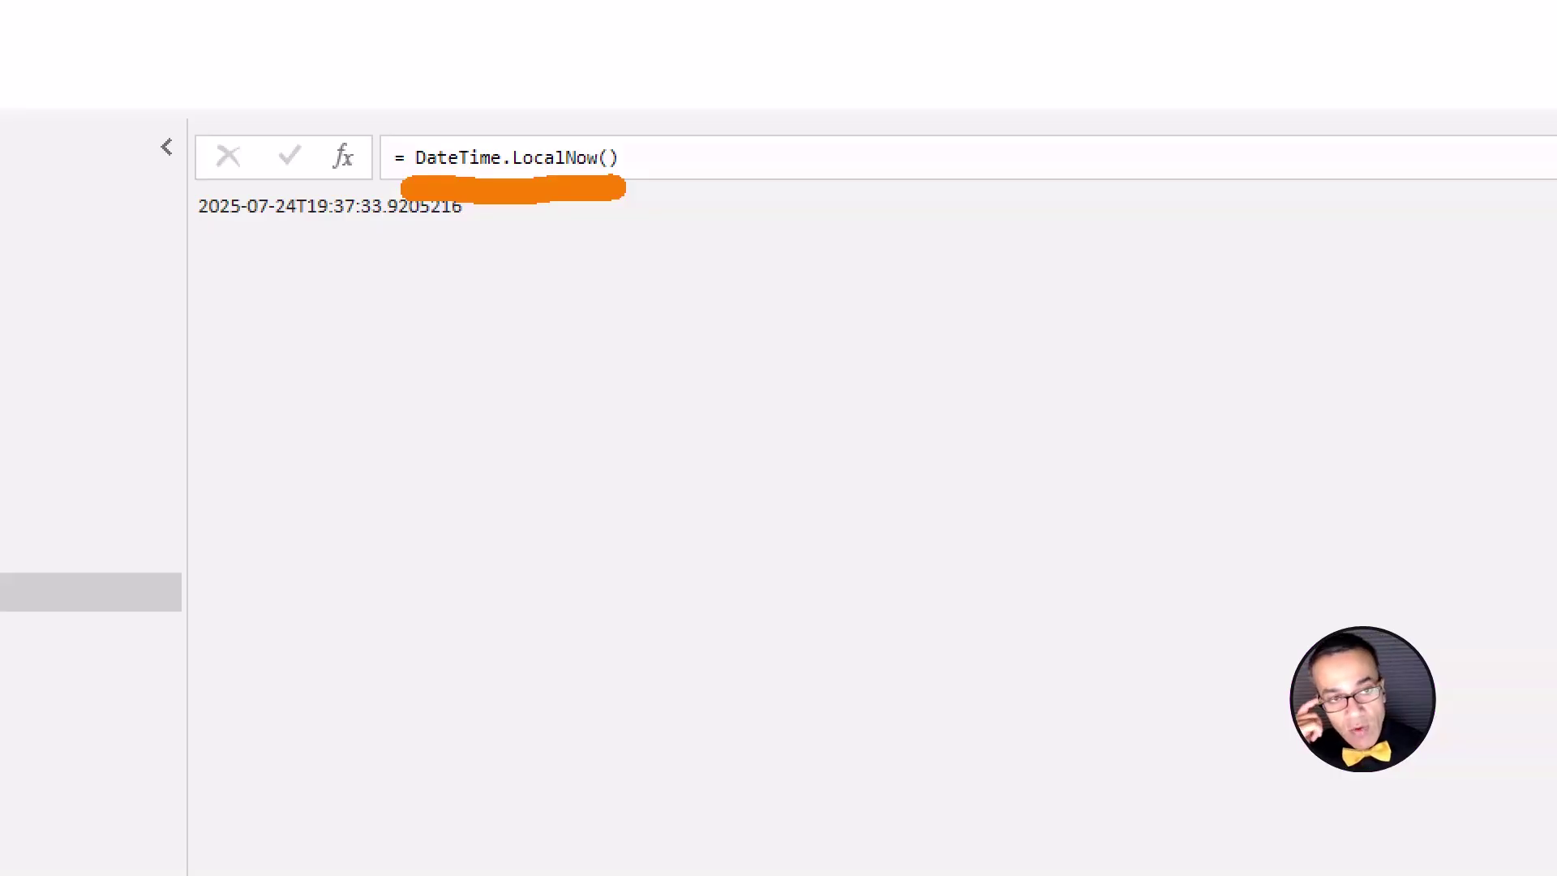
pyautogui.press('Escape')
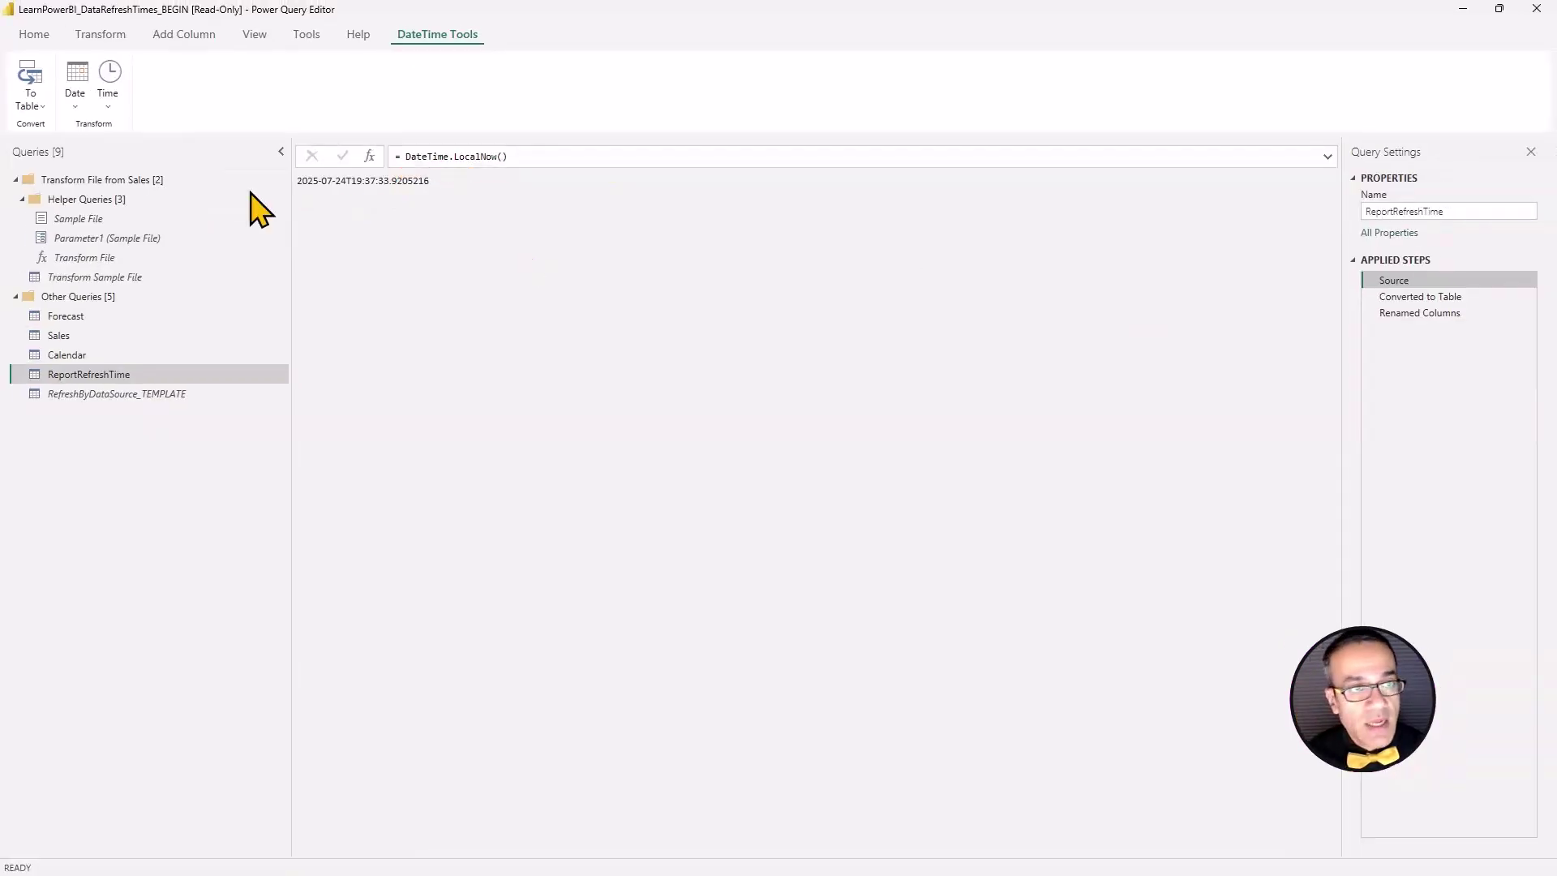
pyautogui.moveTo(47, 126); pyautogui.dragTo(212, 290)
pyautogui.press('Escape')
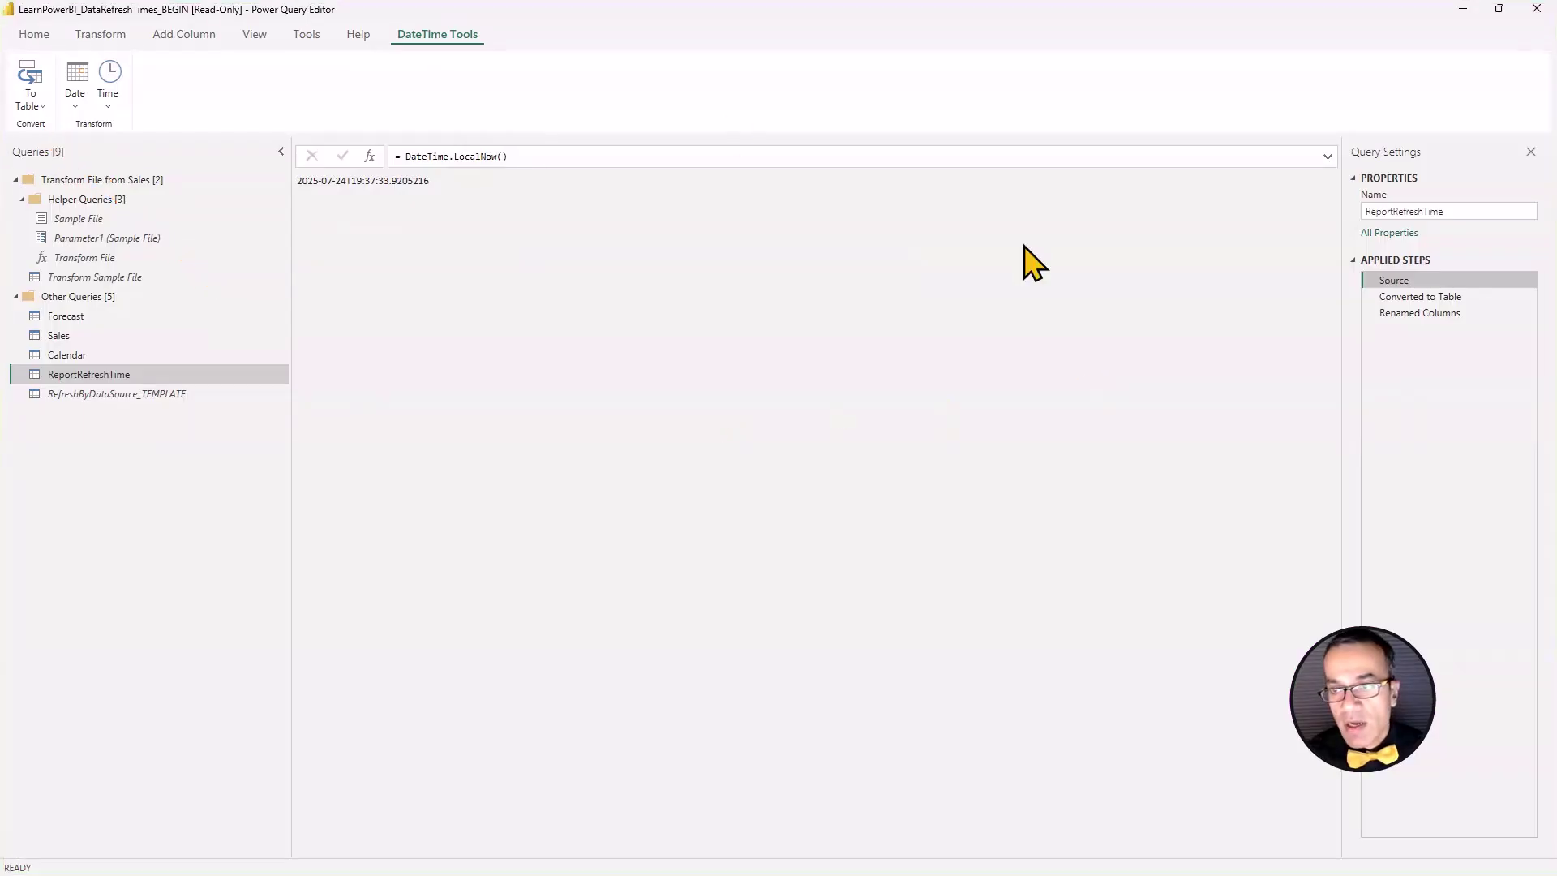
pyautogui.click(1436, 301)
pyautogui.click(1419, 316)
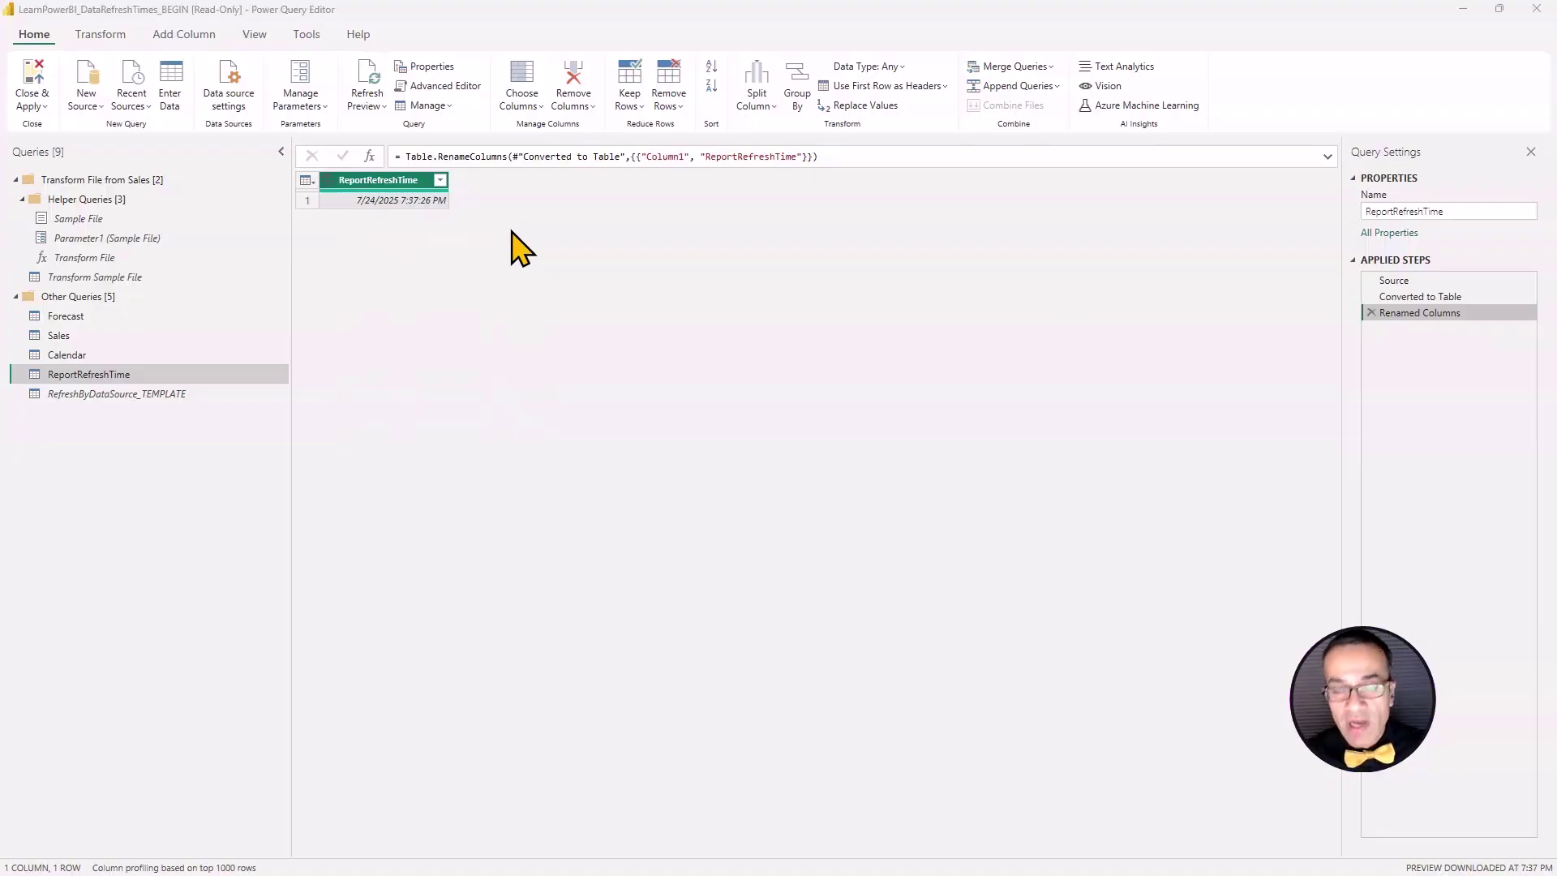
# Step: Check the ReportRefreshTime card and the table's single row in Data view, then return to the report
pyautogui.hotkey('alt', 'Tab')
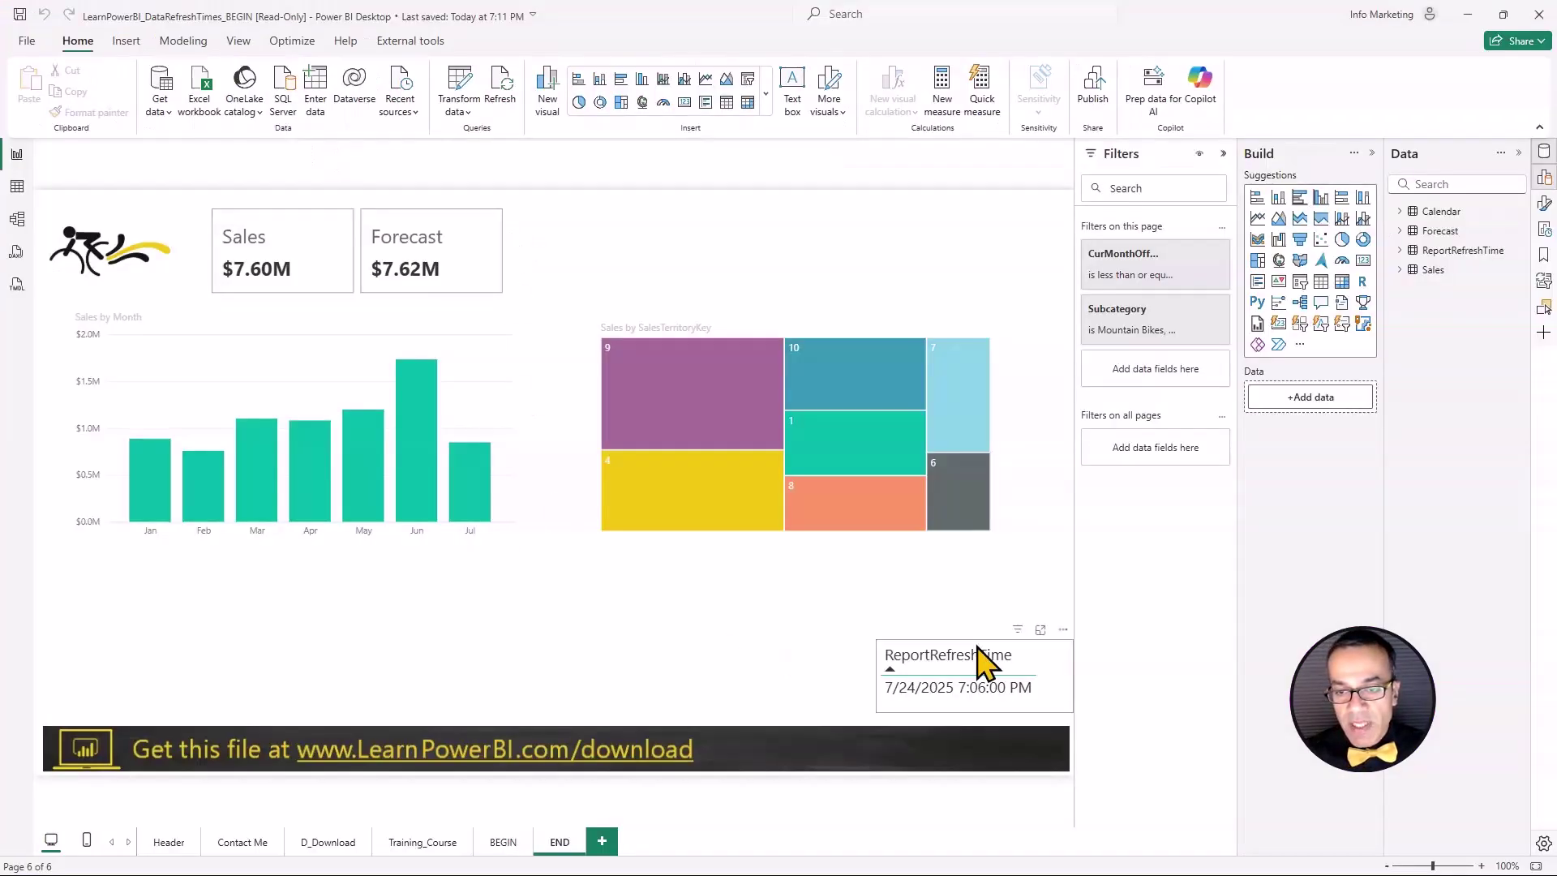
pyautogui.click(1001, 664)
pyautogui.click(1432, 251)
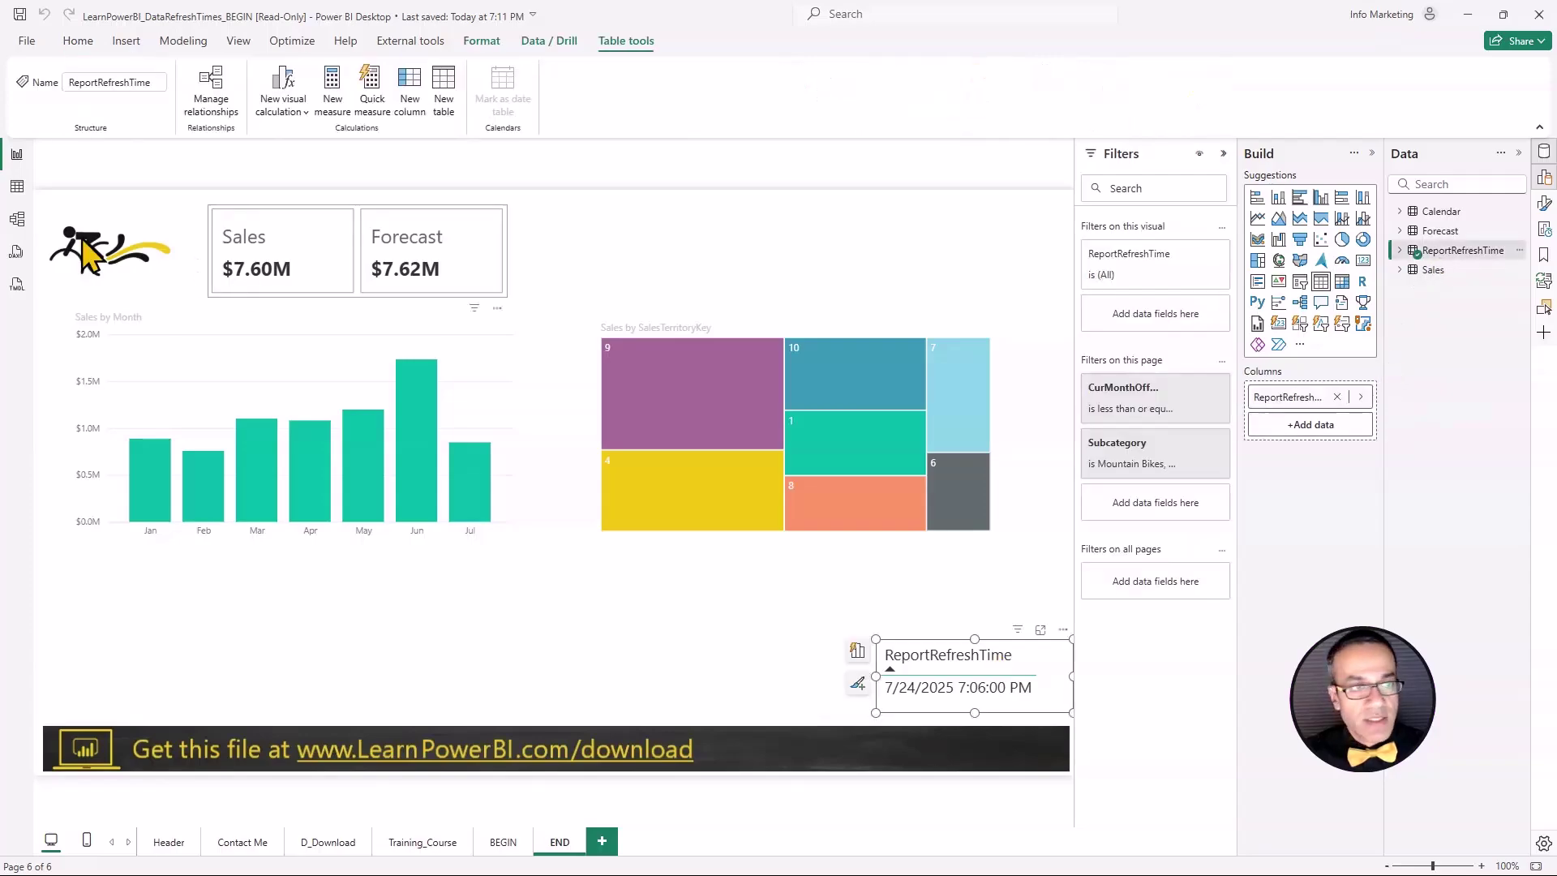
pyautogui.click(17, 187)
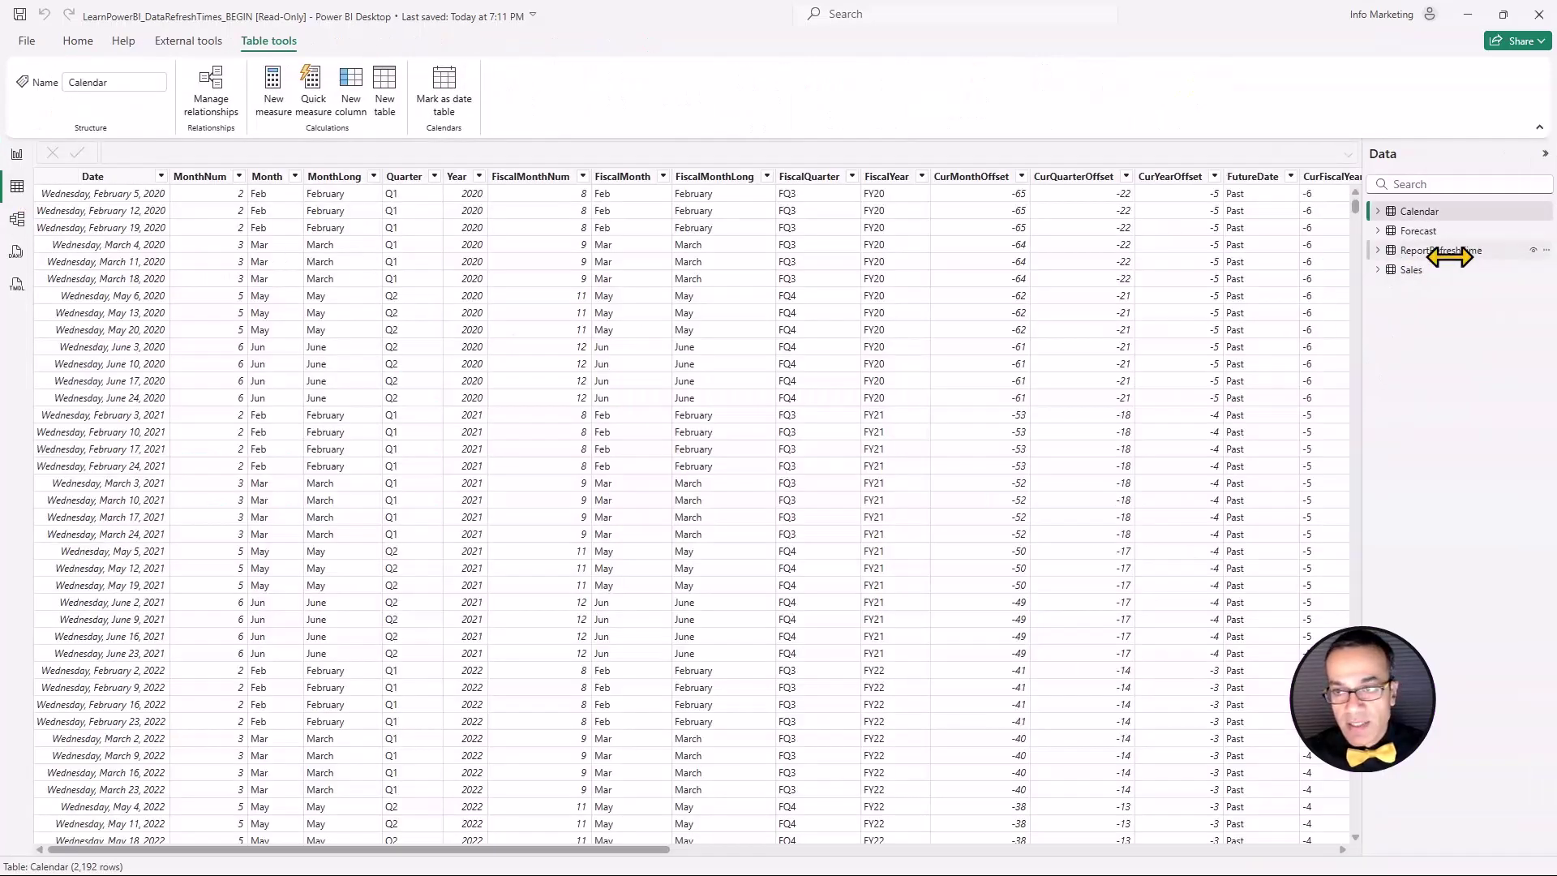
pyautogui.click(1440, 251)
pyautogui.click(17, 154)
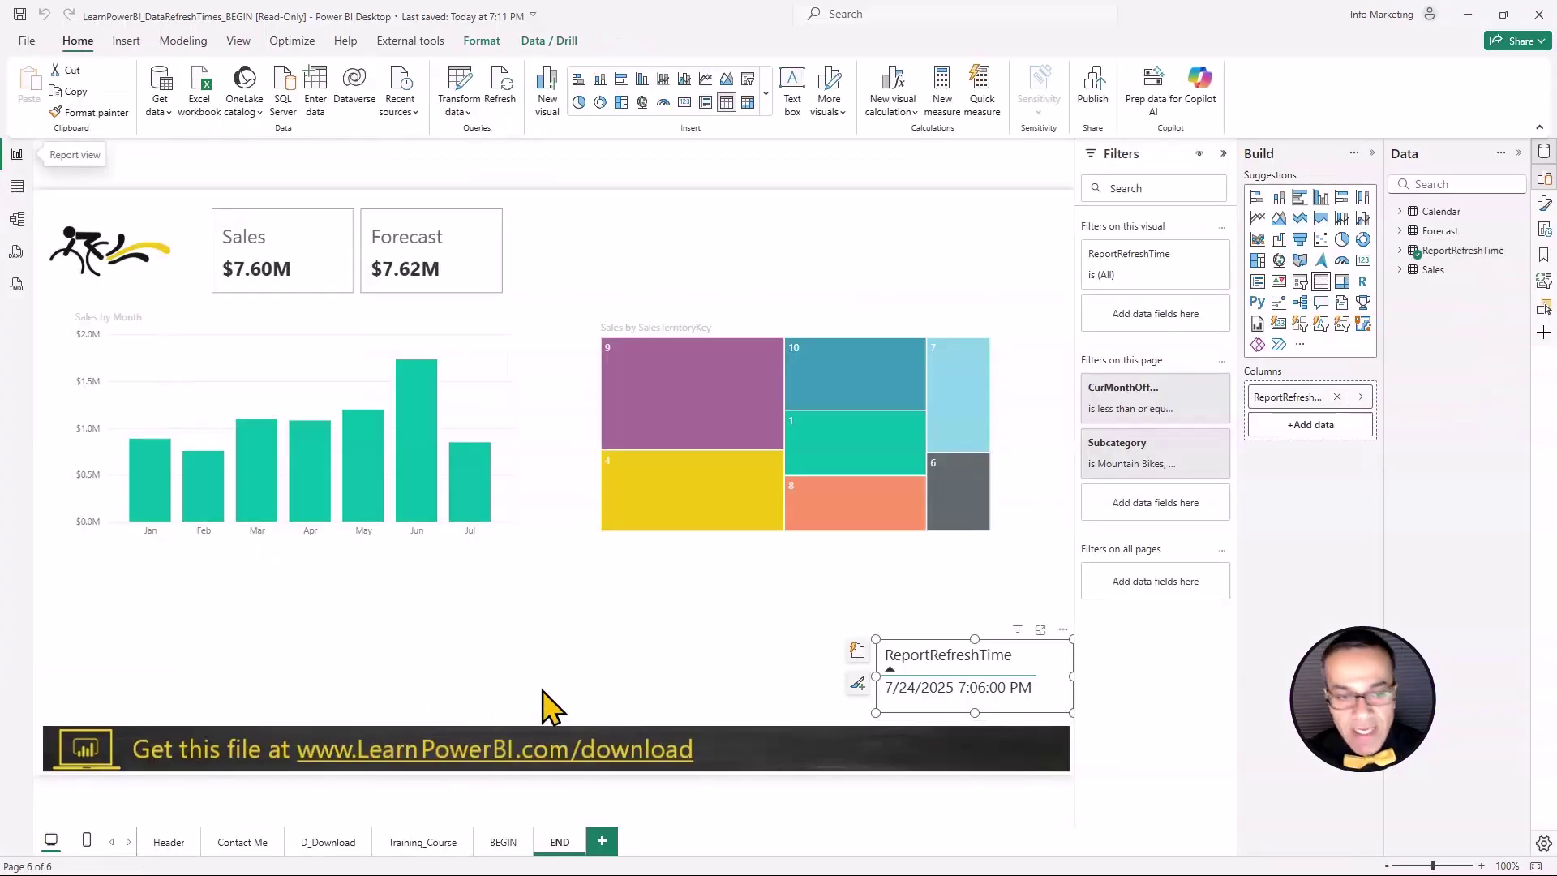
pyautogui.click(588, 653)
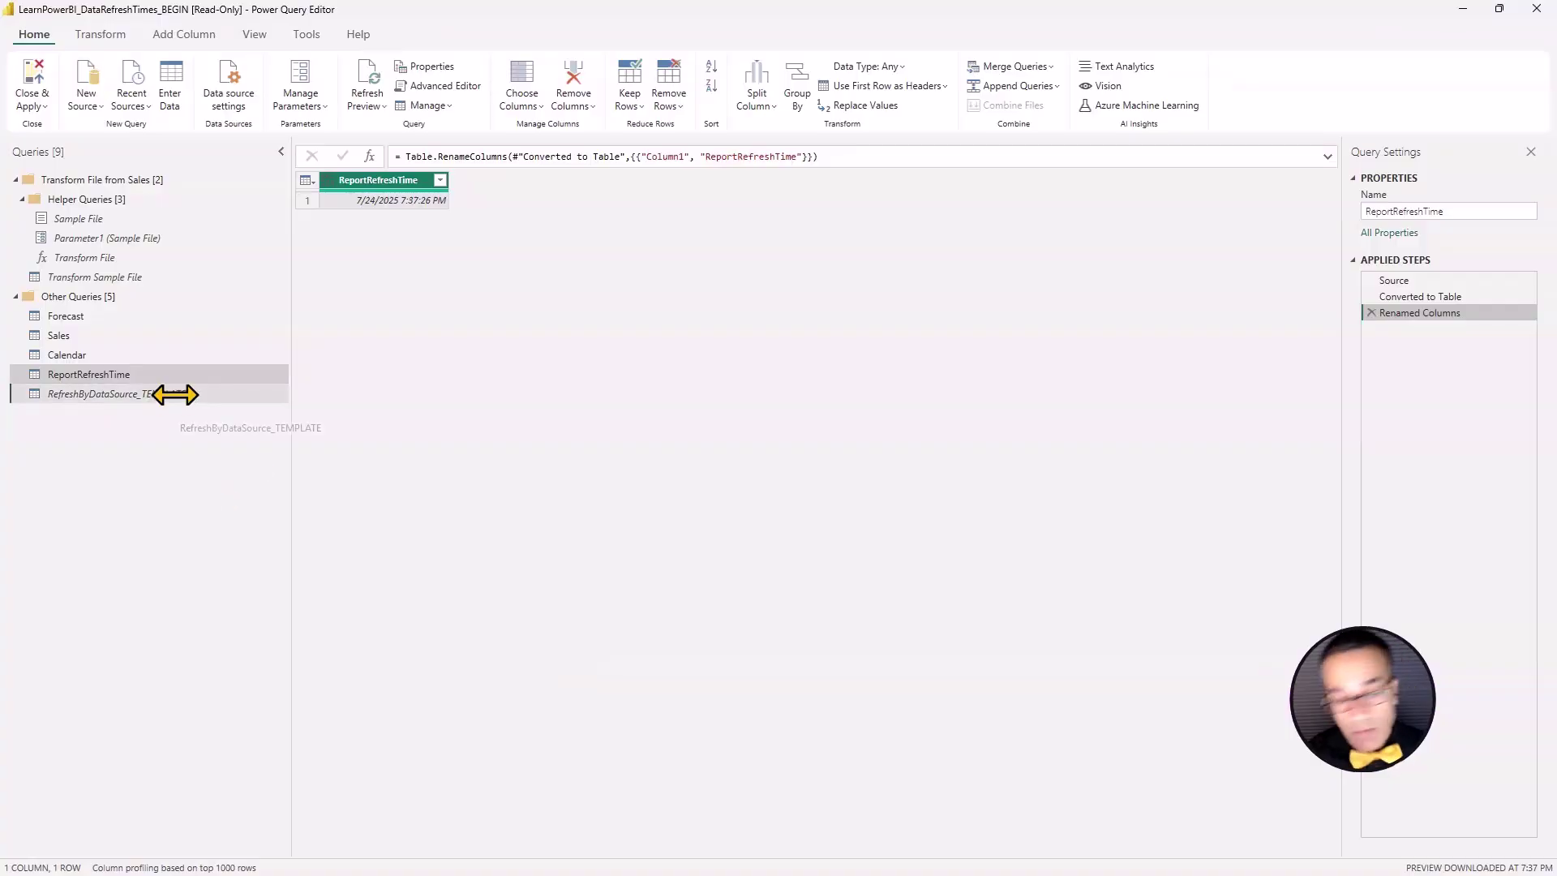
# Step: Copy the RefreshByDataSource_TEMPLATE query and paste a duplicate into the Queries pane
pyautogui.click(174, 395)
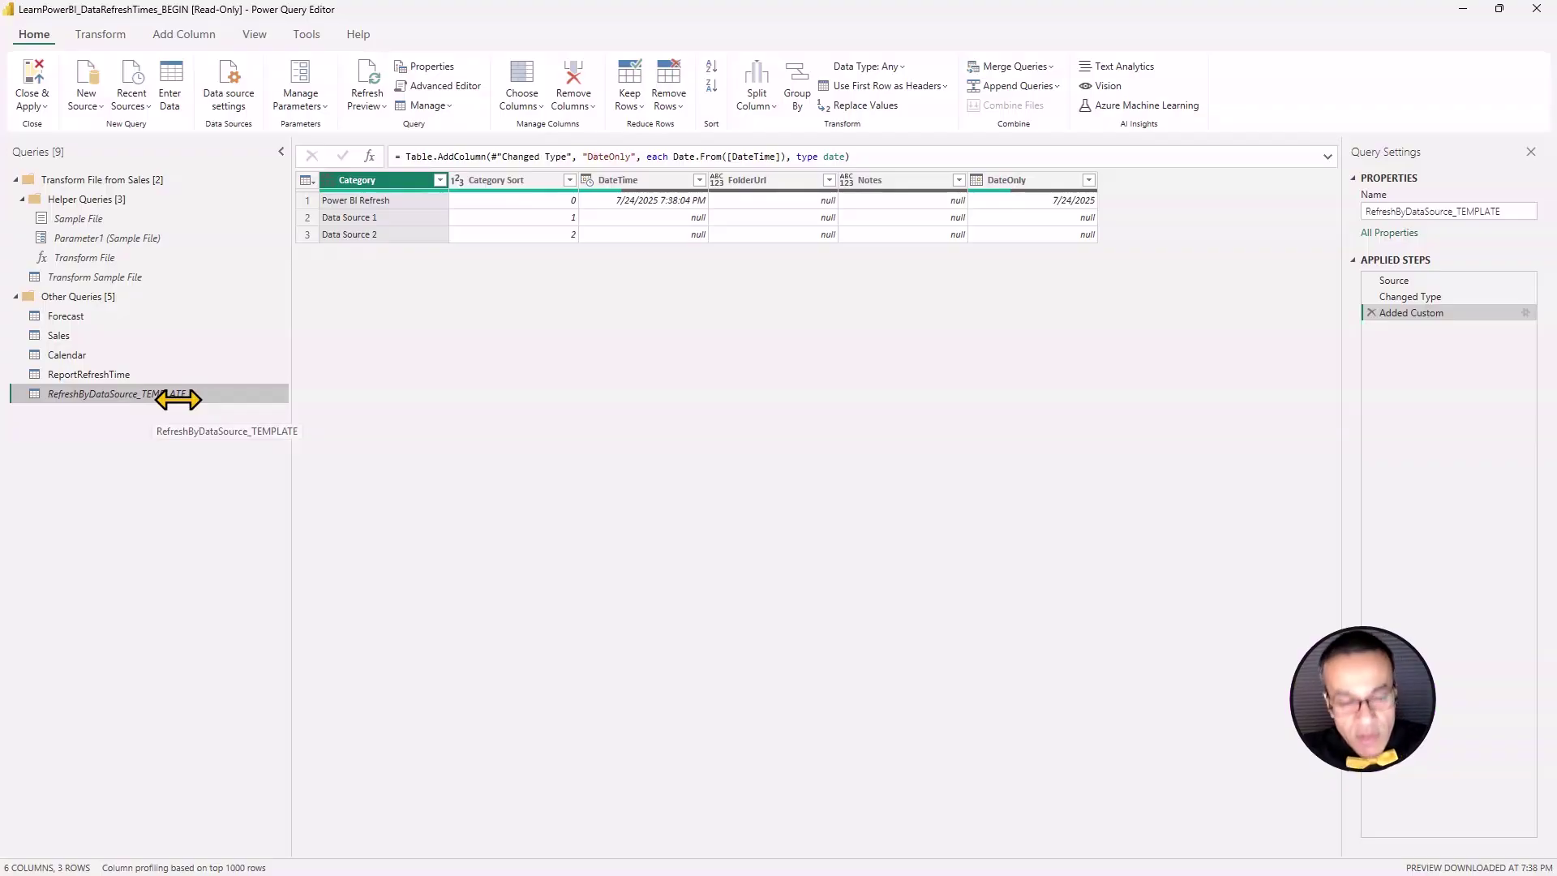
pyautogui.rightClick(153, 394)
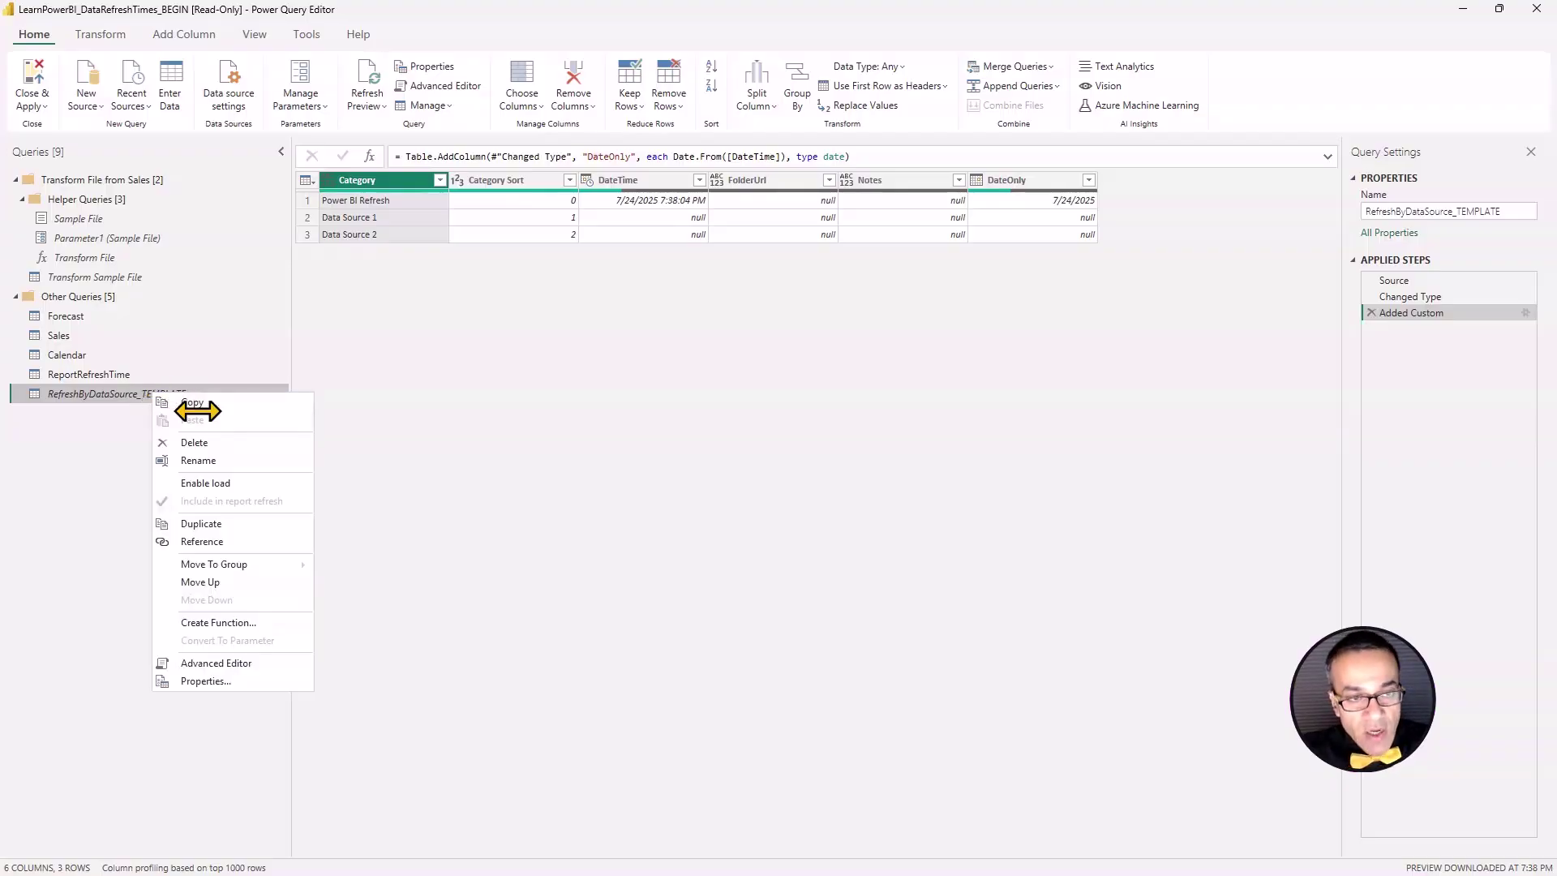
pyautogui.click(201, 410)
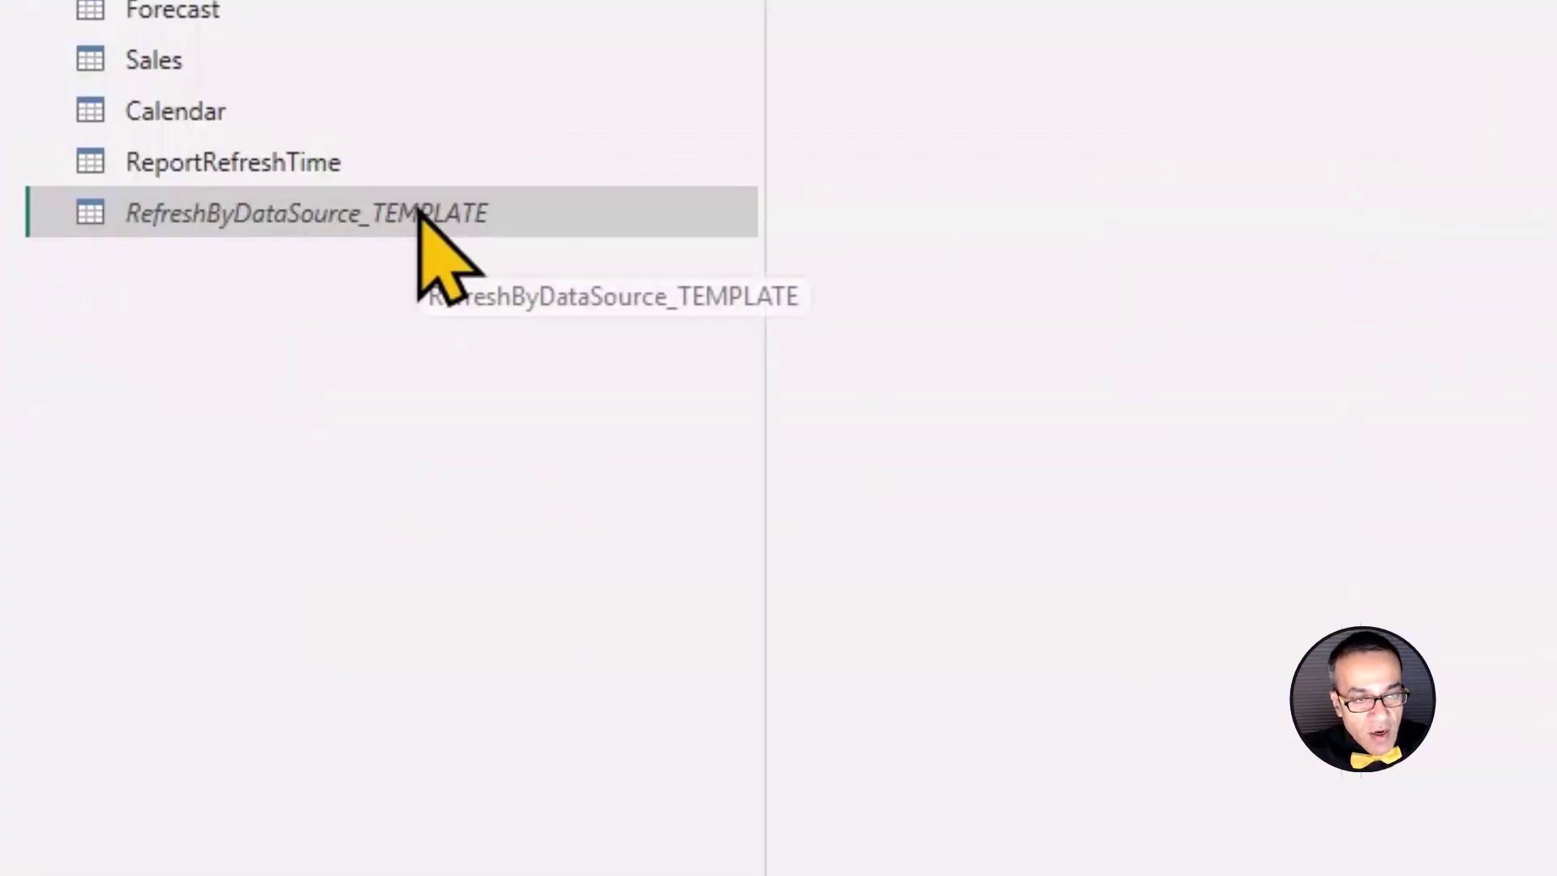
pyautogui.rightClick(420, 213)
pyautogui.click(534, 231)
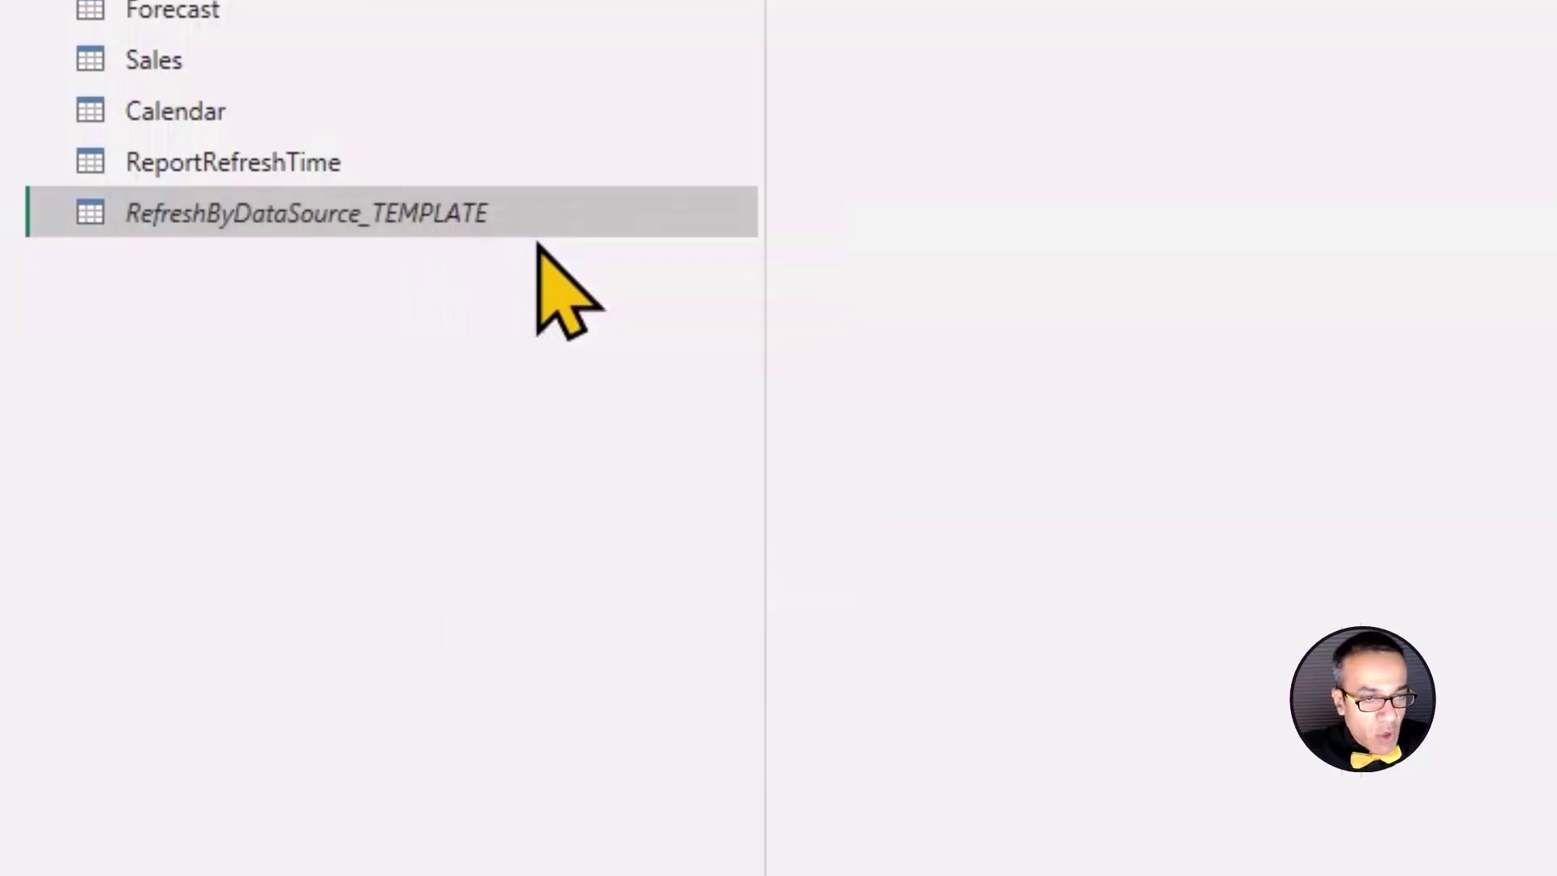
pyautogui.rightClick(383, 334)
pyautogui.click(499, 364)
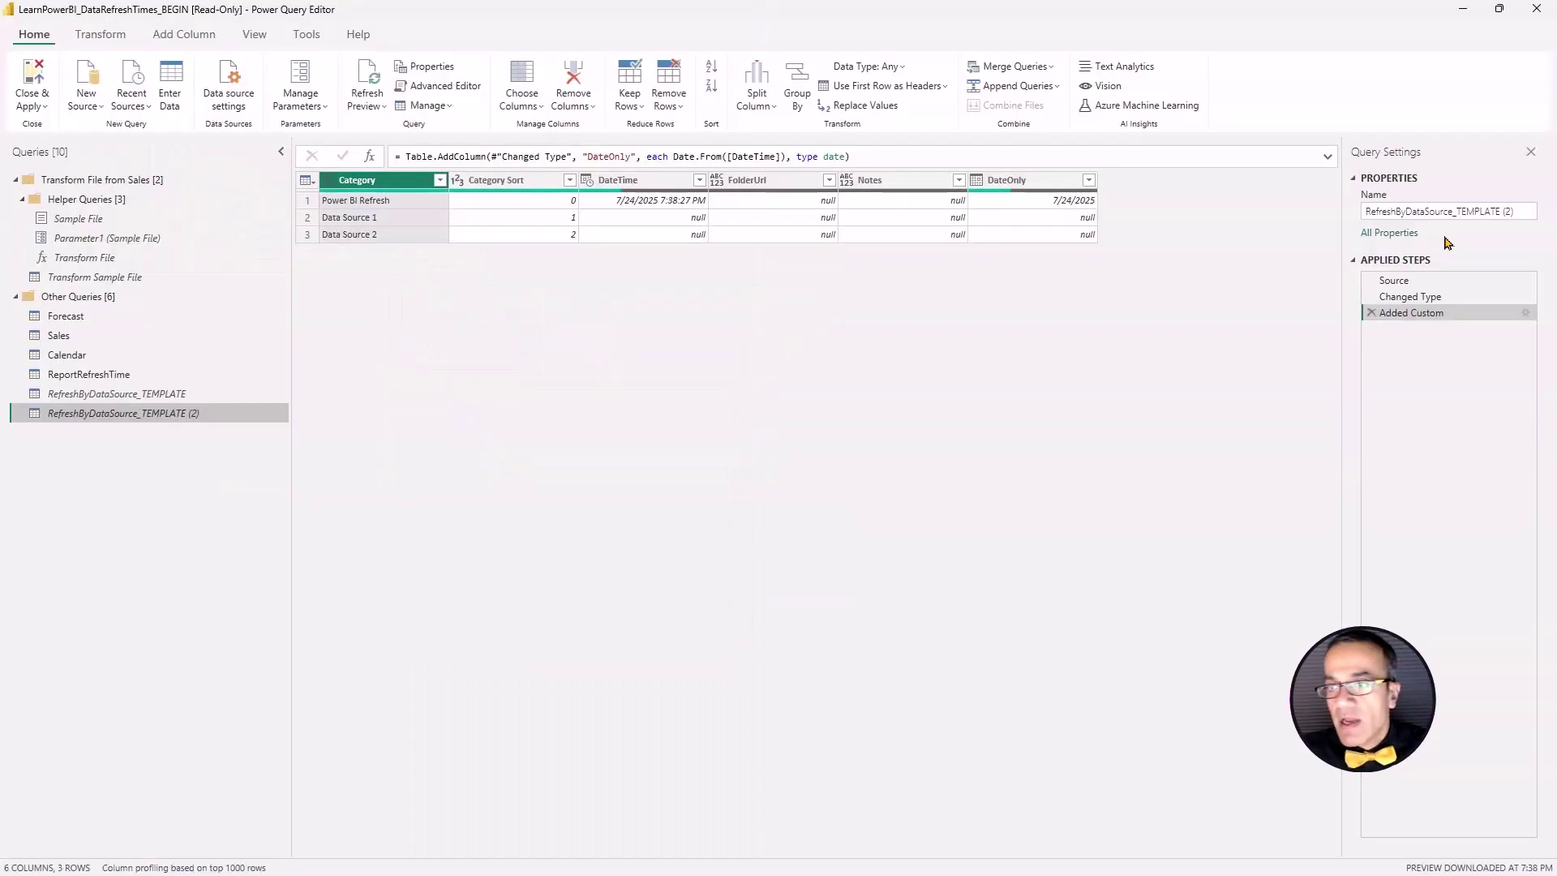
# Step: Rename the pasted copy to RefreshByDataSource, leaving its load setting unchanged
pyautogui.click(1456, 211)
pyautogui.hotkey('shift', 'End')
pyautogui.press('BackSpace')
pyautogui.press('BackSpace')
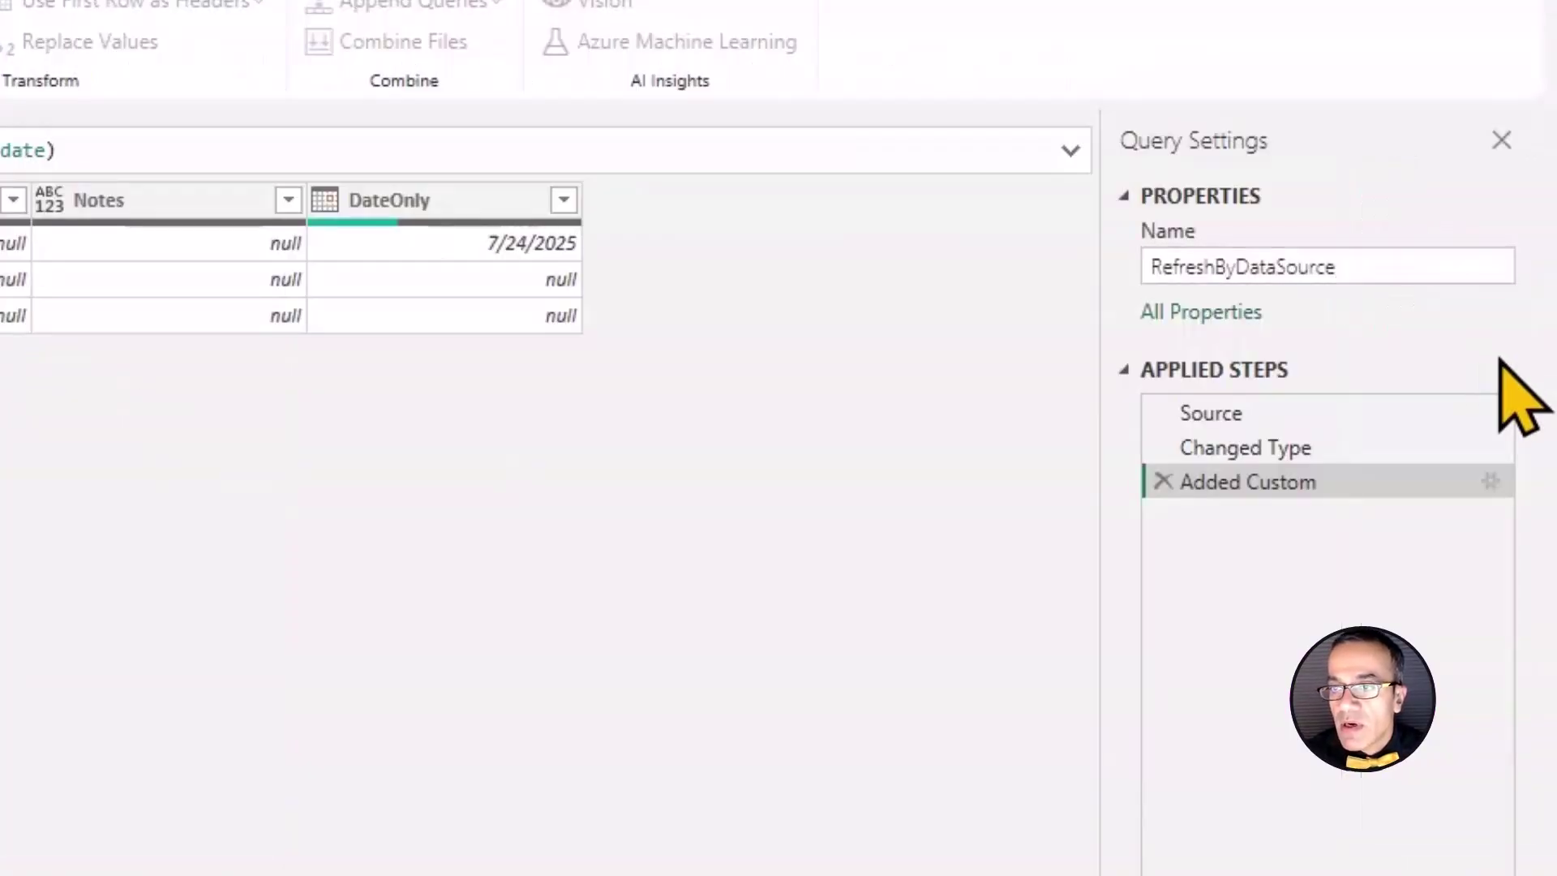
pyautogui.press('Return')
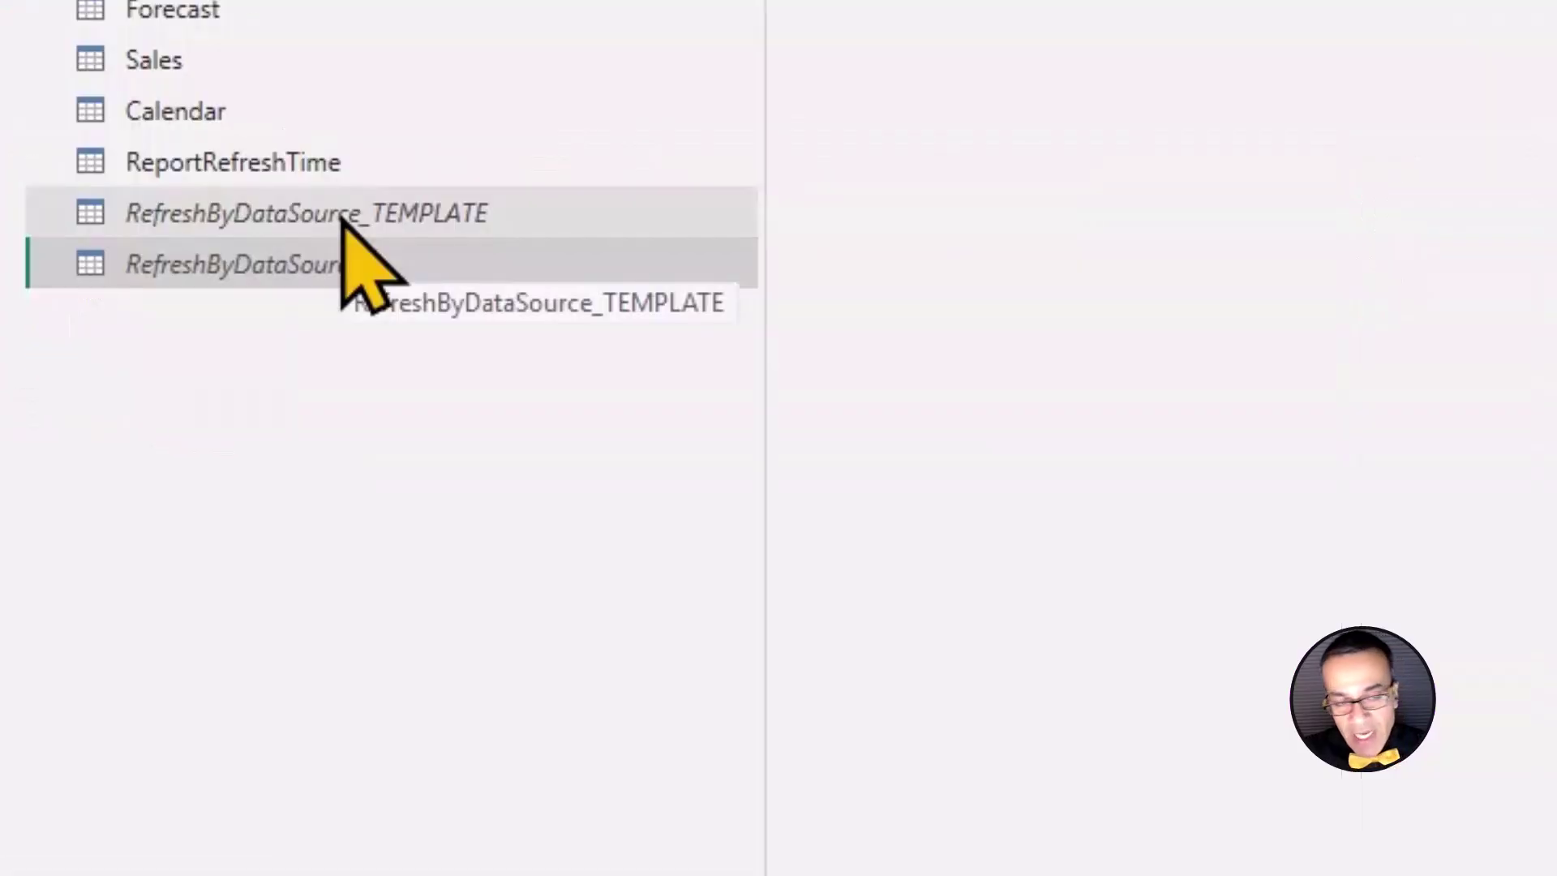
pyautogui.rightClick(391, 216)
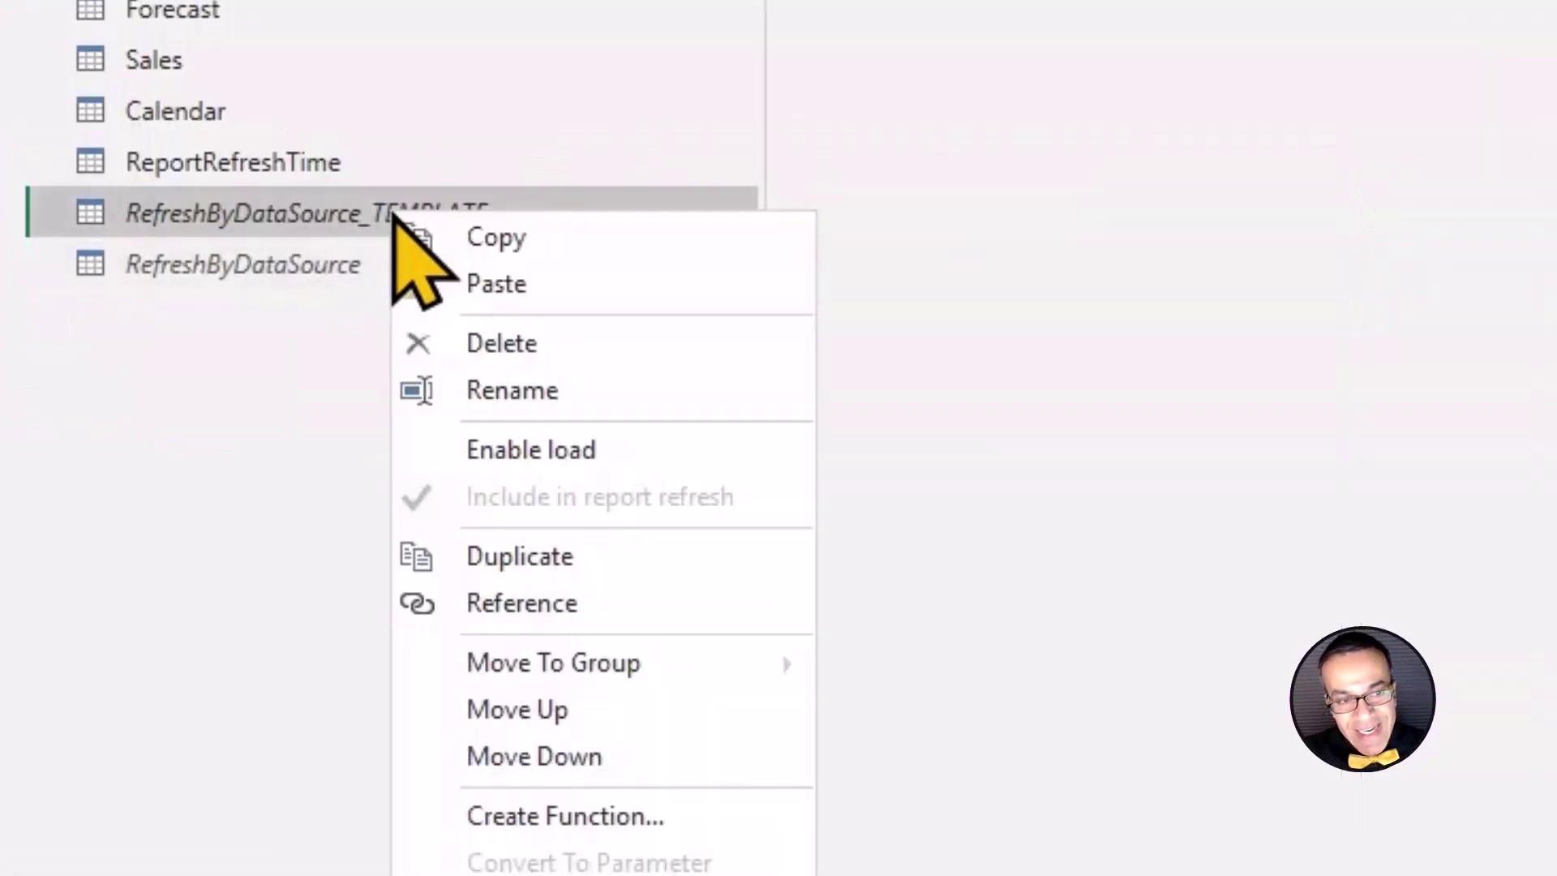
pyautogui.click(219, 445)
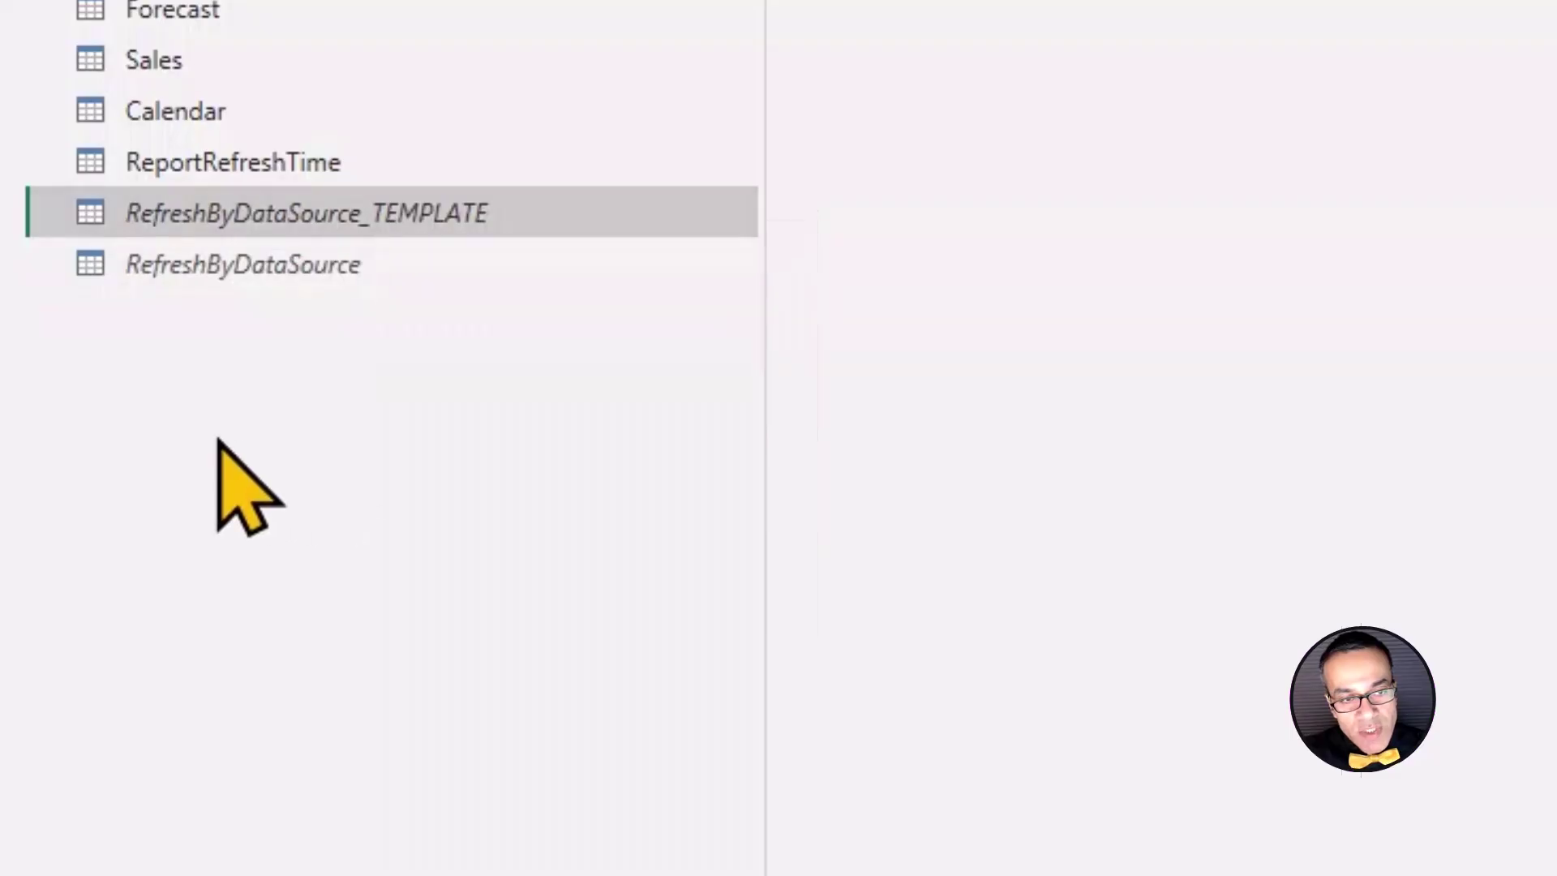
pyautogui.click(326, 274)
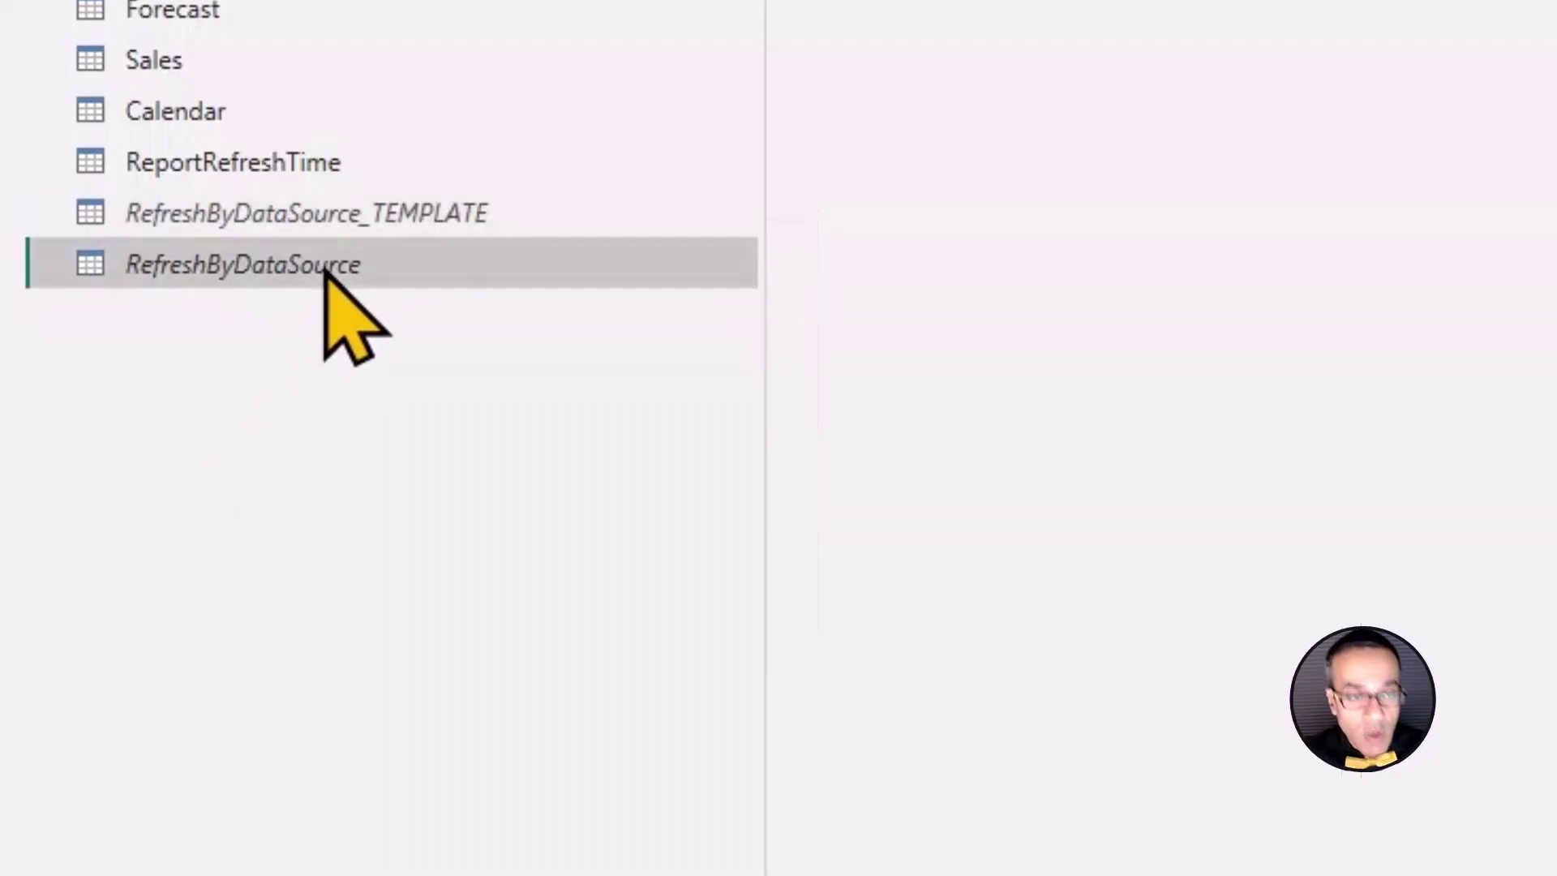
pyautogui.rightClick(326, 274)
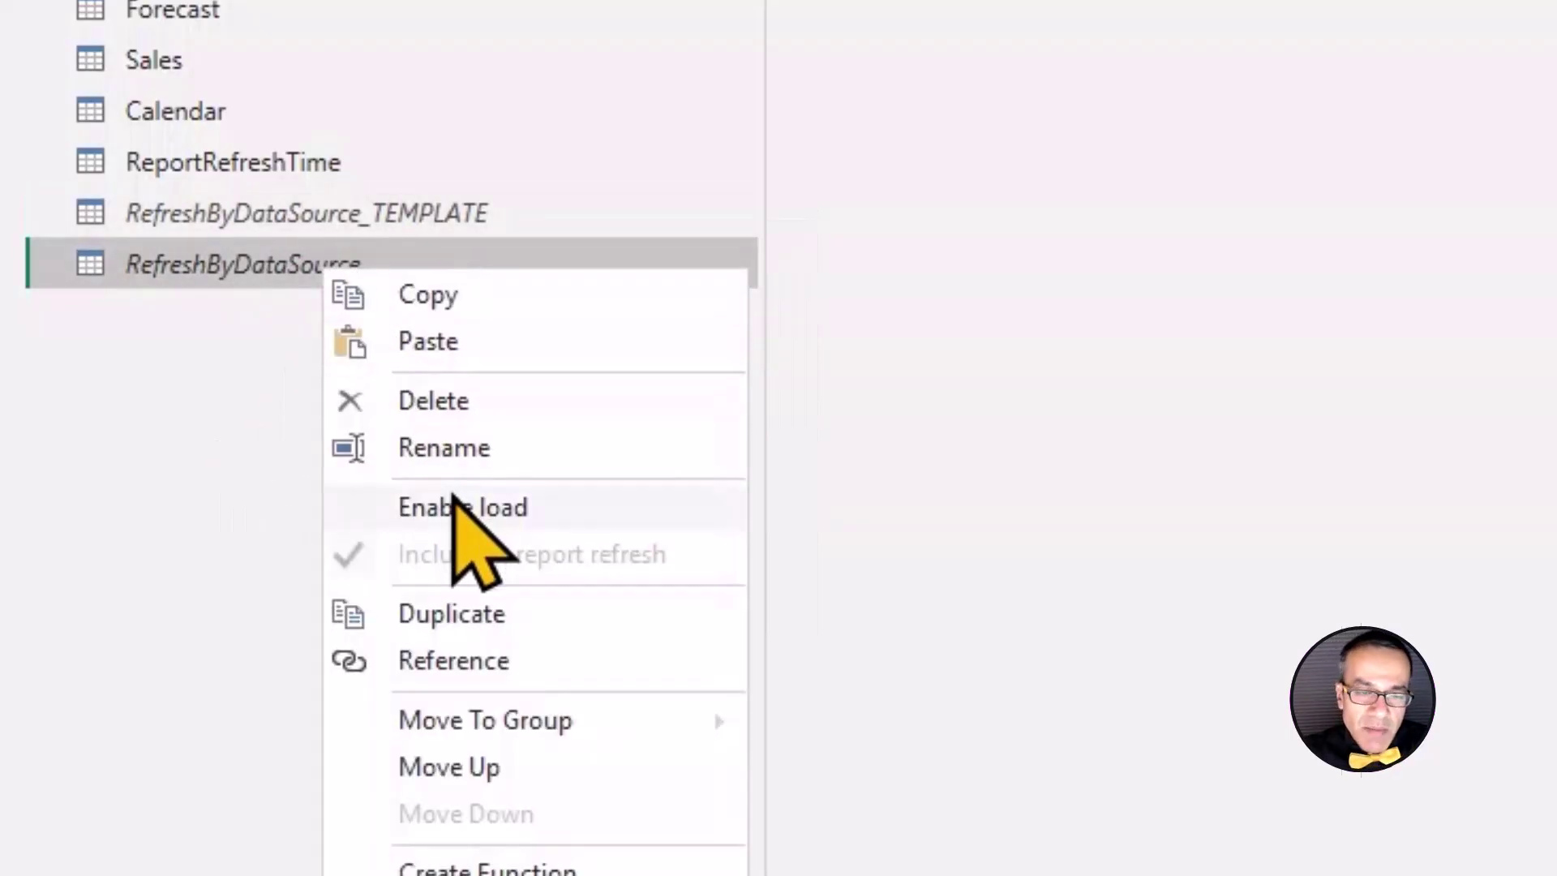
pyautogui.press('Escape')
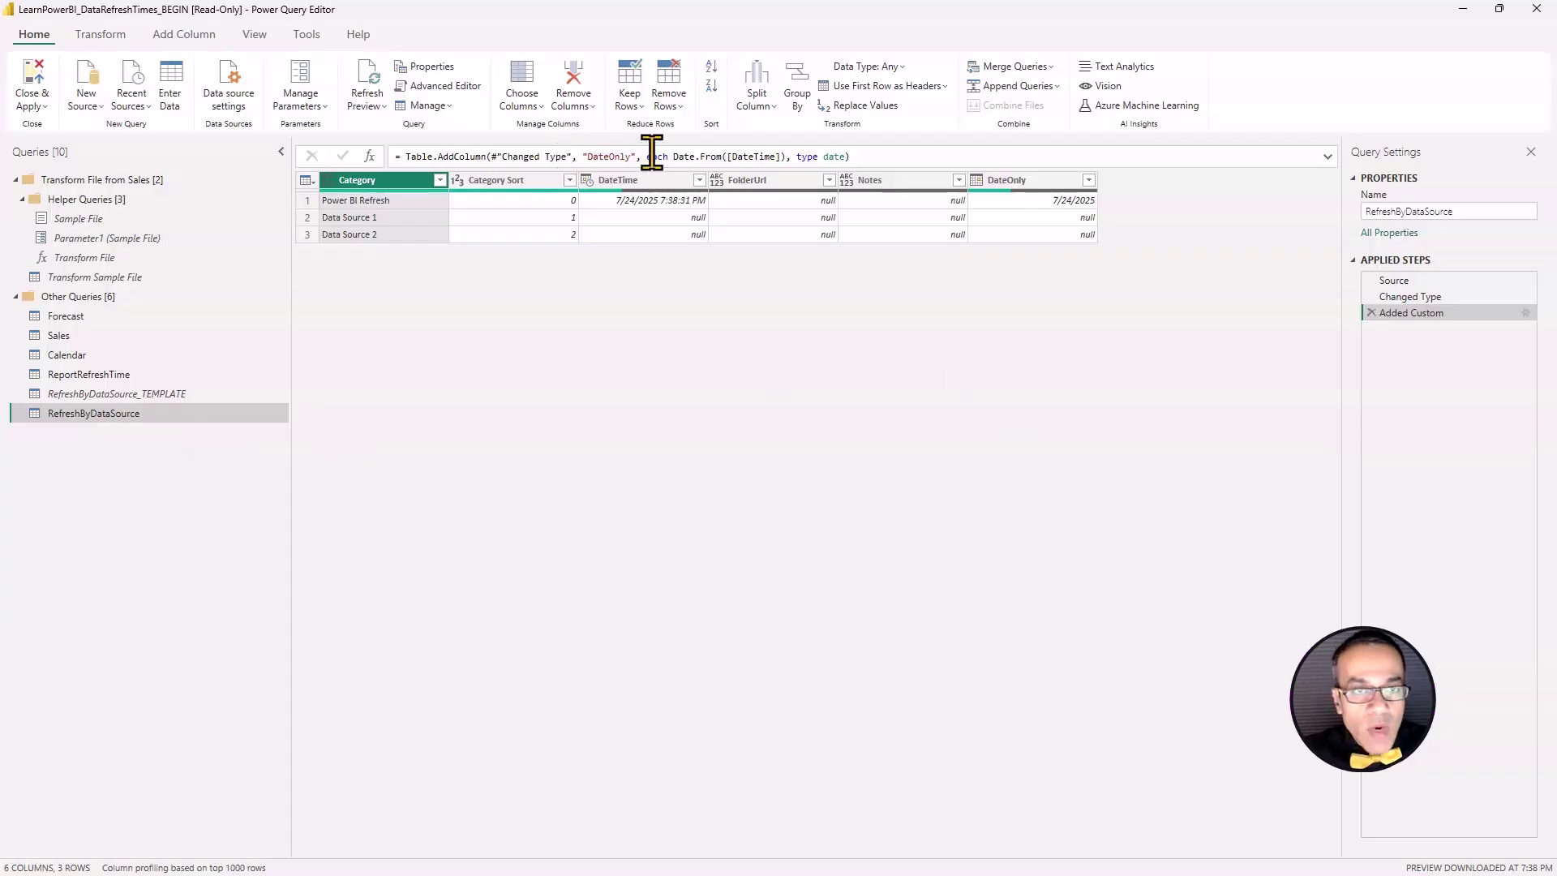
# Step: Review RefreshByDataSource's M code in the Advanced Editor, then move to the Sales query
pyautogui.click(445, 89)
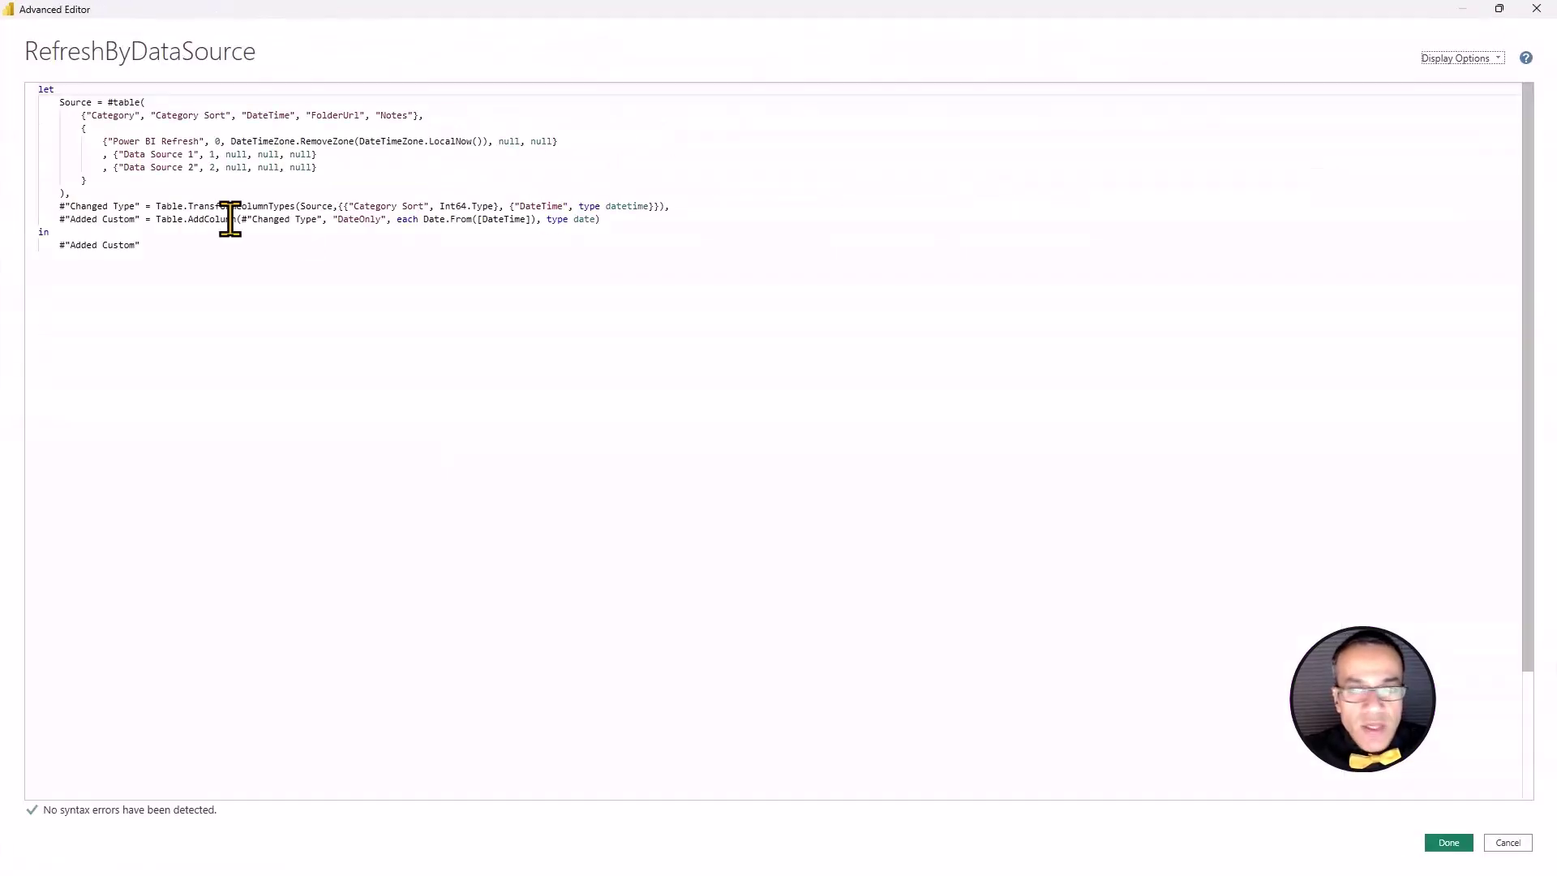
pyautogui.click(1536, 8)
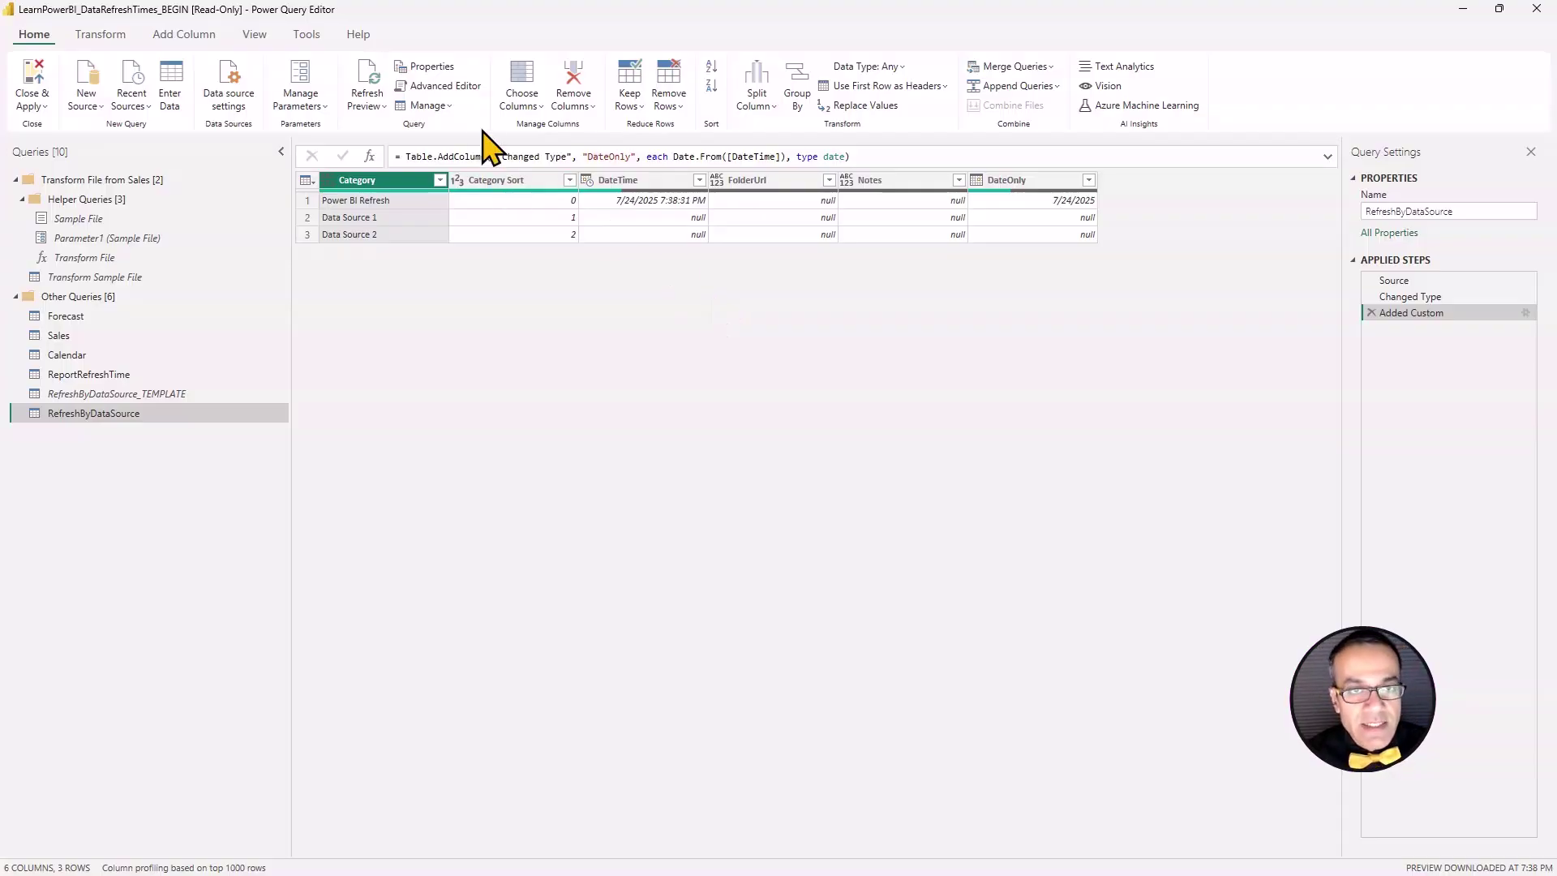
pyautogui.click(467, 90)
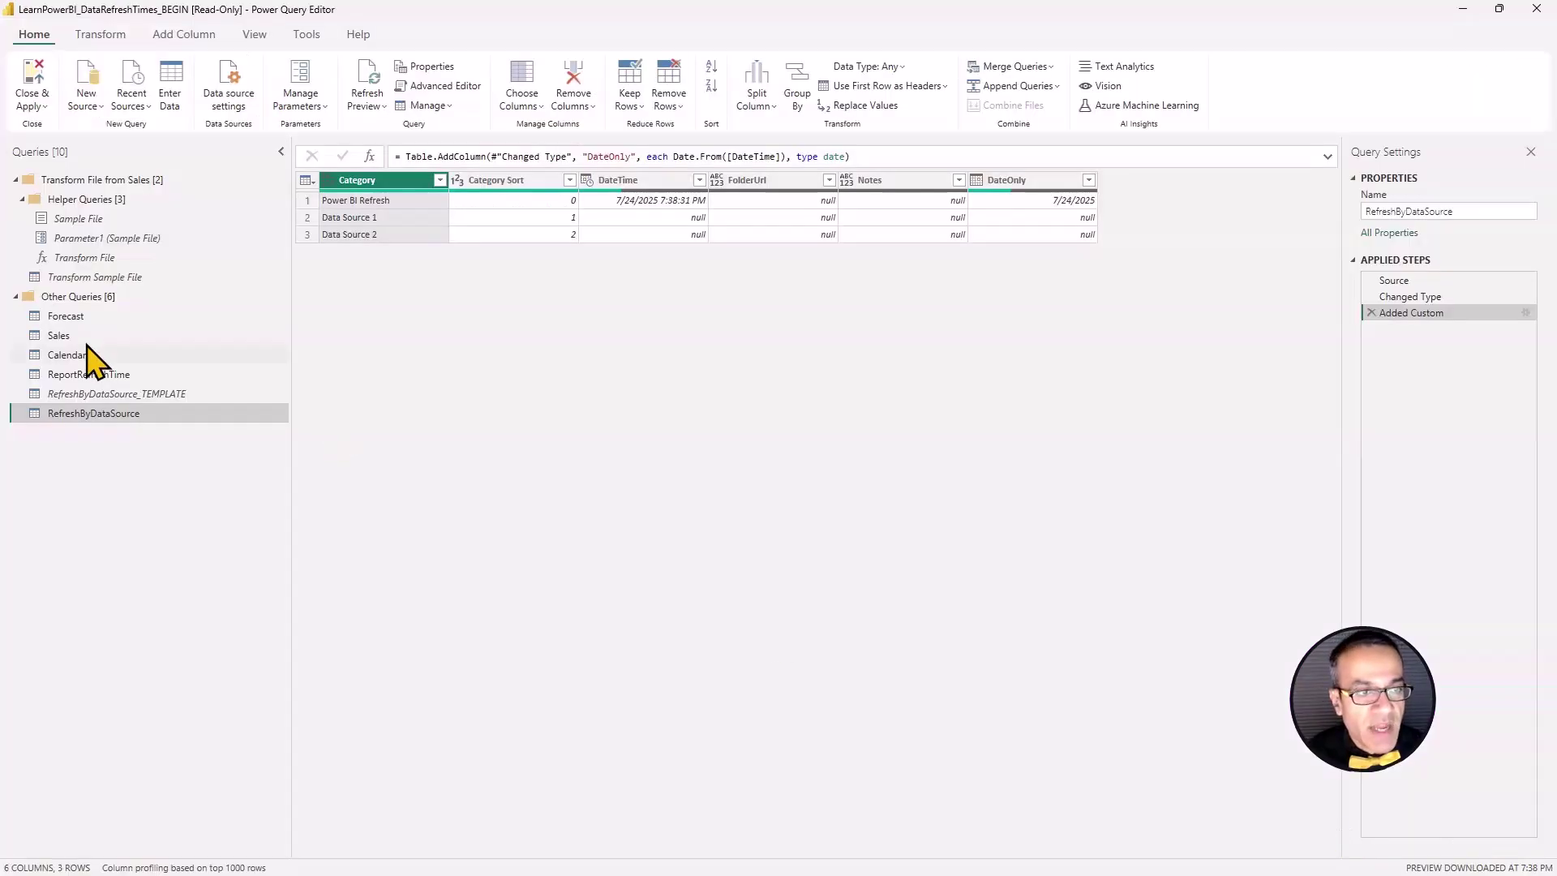
pyautogui.click(84, 341)
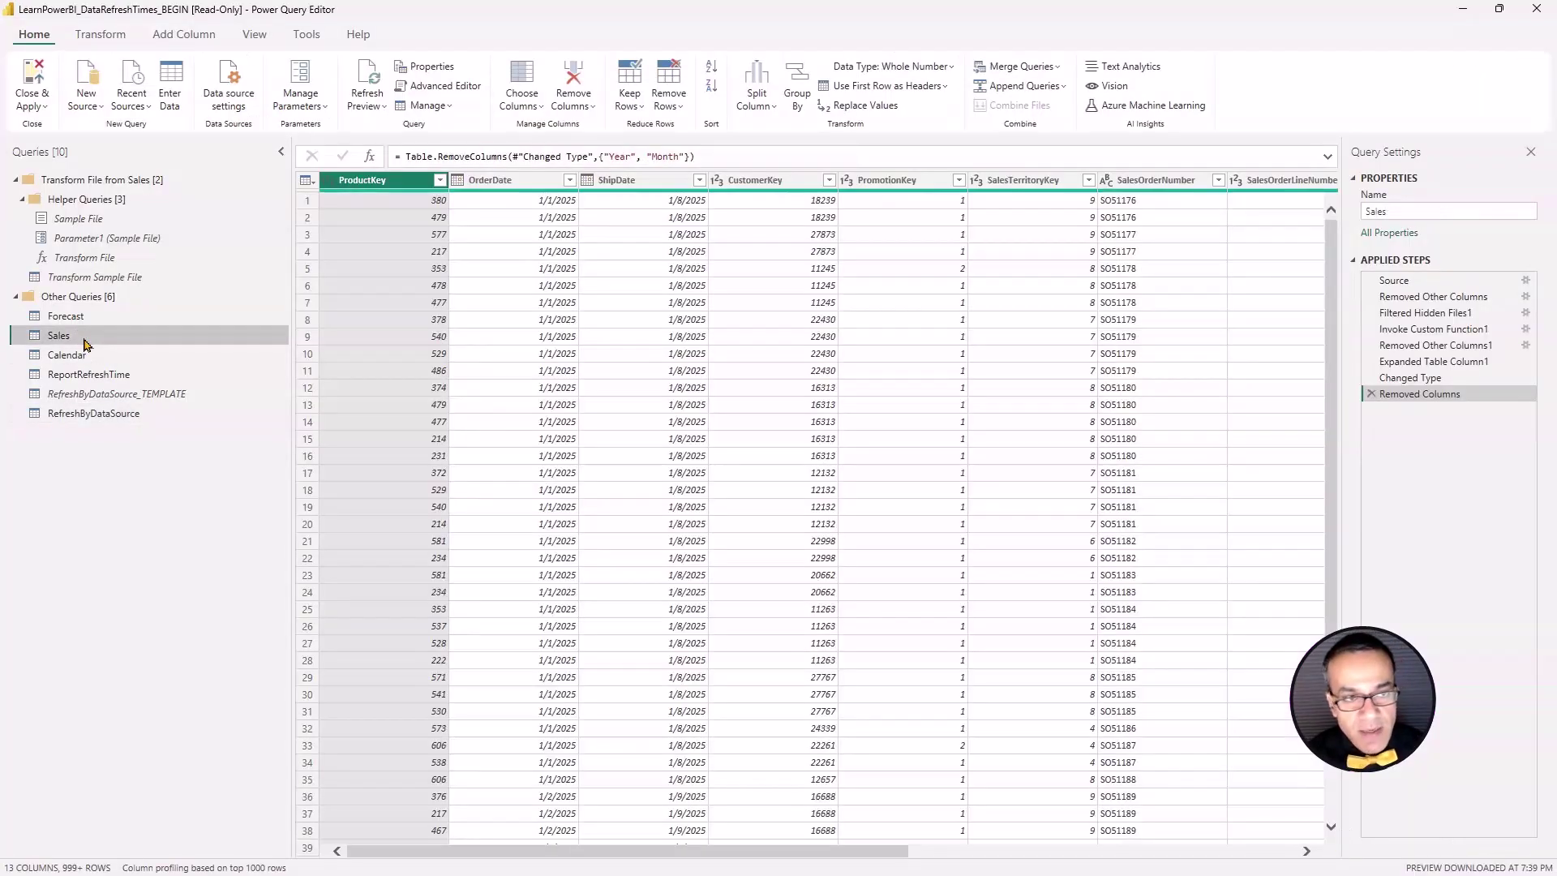
pyautogui.click(102, 318)
pyautogui.click(91, 337)
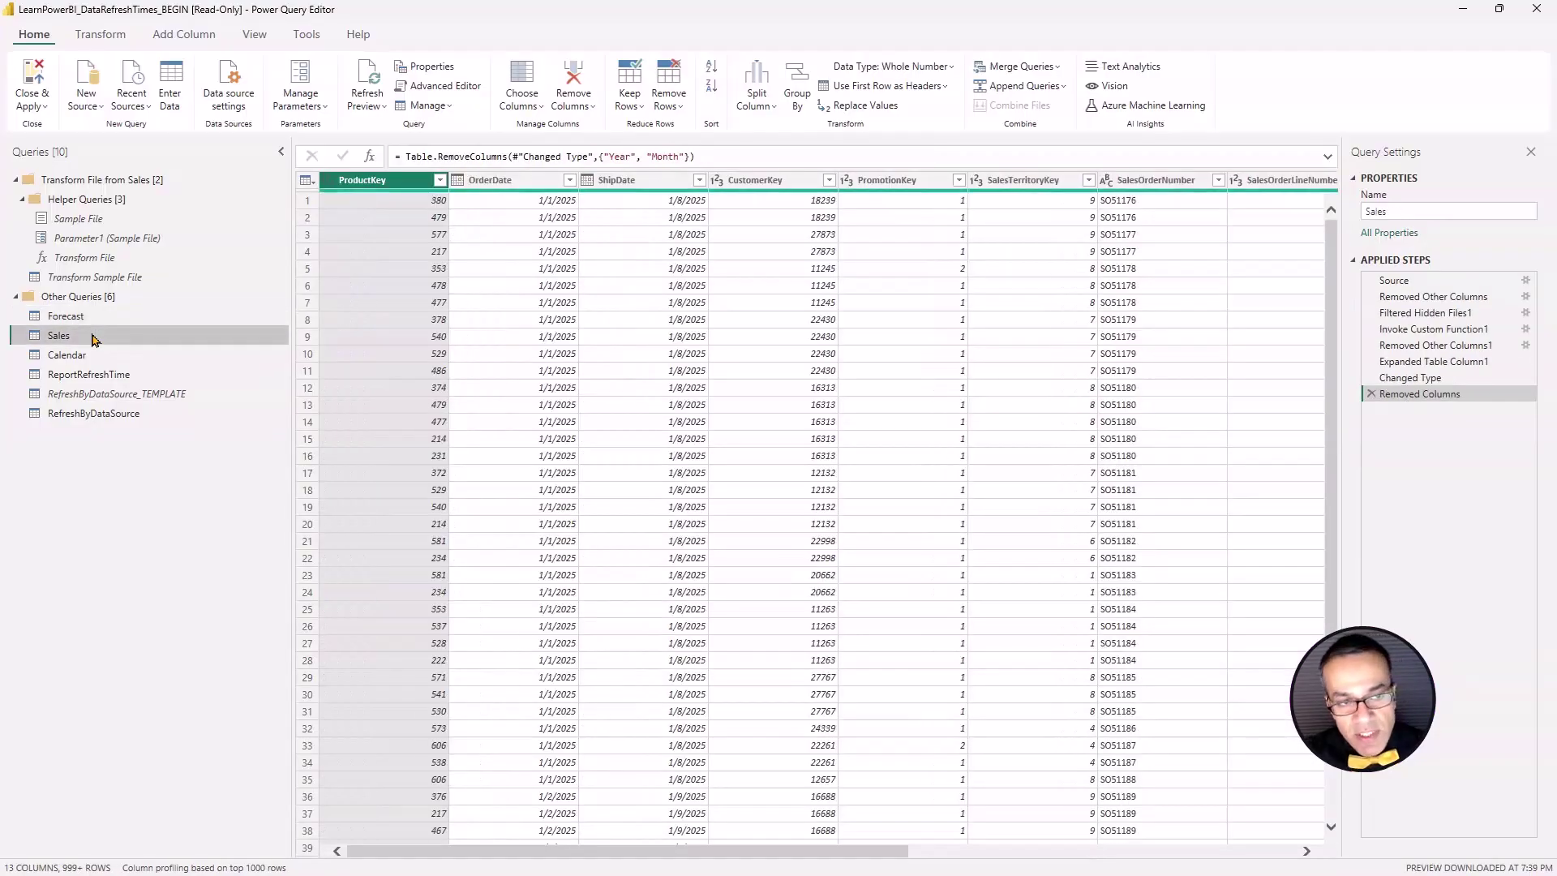
pyautogui.click(94, 413)
pyautogui.click(450, 86)
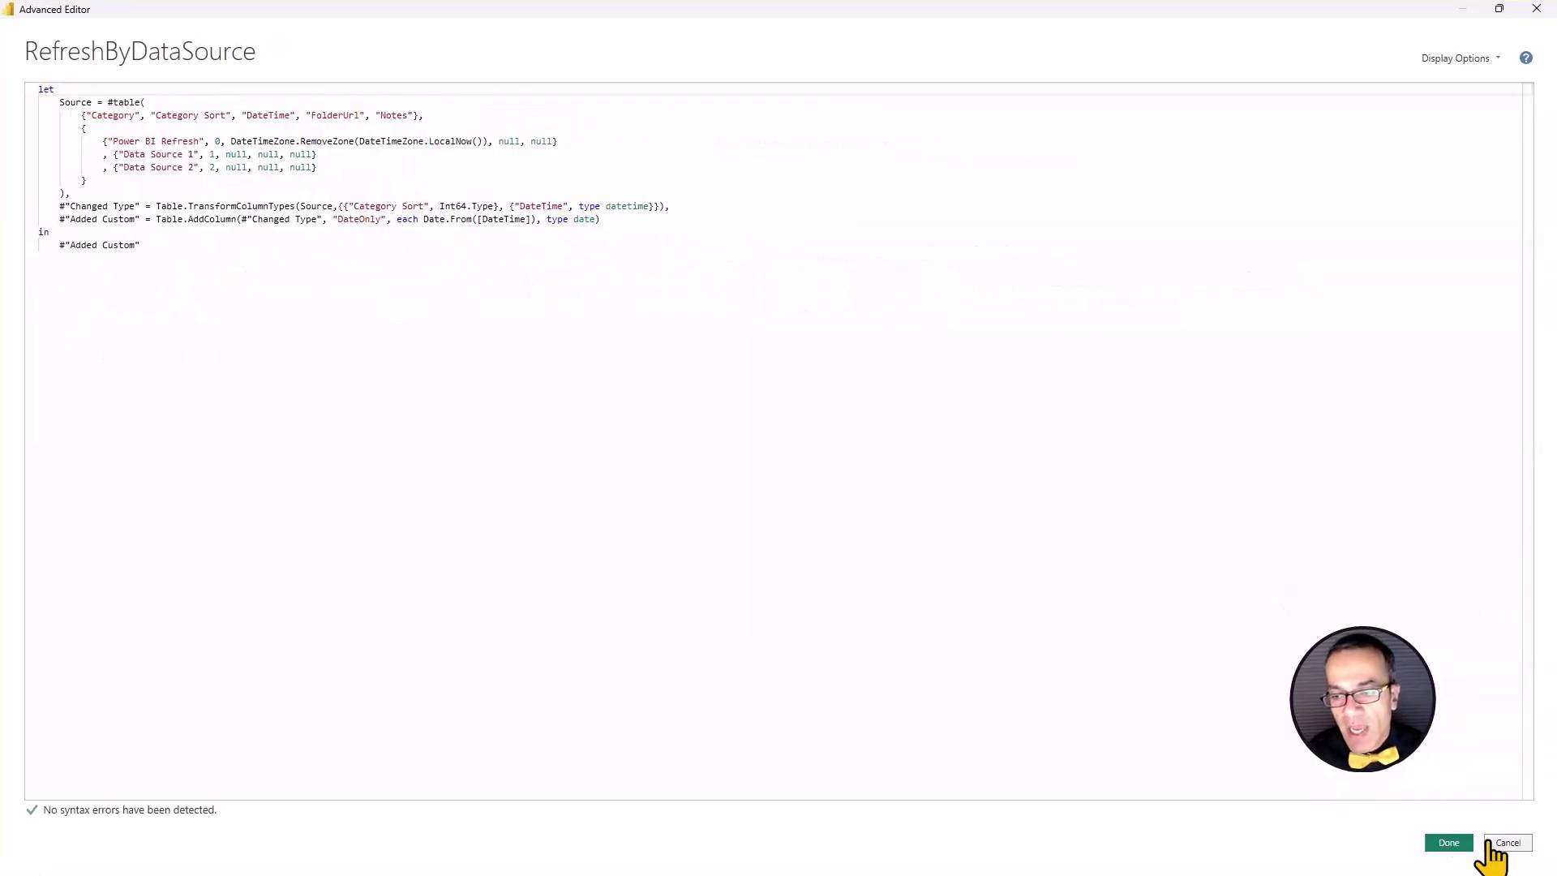
pyautogui.click(1492, 843)
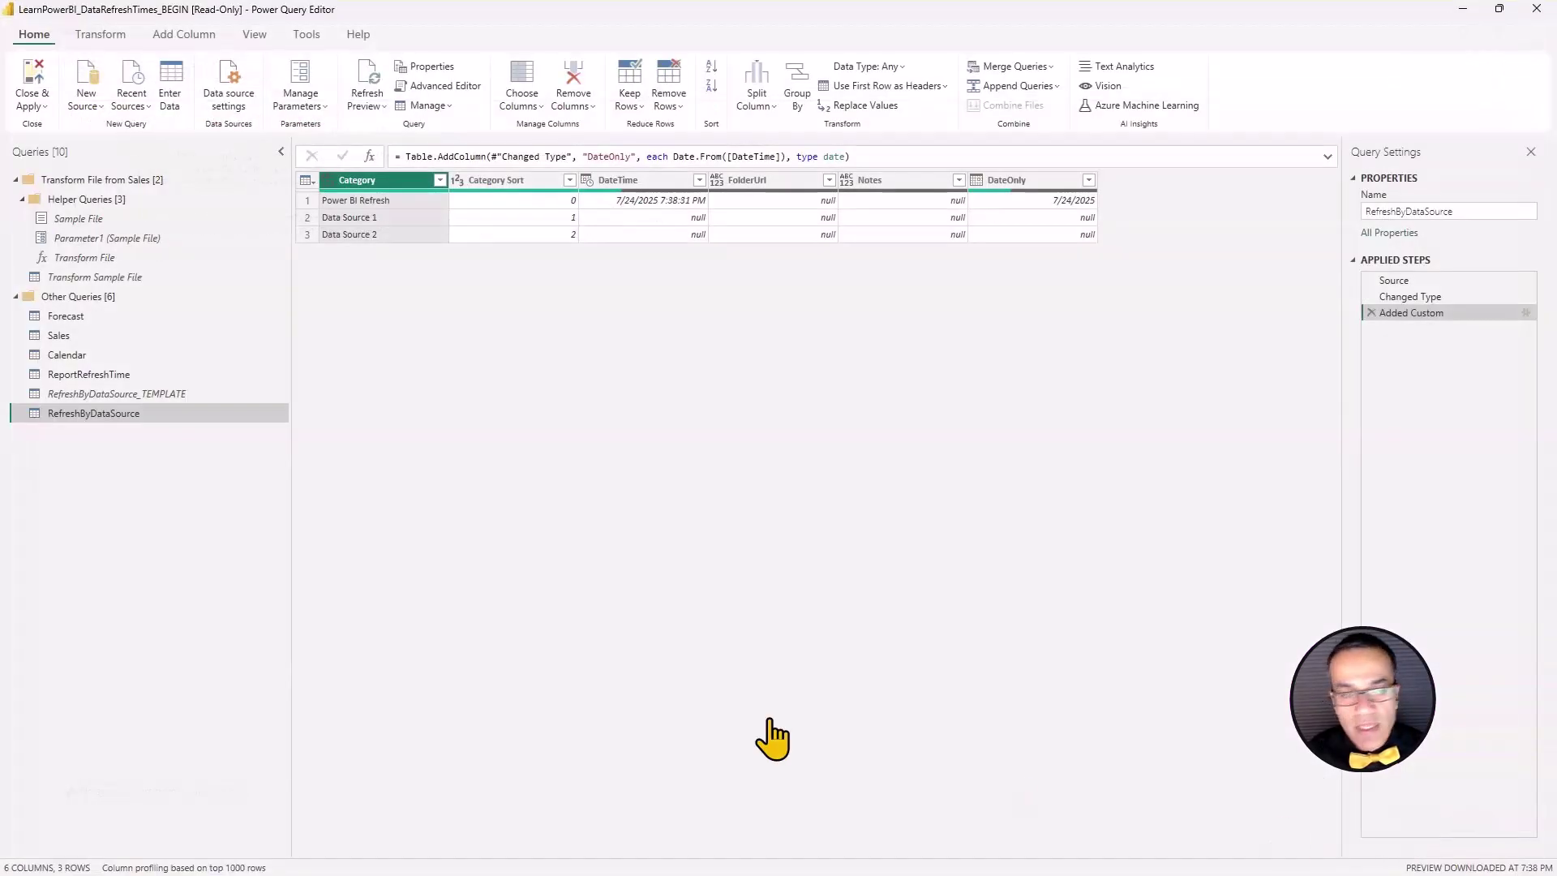
pyautogui.click(84, 338)
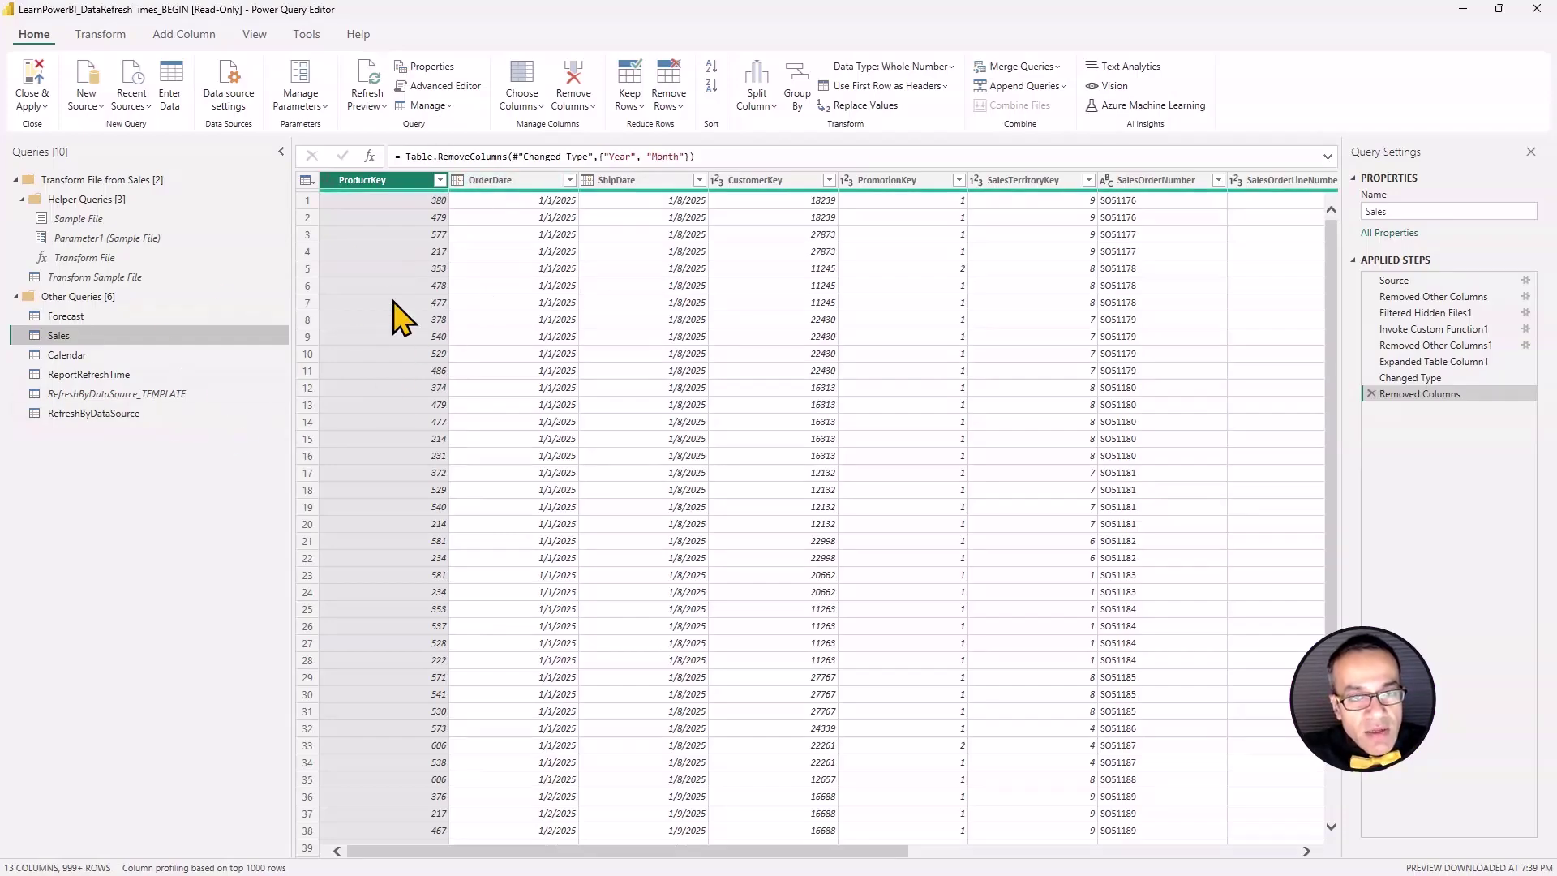
# Step: Create a Sales (2) reference query with formula List.Max(Sales[OrderDate]), returning 7/20/2025
pyautogui.rightClick(78, 341)
pyautogui.click(130, 489)
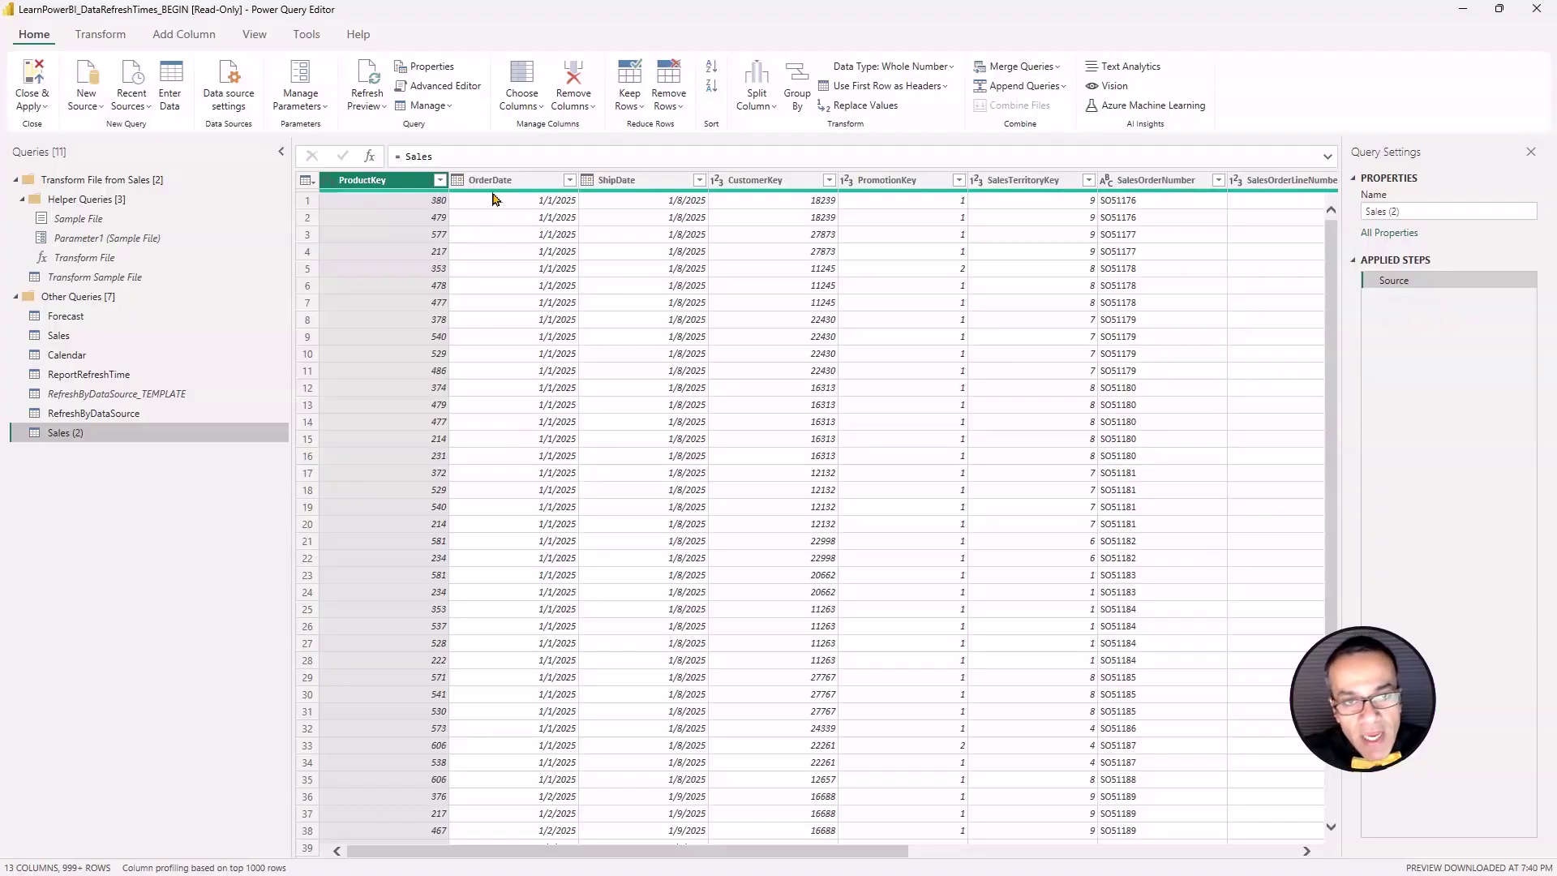
pyautogui.click(467, 156)
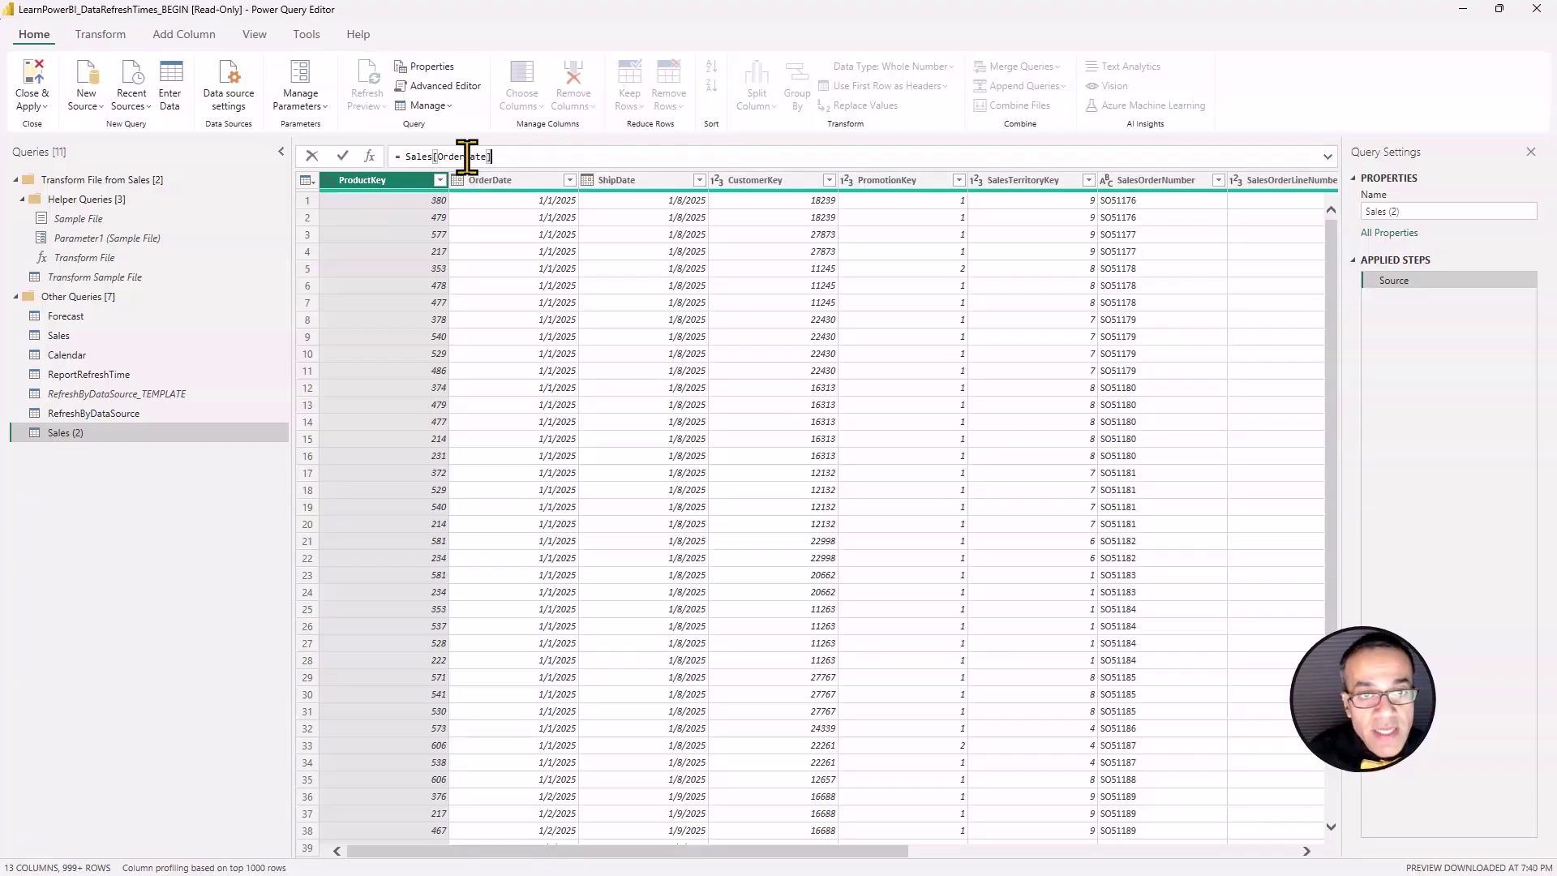
pyautogui.press('Return')
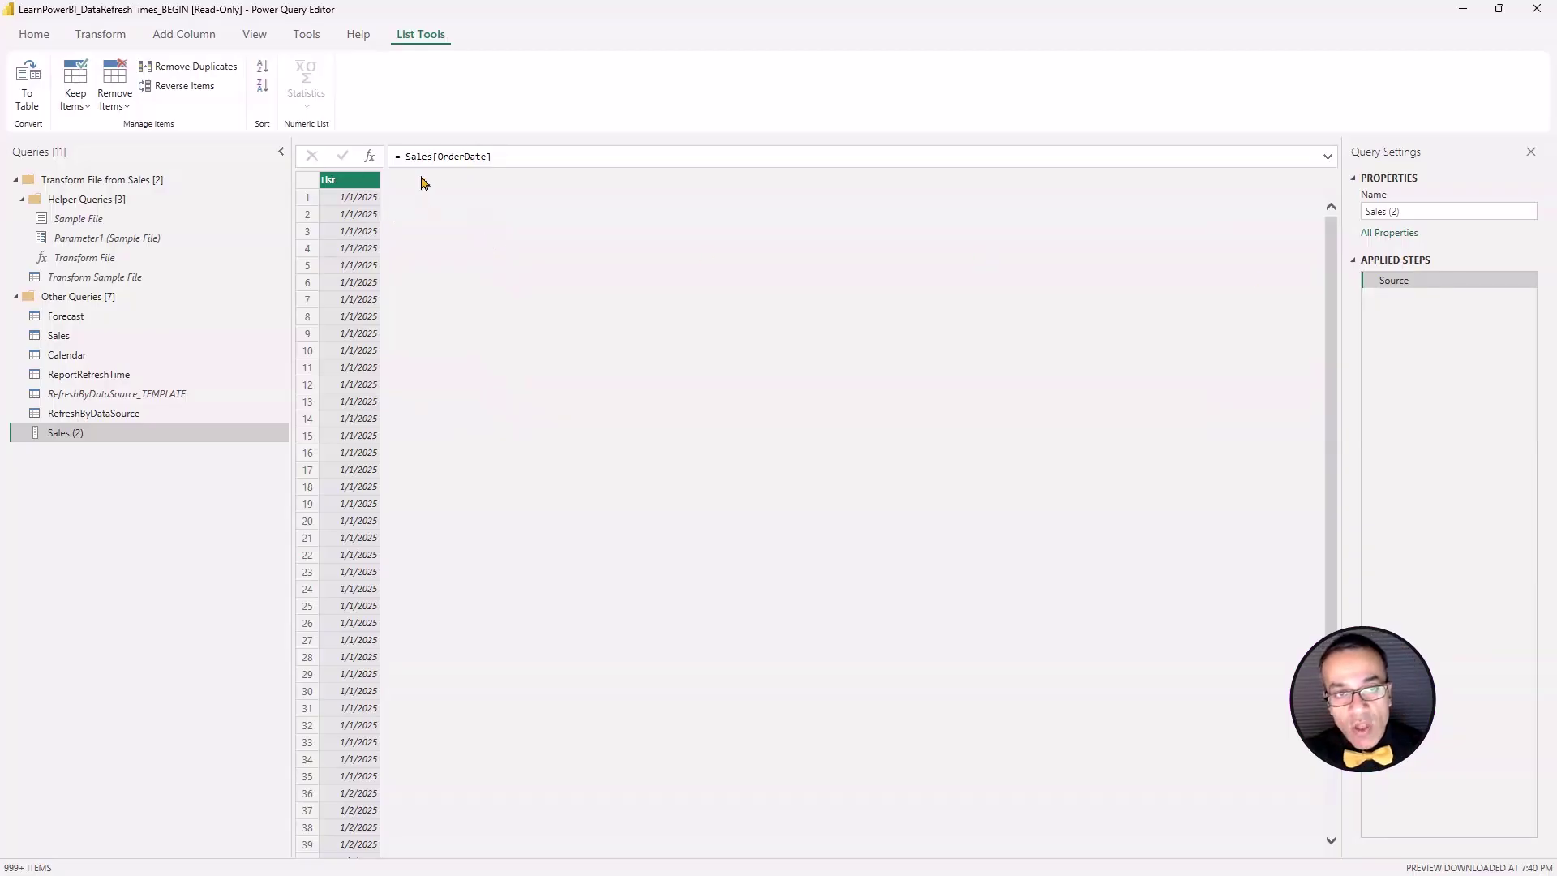
pyautogui.click(406, 156)
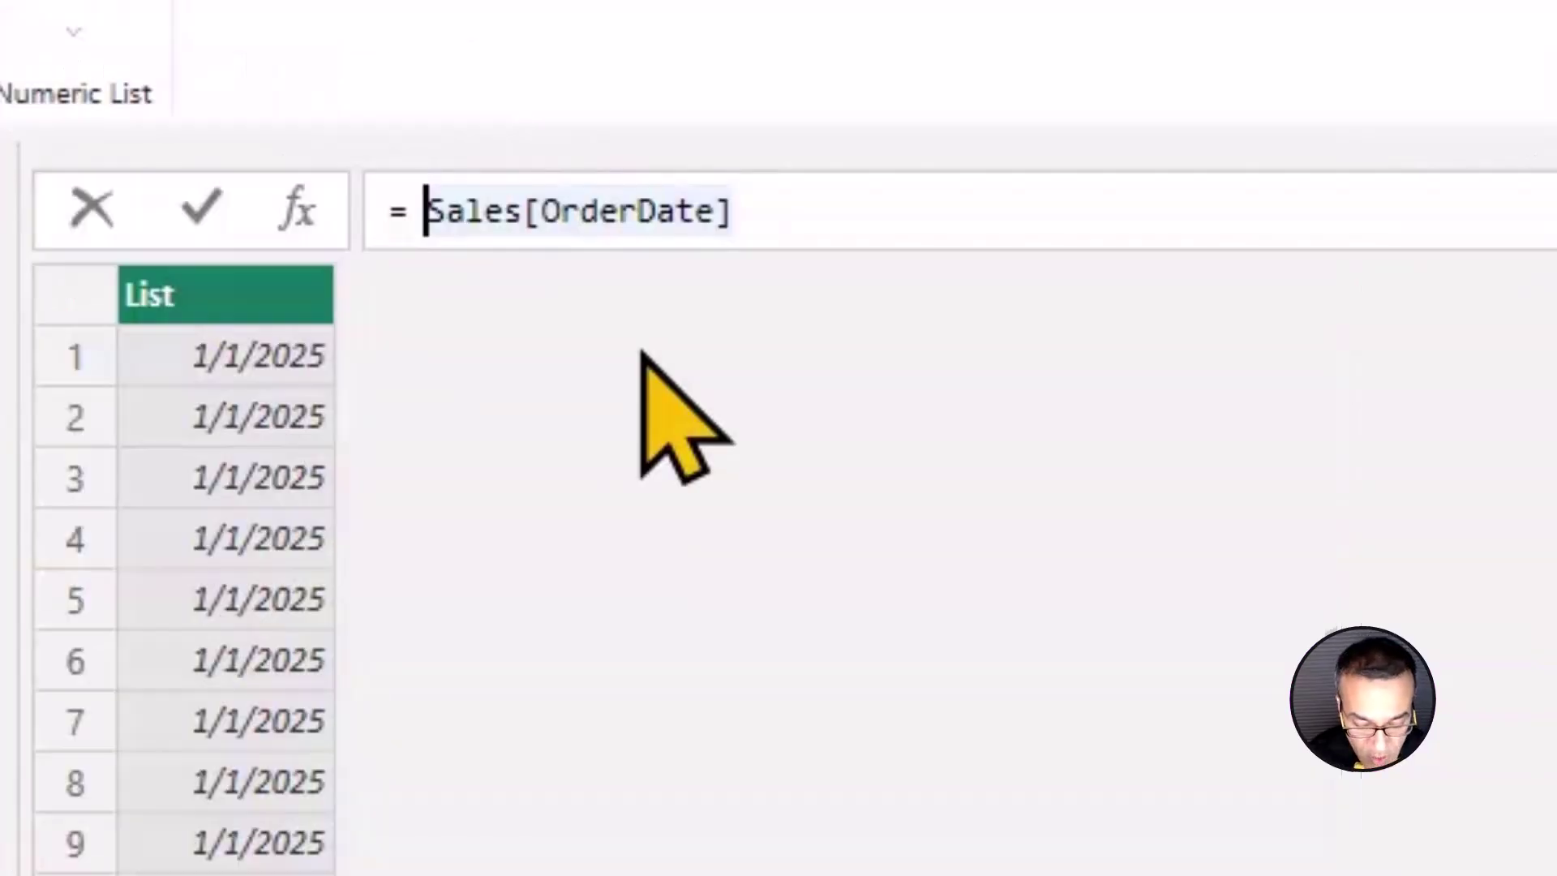
pyautogui.write('List.Max(')
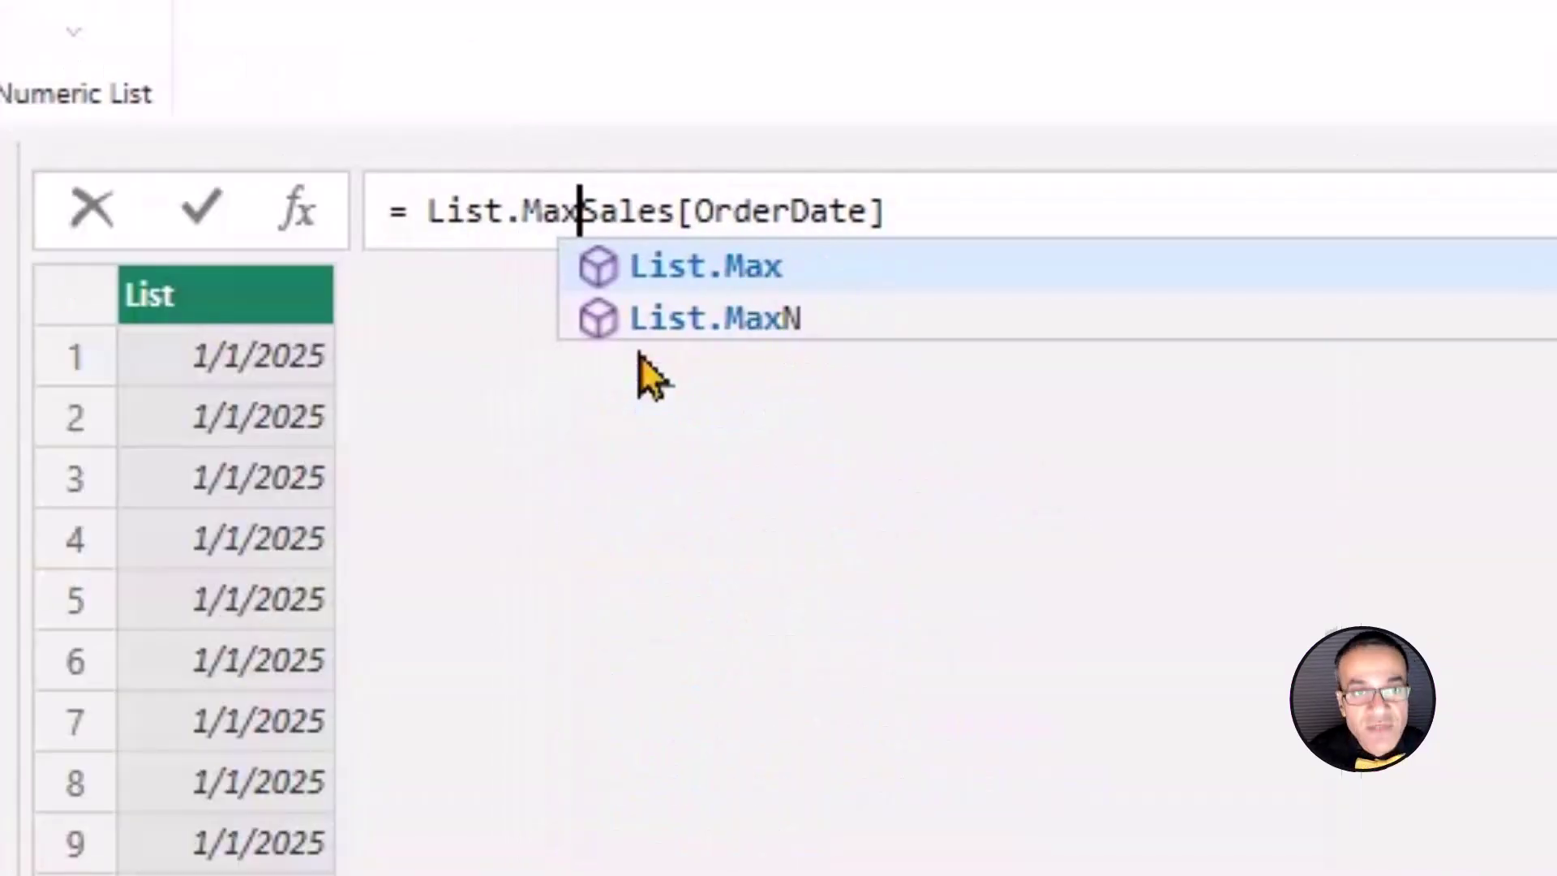
pyautogui.click(949, 226)
pyautogui.write(')')
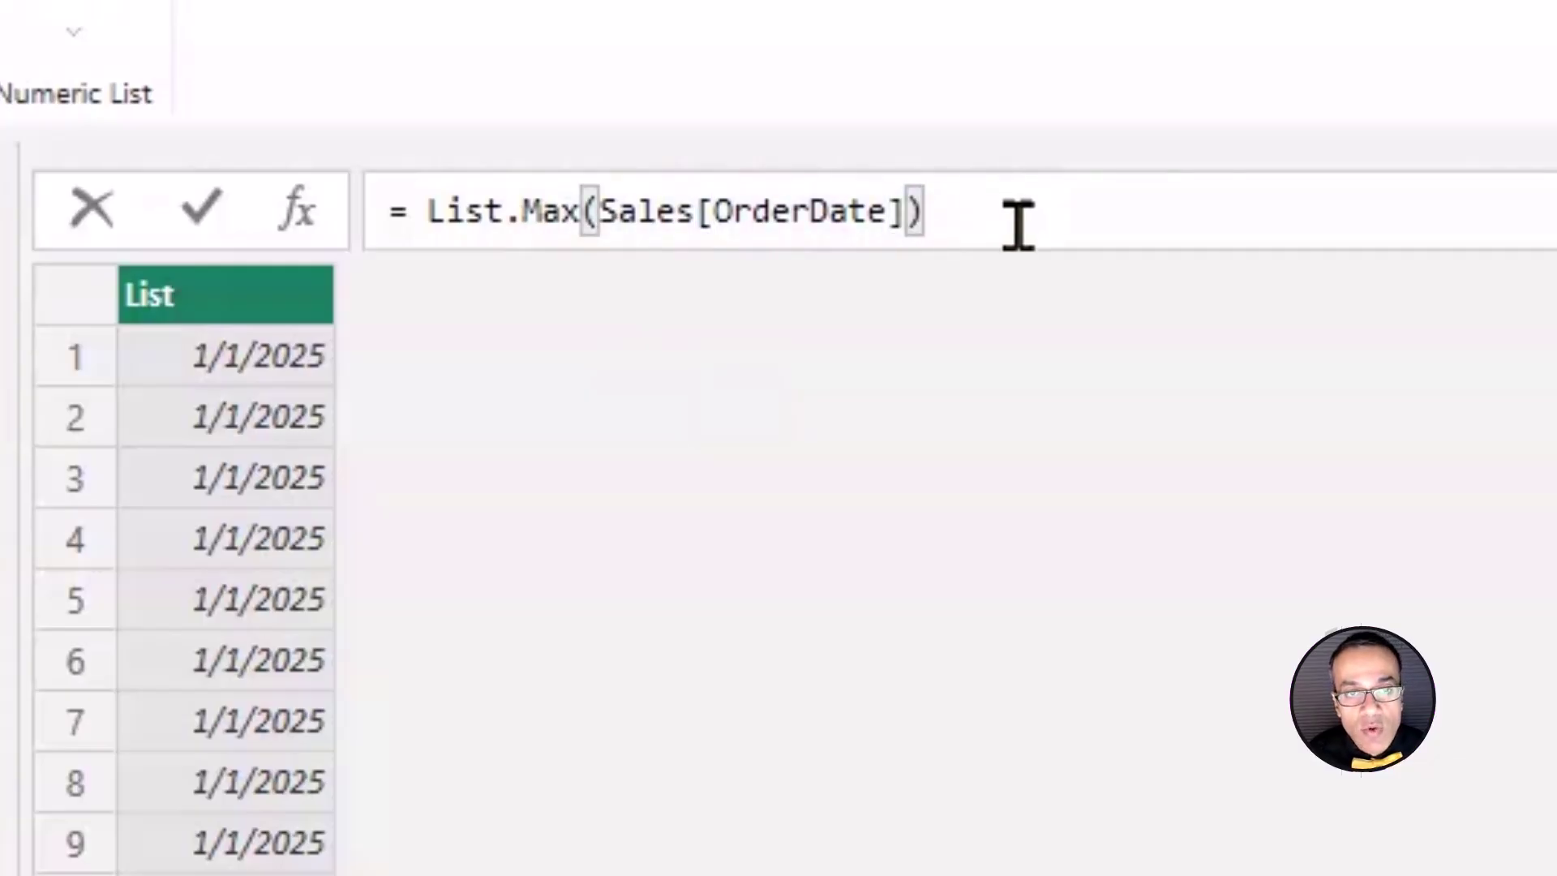
pyautogui.press('Return')
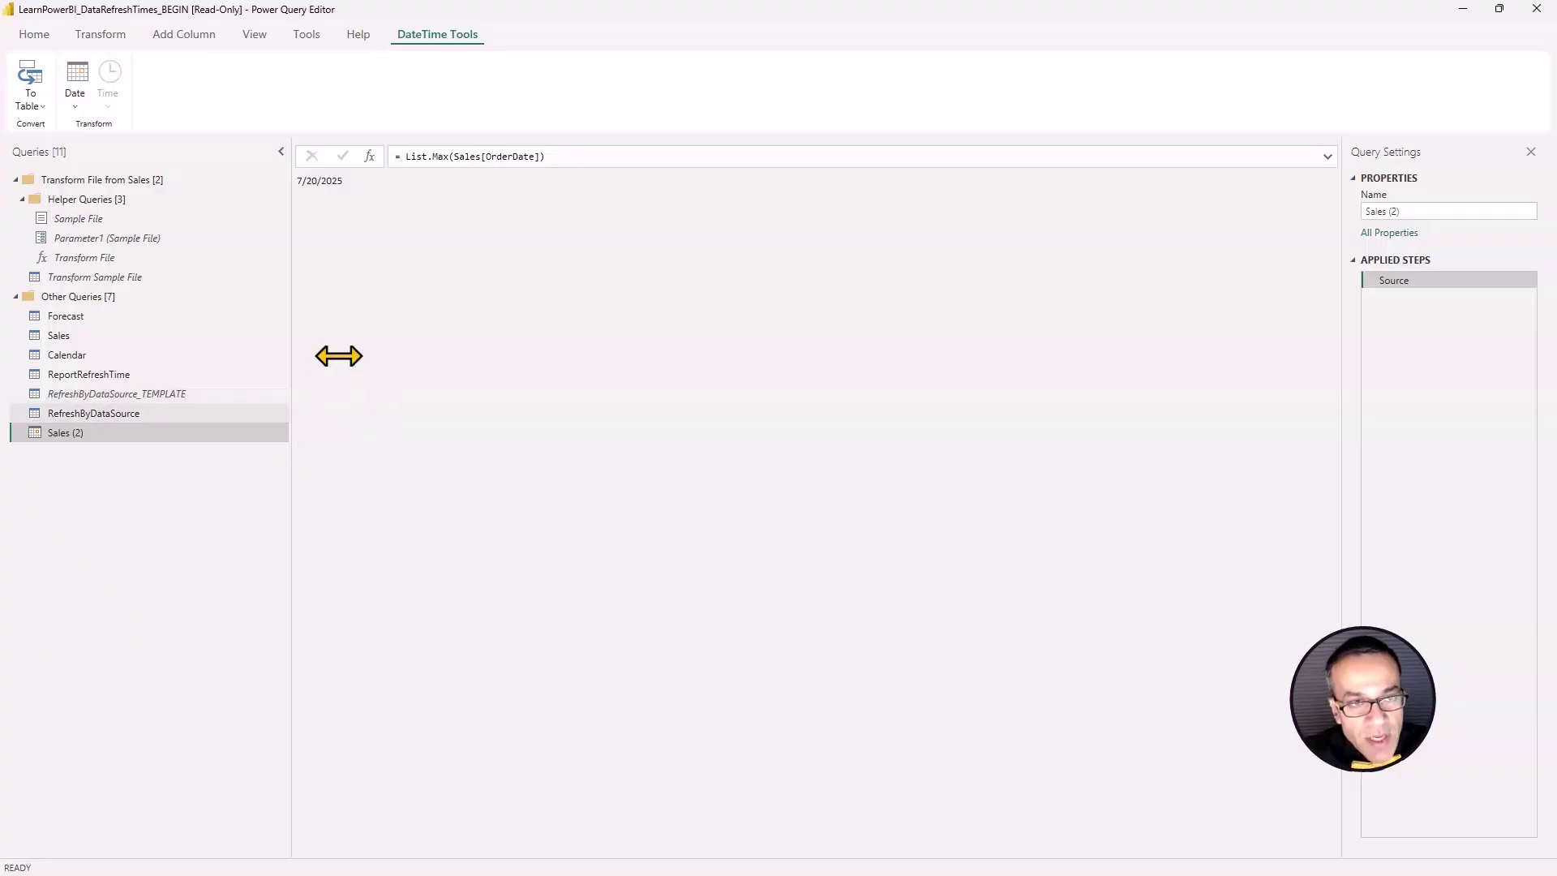
# Step: Select the List.Max formula text in Sales (2), then go back to RefreshByDataSource
pyautogui.click(144, 417)
pyautogui.click(120, 435)
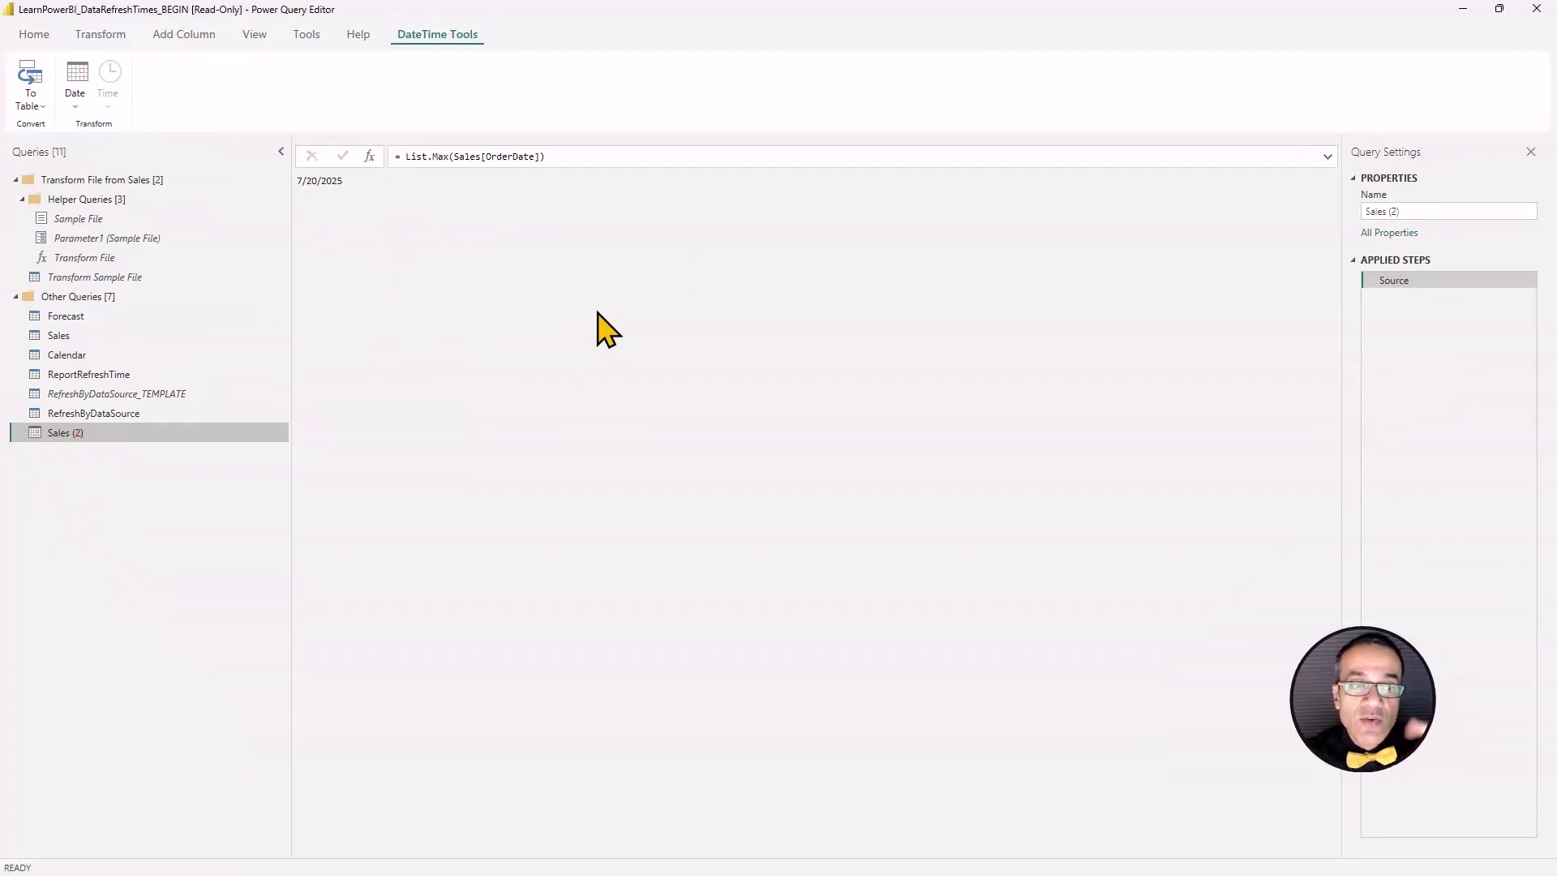
pyautogui.click(556, 156)
pyautogui.keyDown('shift'); pyautogui.click(408, 156); pyautogui.keyUp('shift')
pyautogui.hotkey('ctrl', 'c')
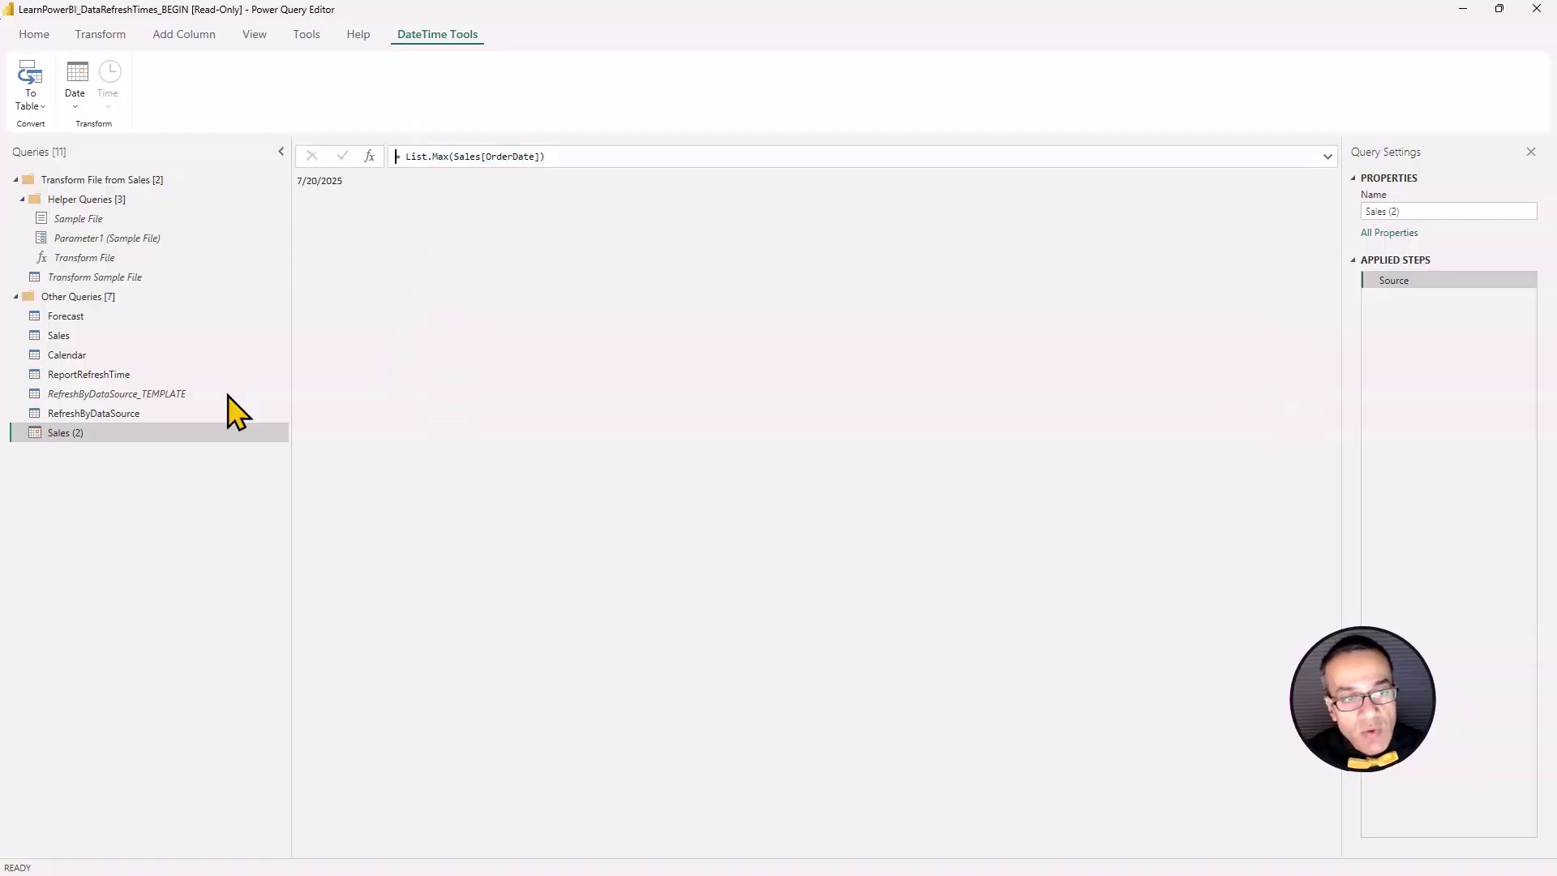
pyautogui.click(163, 415)
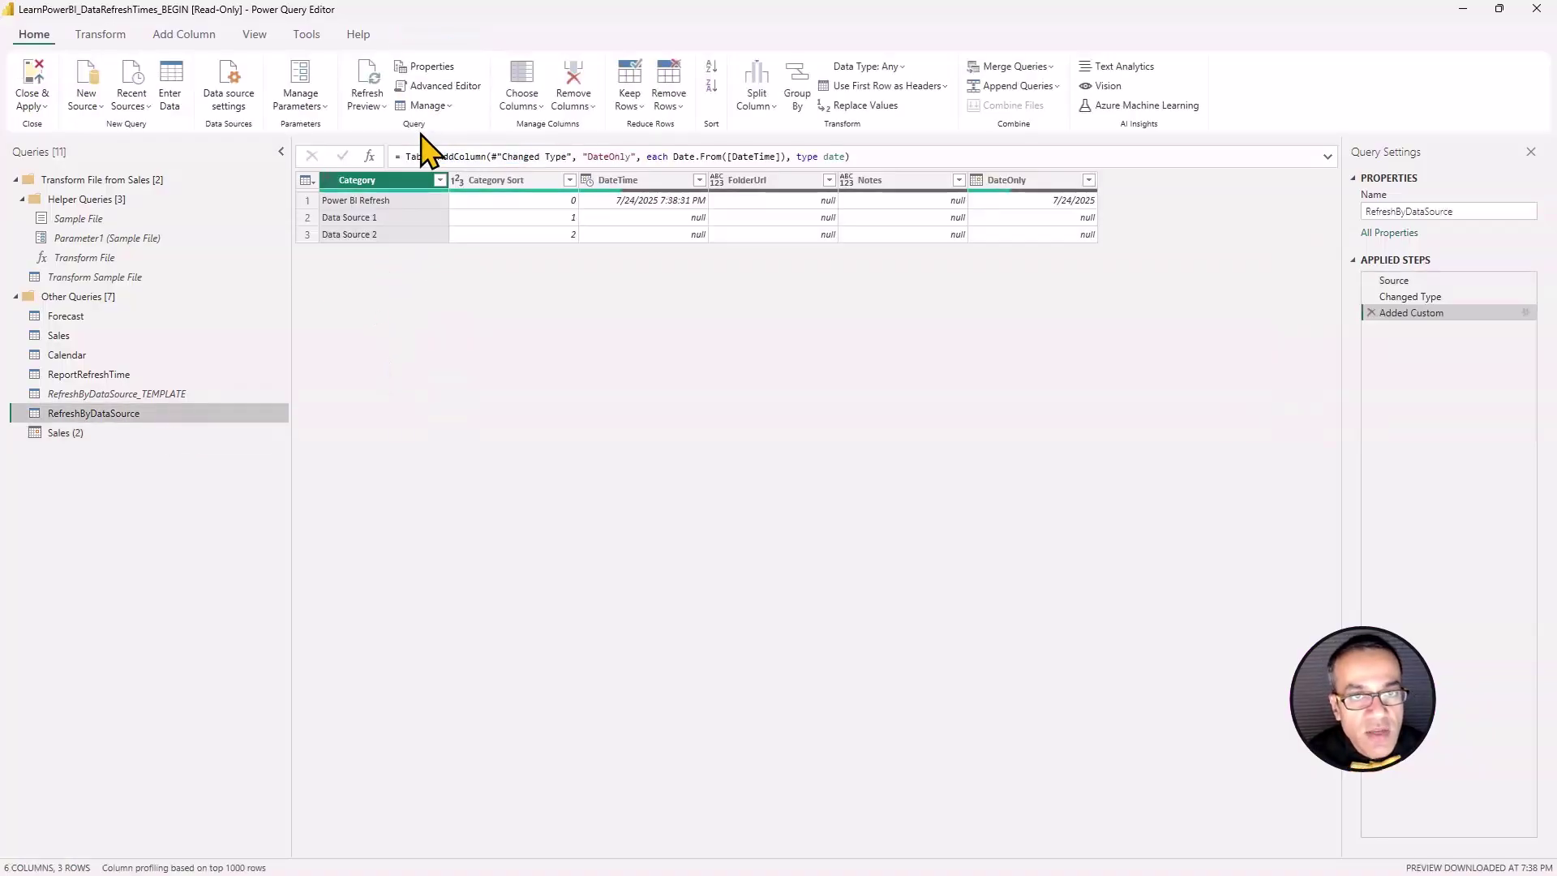
# Step: In RefreshByDataSource's Advanced Editor, rename 'Data Source 1' to 'Sales'
pyautogui.click(466, 110)
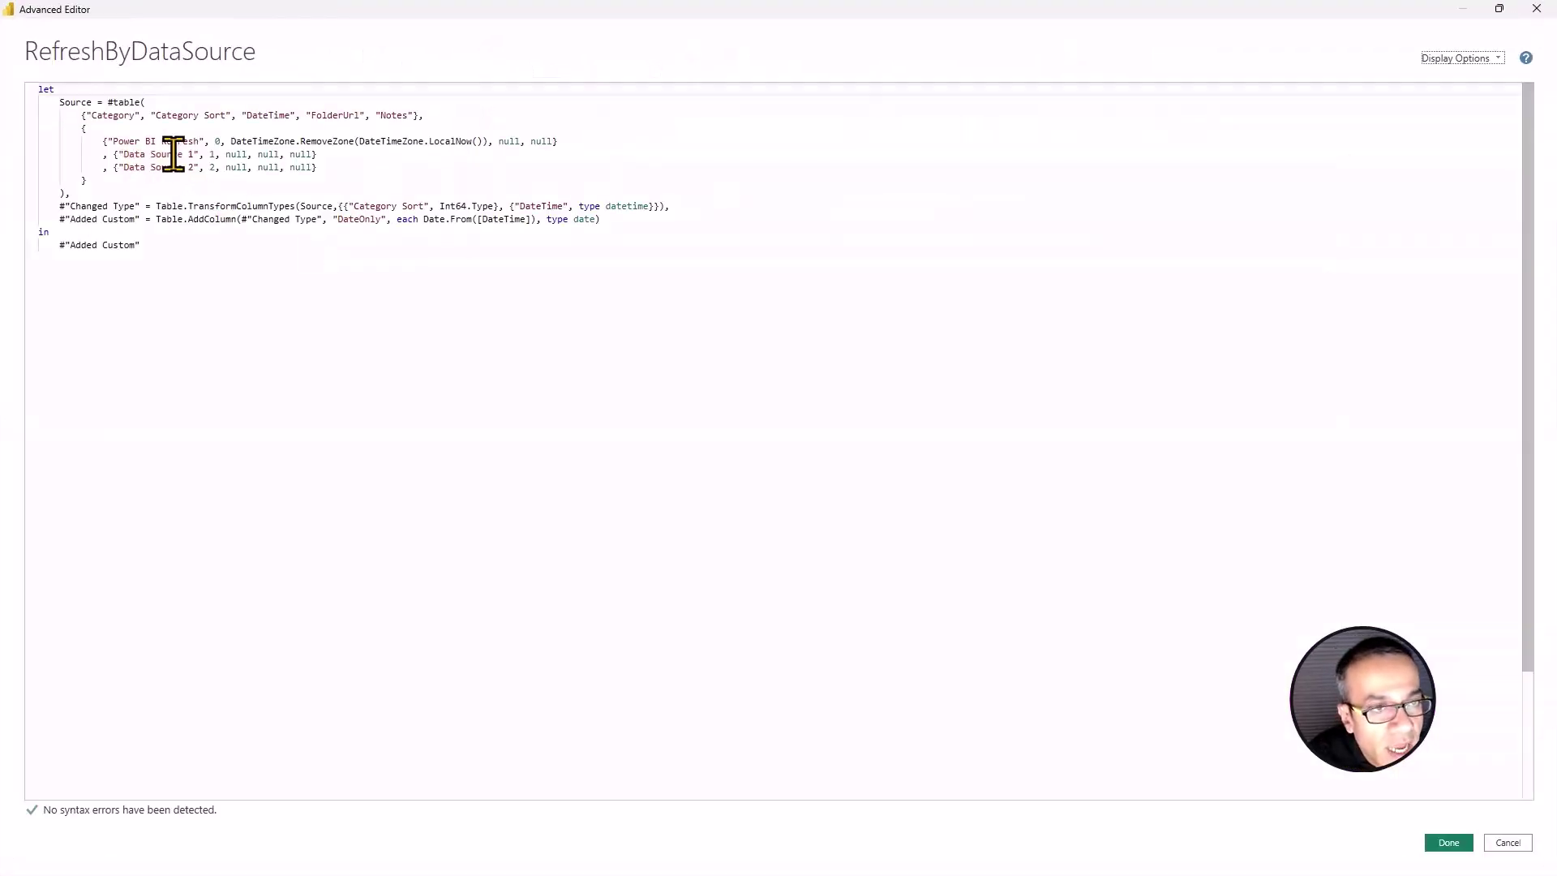
pyautogui.hotkey('ctrl', 'Left')
pyautogui.hotkey('ctrl', 'Left')
pyautogui.hotkey('ctrl', 'shift', 'Right')
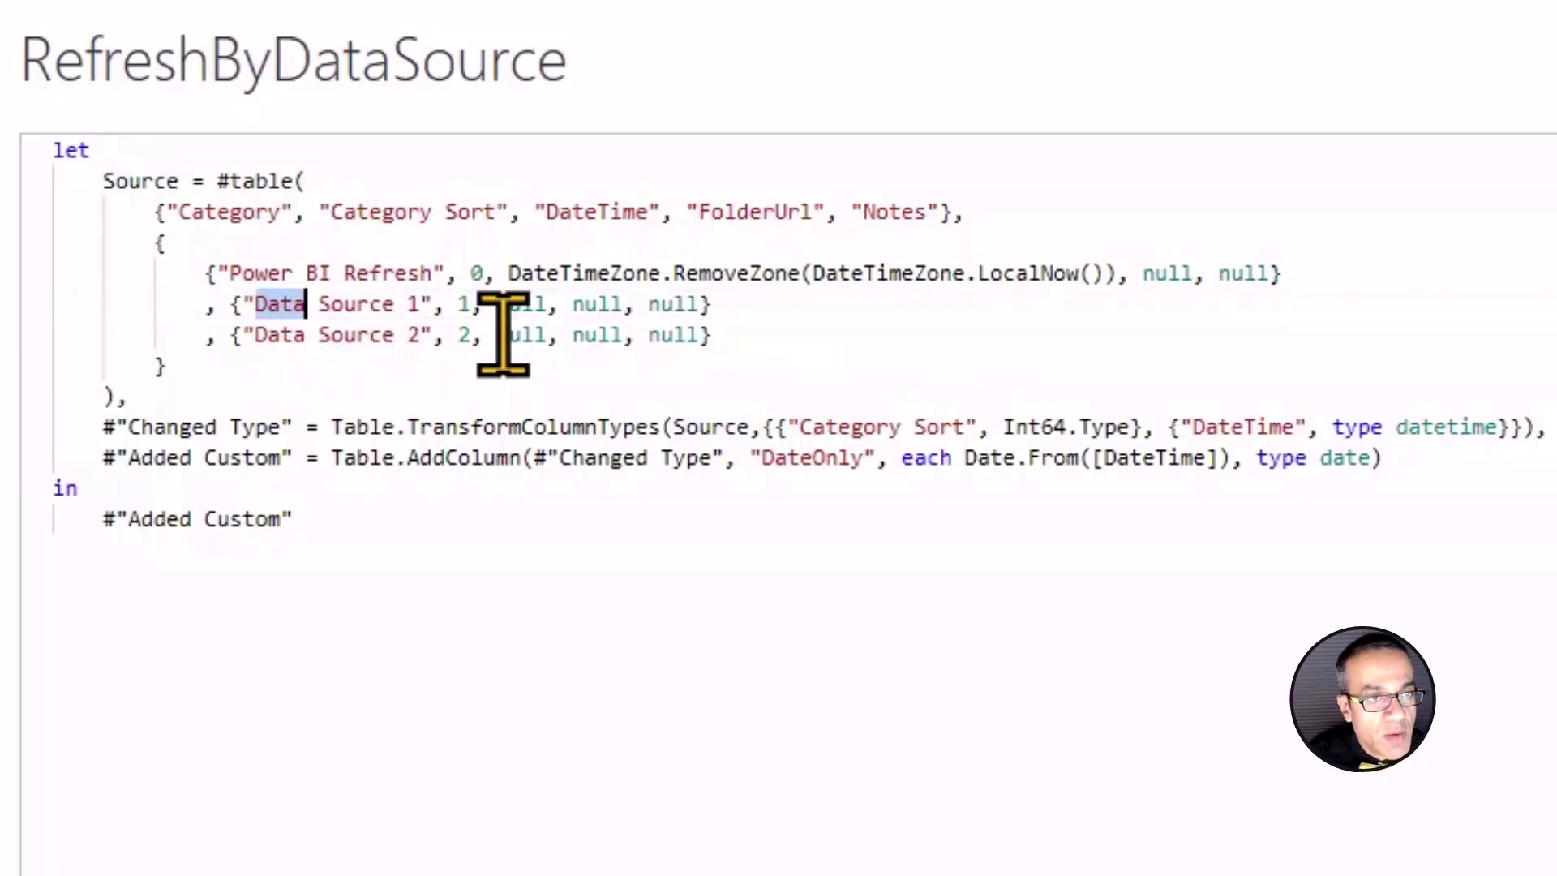
pyautogui.hotkey('ctrl', 'shift', 'Right')
pyautogui.hotkey('ctrl', 'shift', 'Right')
pyautogui.write('Sales')
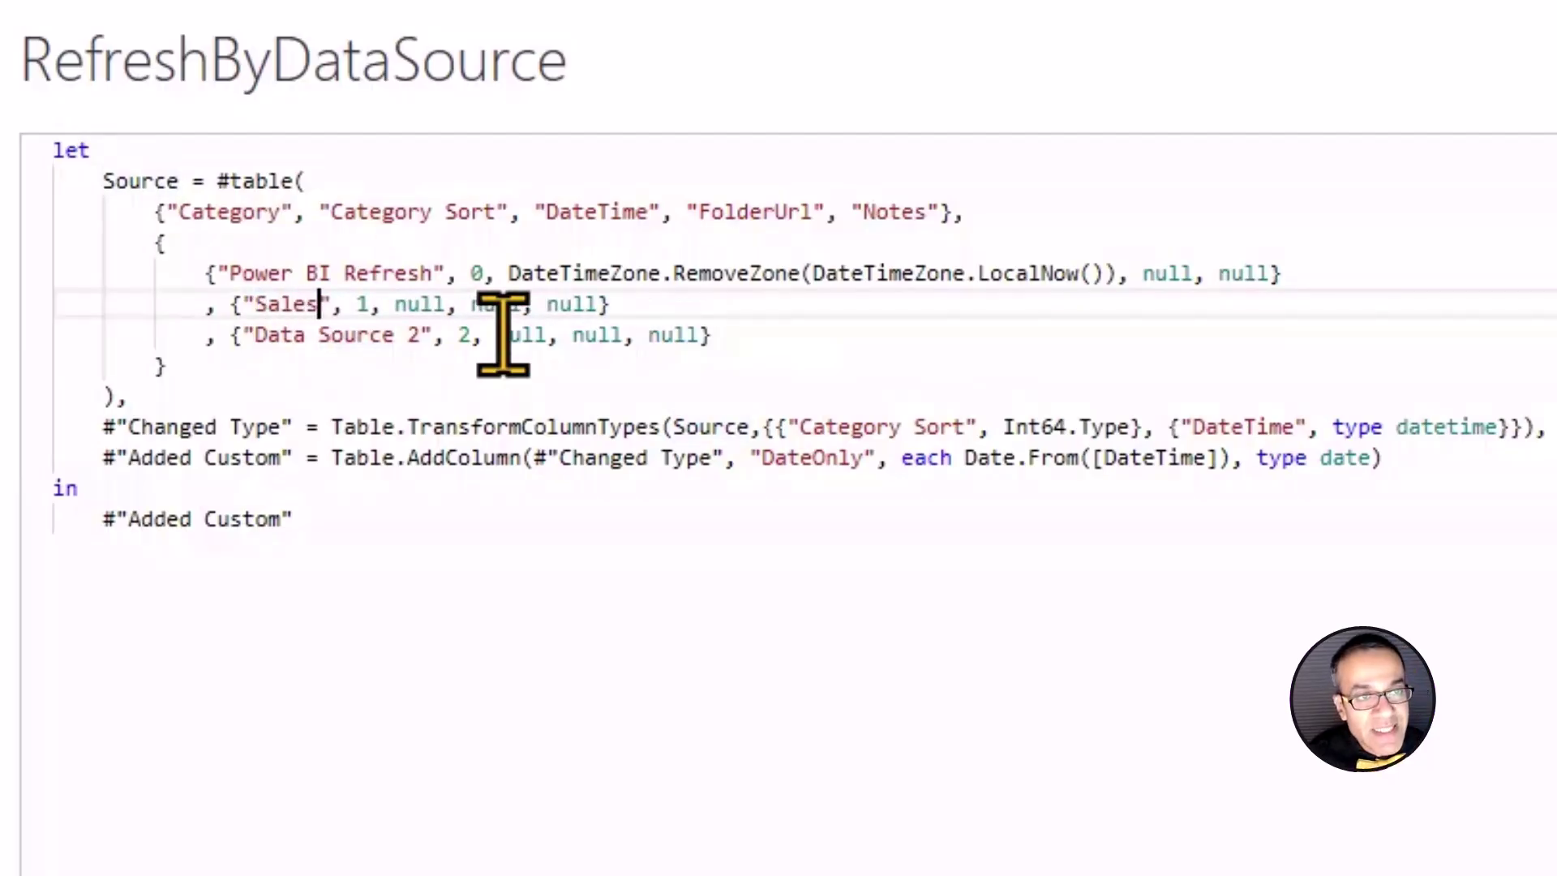
# Step: Replace the Sales row's null DateTime with the pasted List.Max(Sales[OrderDate]) expression and save
pyautogui.hotkey('ctrl', 'Right')
pyautogui.hotkey('ctrl', 'Right')
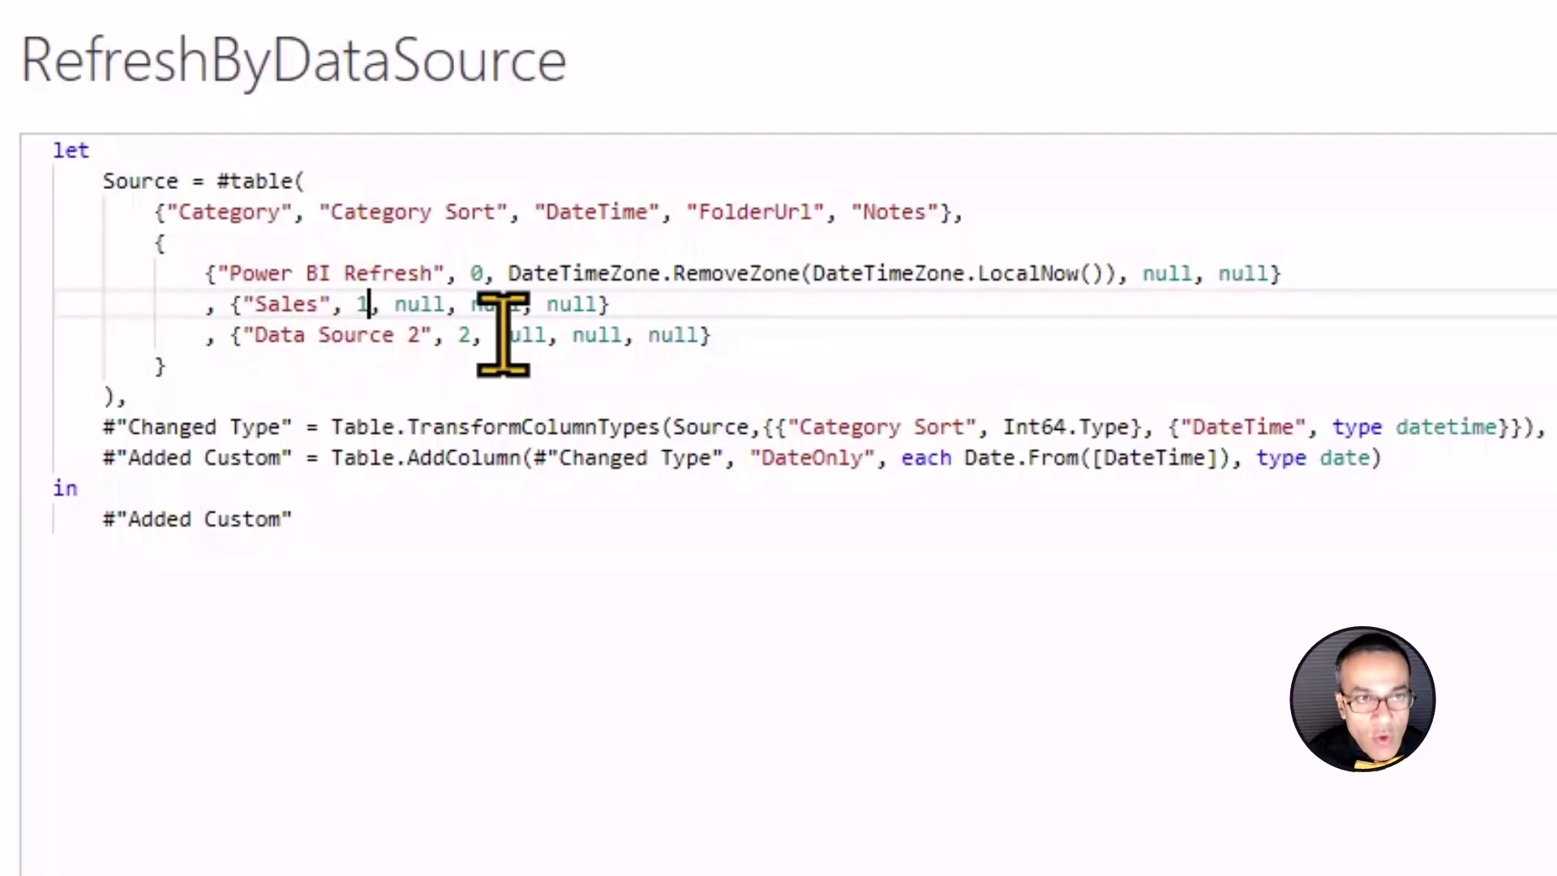
pyautogui.hotkey('ctrl', 'Right')
pyautogui.hotkey('ctrl', 'Right')
pyautogui.hotkey('ctrl', 'shift', 'Right')
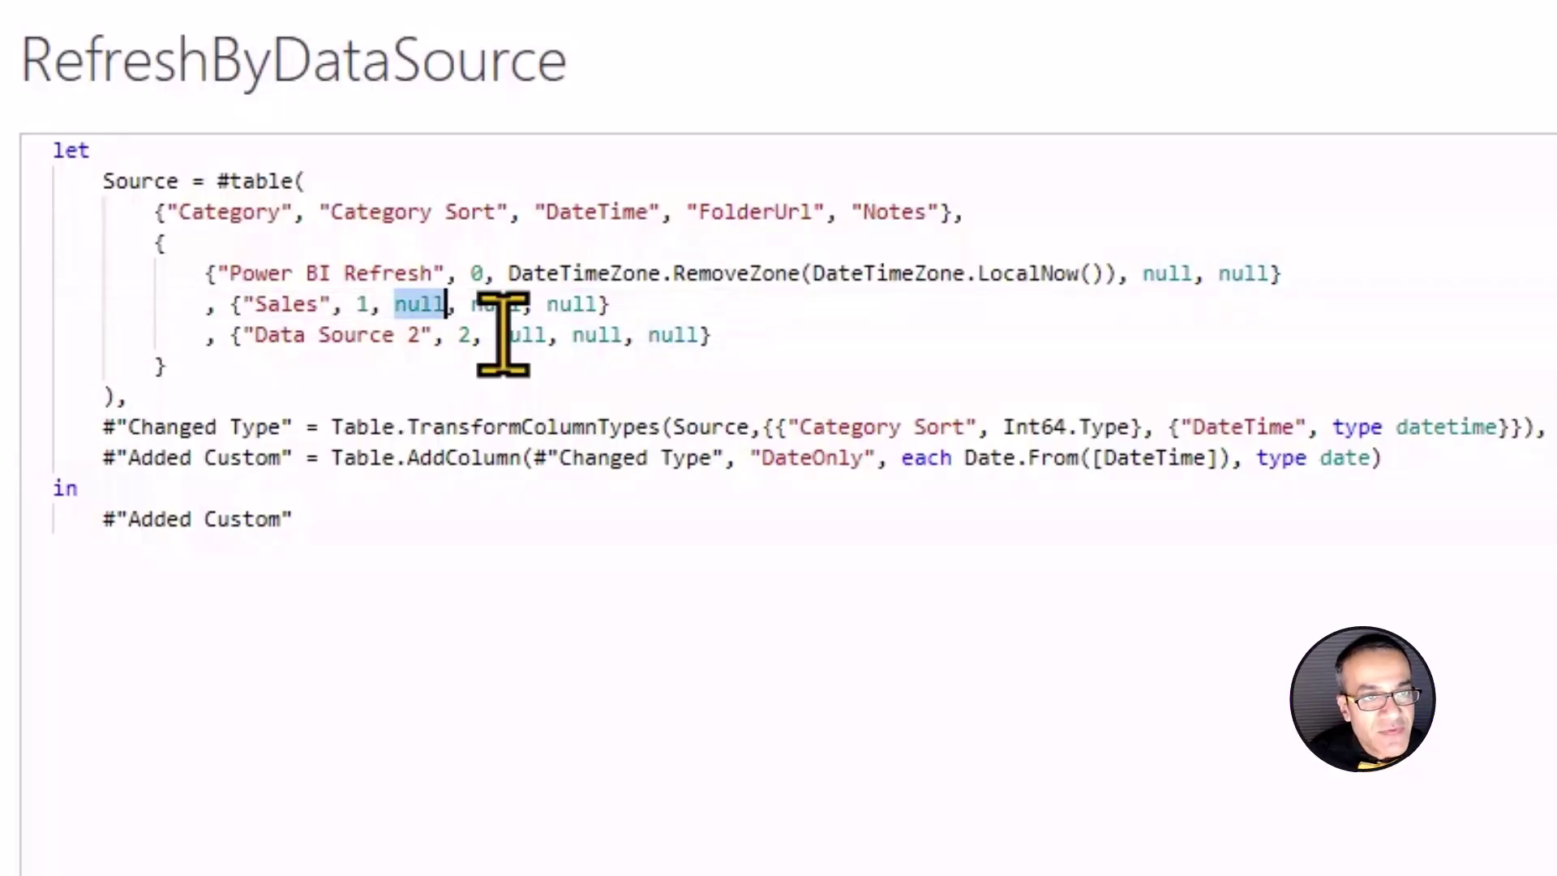
pyautogui.hotkey('ctrl', 'v')
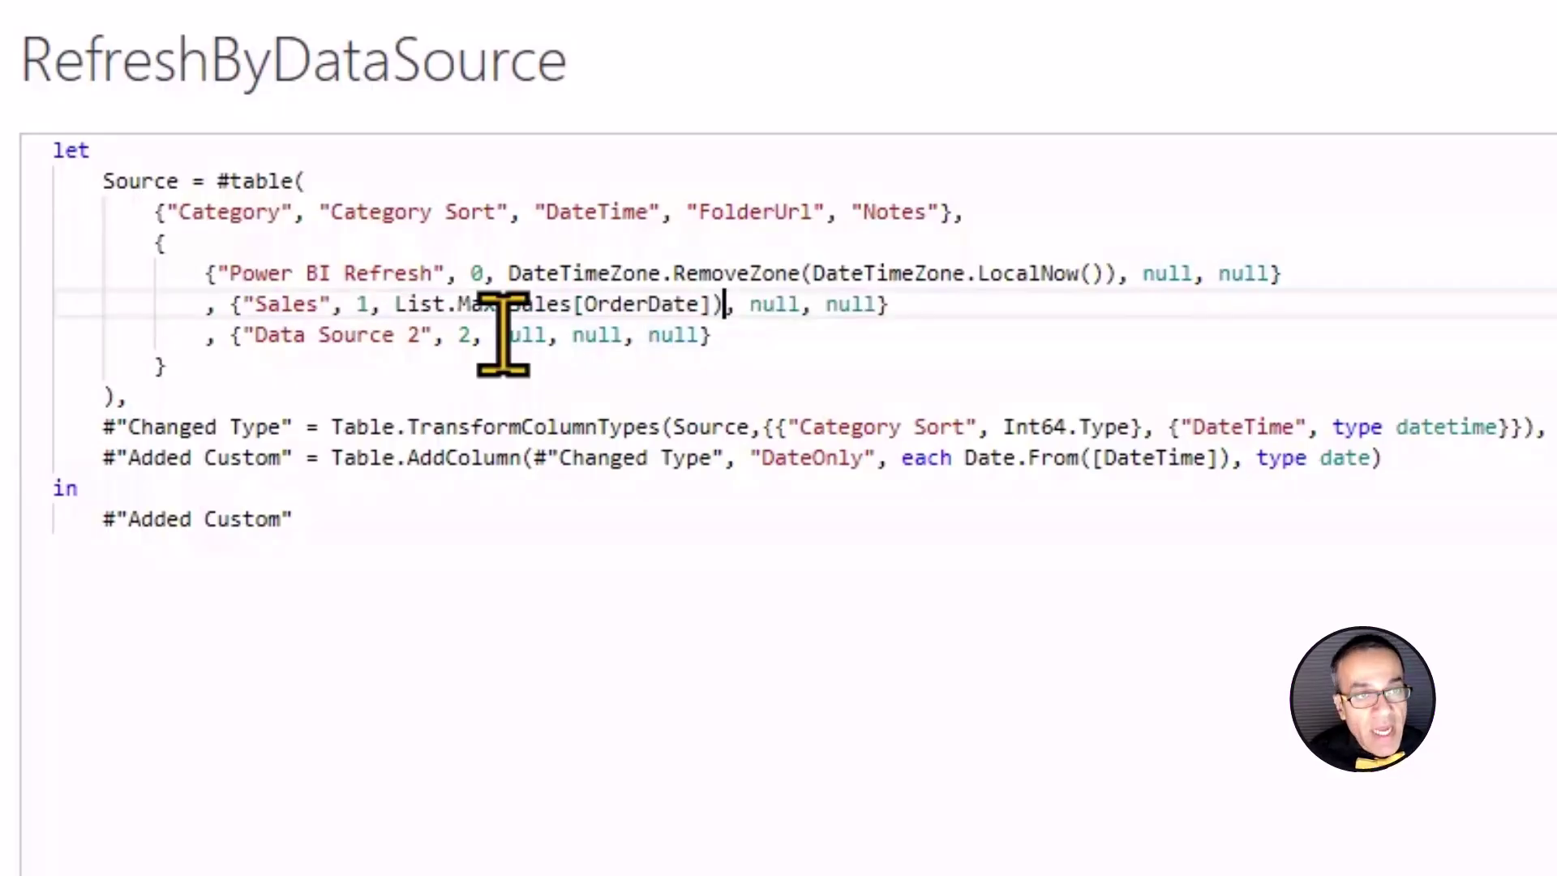
pyautogui.hotkey('ctrl', 'Left')
pyautogui.hotkey('ctrl', 'Left')
pyautogui.hotkey('ctrl', 'Left')
pyautogui.hotkey('ctrl', 'Left')
pyautogui.hotkey('ctrl', 'Left')
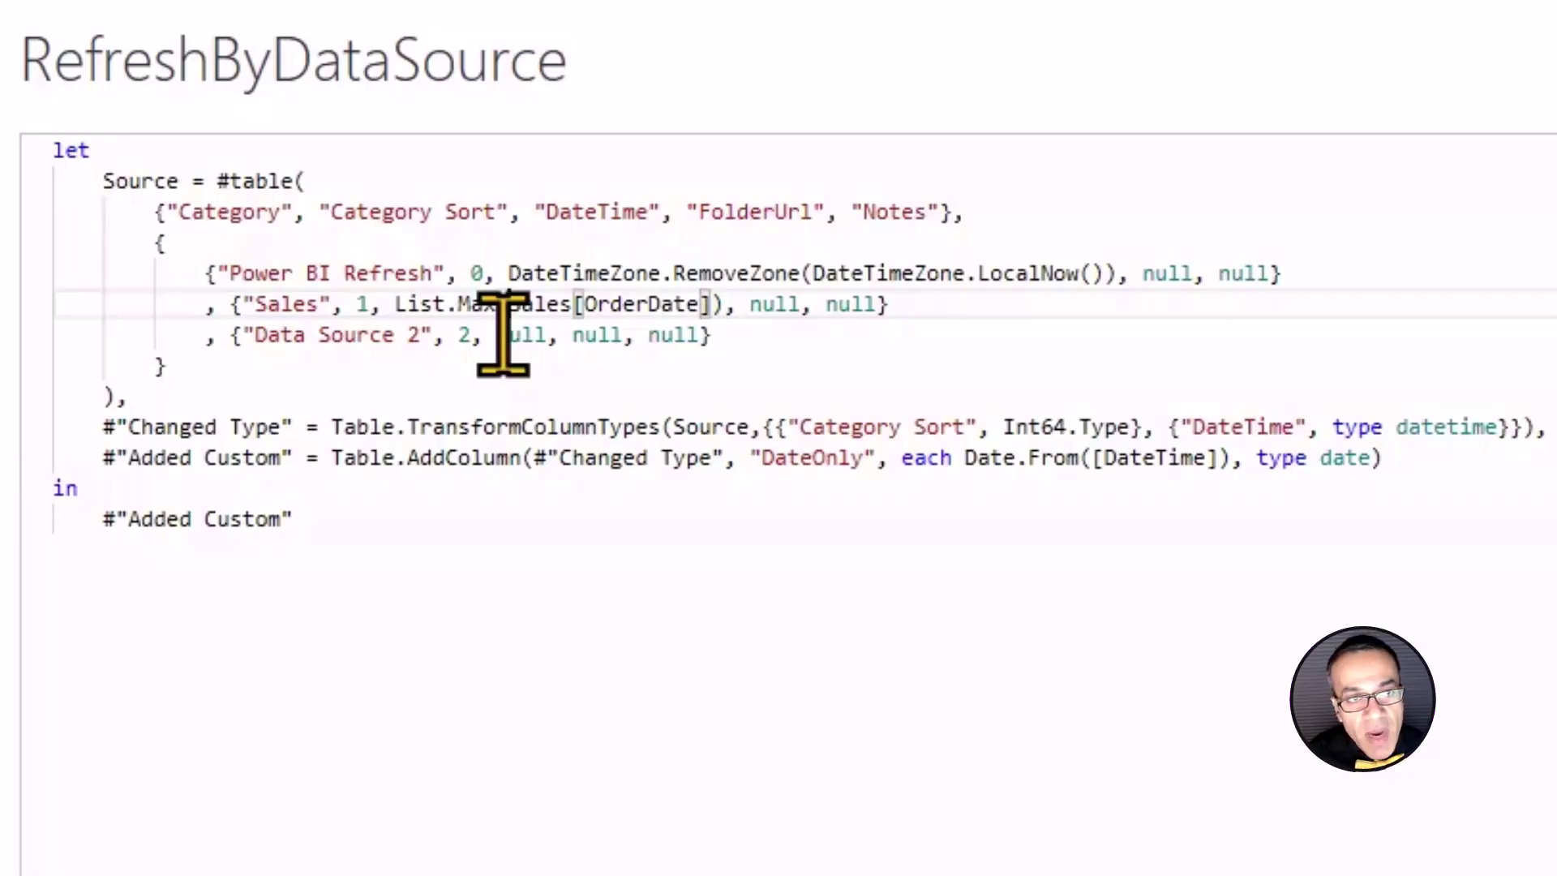
pyautogui.press('Left')
pyautogui.press('Left')
pyautogui.press('Left')
pyautogui.press('Left')
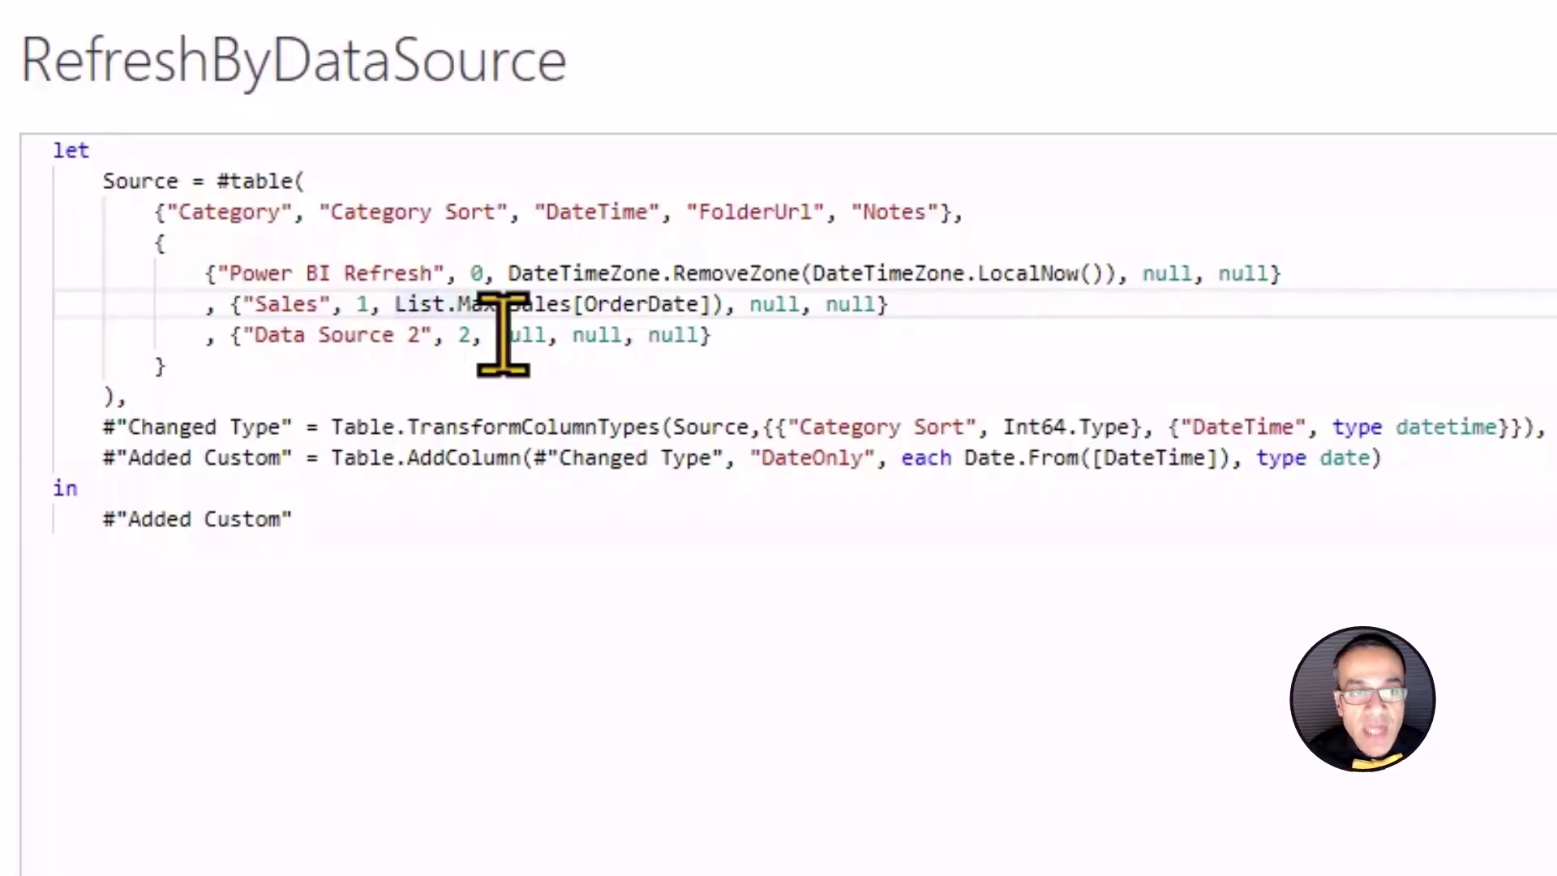
pyautogui.press('End')
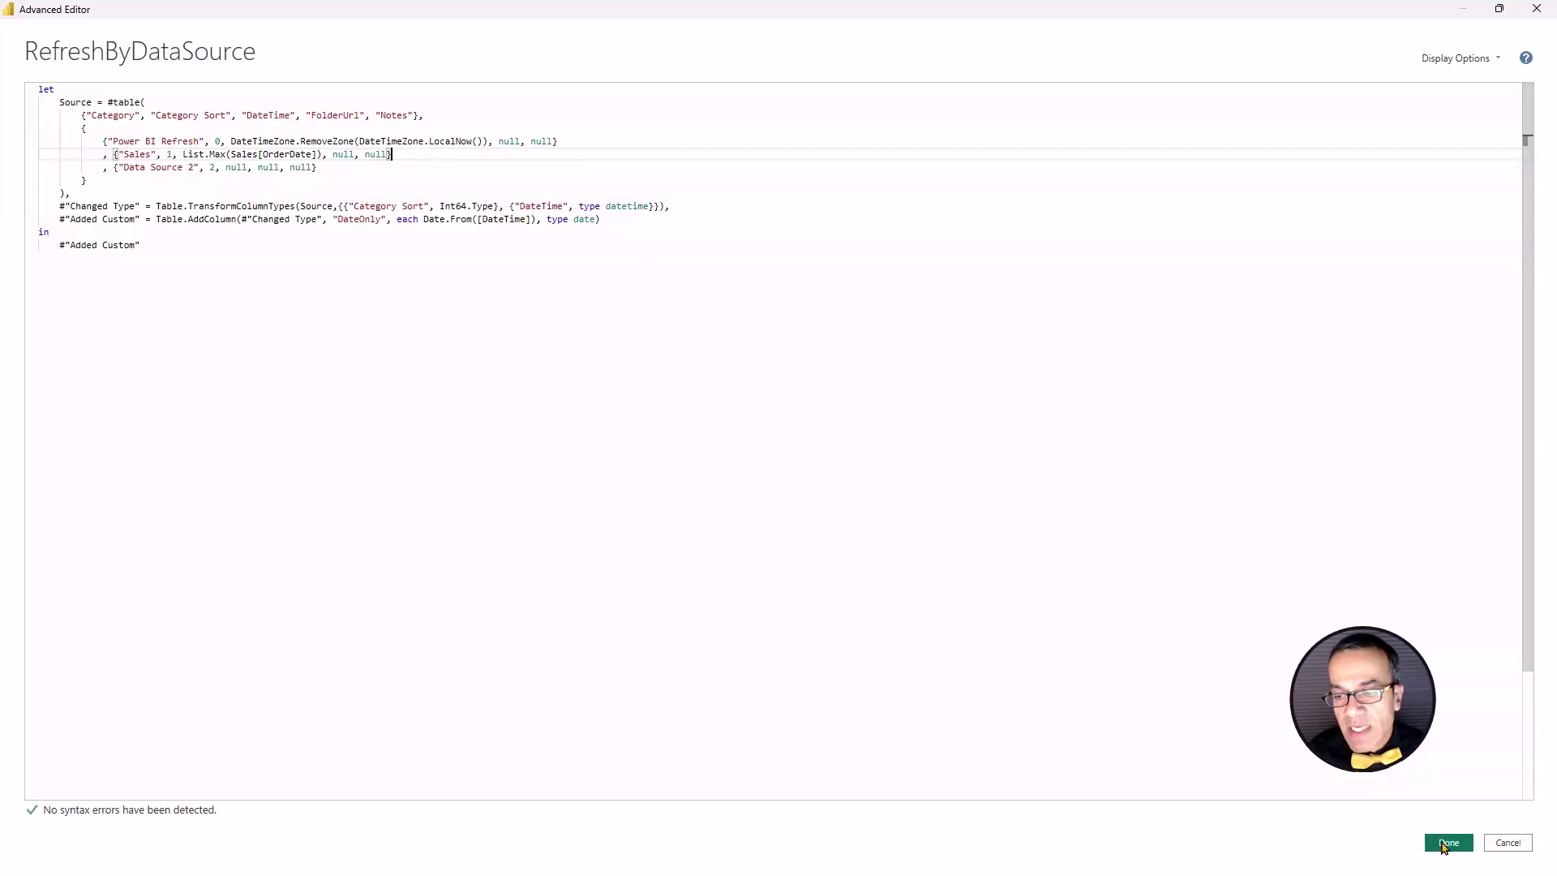
pyautogui.click(1446, 844)
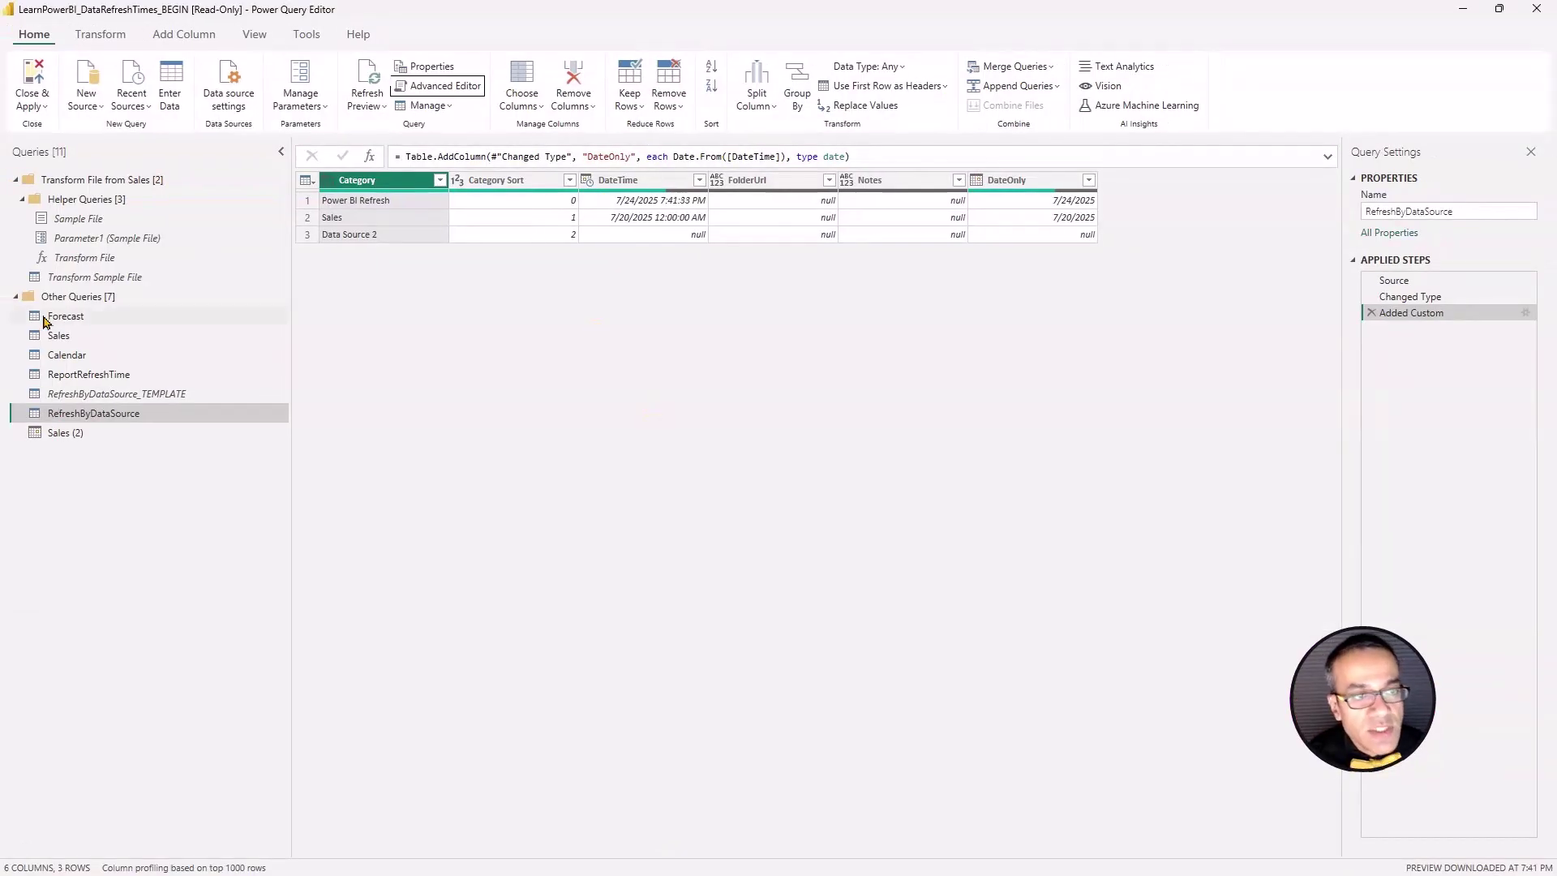
# Step: Try a descending Month sort on Forecast, then delete the Sorted Rows step
pyautogui.click(77, 317)
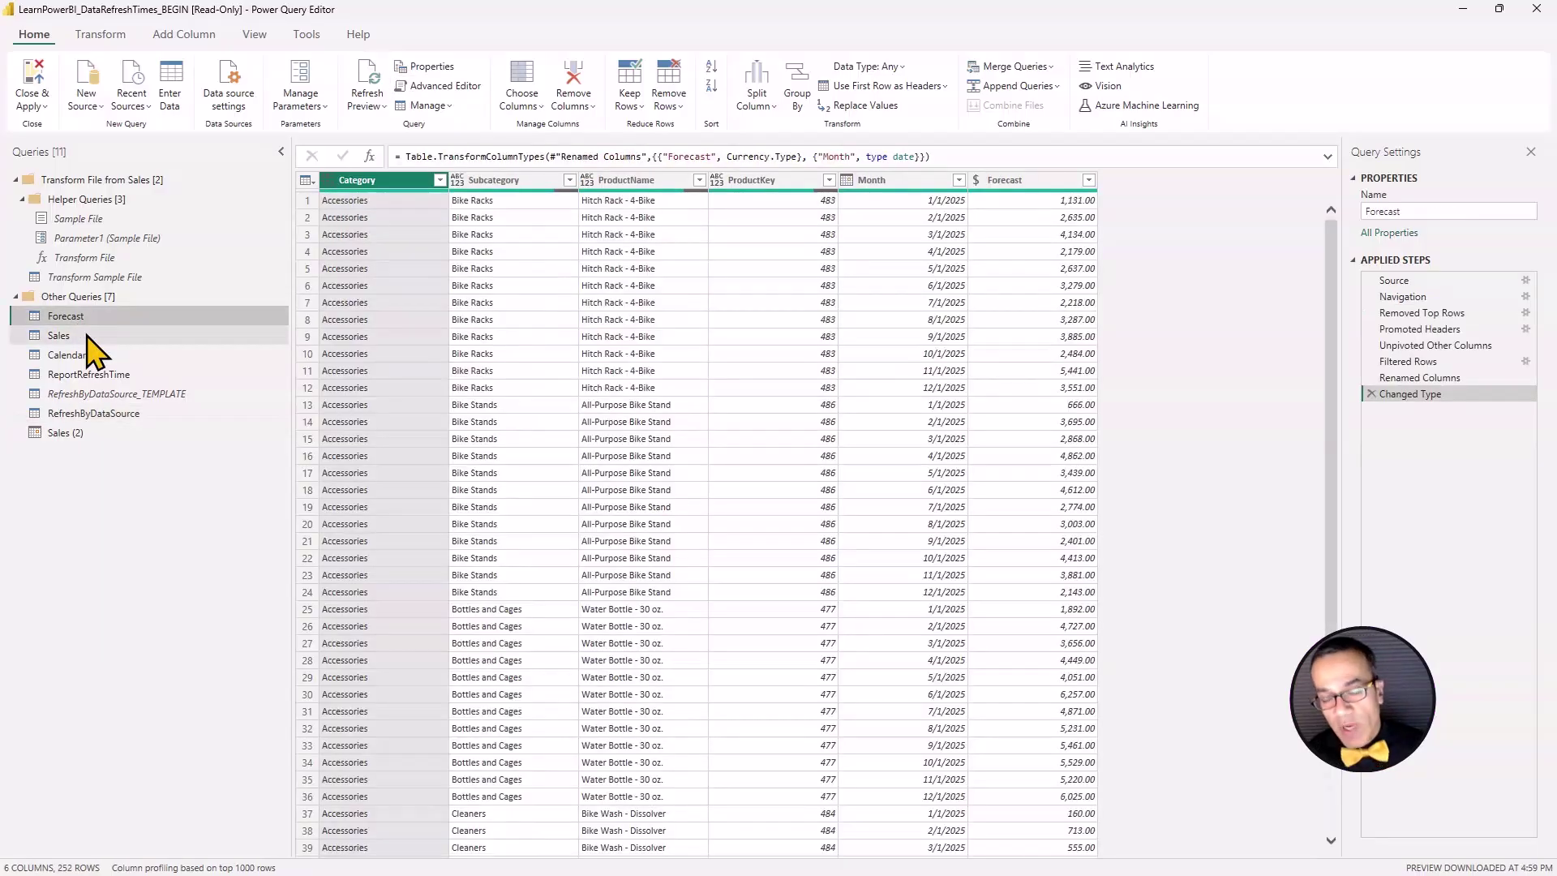
pyautogui.click(958, 183)
pyautogui.click(960, 180)
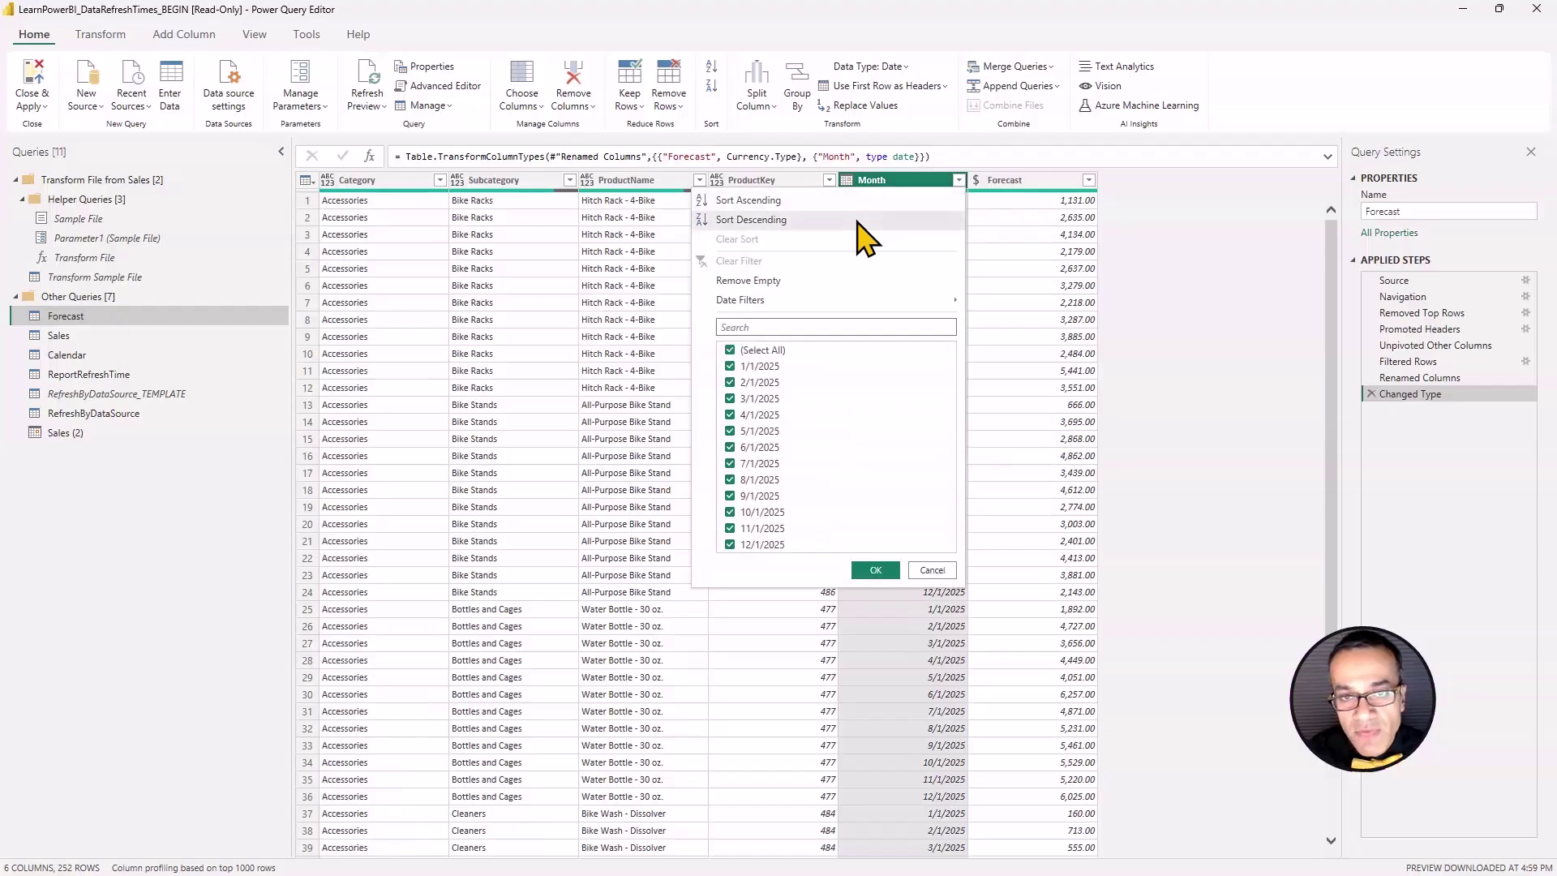
pyautogui.click(880, 220)
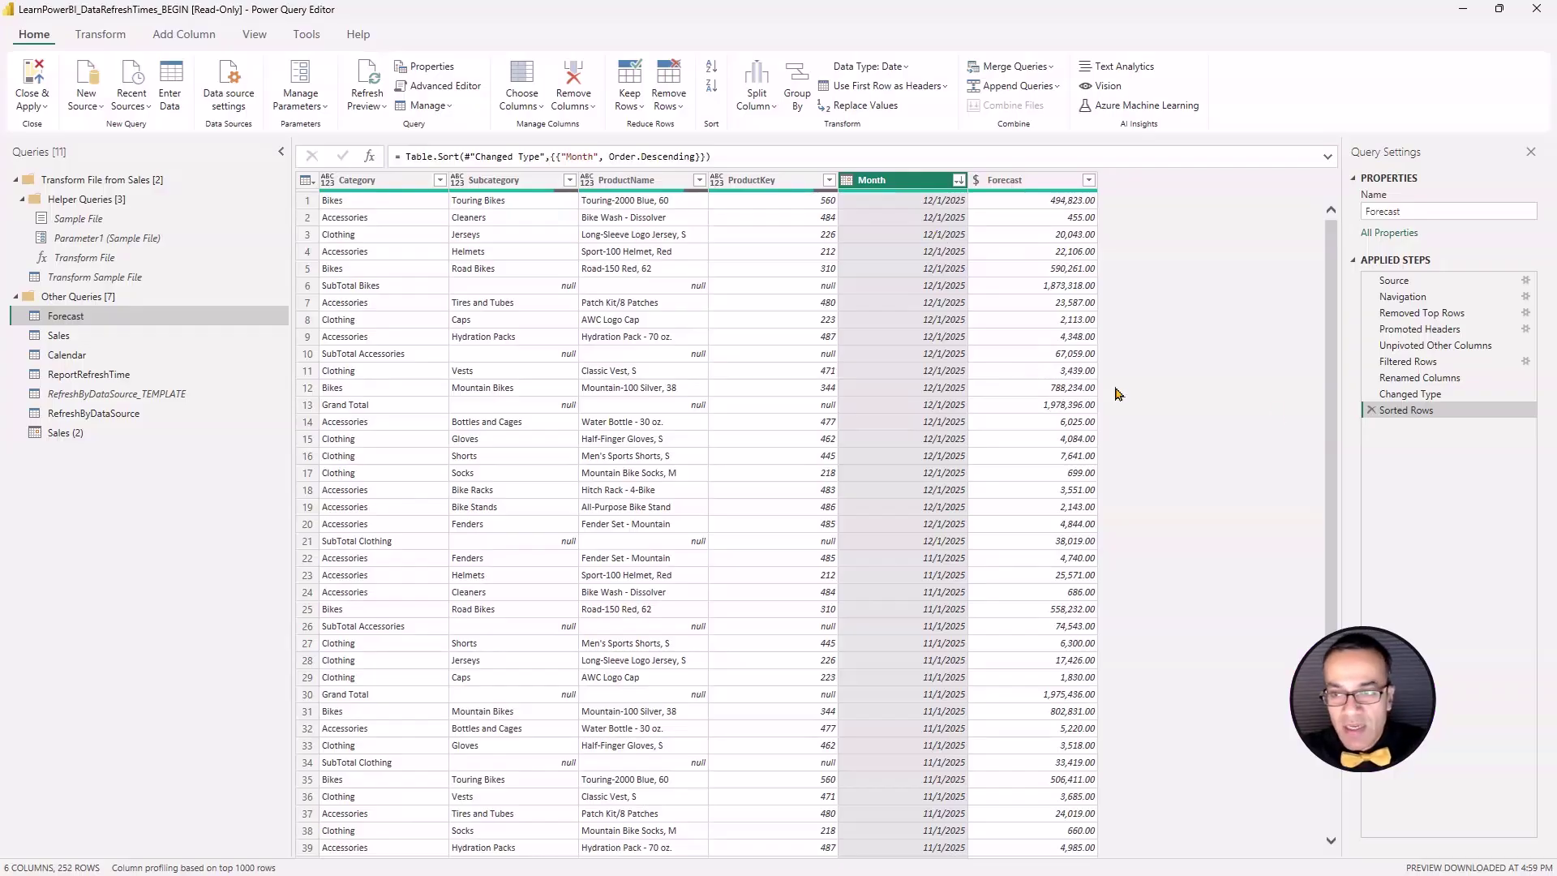
pyautogui.click(1371, 412)
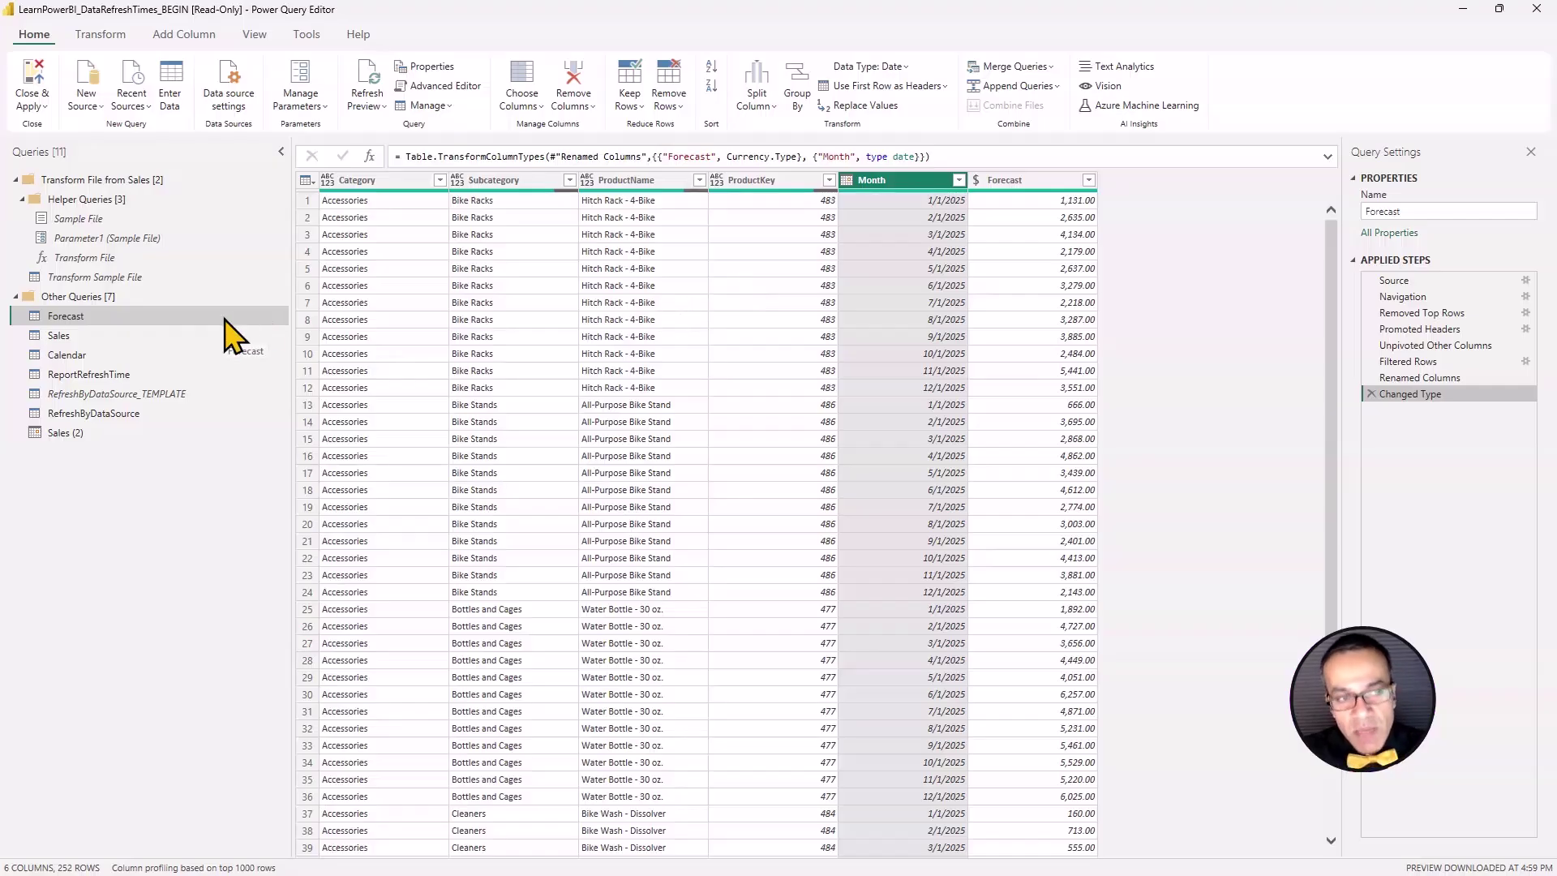
# Step: Duplicate the Forecast query, then delete the Forecast (2) copy
pyautogui.rightClick(84, 319)
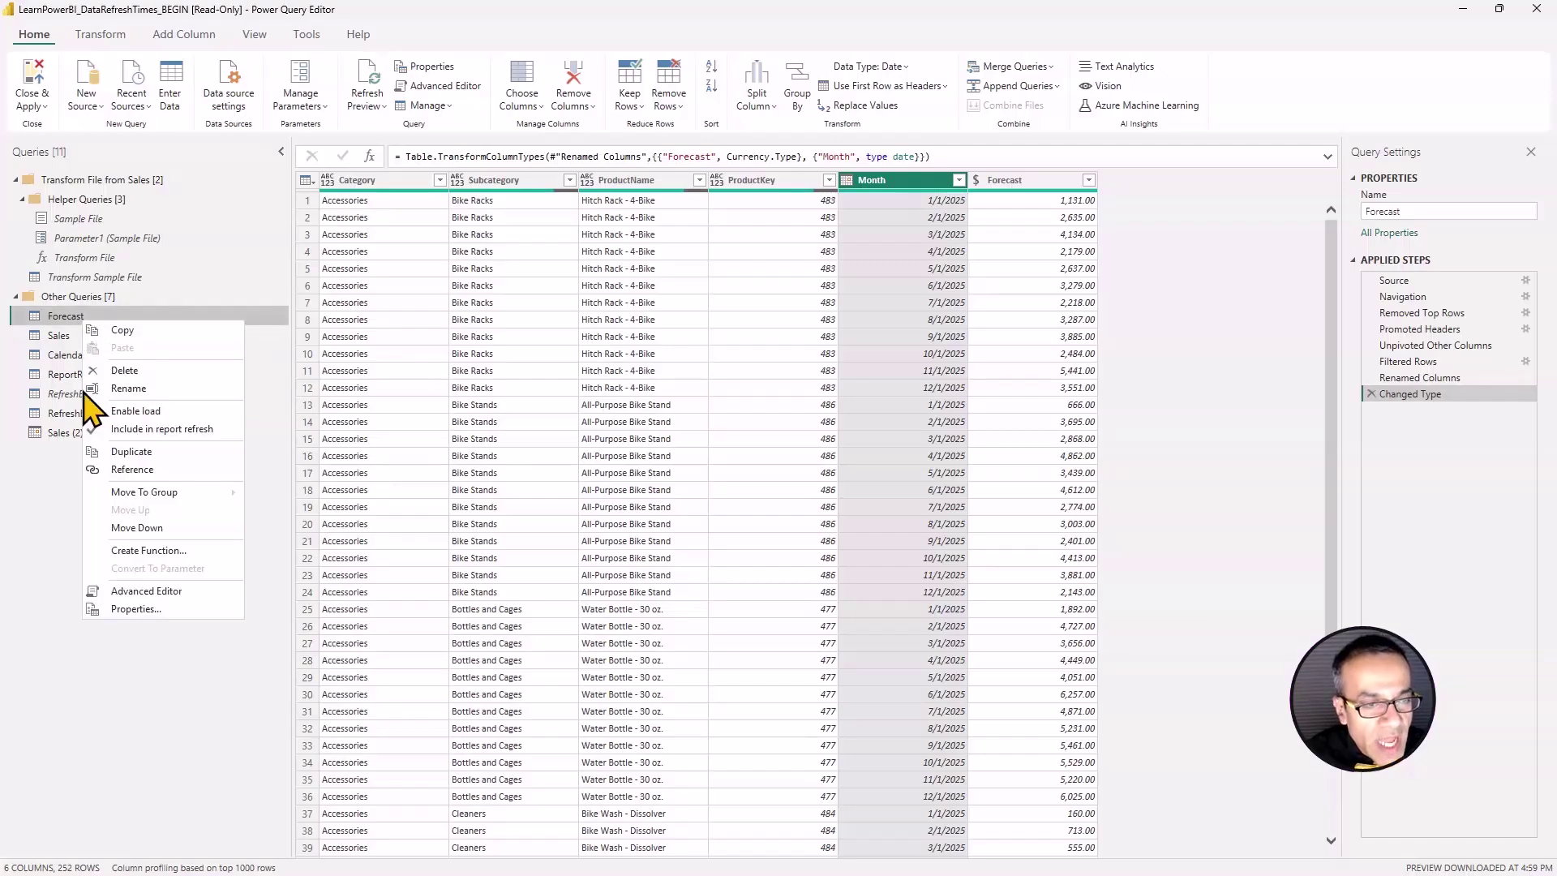
pyautogui.click(133, 452)
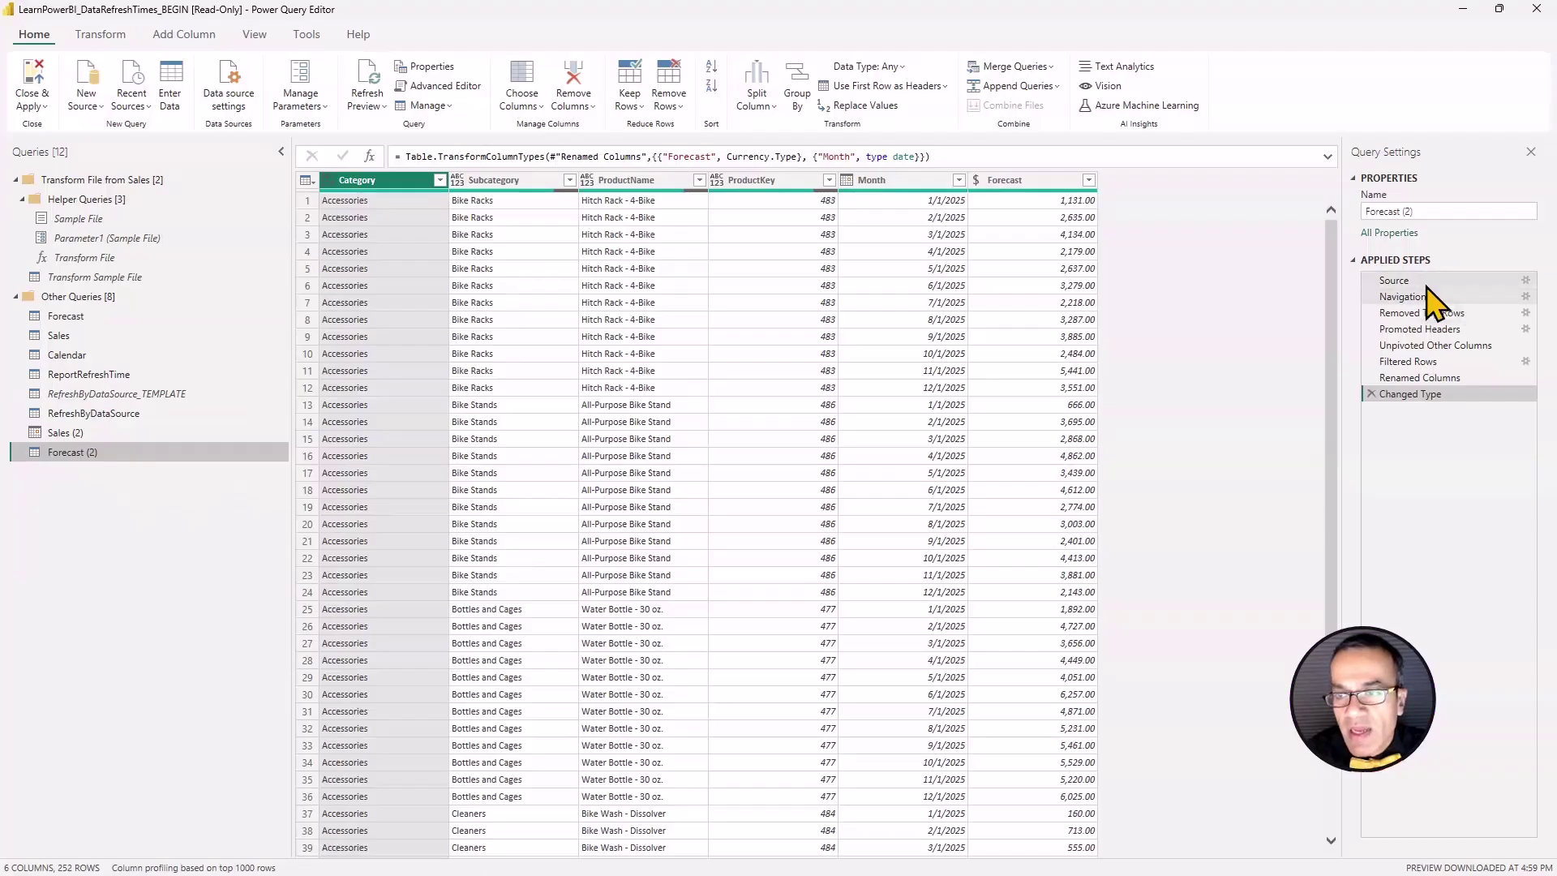
pyautogui.click(1415, 286)
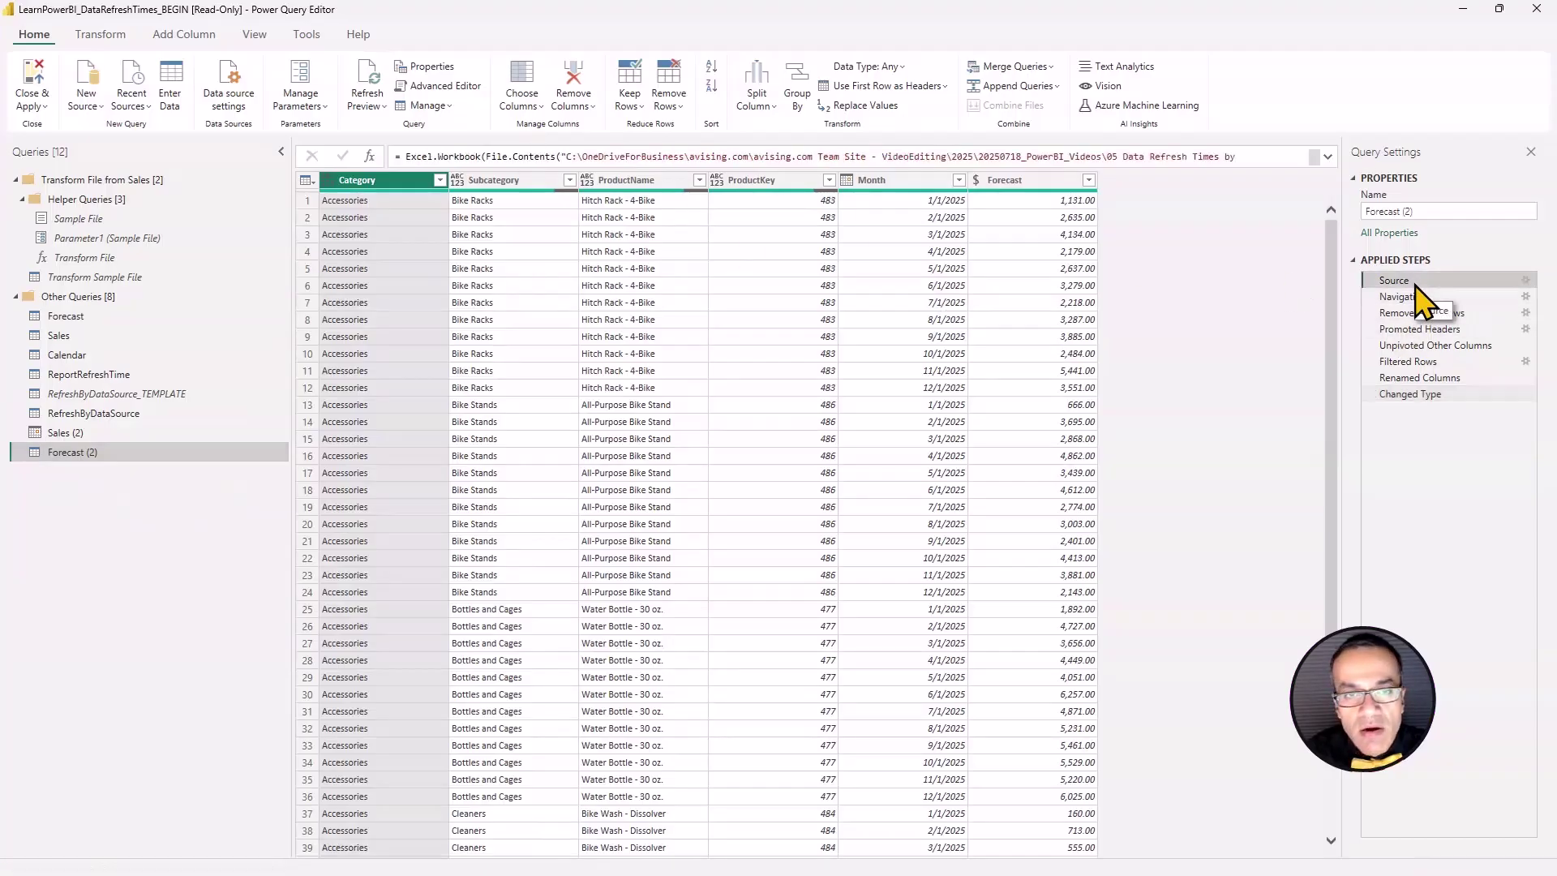
pyautogui.rightClick(175, 452)
pyautogui.click(230, 498)
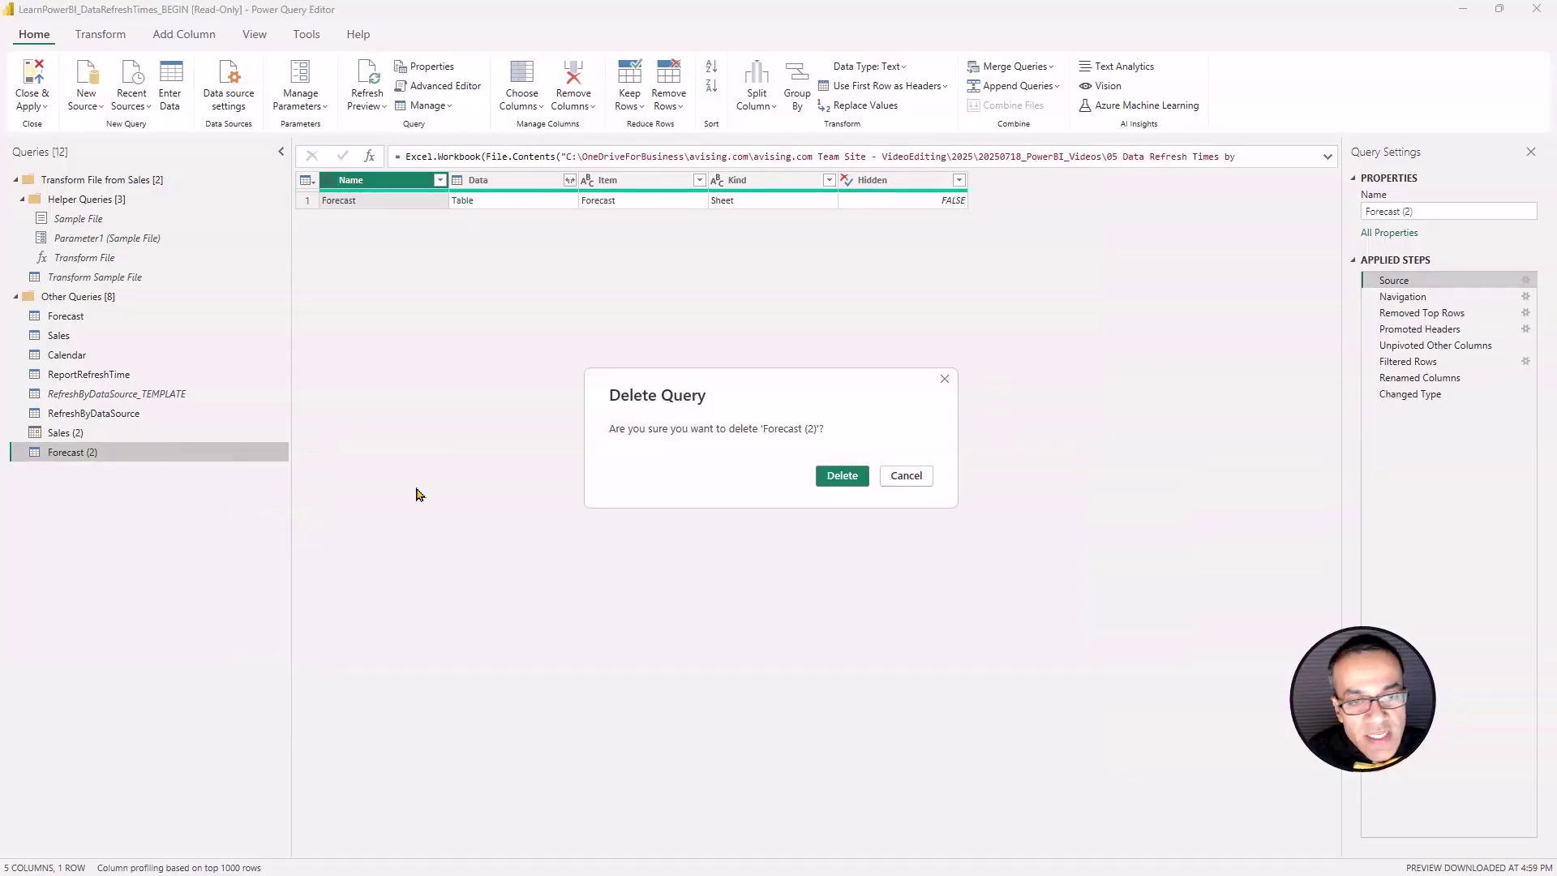
pyautogui.click(840, 476)
pyautogui.click(97, 318)
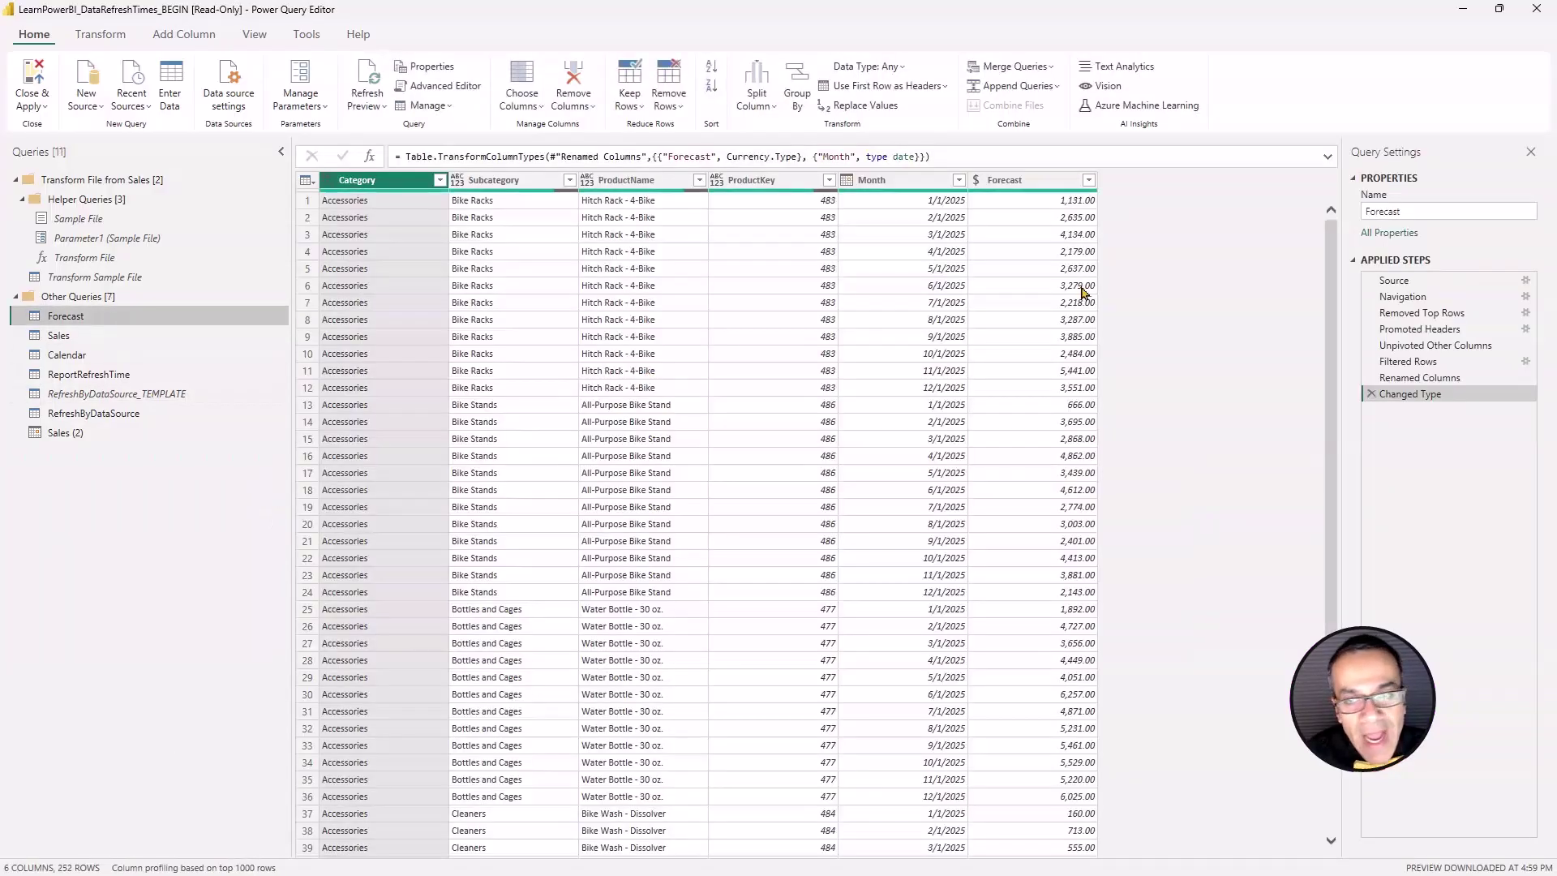
# Step: Expand Forecast's Source formula and copy the folder path of Forecast_2025.xlsx
pyautogui.click(1436, 280)
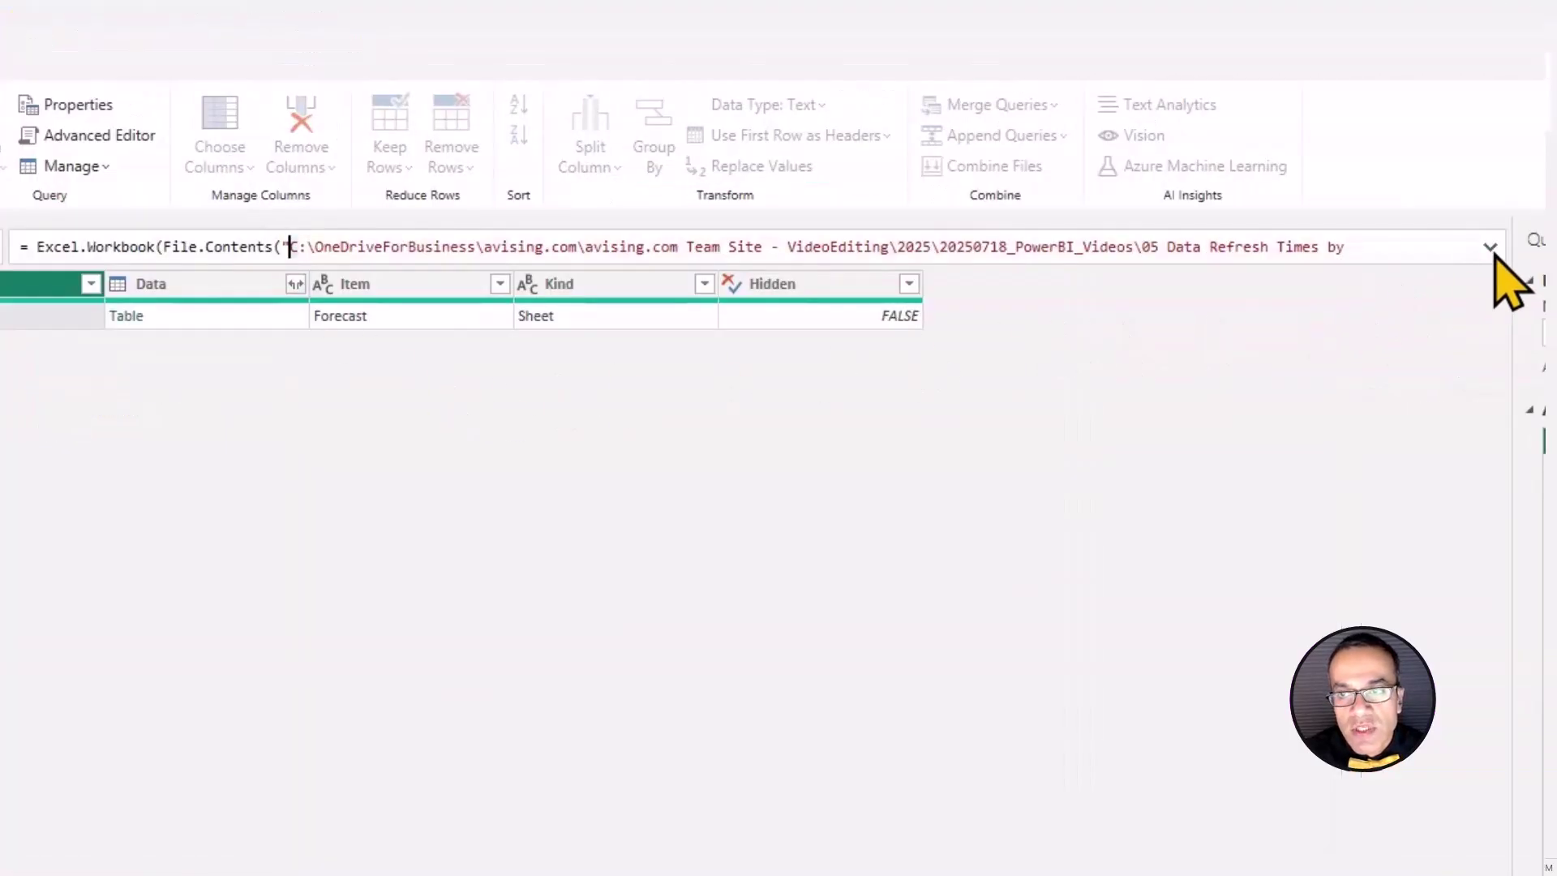
pyautogui.click(1491, 247)
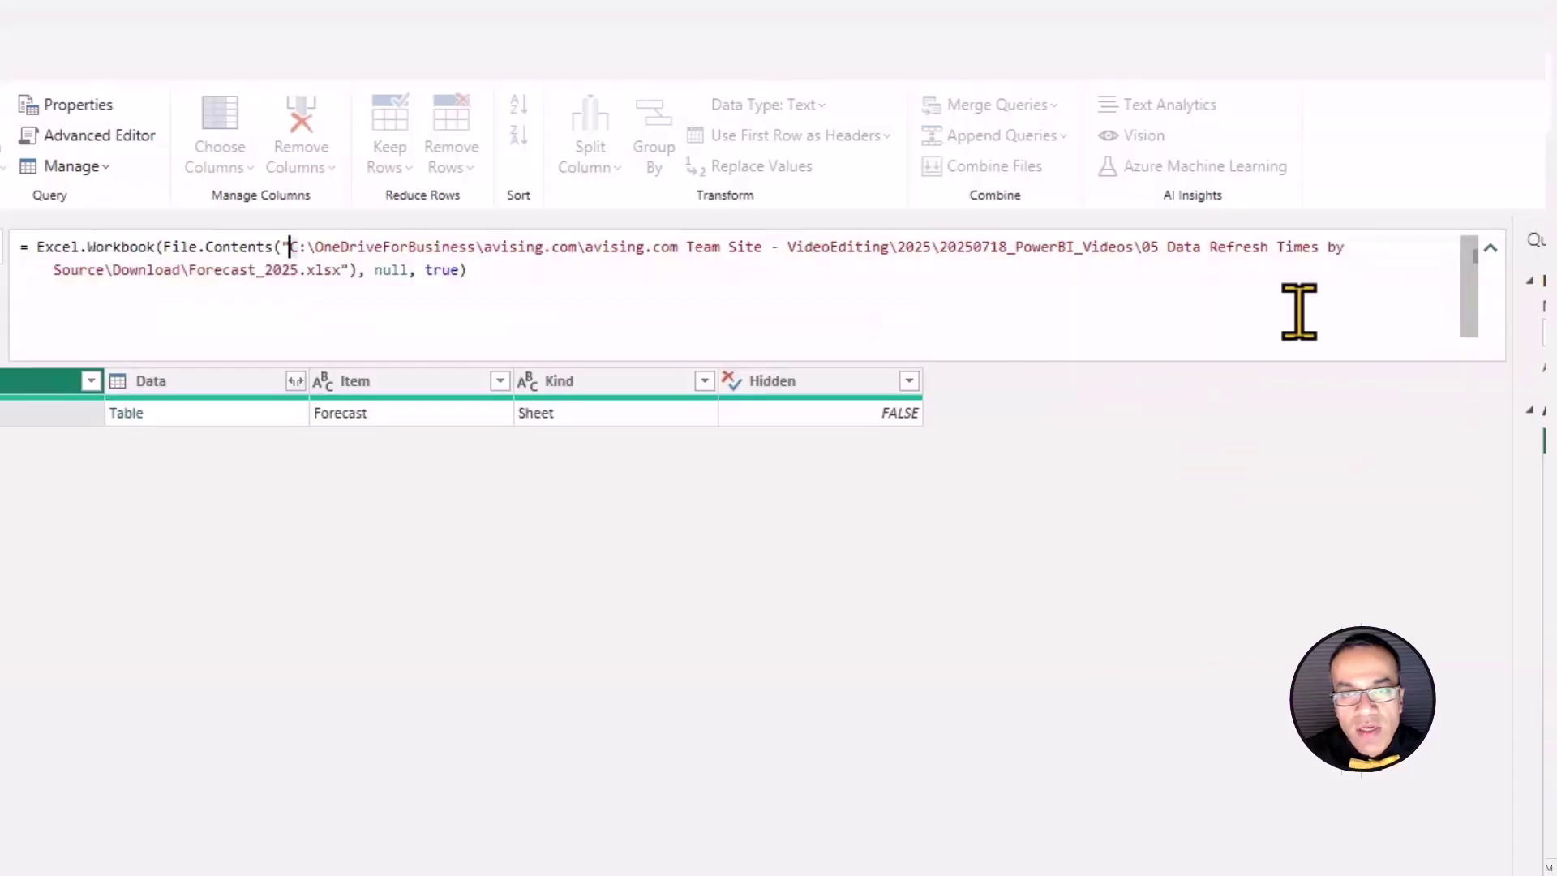
pyautogui.keyDown('shift'); pyautogui.click(185, 271); pyautogui.keyUp('shift')
pyautogui.hotkey('ctrl', 'c')
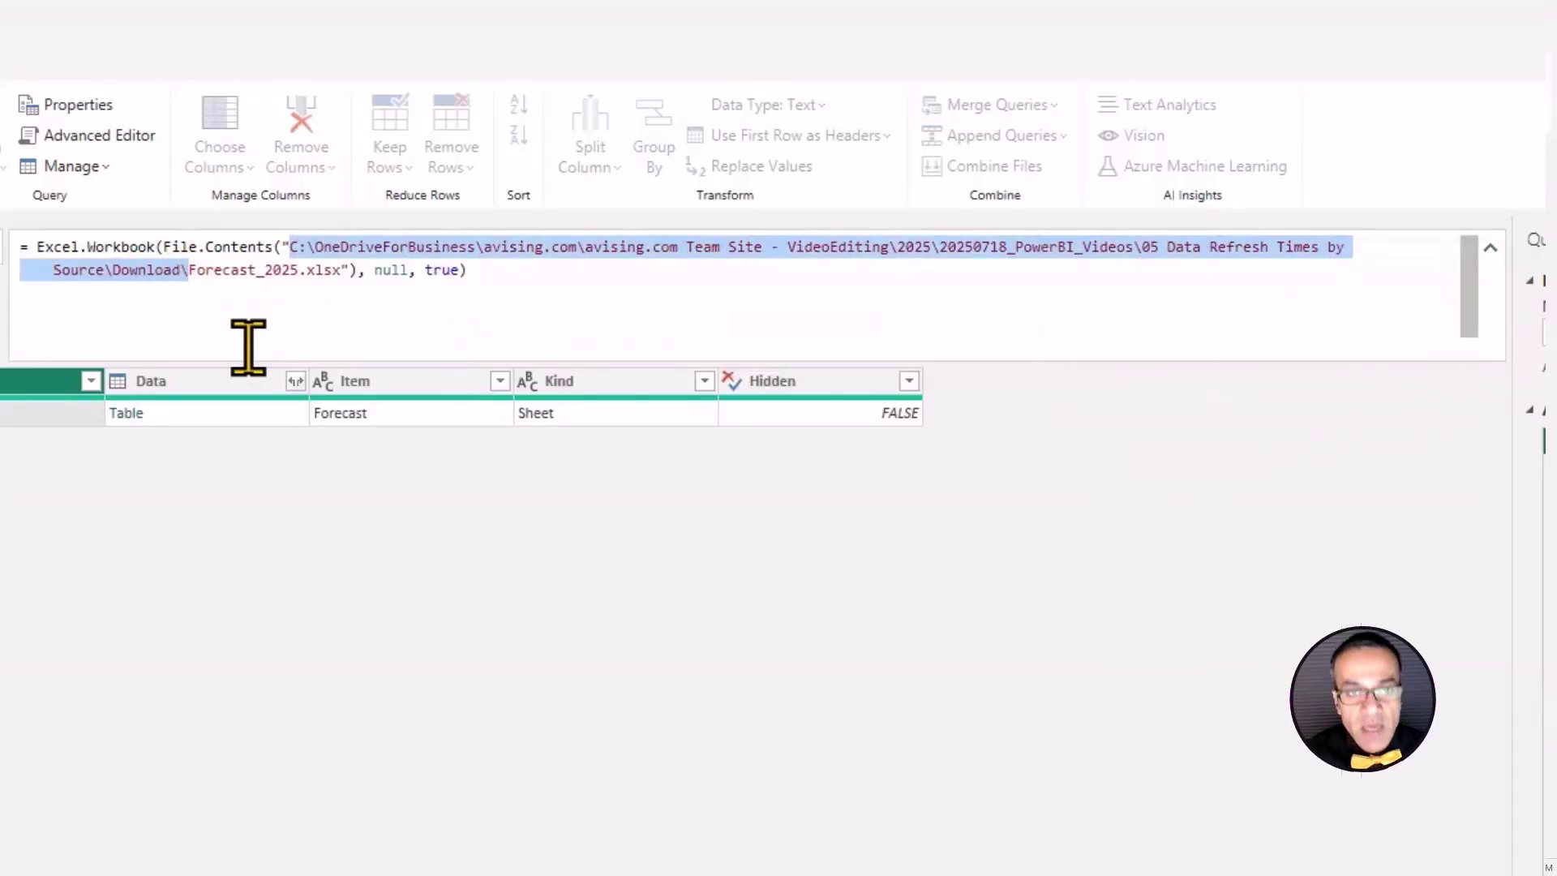
pyautogui.click(216, 528)
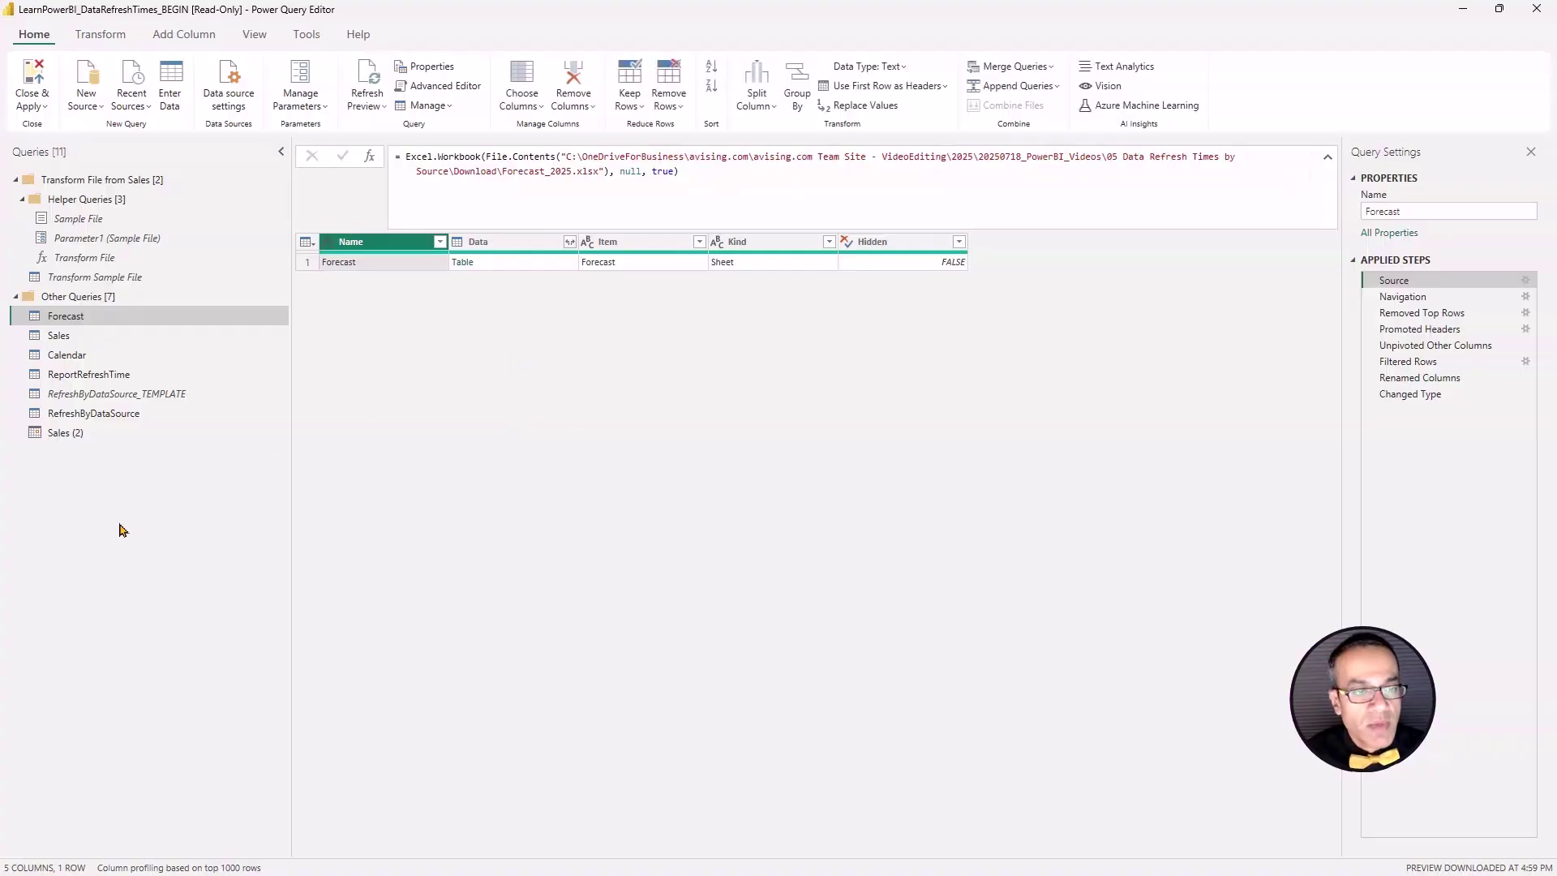
# Step: Add a Folder source using the pasted Download folder path and load its 10 files for transforming
pyautogui.click(95, 110)
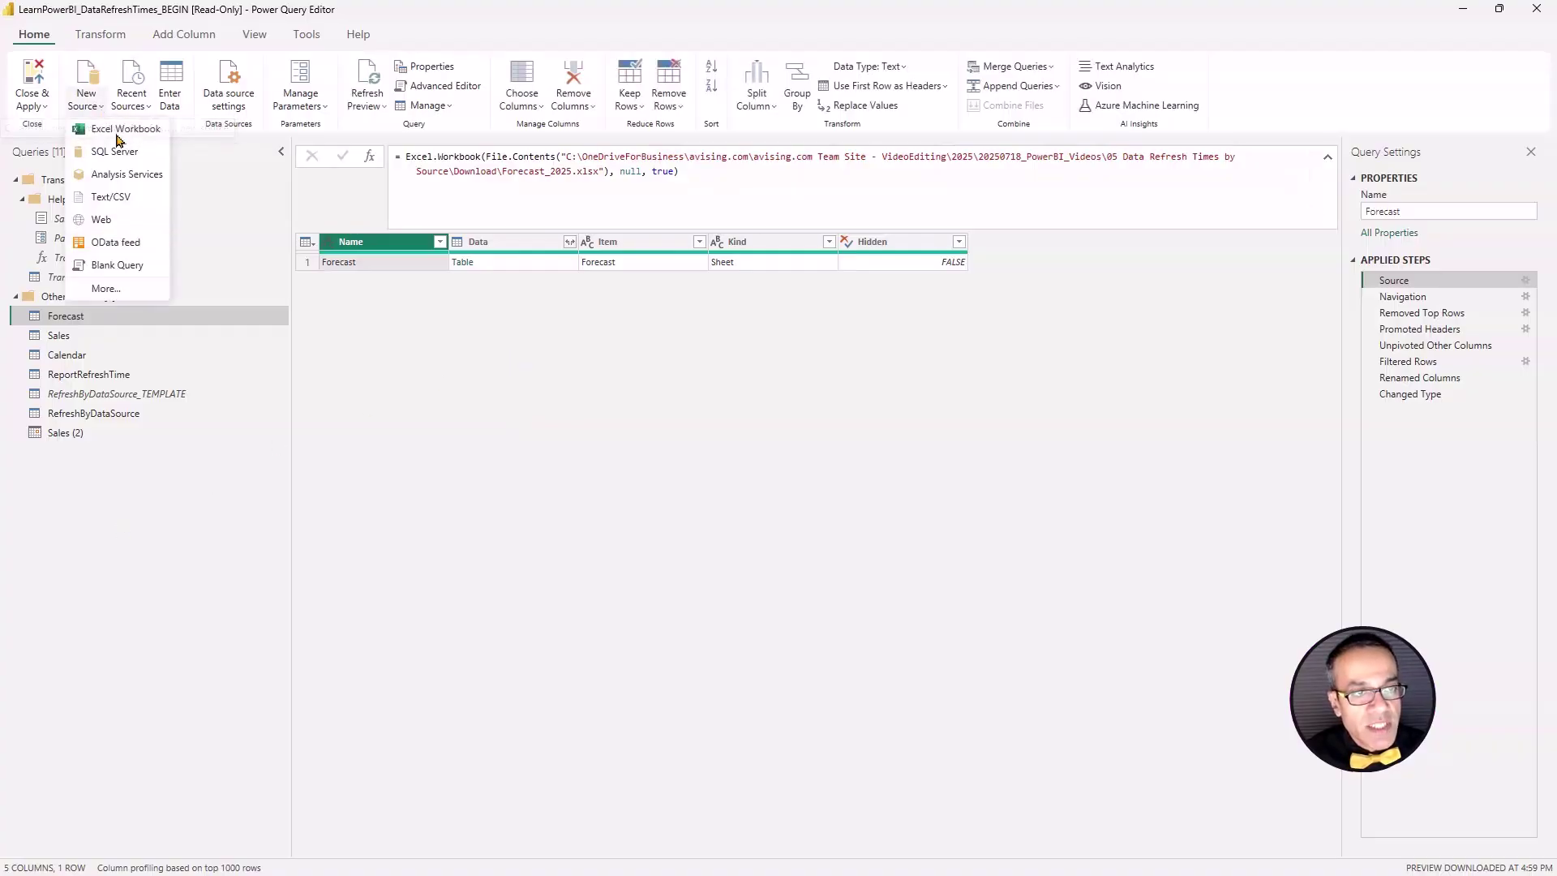
pyautogui.click(108, 311)
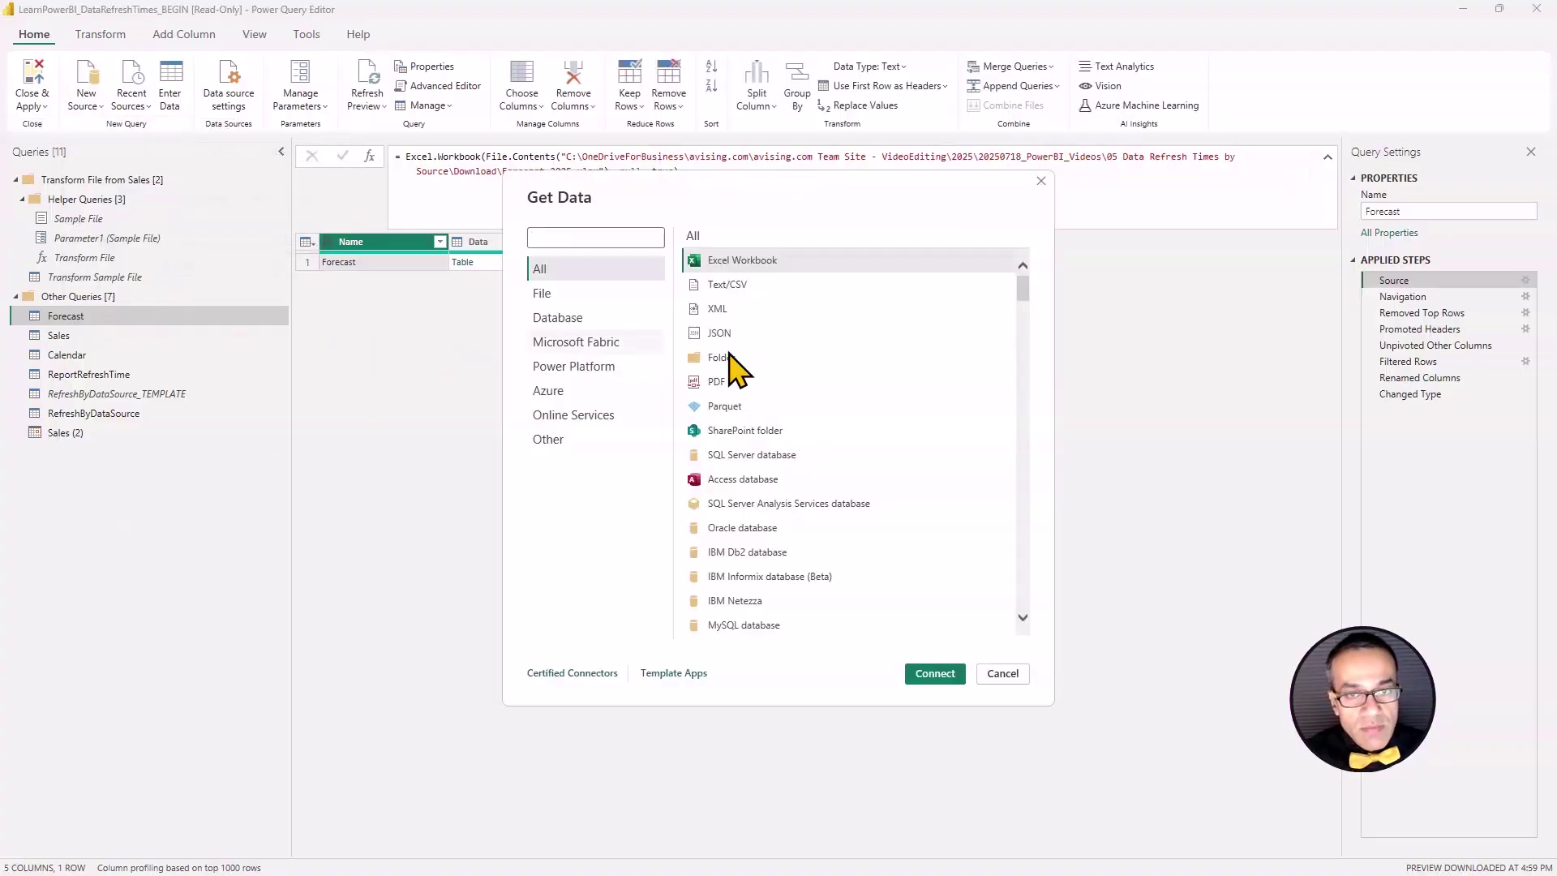
pyautogui.doubleClick(733, 365)
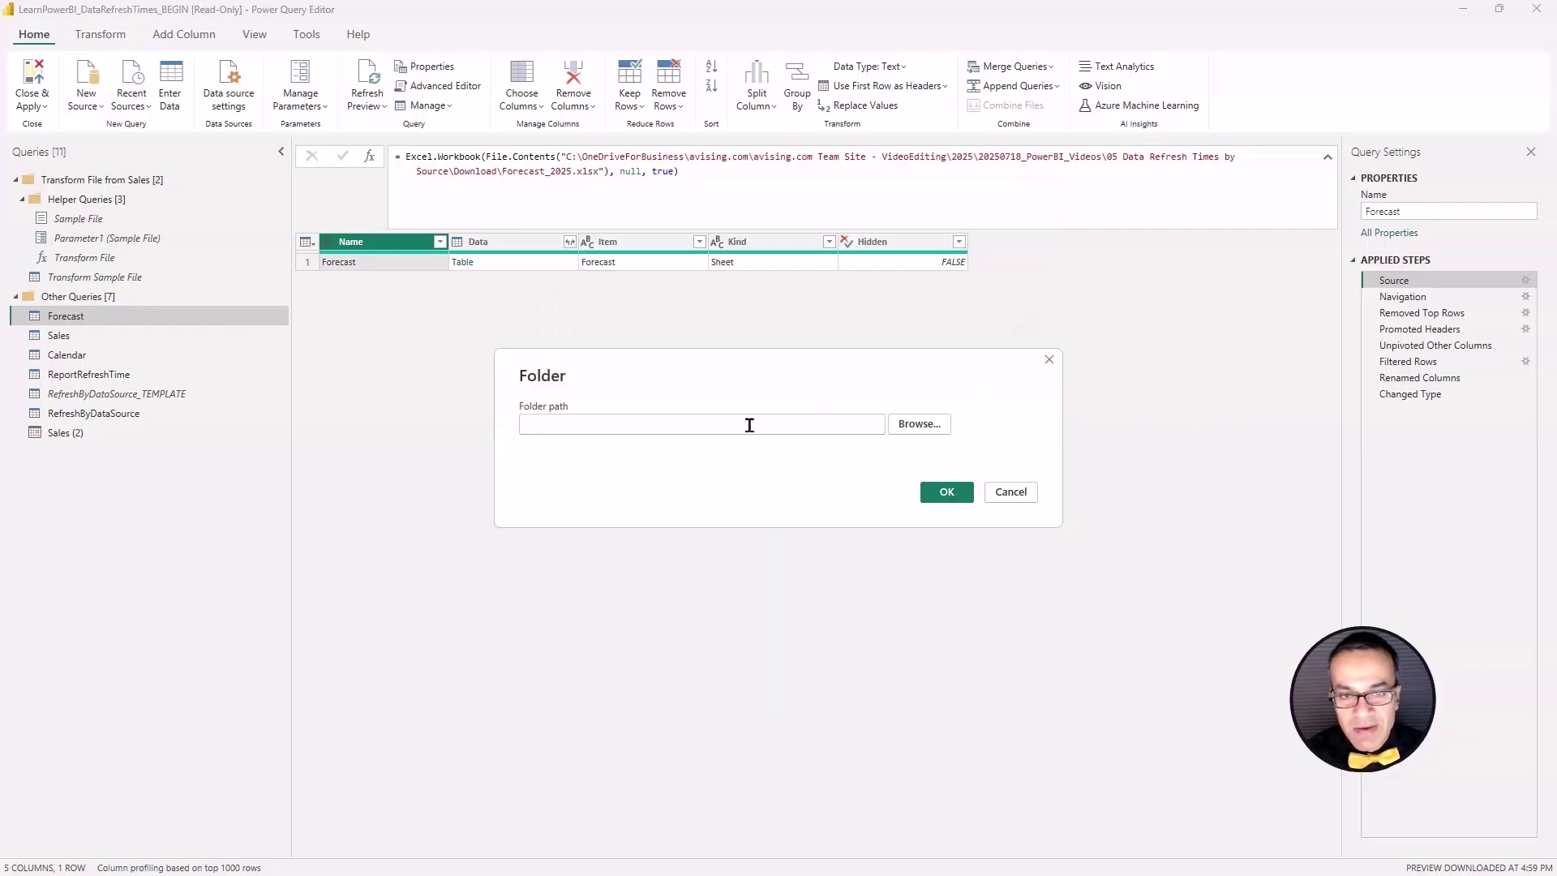
pyautogui.hotkey('ctrl', 'v')
pyautogui.click(946, 491)
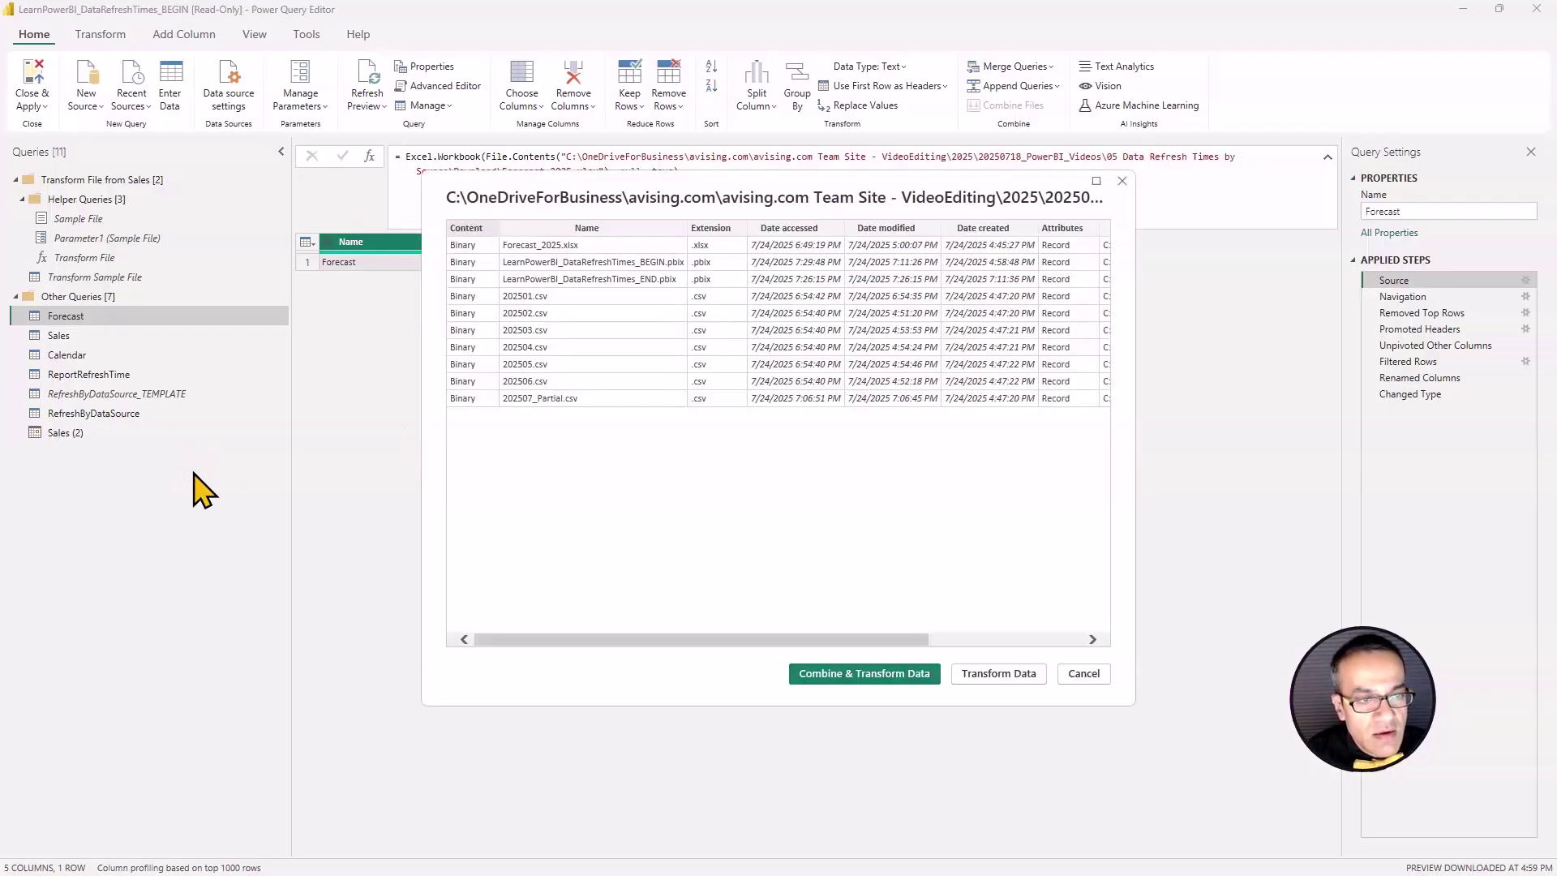
pyautogui.click(999, 675)
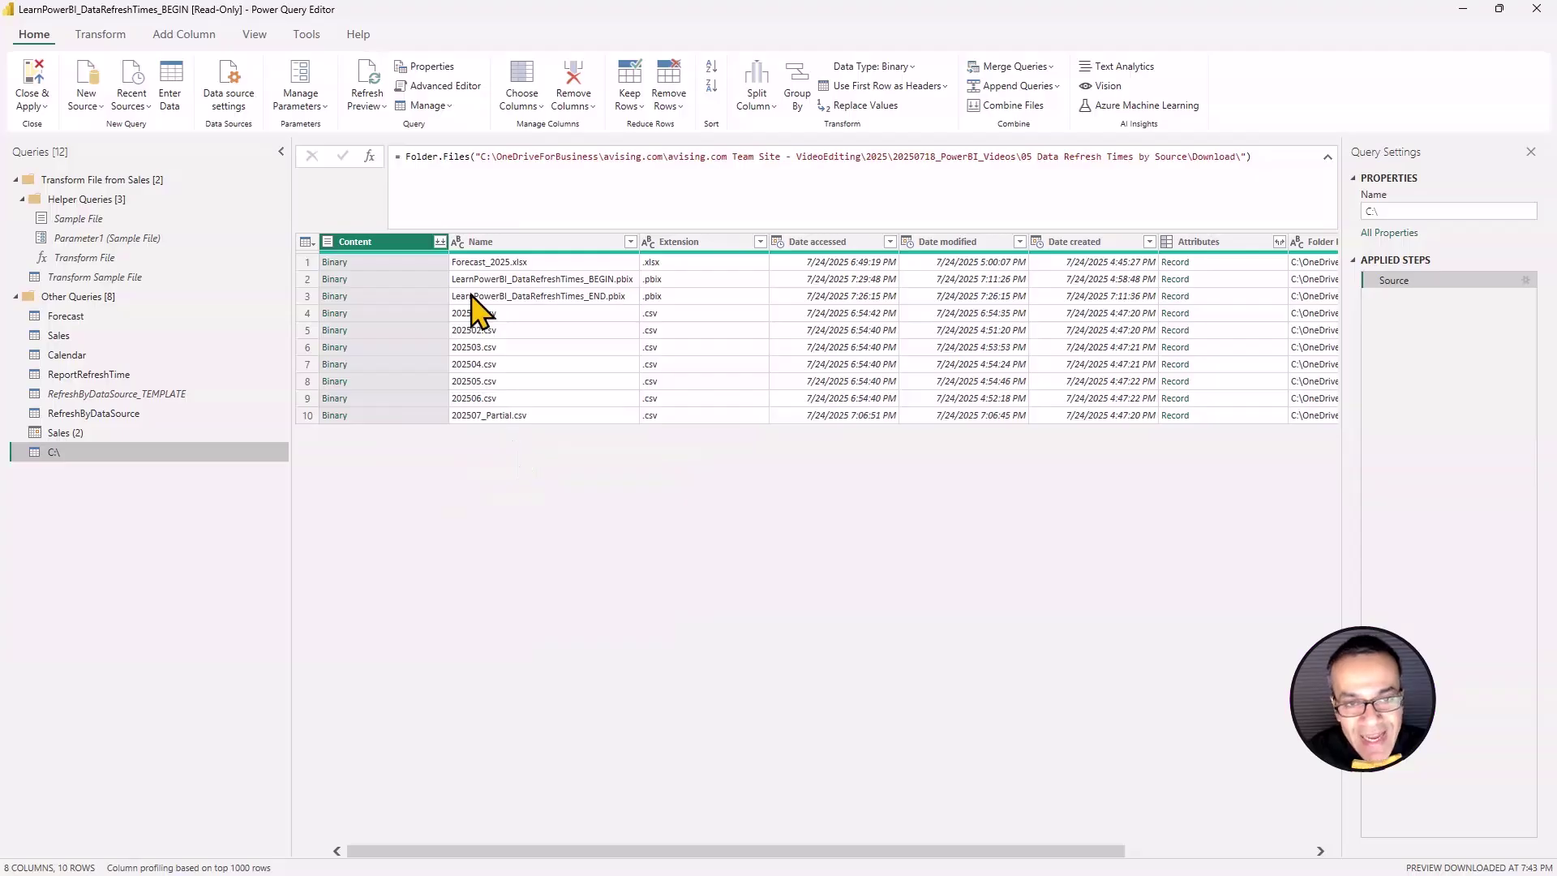
# Step: Apply a Name 'Begins With' filter of 'Forecast' to the folder file list
pyautogui.click(631, 243)
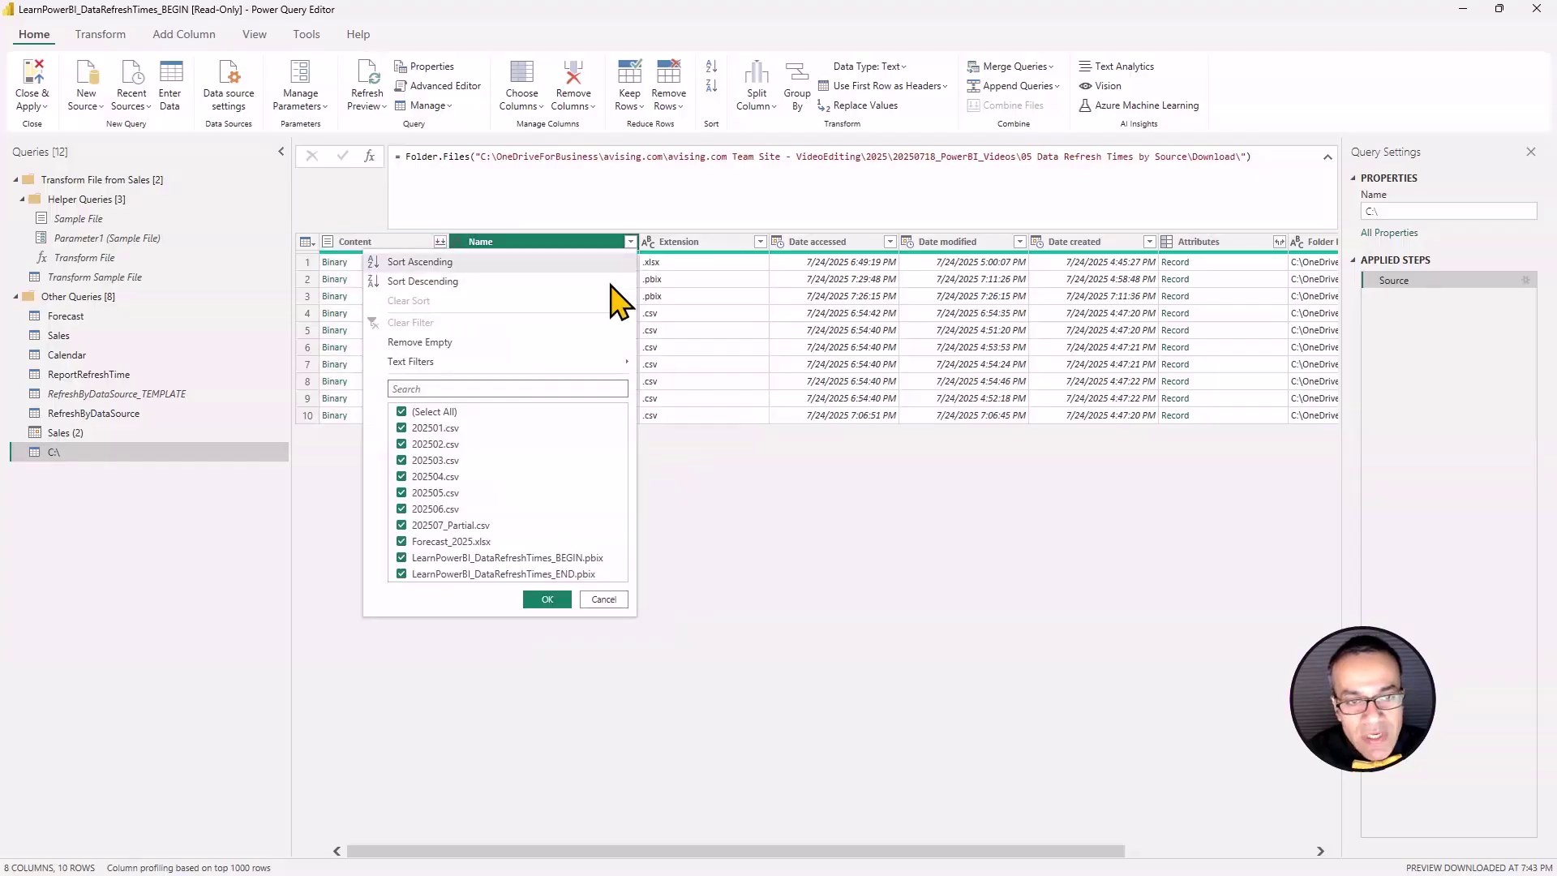
pyautogui.moveTo(501, 368)
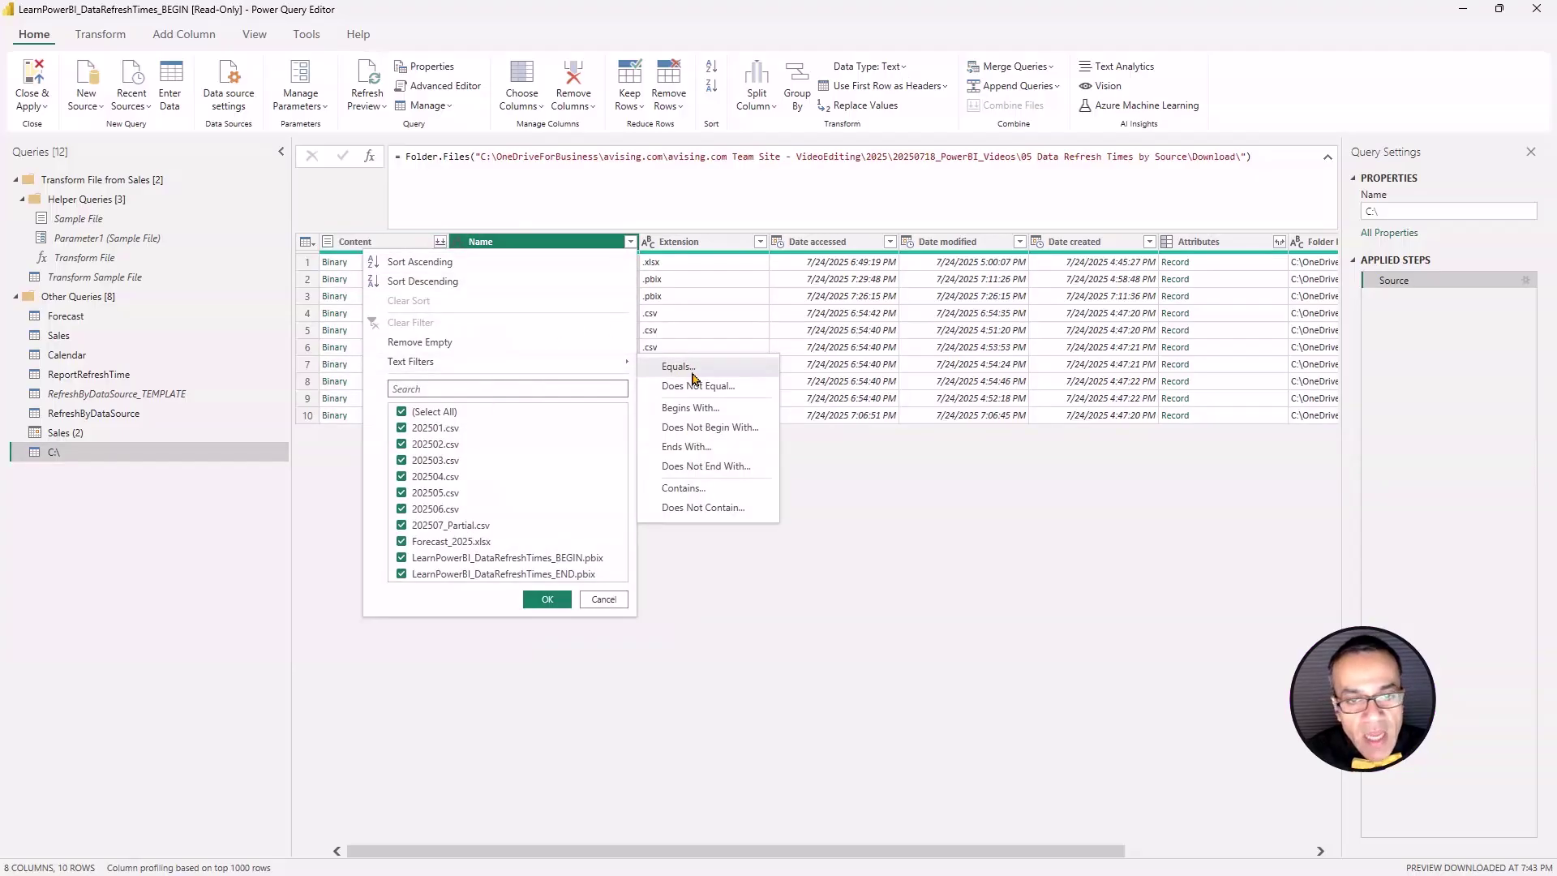
pyautogui.click(691, 408)
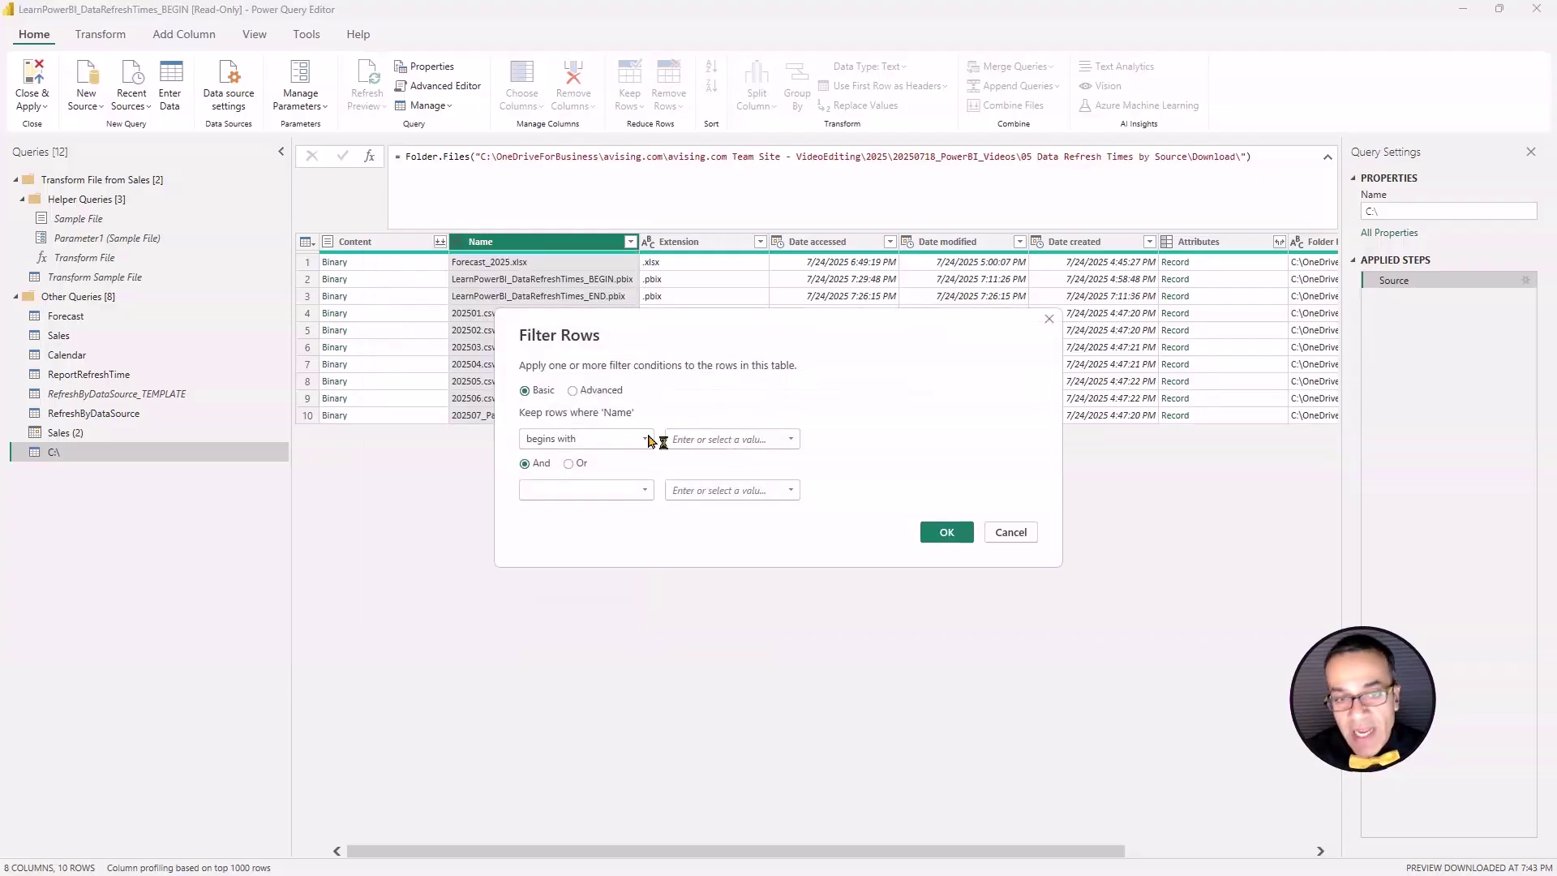
pyautogui.click(717, 439)
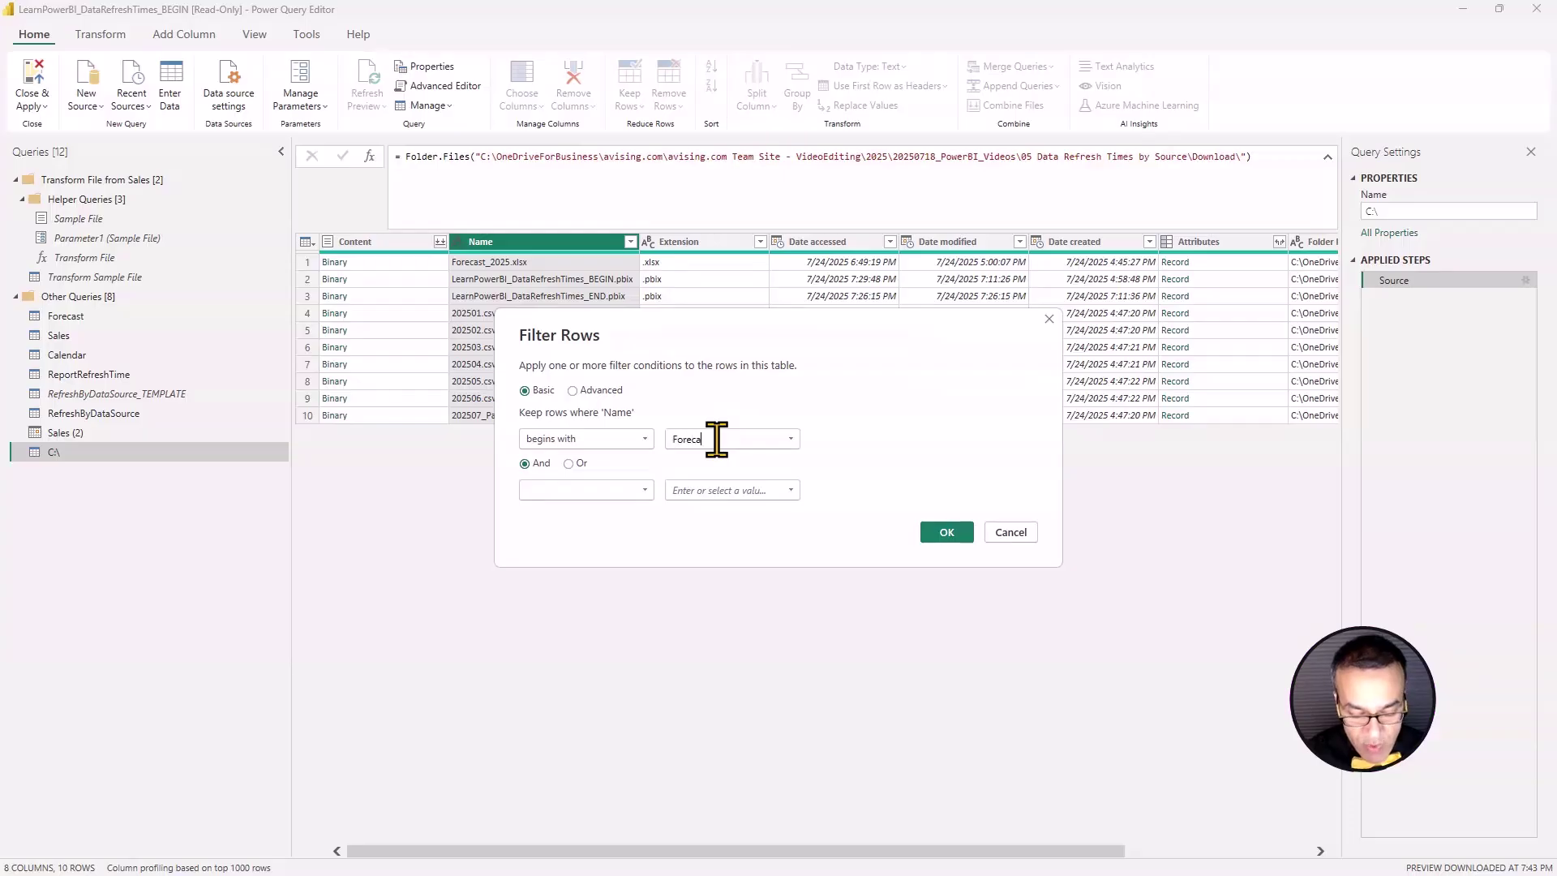
pyautogui.write('Forecast')
pyautogui.click(946, 535)
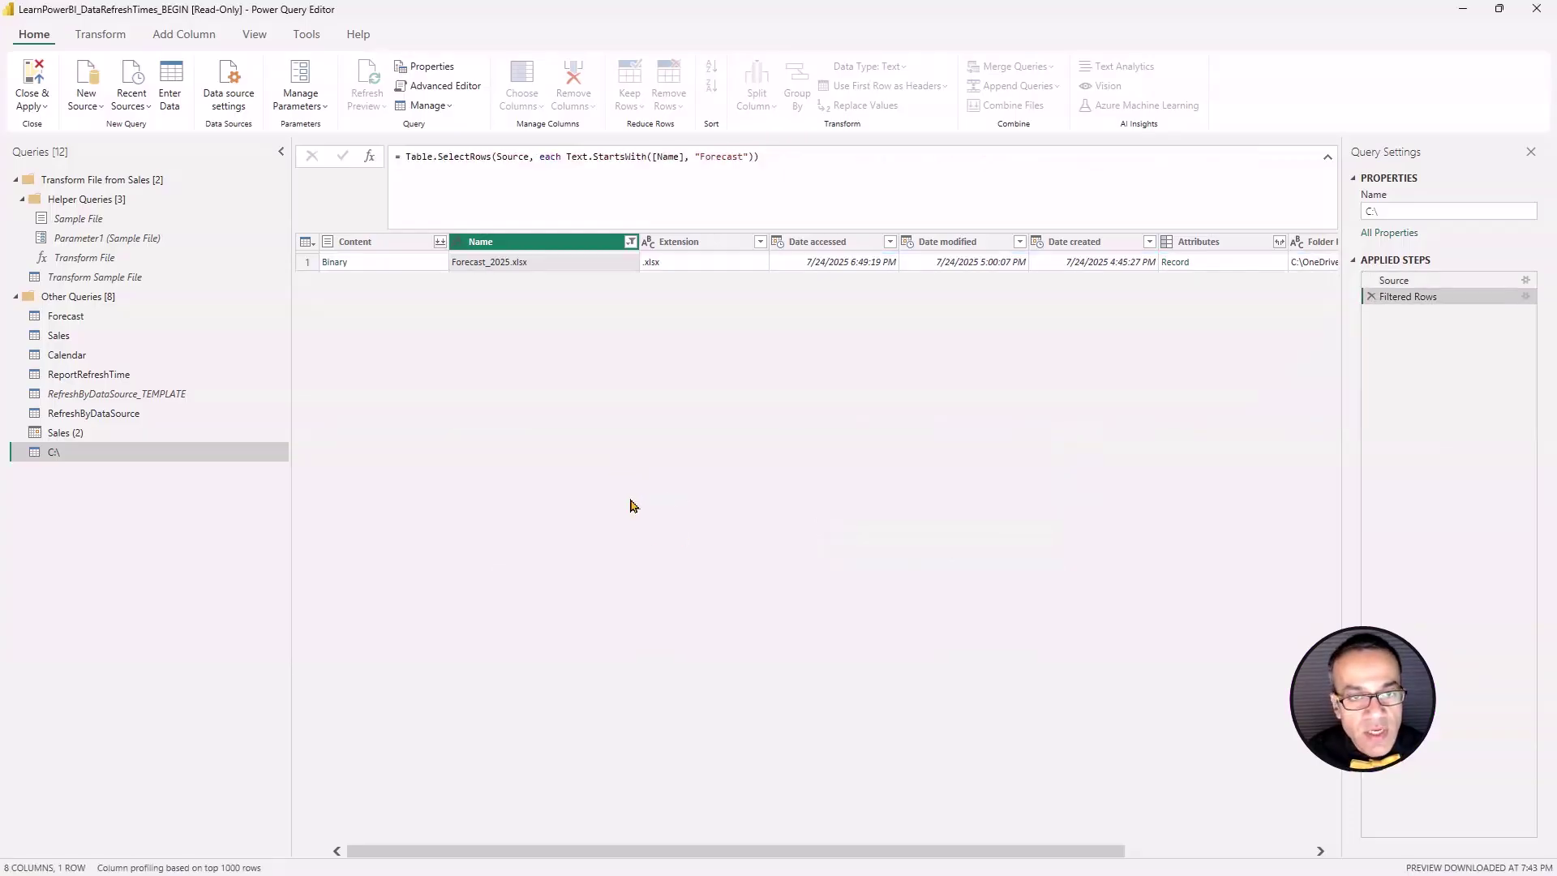
pyautogui.click(92, 336)
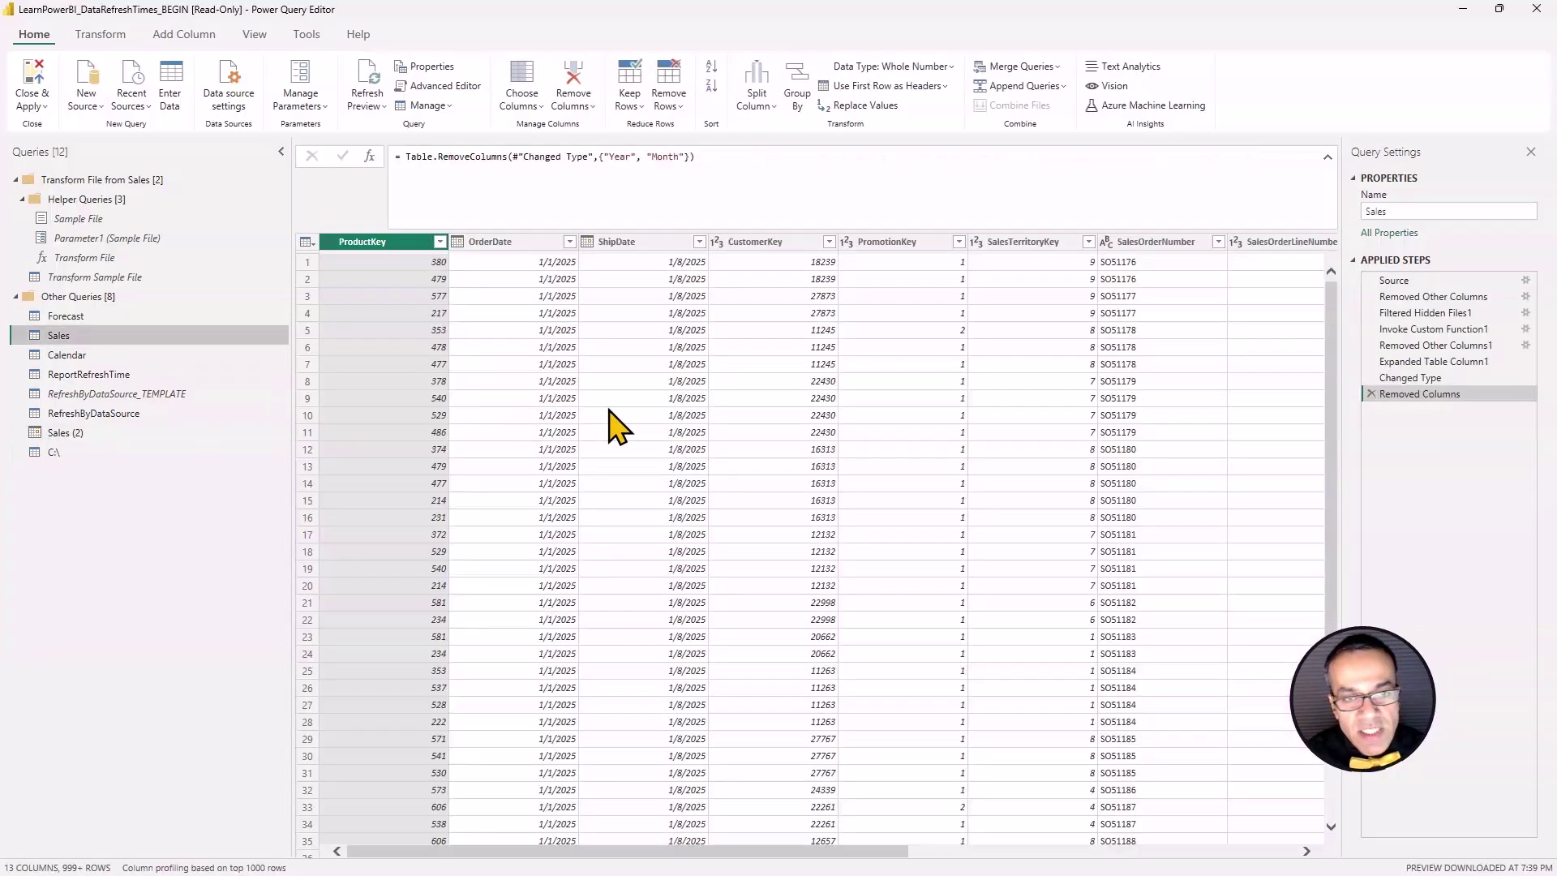
pyautogui.click(1401, 282)
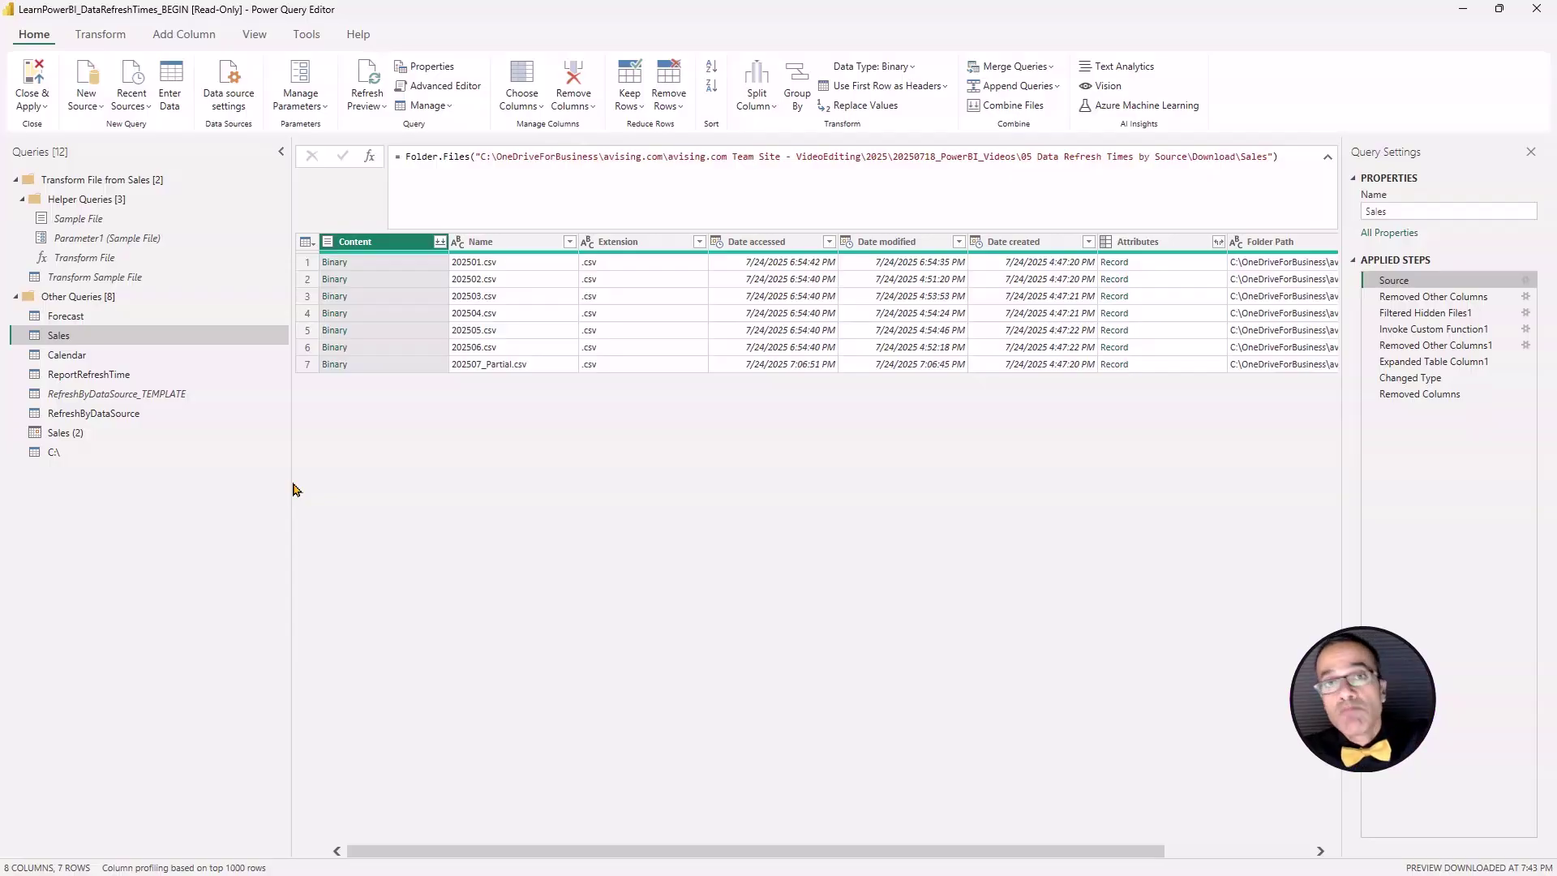
pyautogui.click(107, 455)
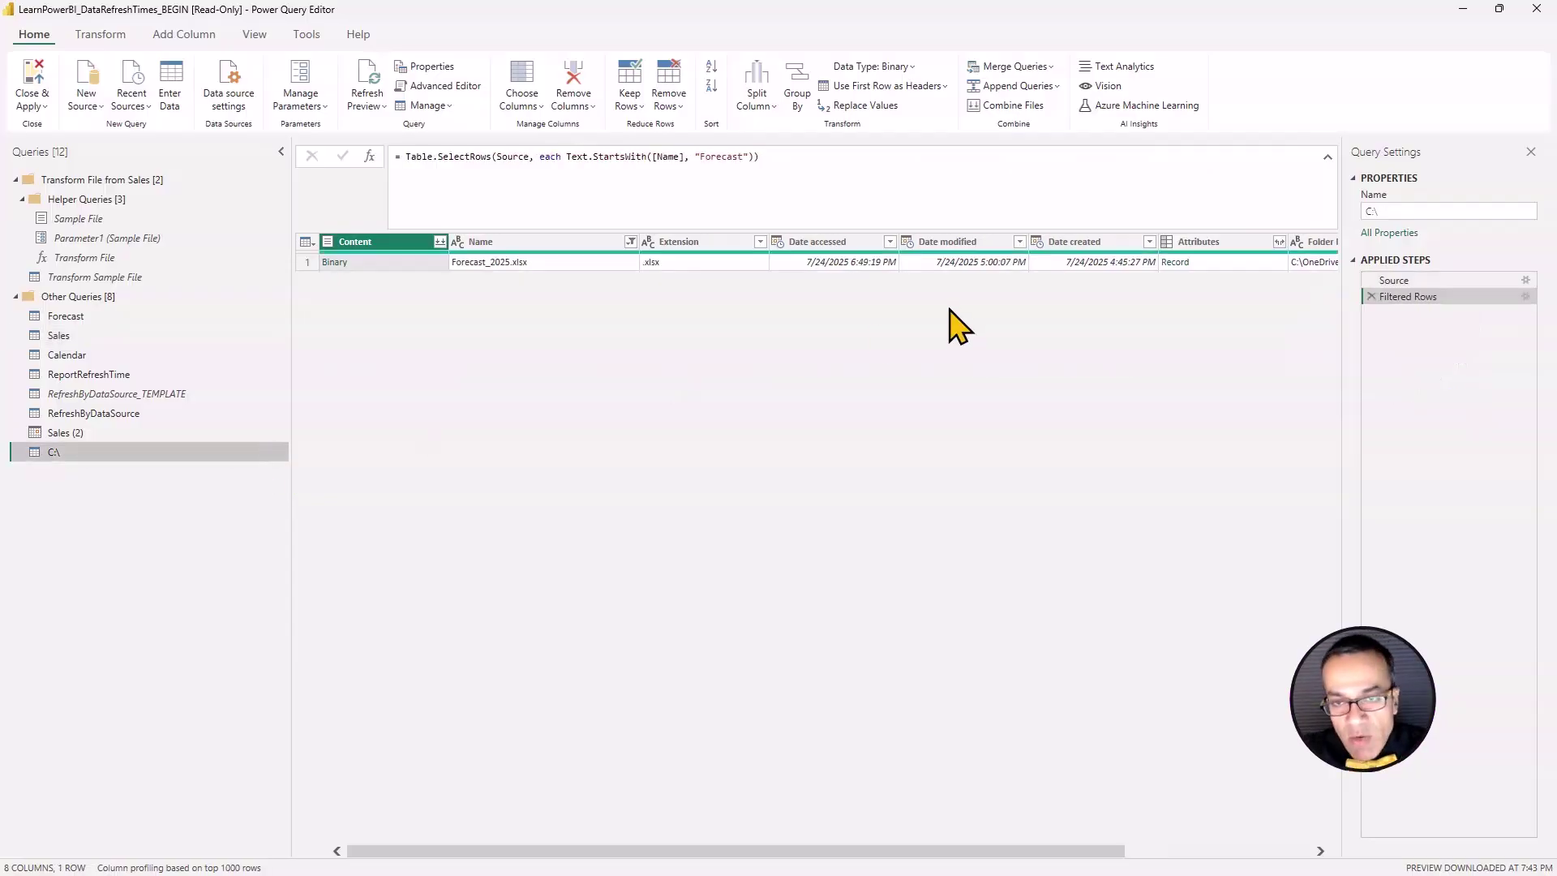
# Step: Sort the C:\ files newest first by Date modified and add a step returning the Date modified list
pyautogui.click(1019, 241)
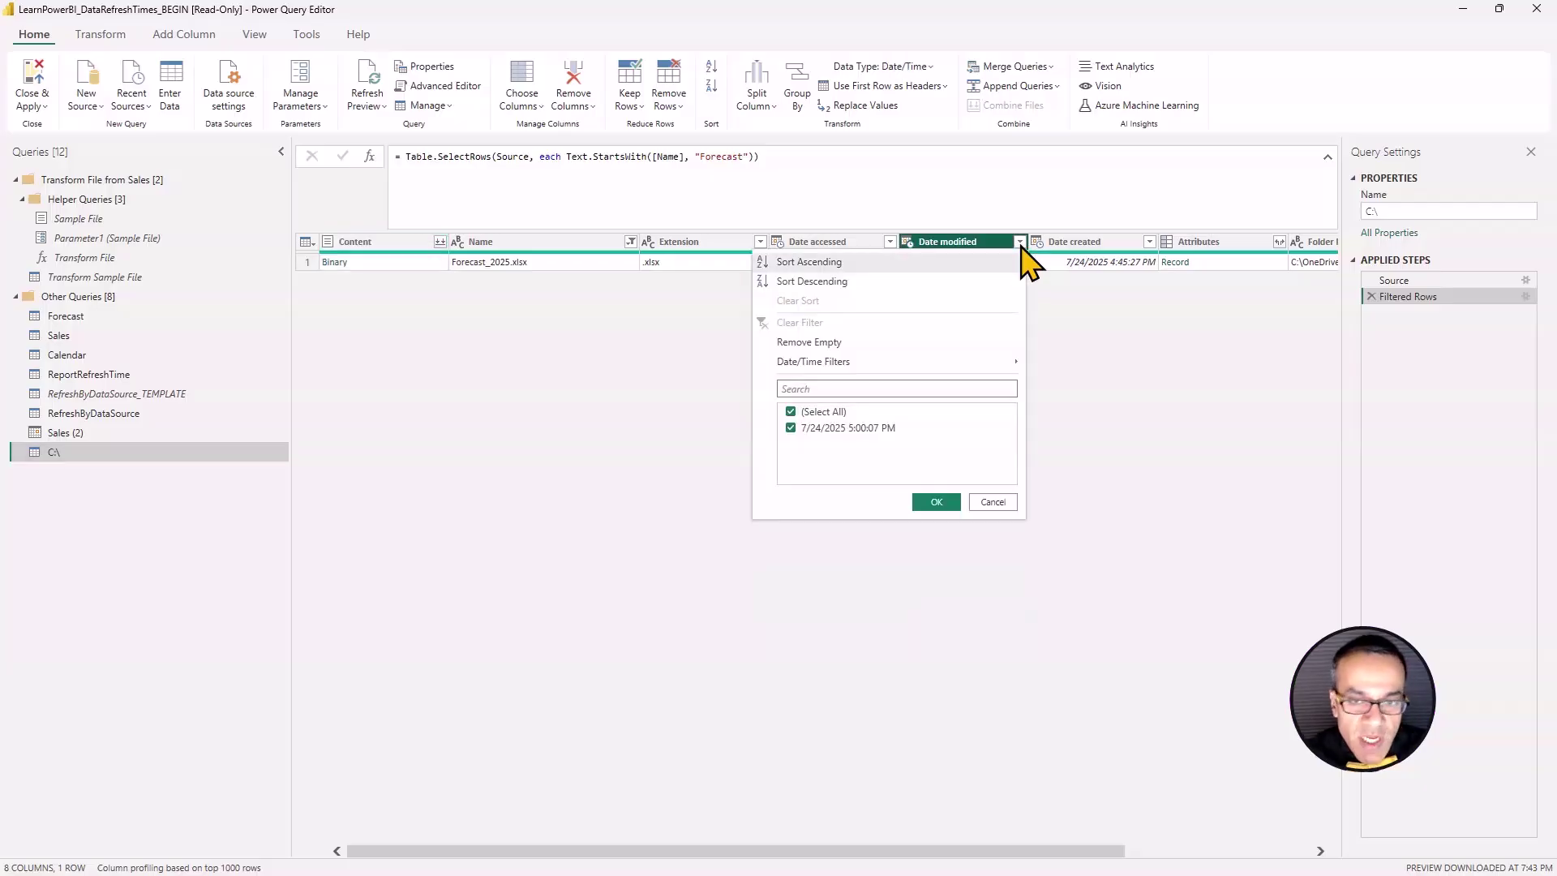
pyautogui.click(889, 298)
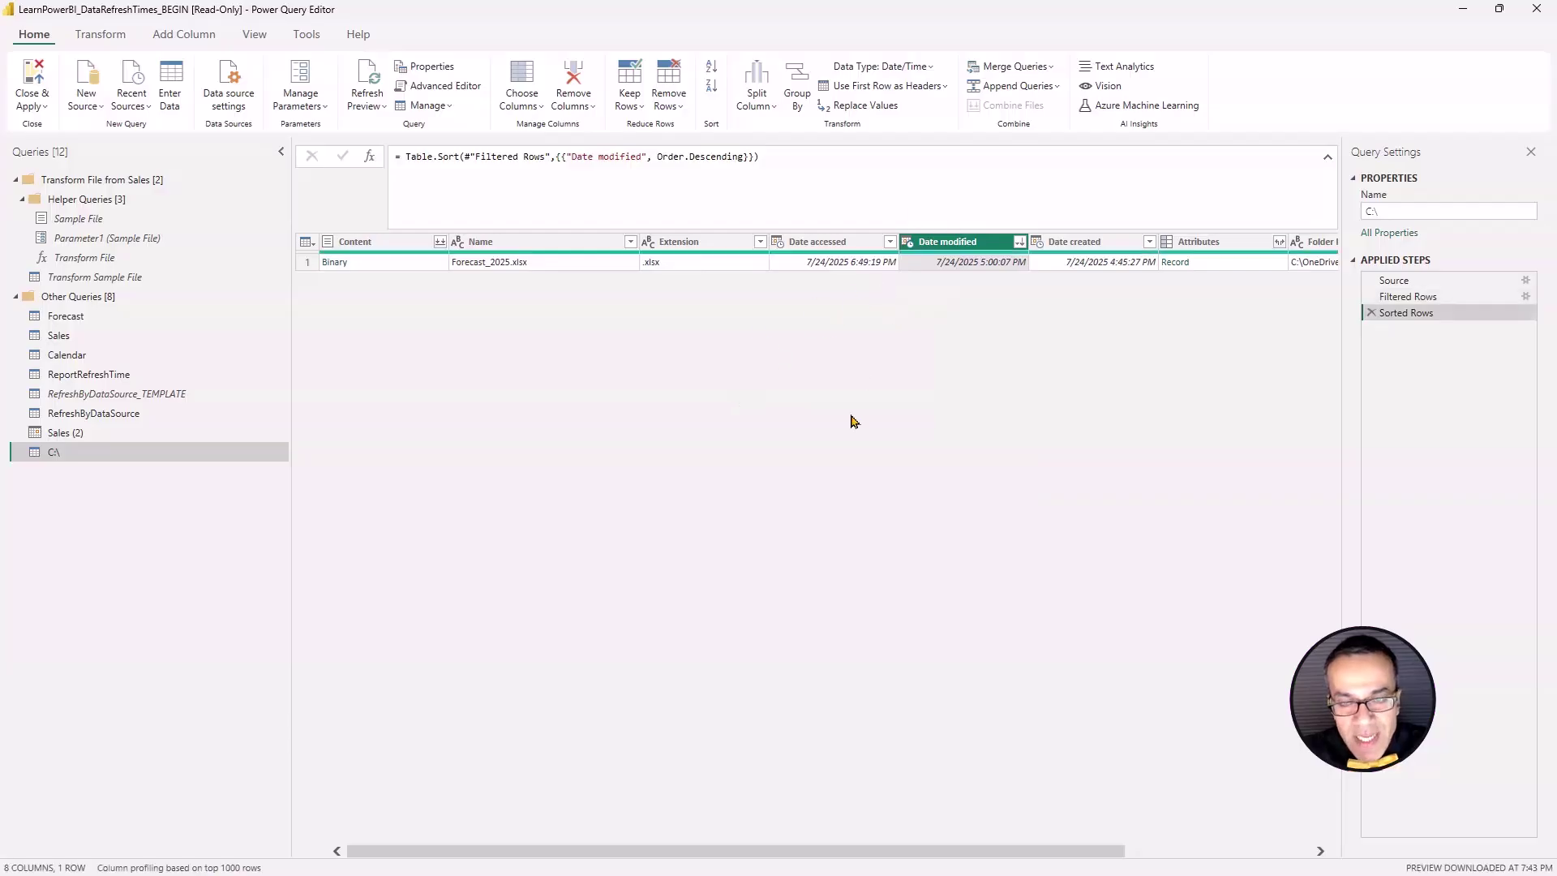
pyautogui.rightClick(1406, 322)
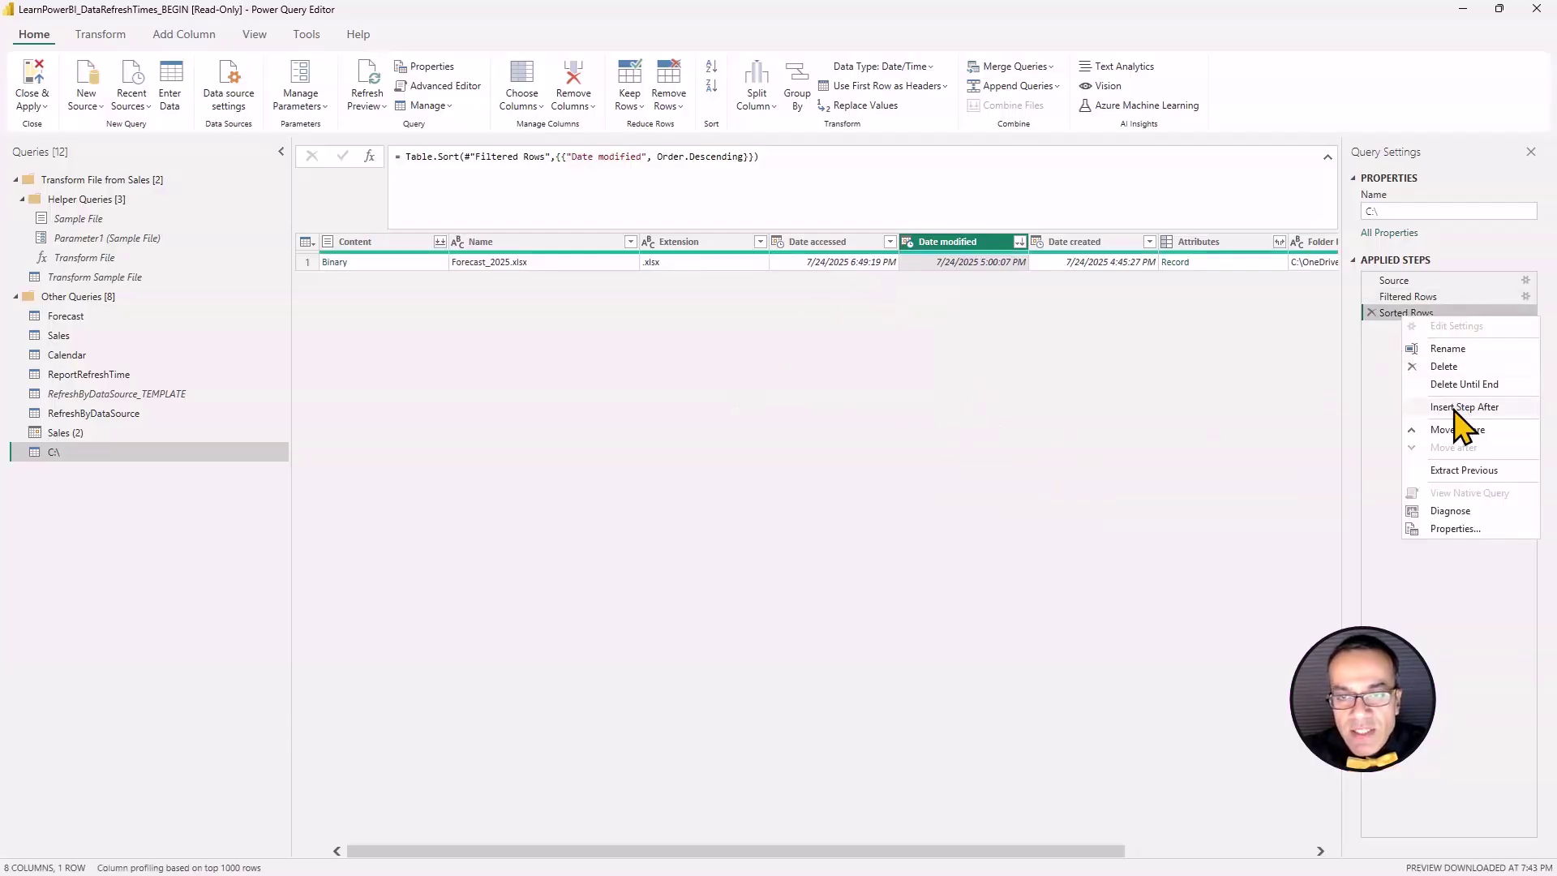
pyautogui.click(1457, 409)
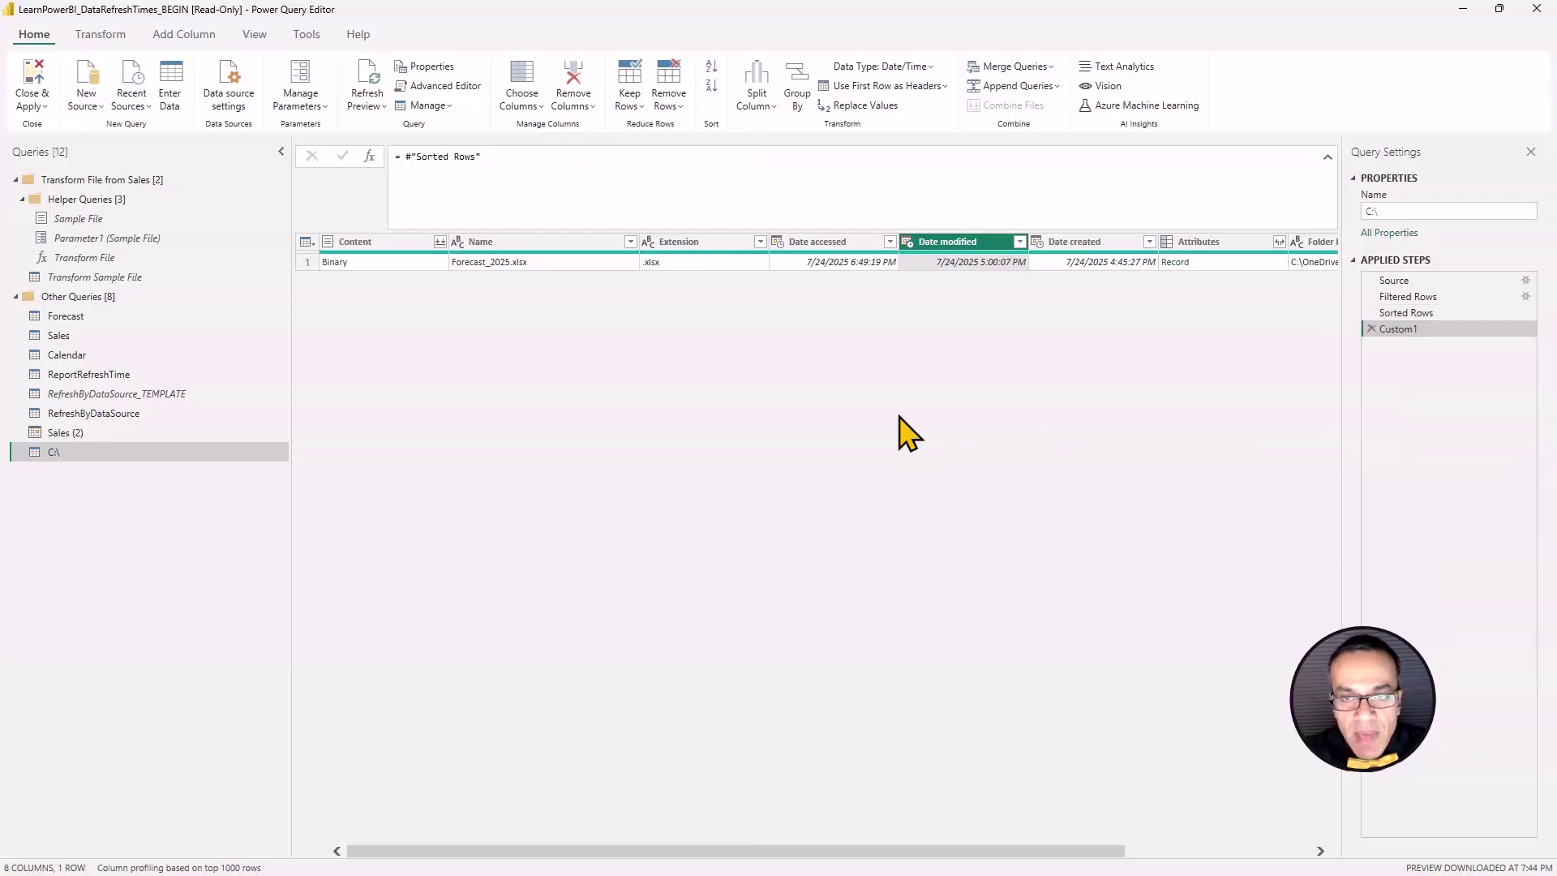
pyautogui.click(519, 163)
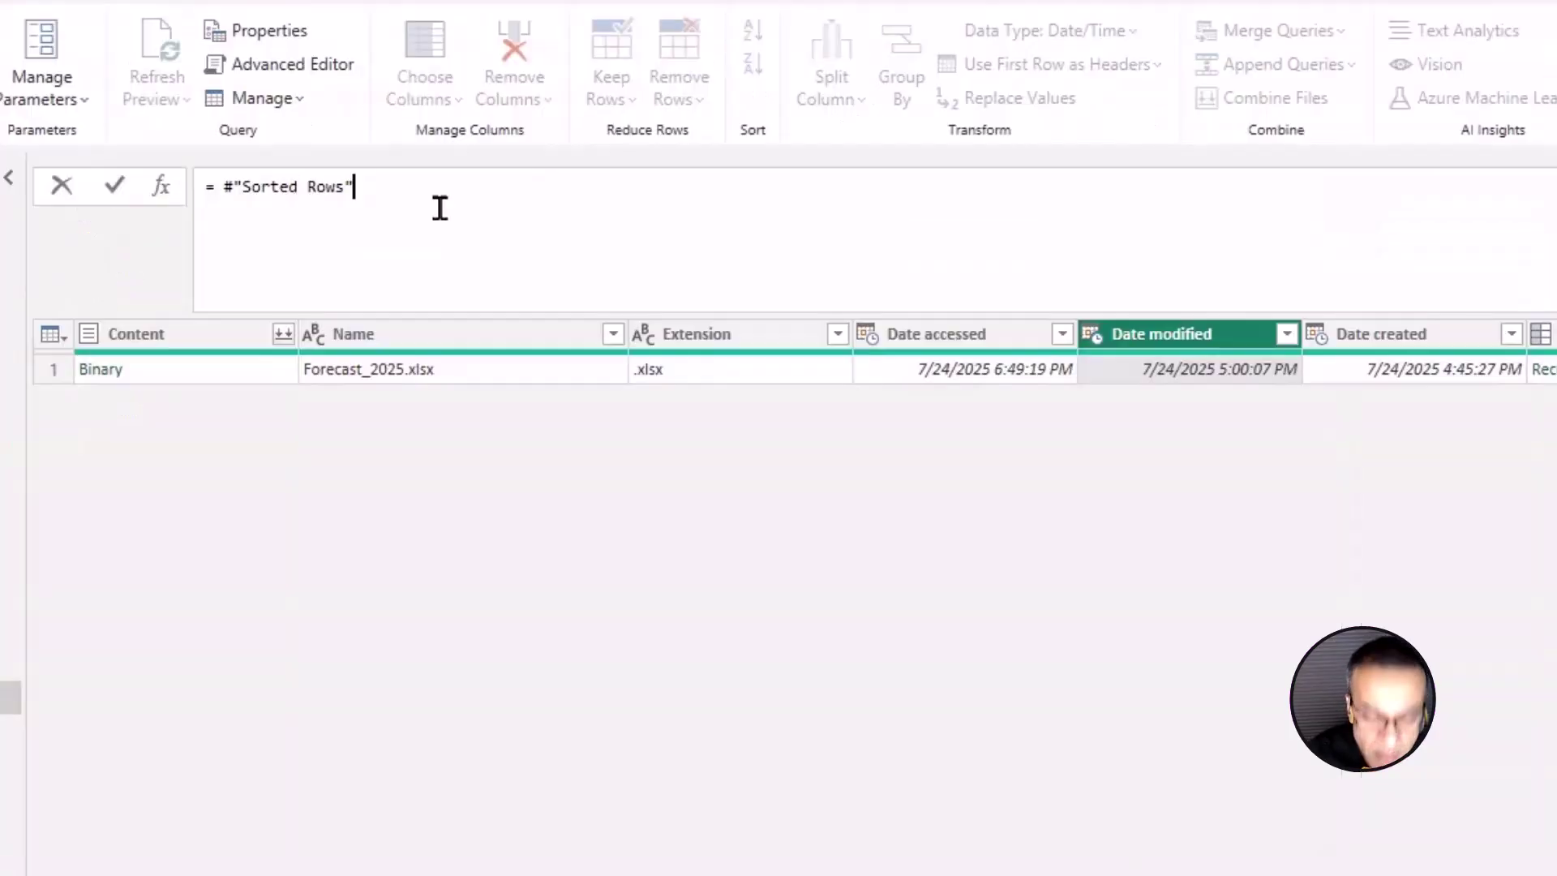
pyautogui.write('[')
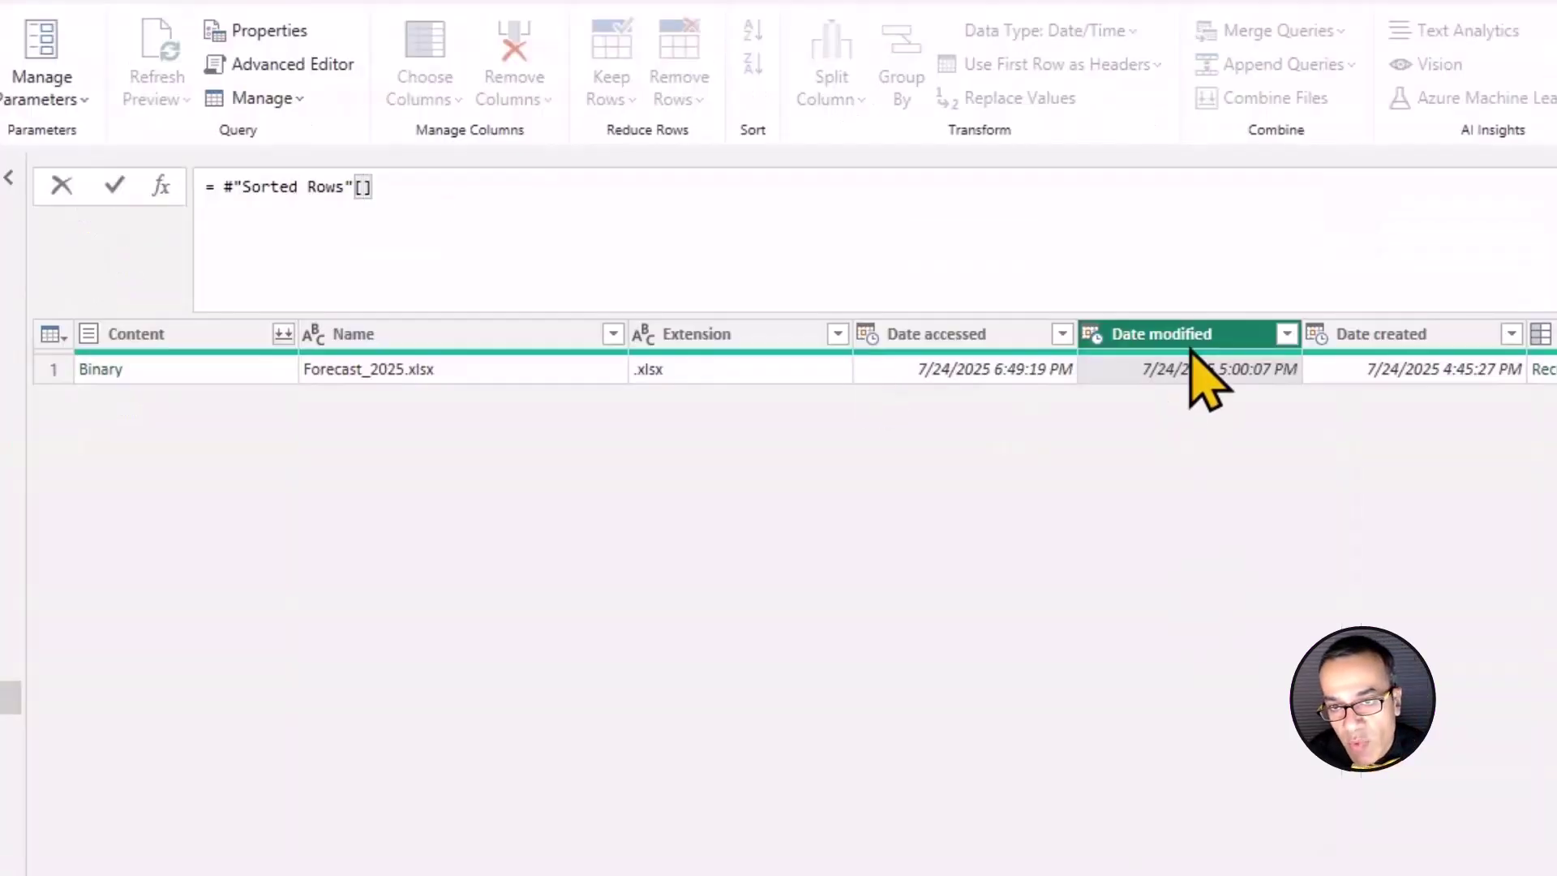
pyautogui.write('Date modified')
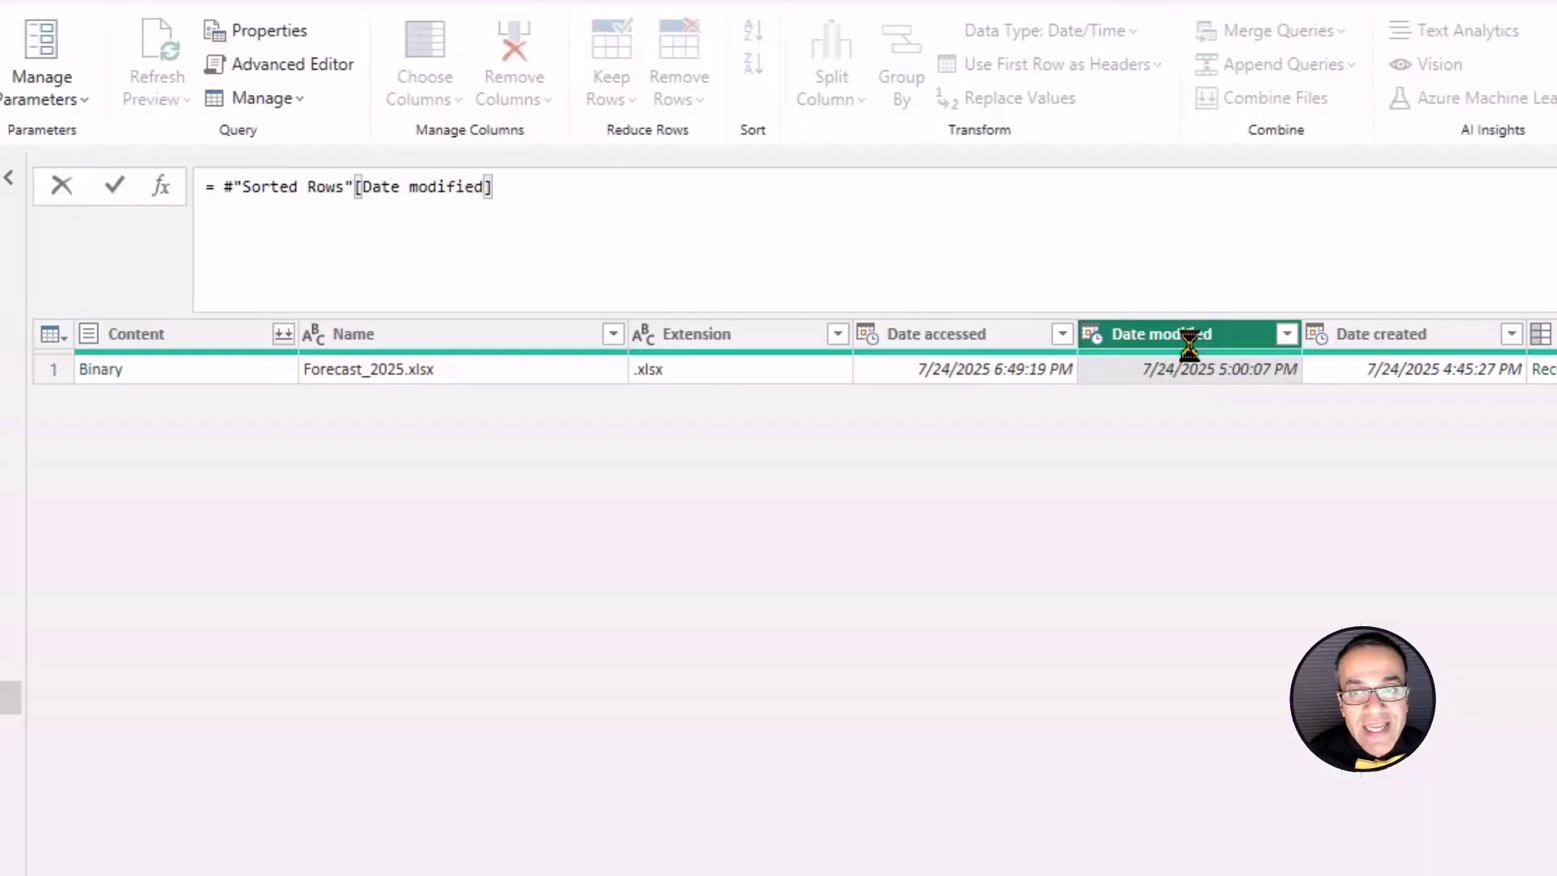
pyautogui.press('Return')
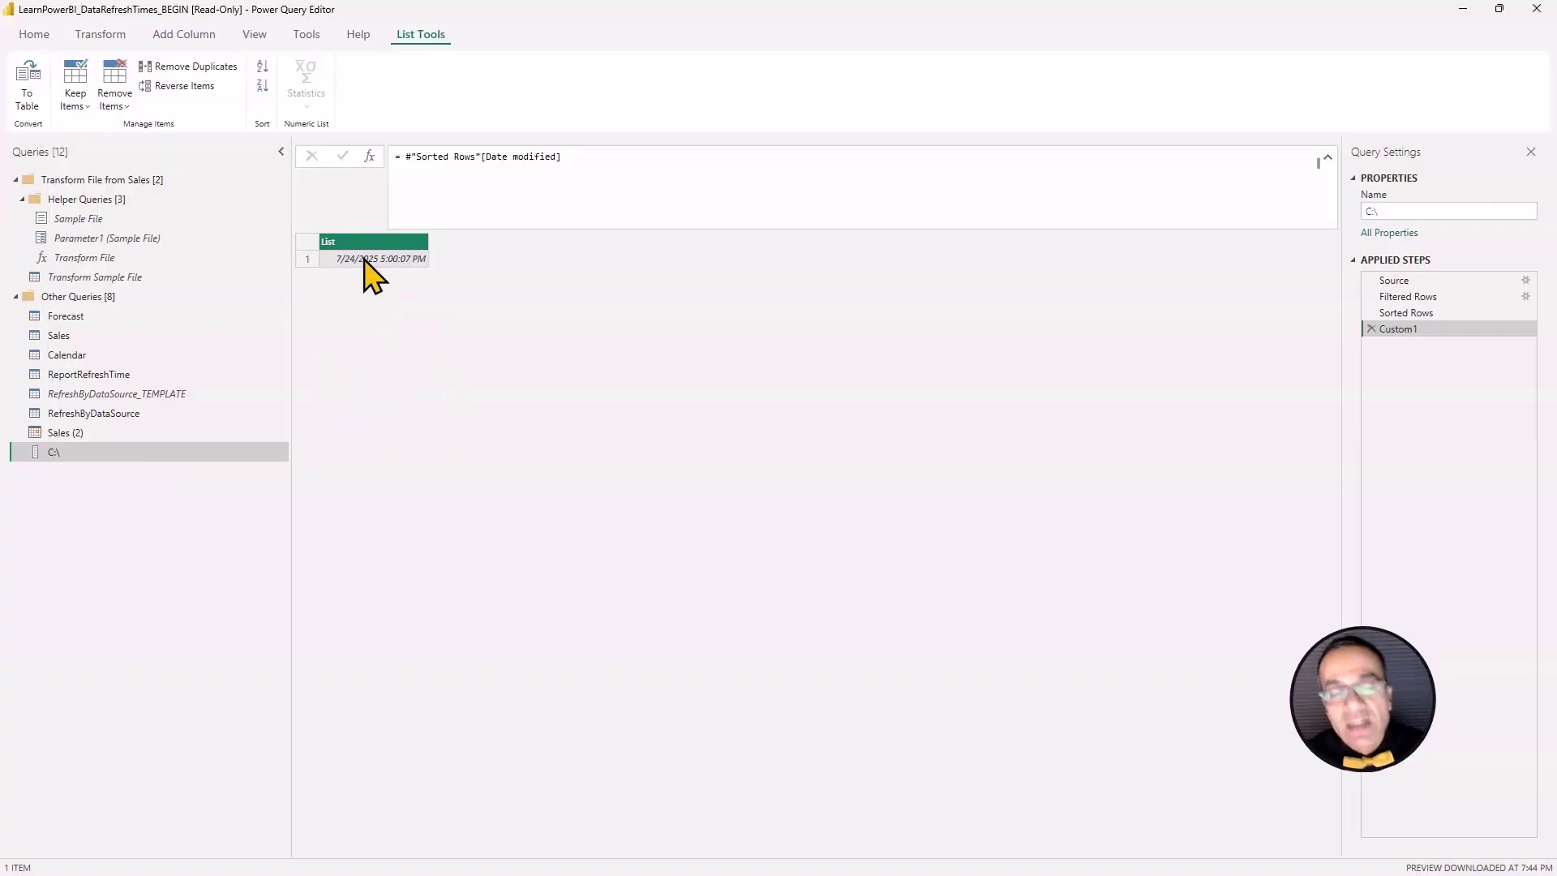
# Step: Append {0} to the formula so the step returns only 7/24/2025 5:00:07 PM
pyautogui.click(595, 162)
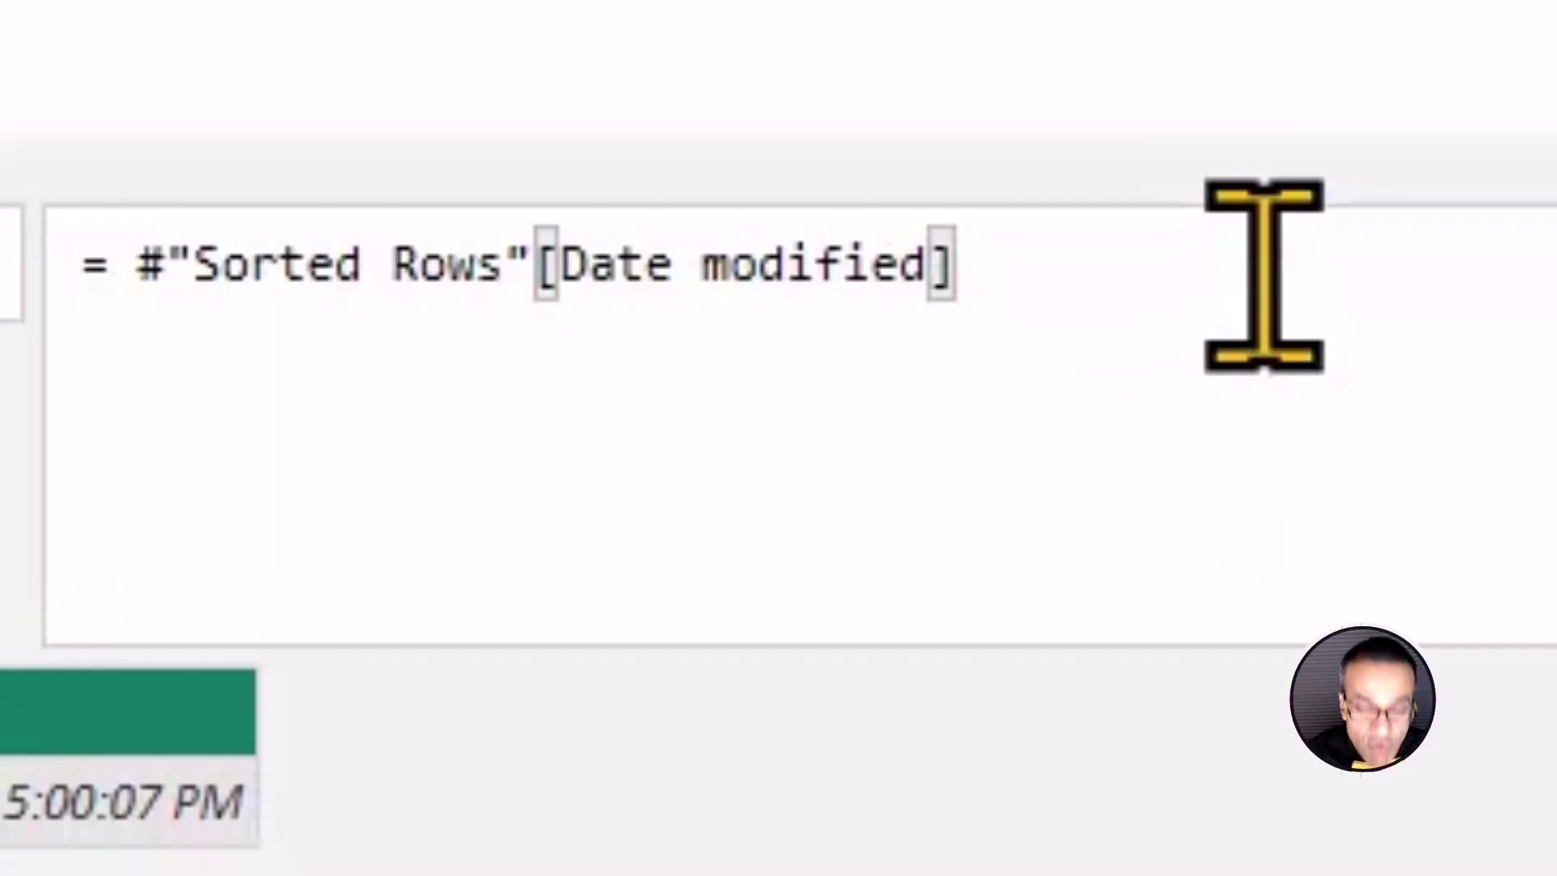
pyautogui.write('{')
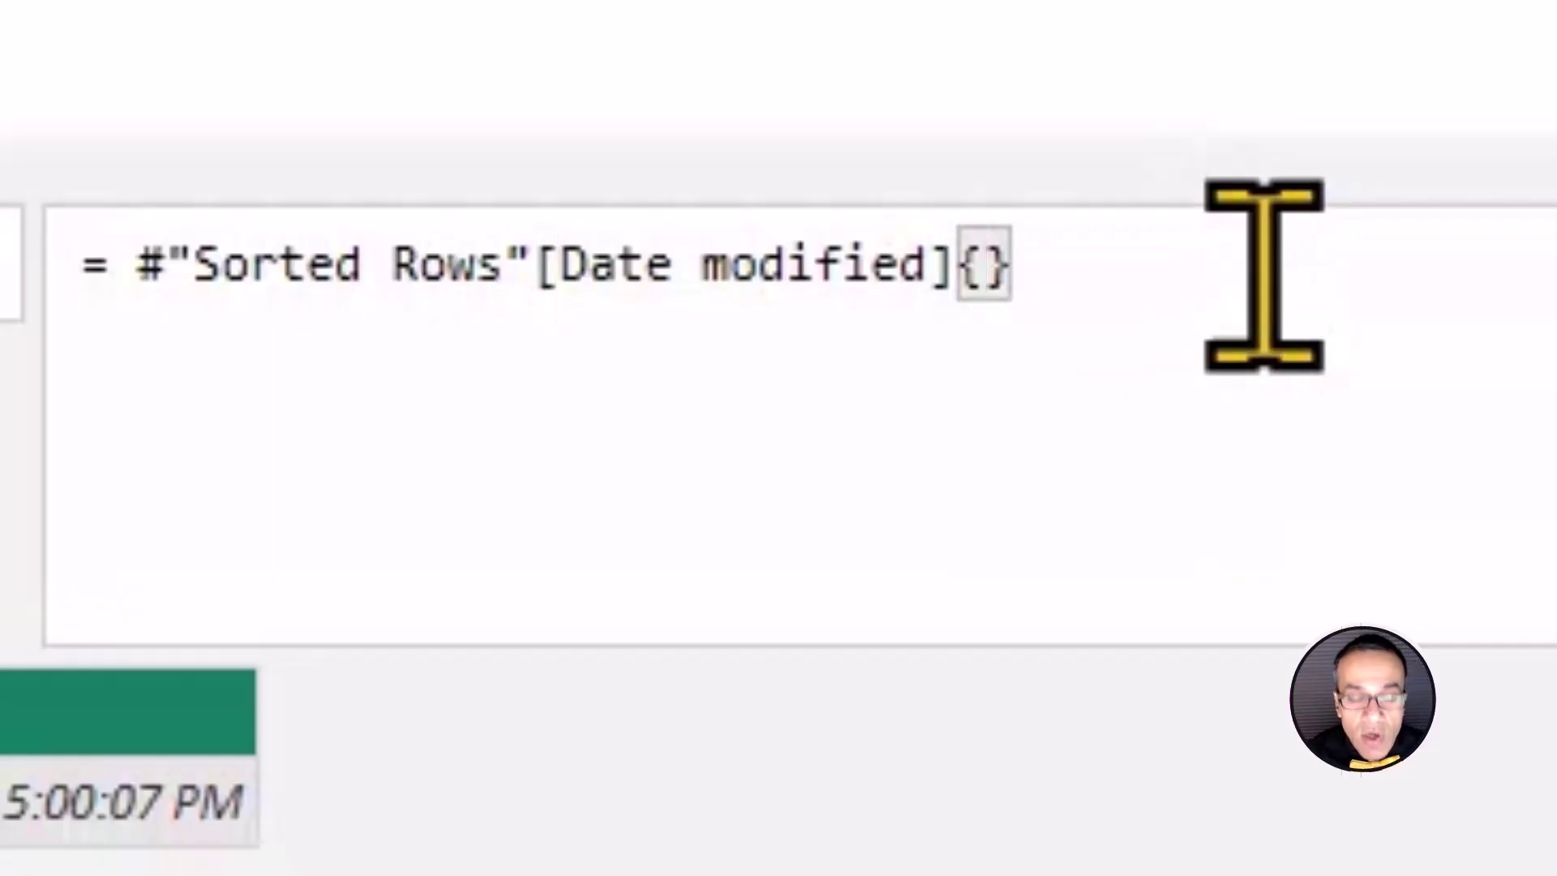
pyautogui.write('0')
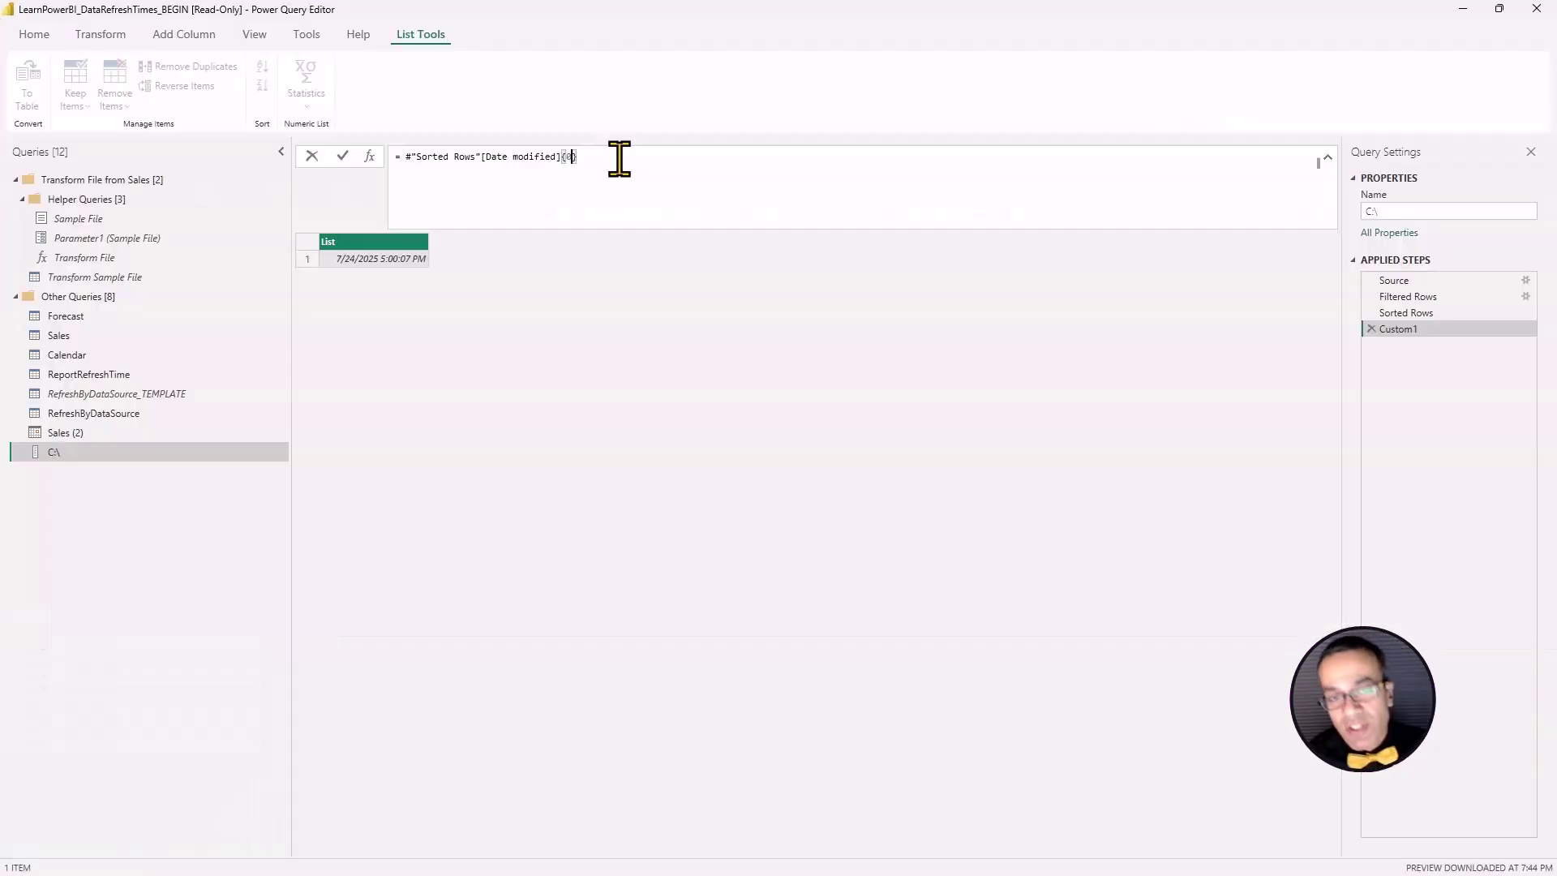
pyautogui.press('Return')
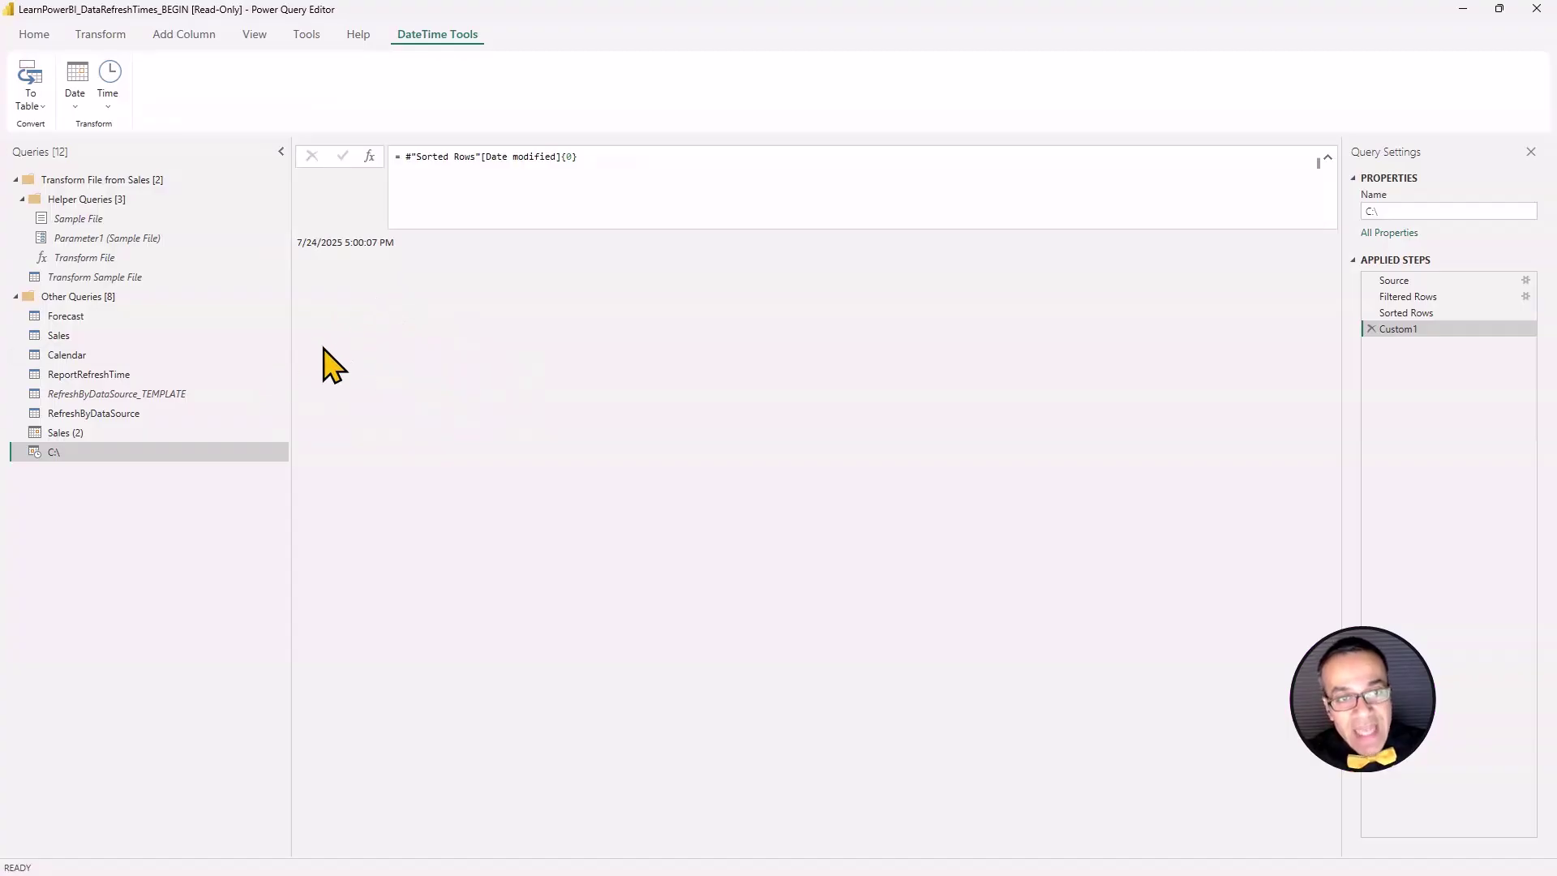
# Step: Rename the C:\ query to ForecastDateTime and disable its load
pyautogui.click(1418, 209)
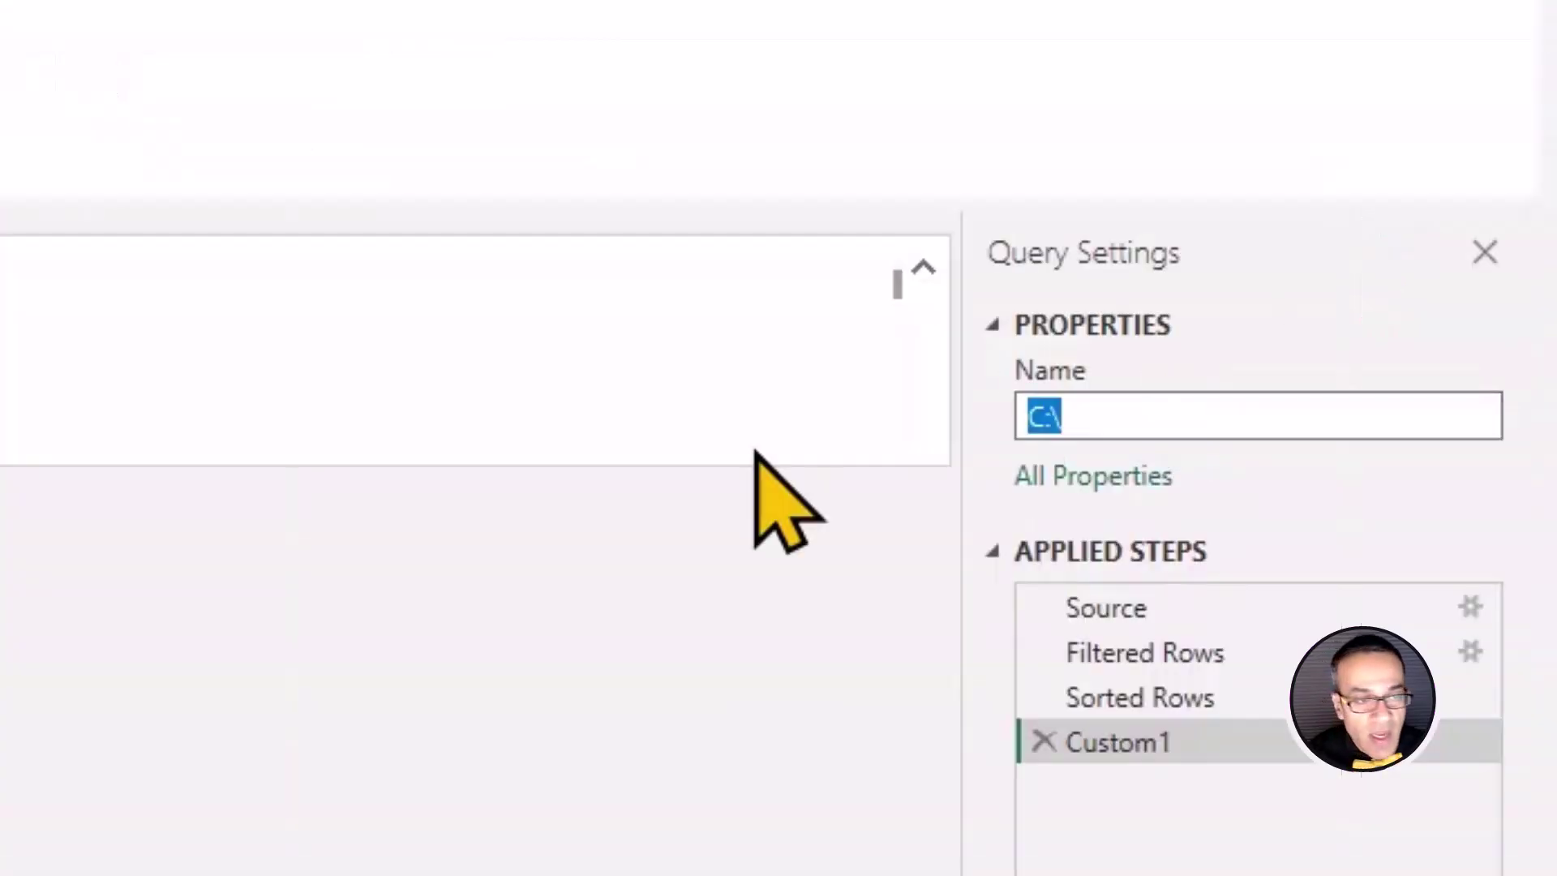
pyautogui.write('Forecast')
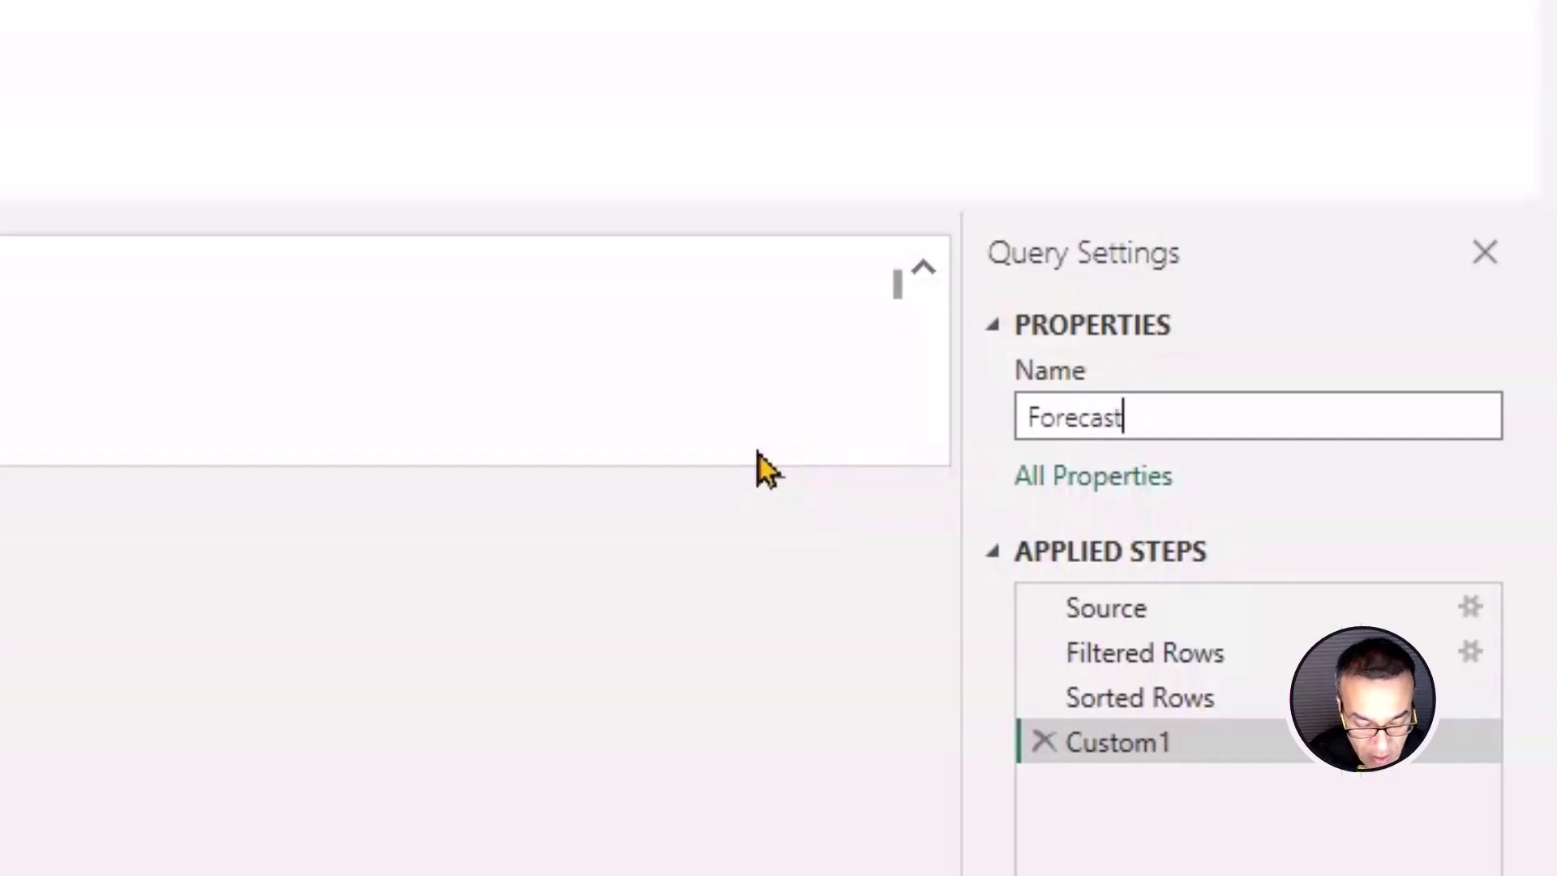
pyautogui.write('DateTime')
pyautogui.press('Return')
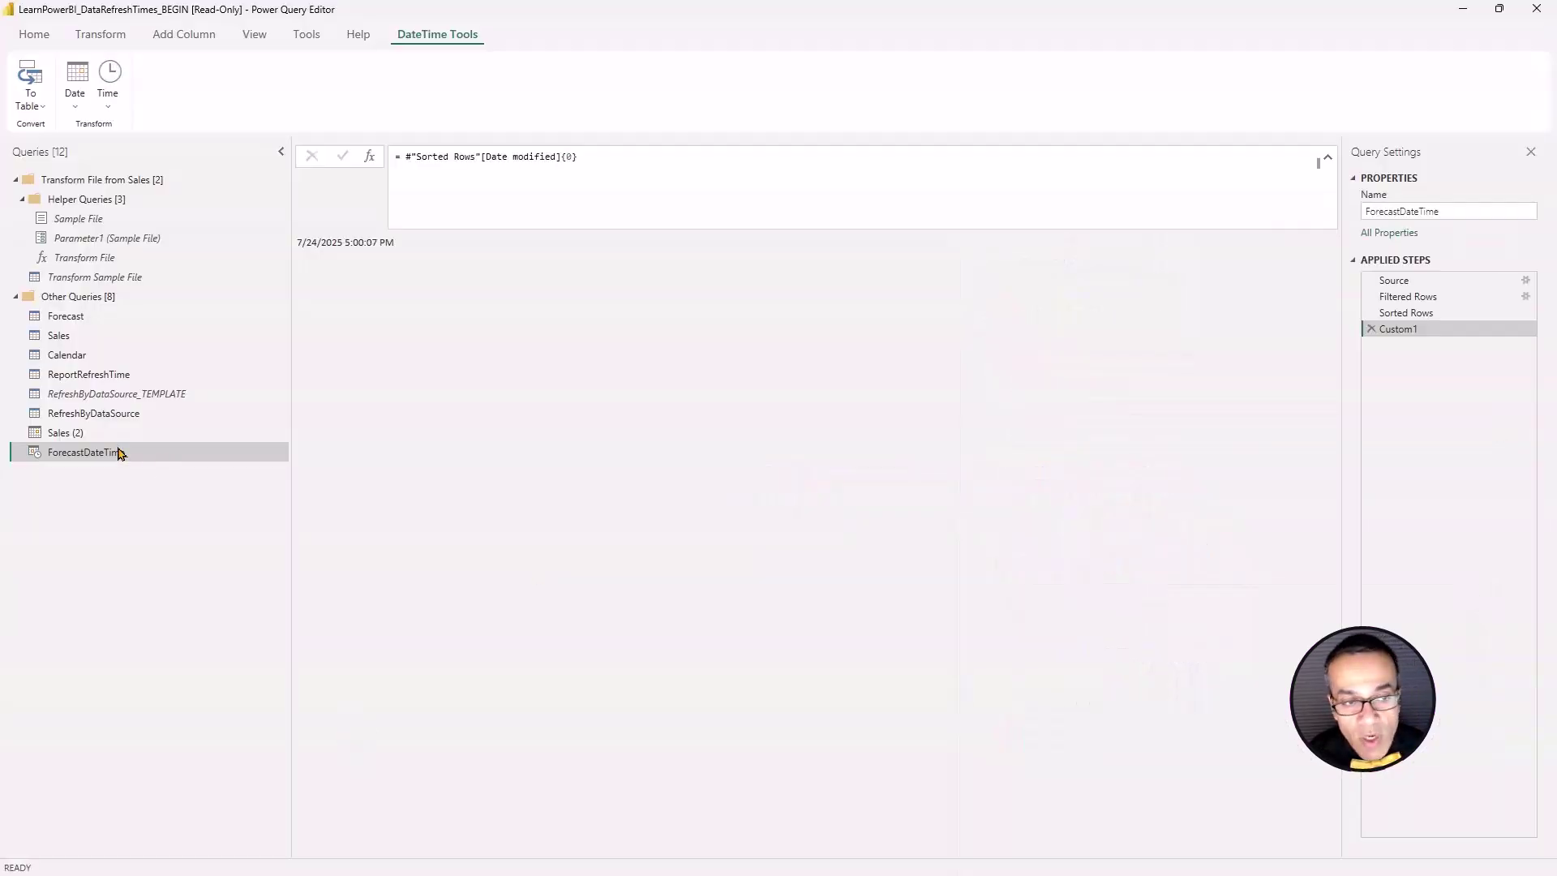
pyautogui.rightClick(118, 452)
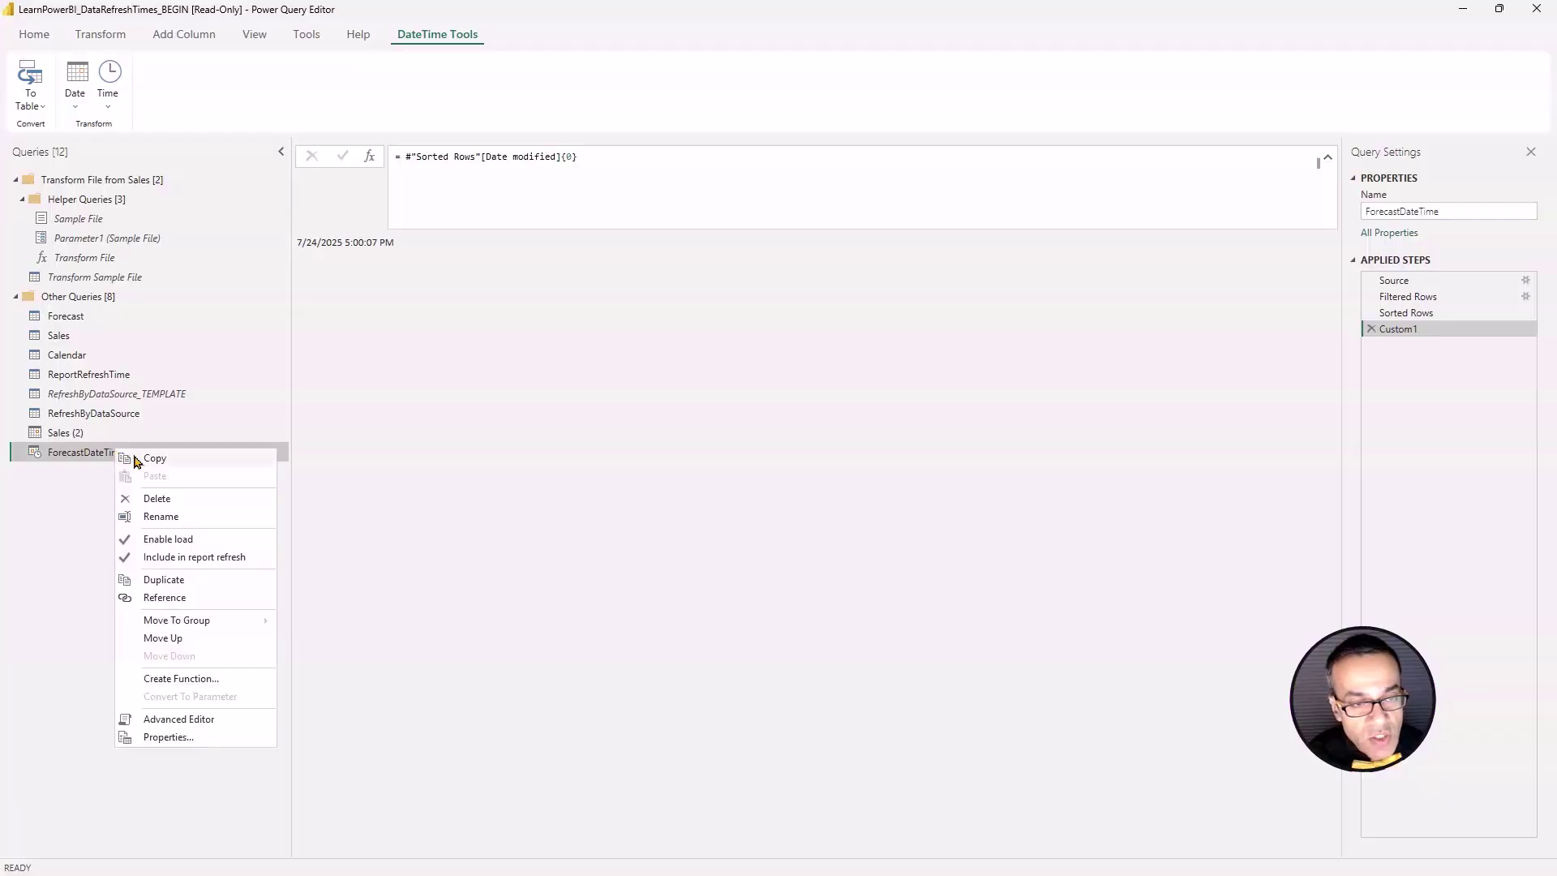
pyautogui.click(166, 540)
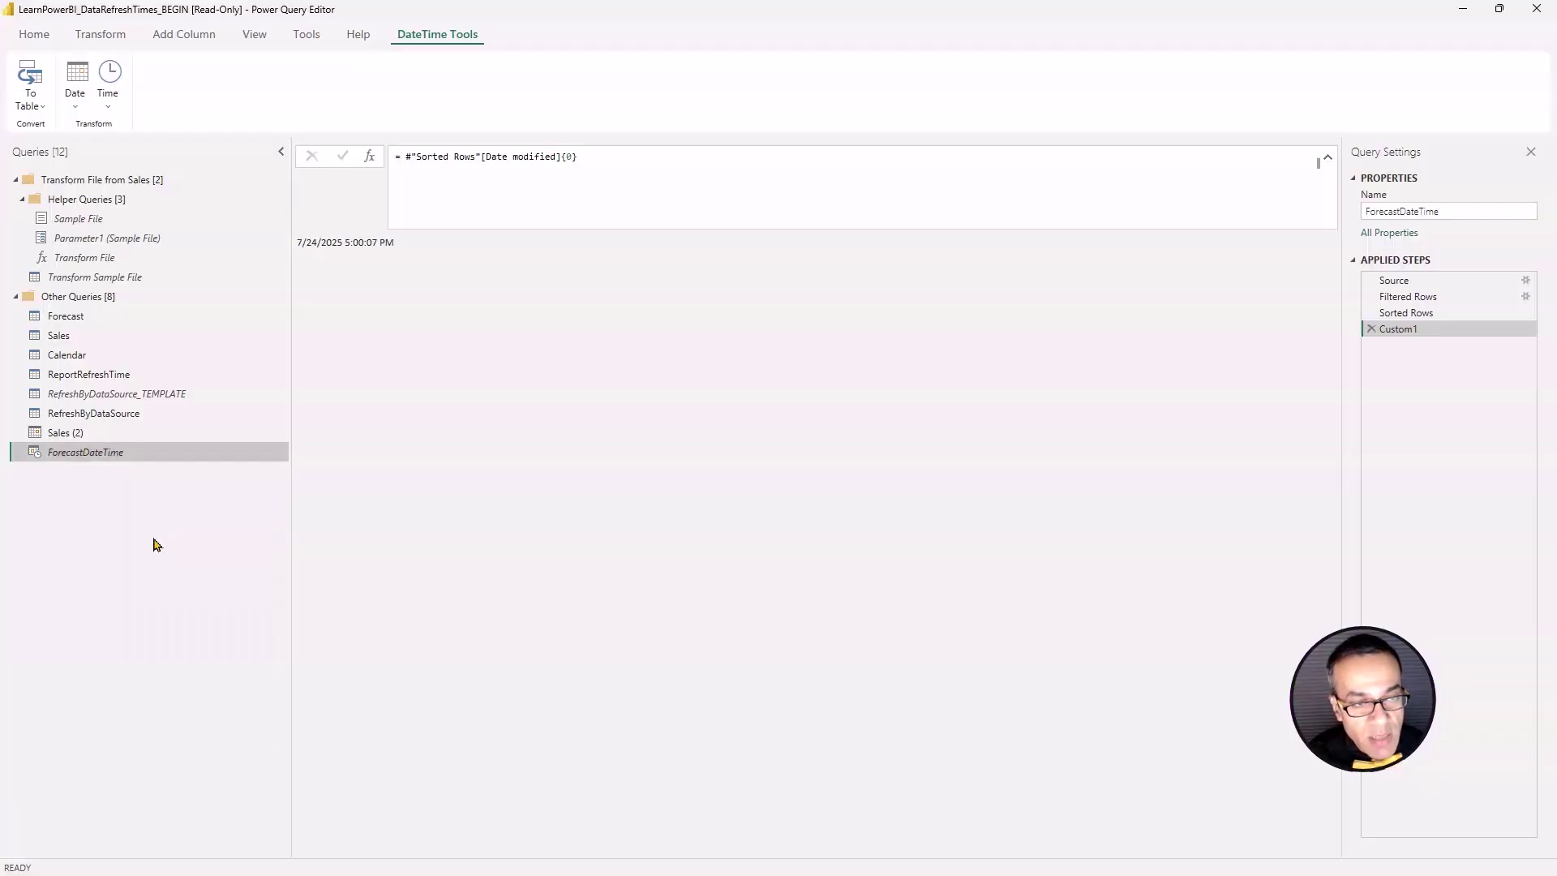
# Step: Delete the Sales (2) query after a look at RefreshByDataSource
pyautogui.click(74, 432)
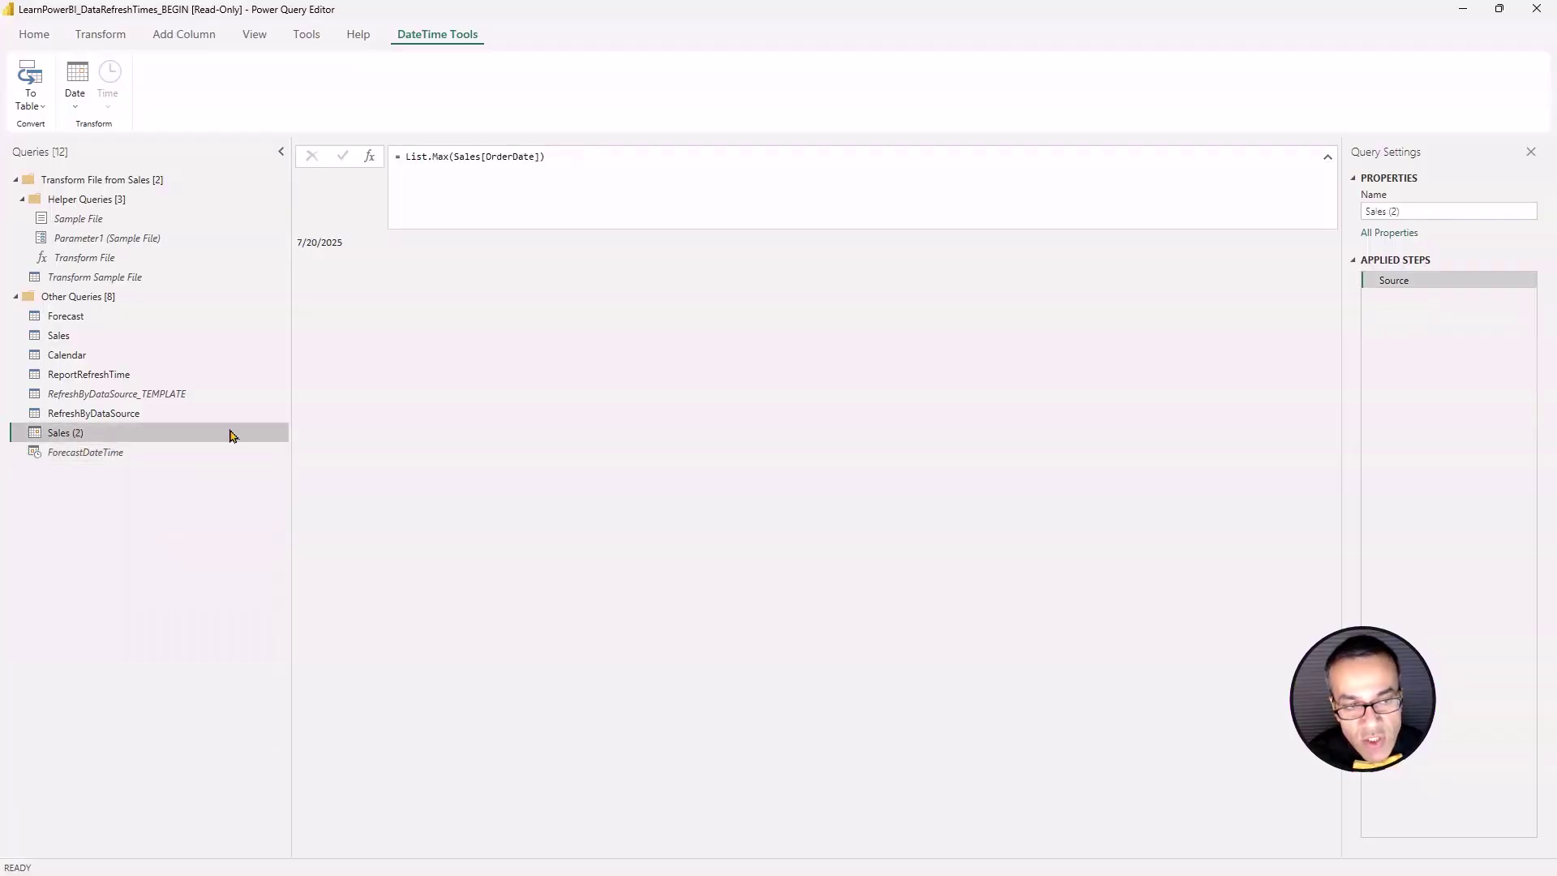
pyautogui.moveTo(94, 435); pyautogui.dragTo(108, 420)
pyautogui.click(108, 415)
pyautogui.click(1395, 281)
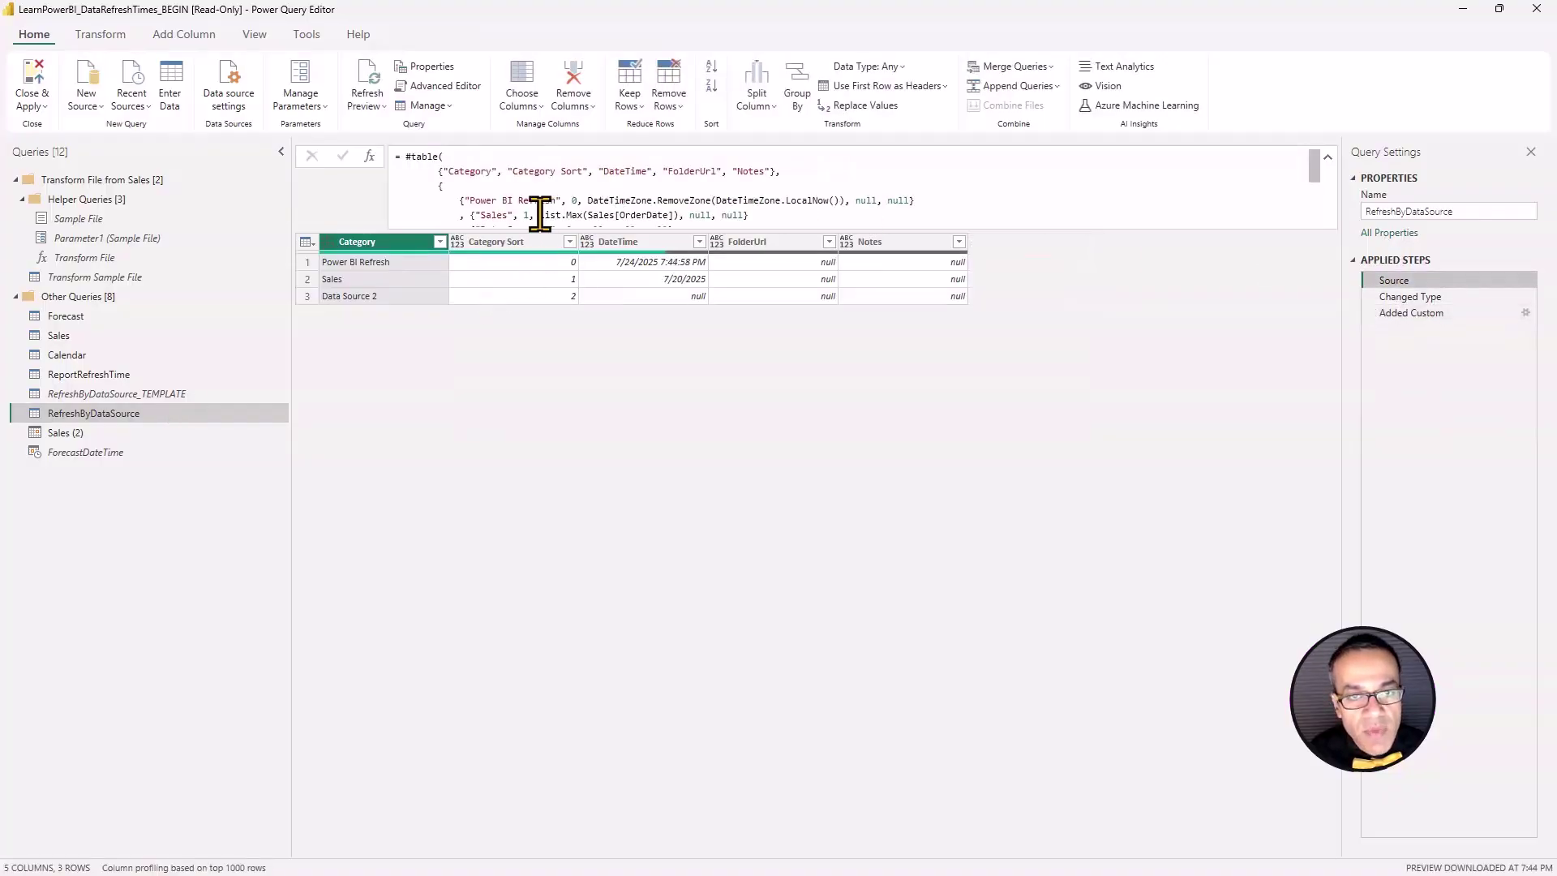
pyautogui.rightClick(73, 427)
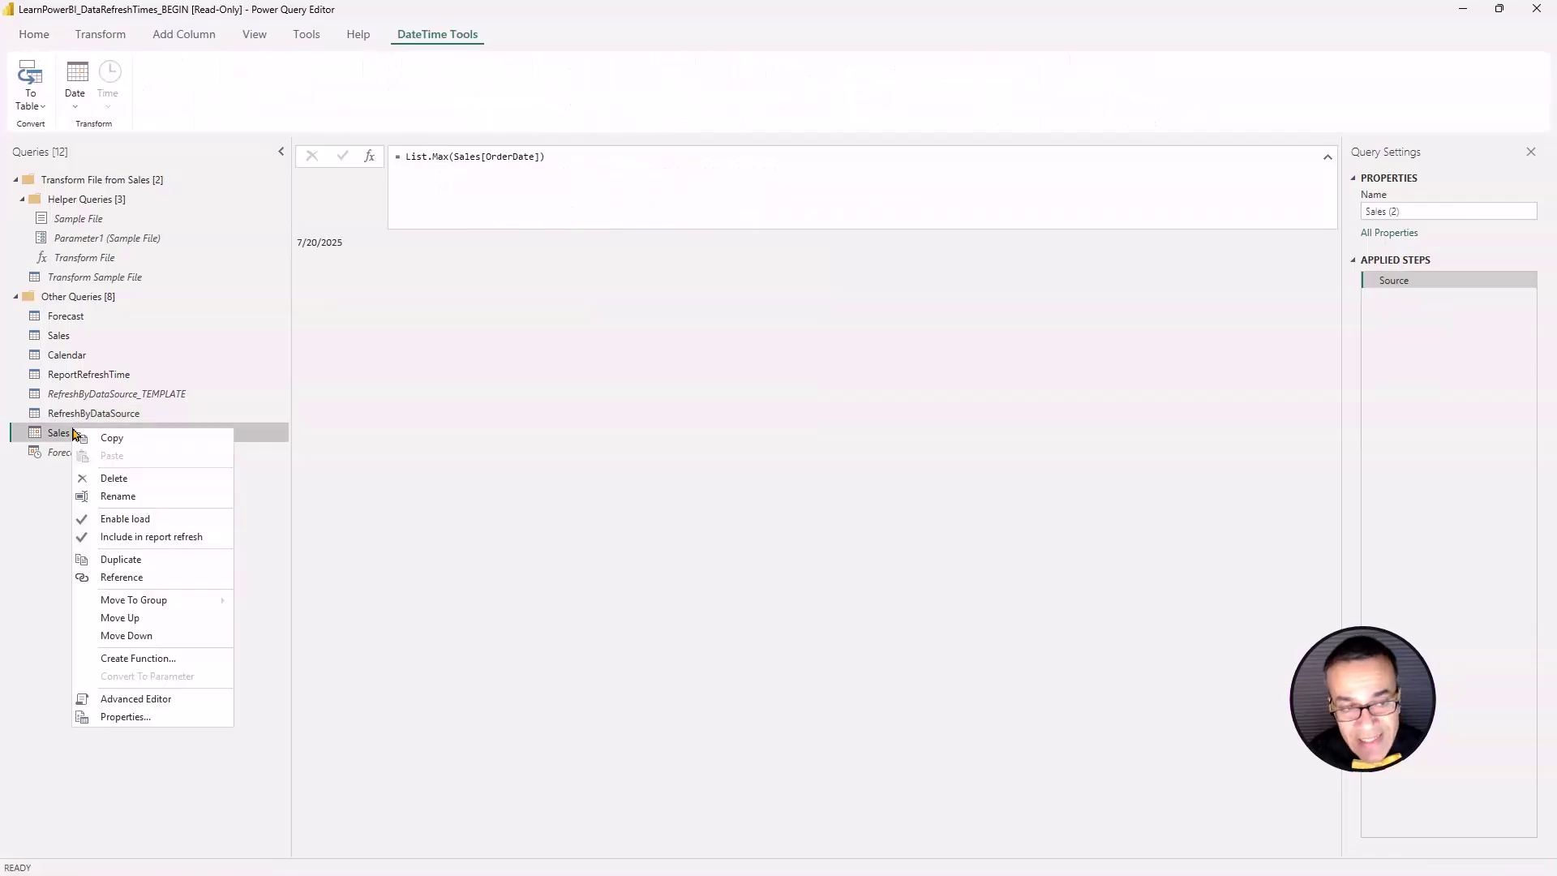
pyautogui.click(124, 482)
pyautogui.click(855, 476)
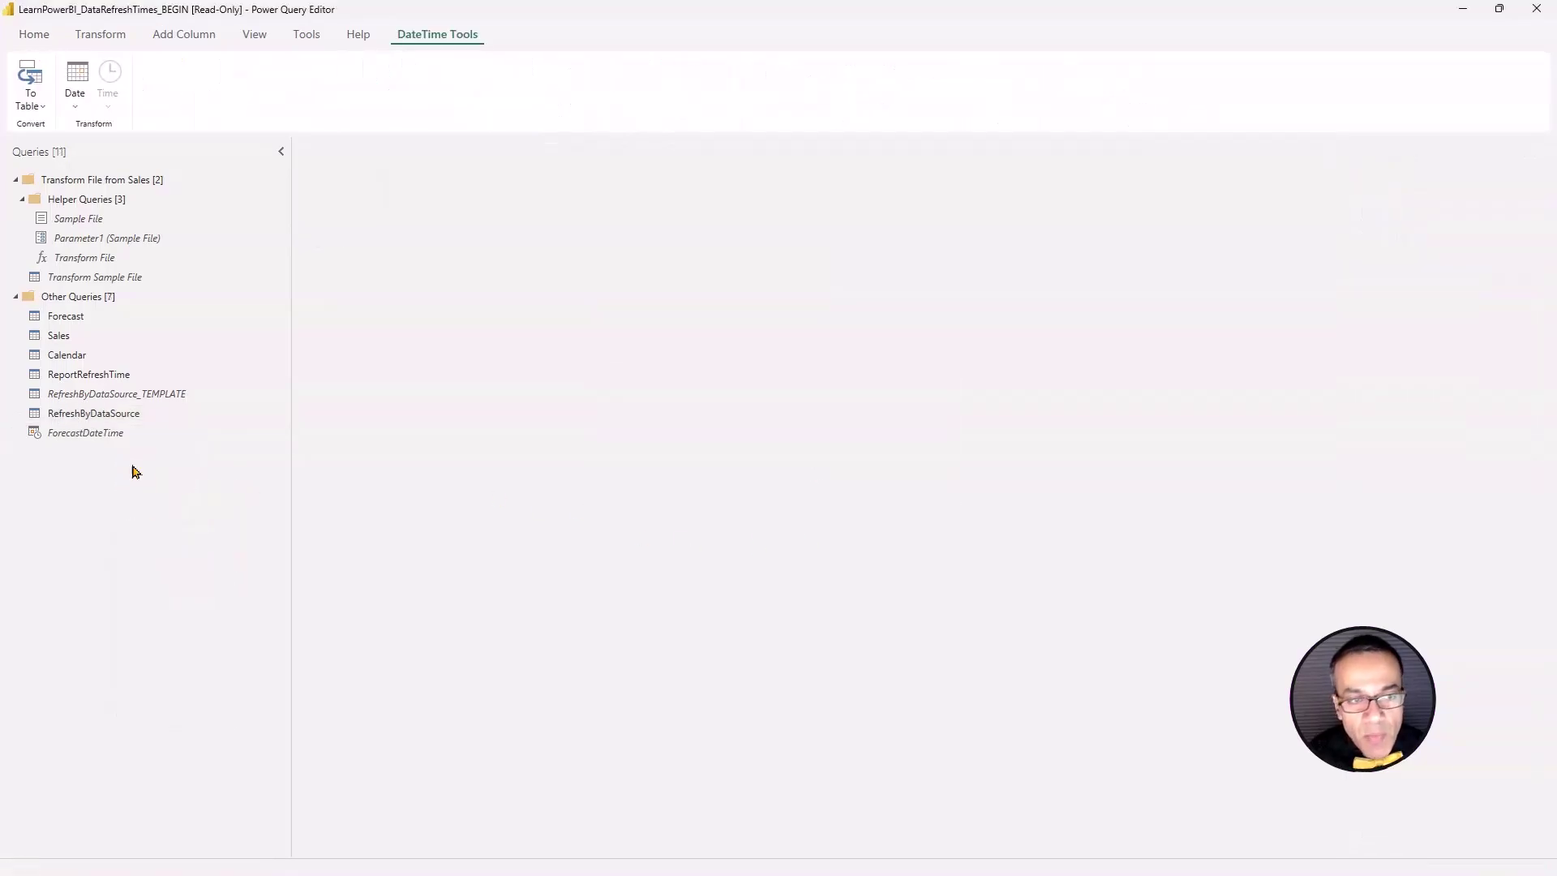
# Step: Review the ForecastDateTime query's name and options, leaving them unchanged
pyautogui.click(129, 437)
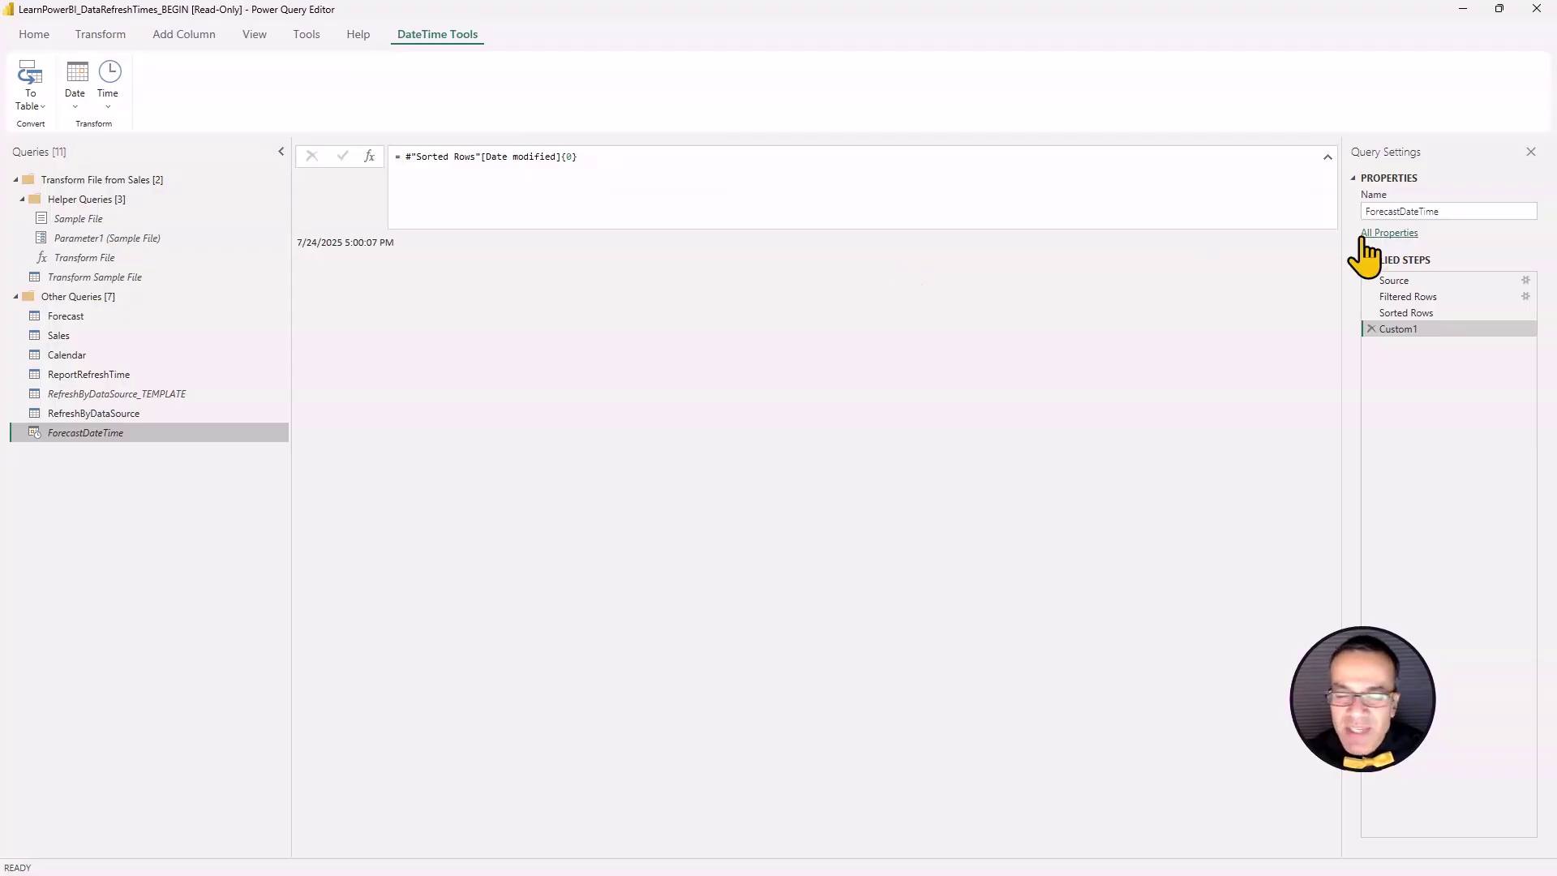
pyautogui.click(1429, 212)
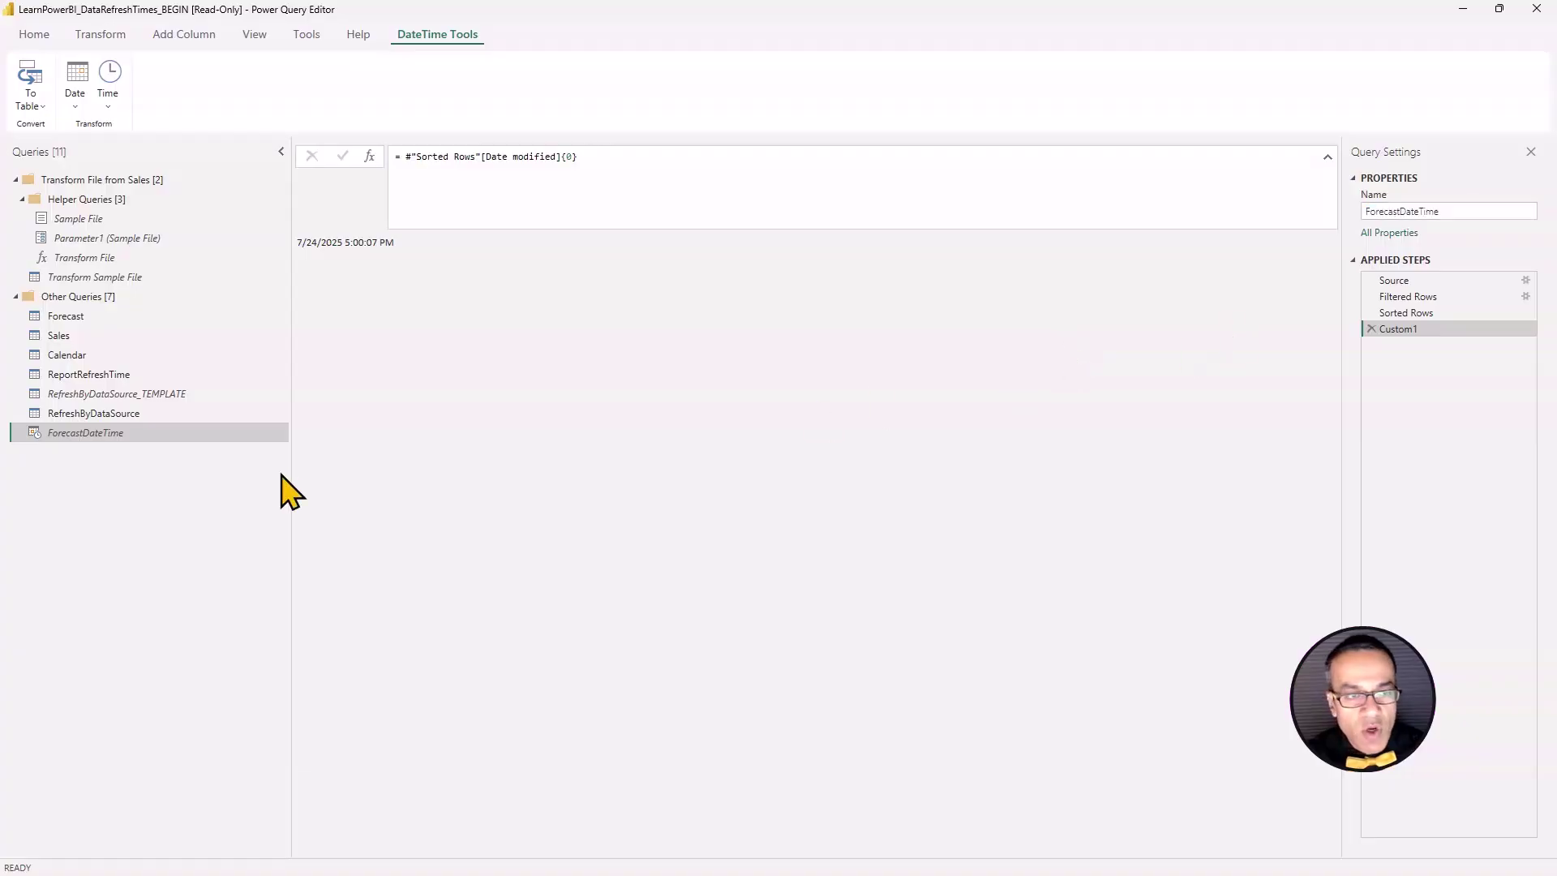
pyautogui.rightClick(119, 436)
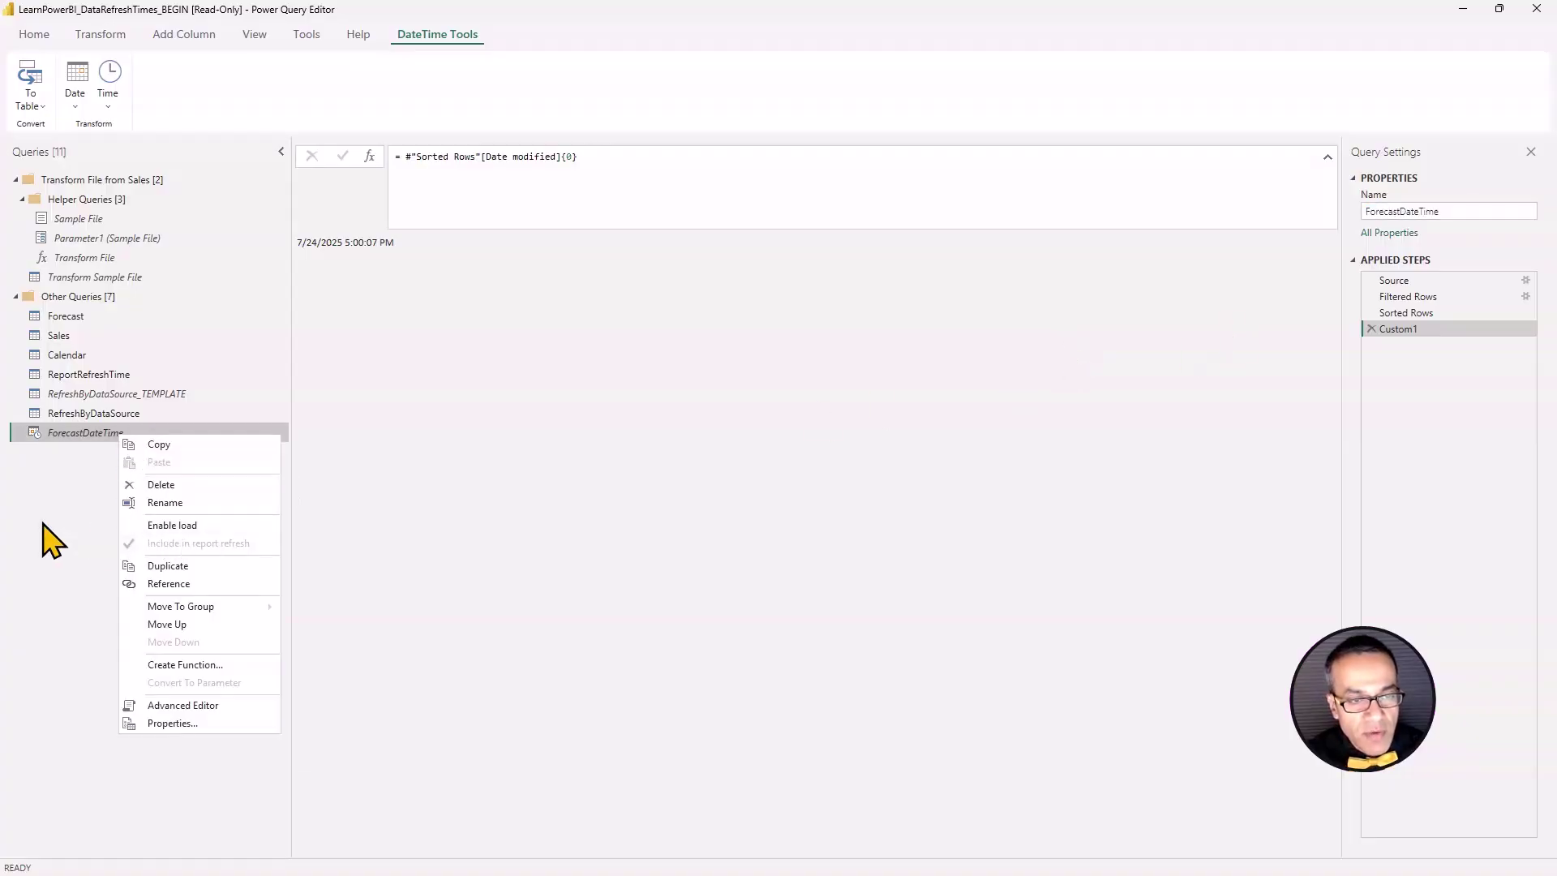
pyautogui.click(81, 499)
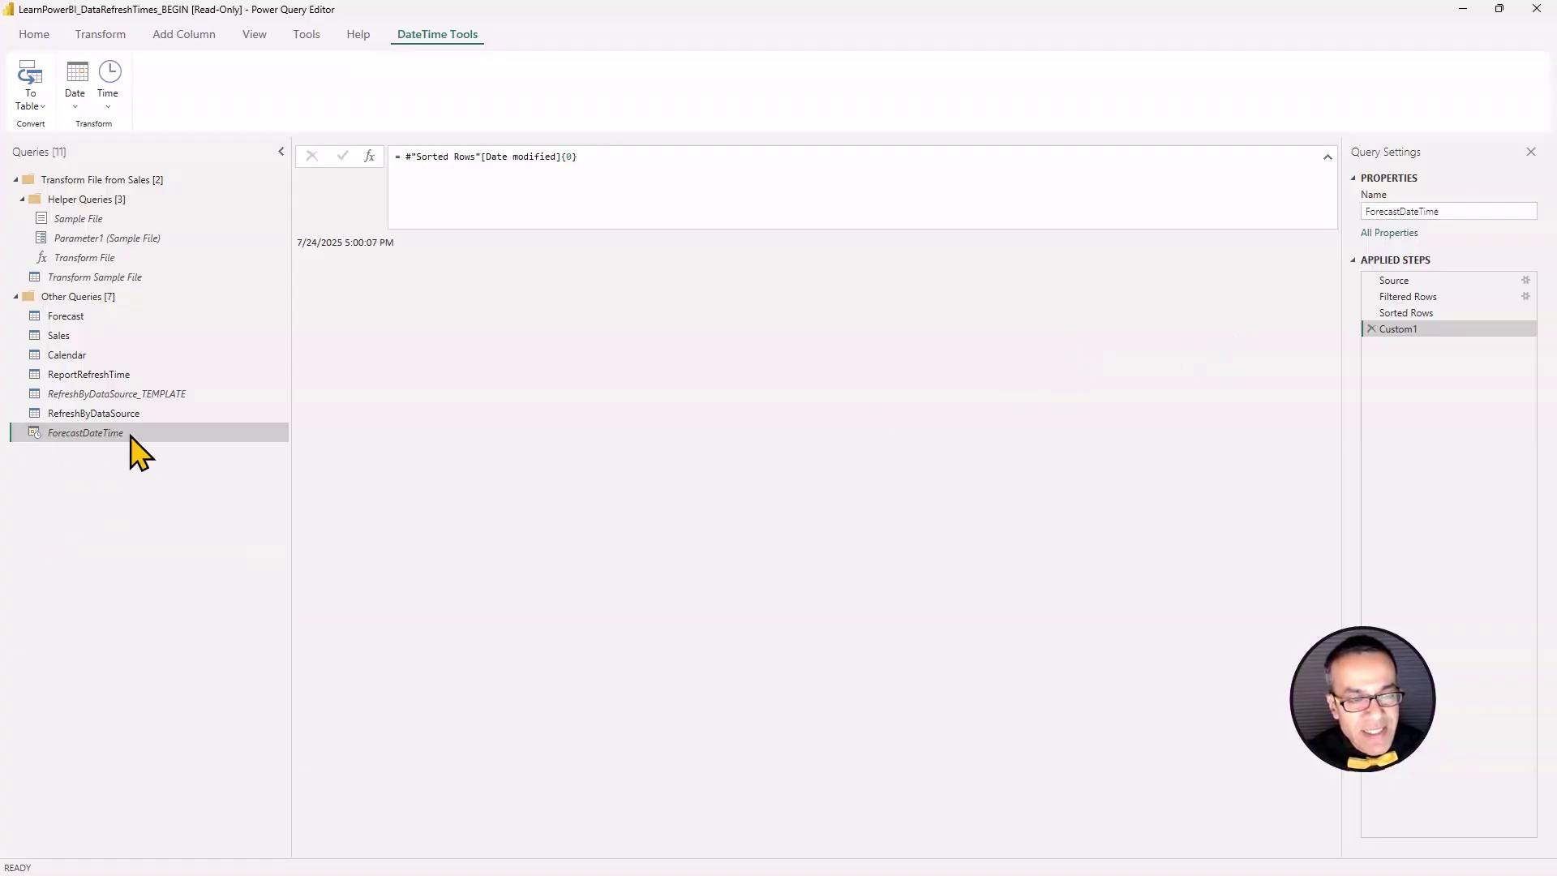
# Step: In RefreshByDataSource's M code, rename Data Source 2 to Forecast and replace its null date-time with ForecastDateTime
pyautogui.click(110, 416)
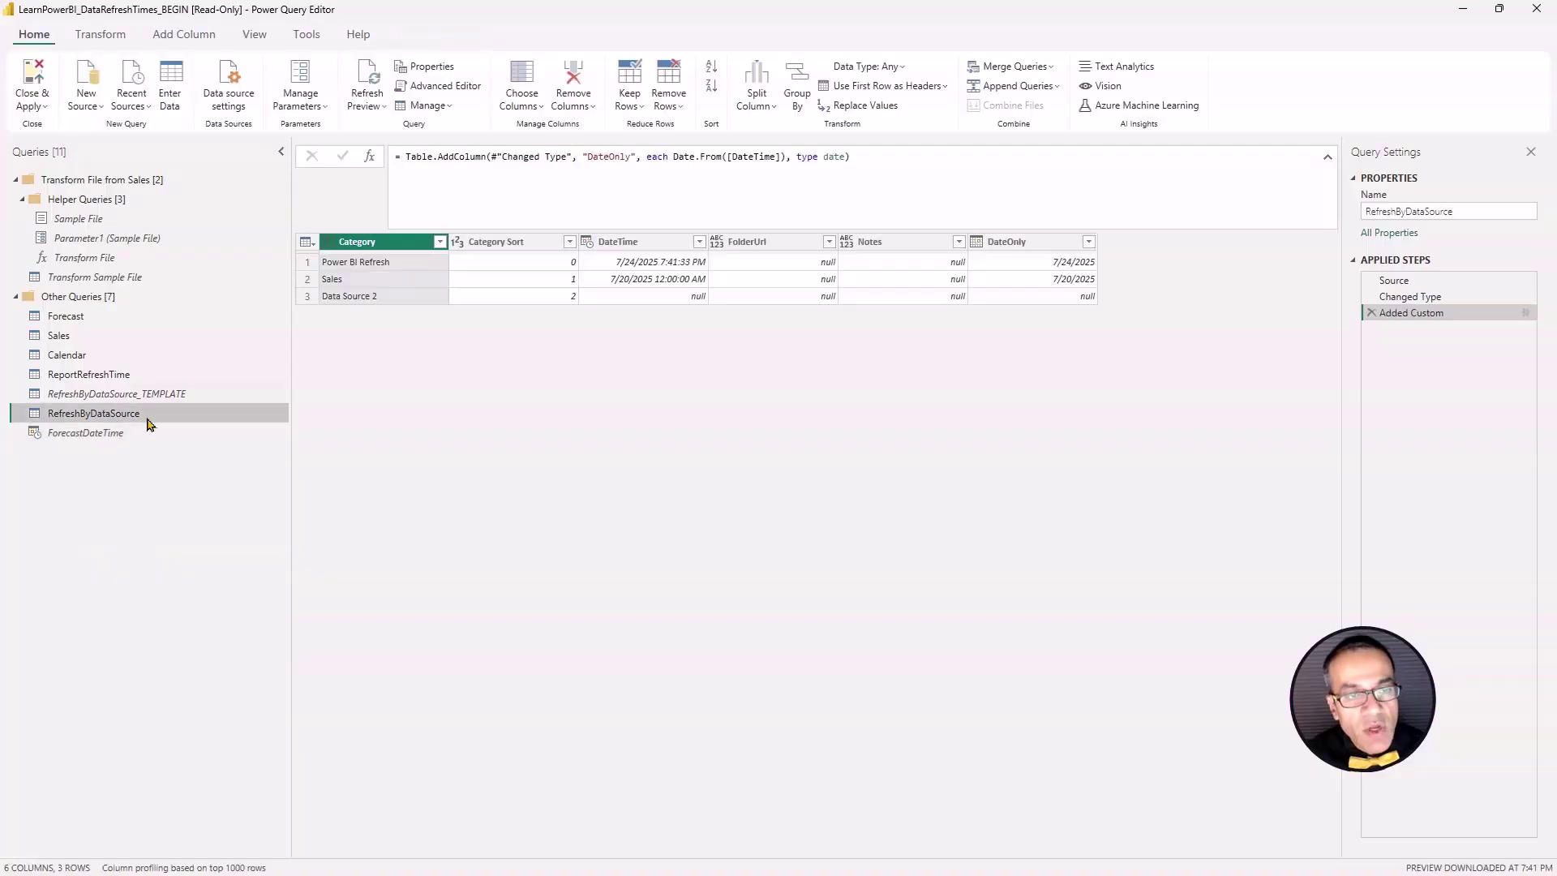
pyautogui.click(438, 86)
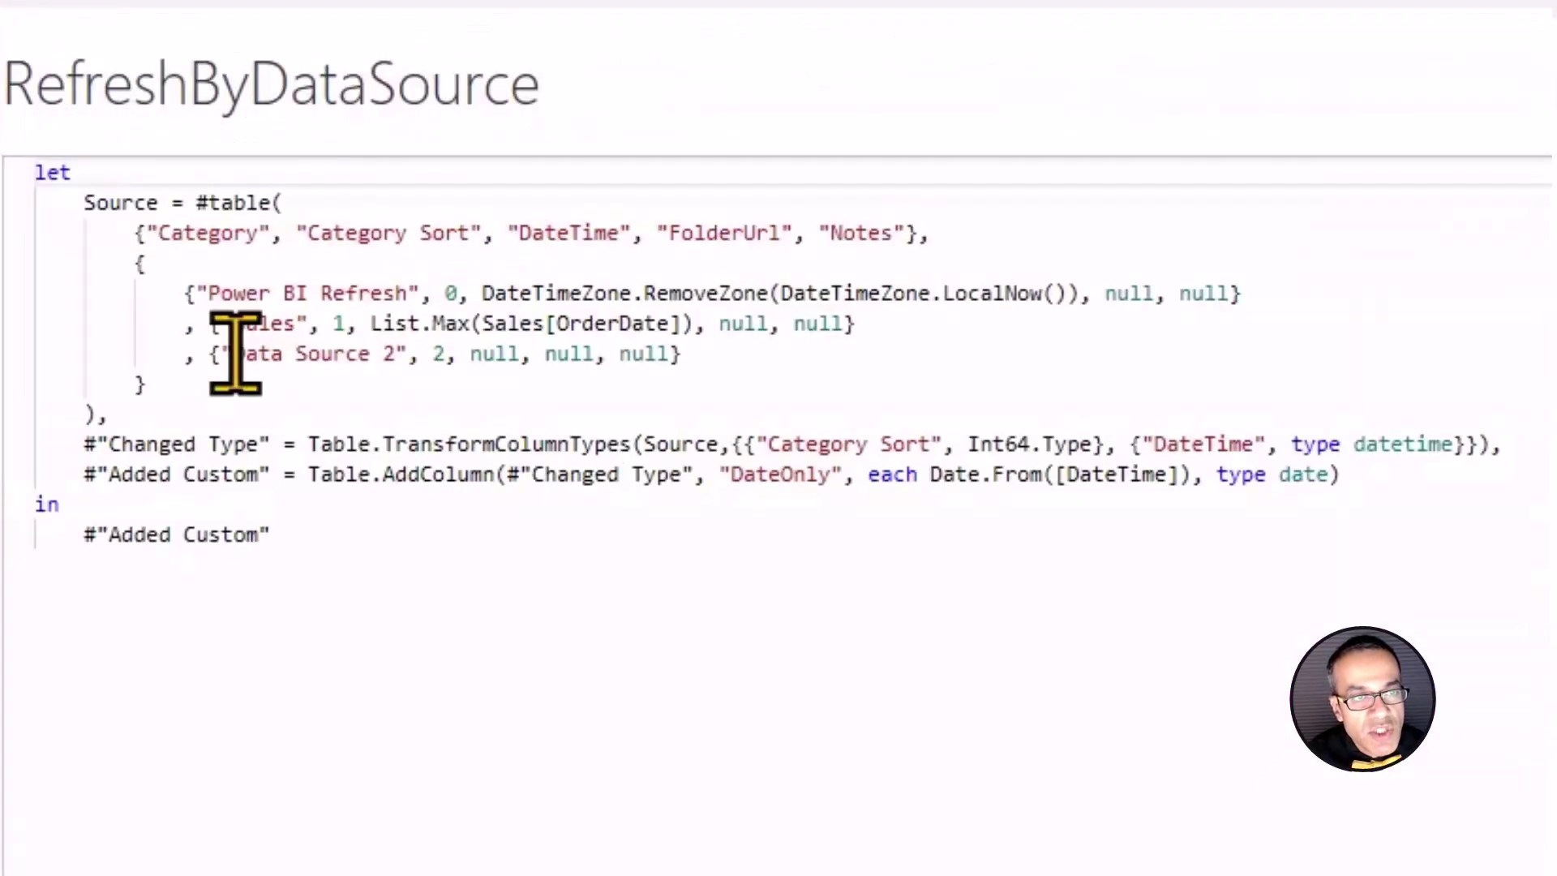
pyautogui.click(120, 164)
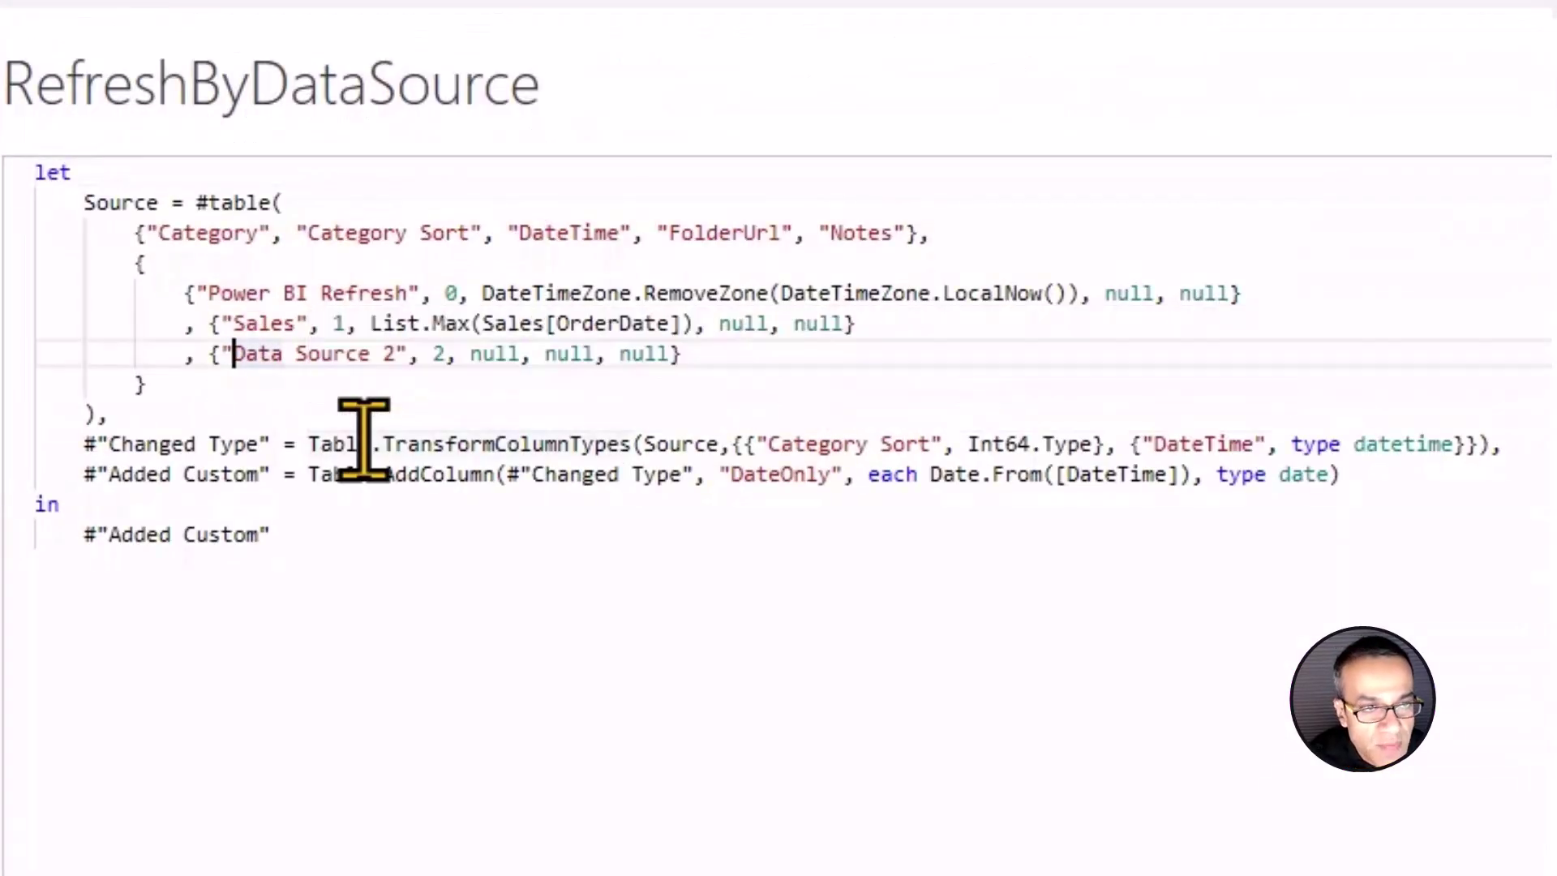
pyautogui.hotkey('ctrl', 'shift', 'Right')
pyautogui.hotkey('ctrl', 'shift', 'Right')
pyautogui.hotkey('ctrl', 'shift', 'Right')
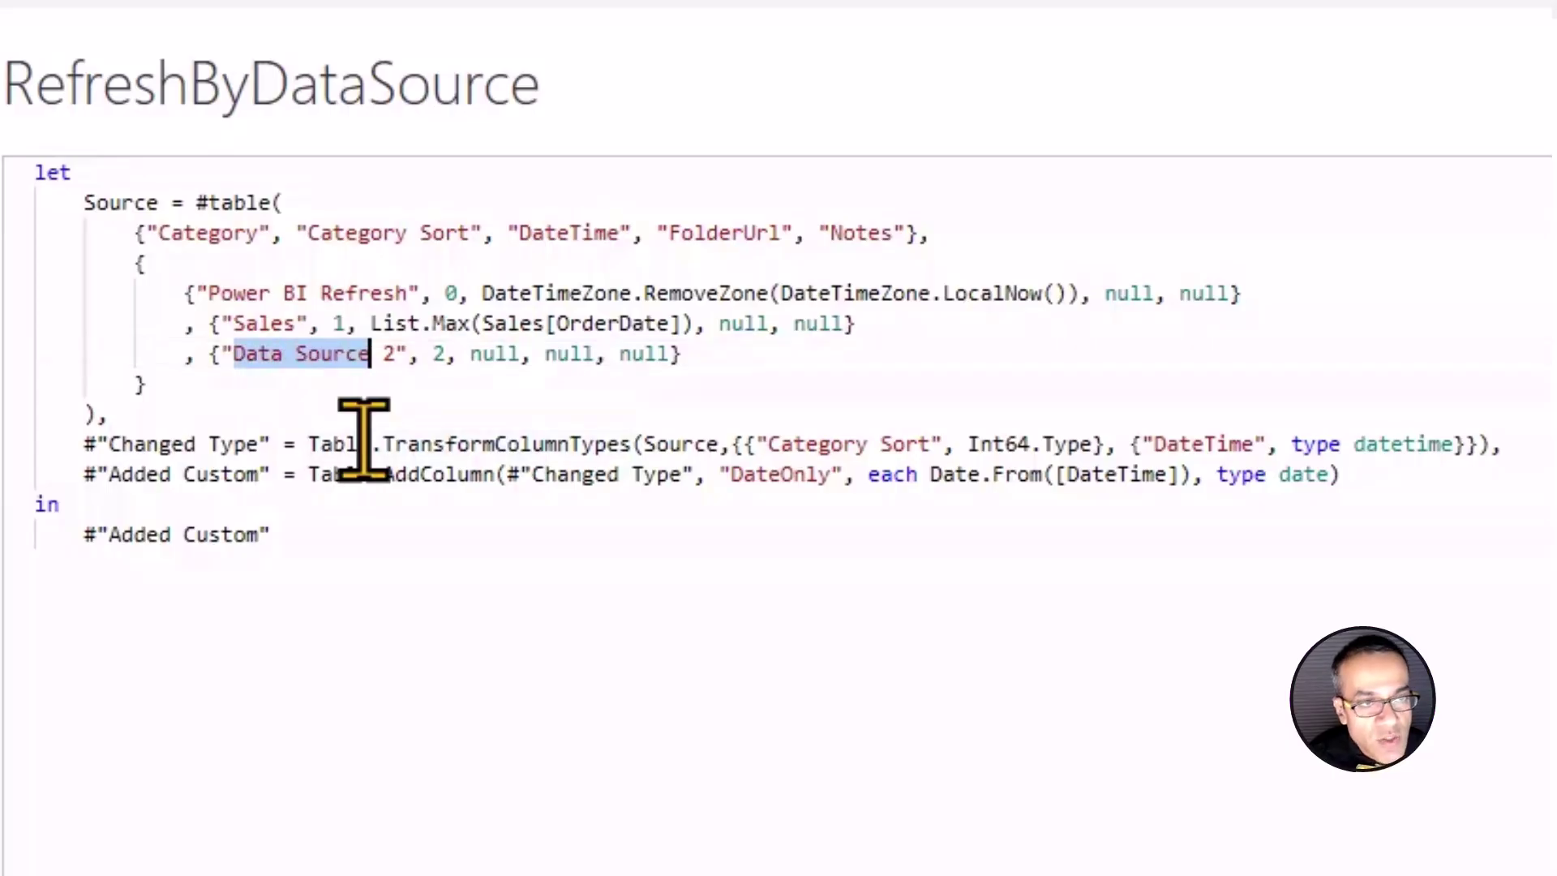
pyautogui.write('Forecast')
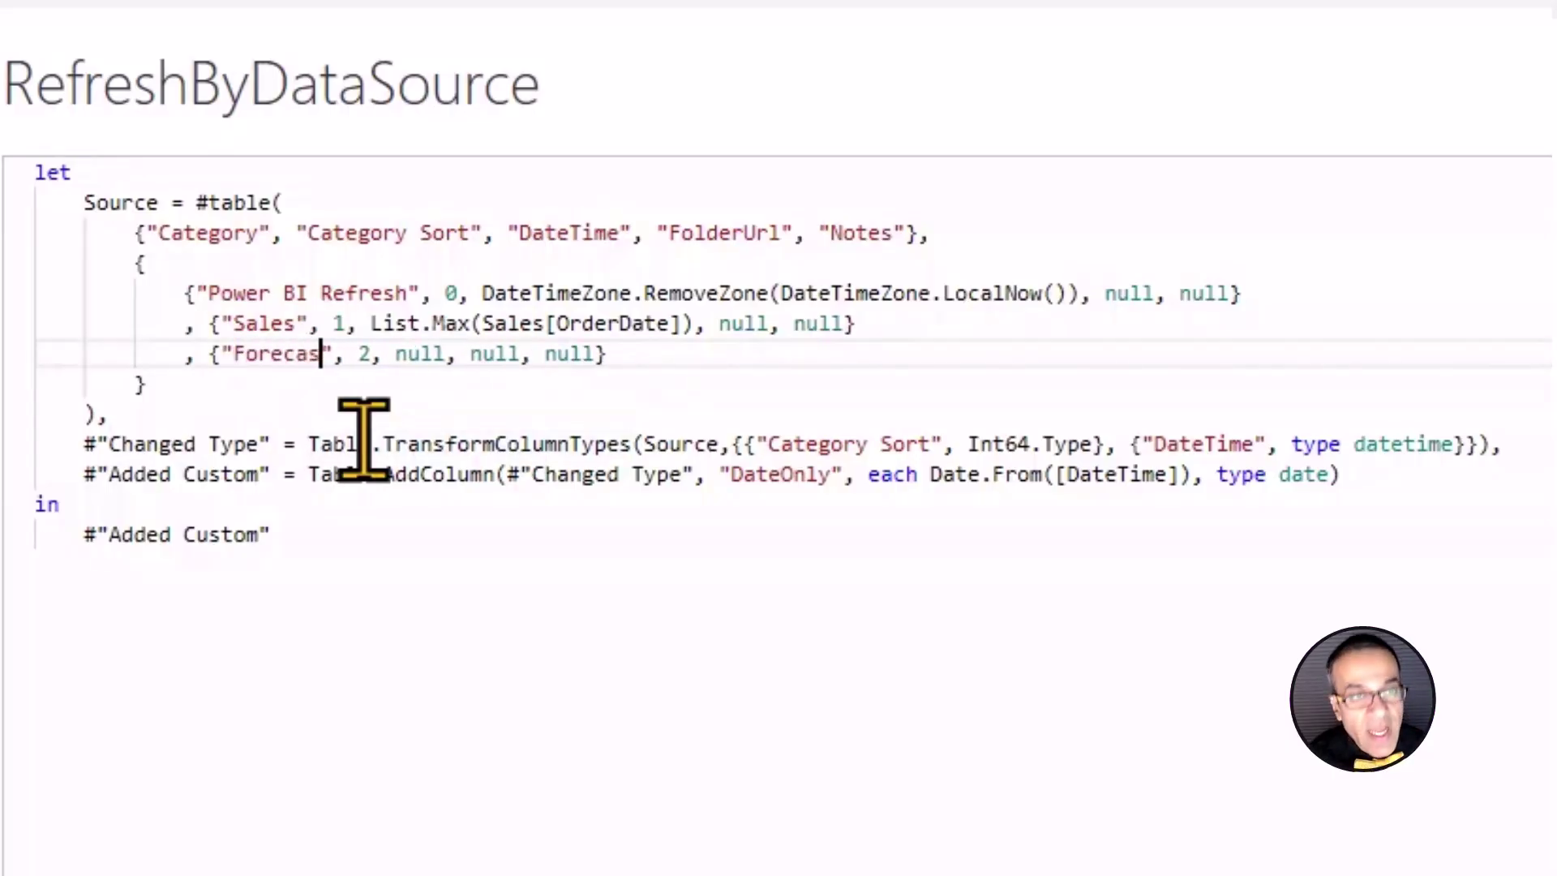
pyautogui.press('Right')
pyautogui.press('Right')
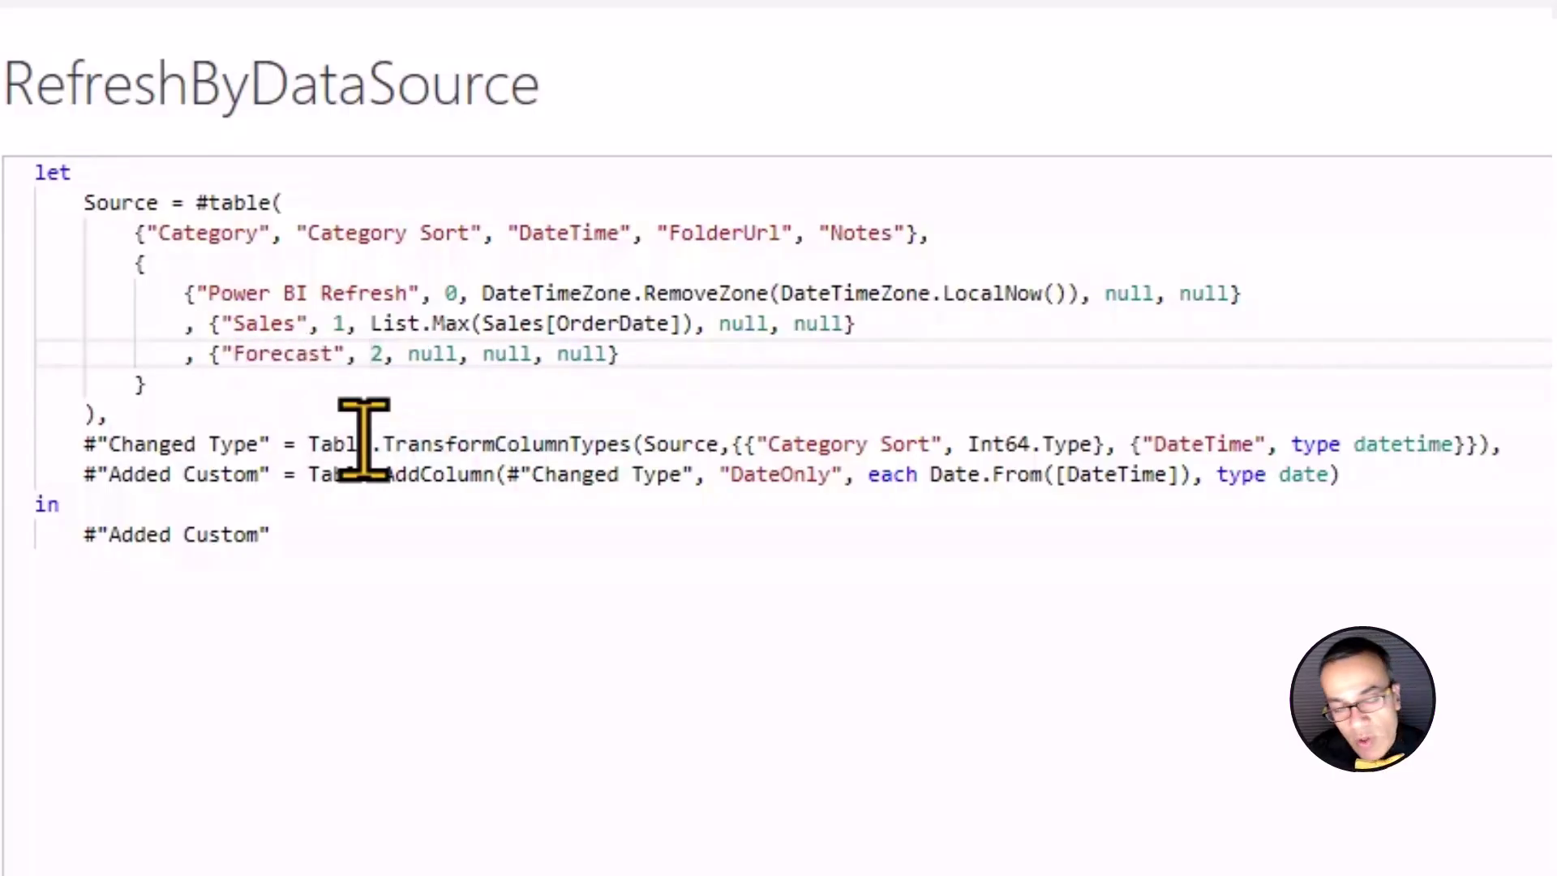
pyautogui.press('Right')
pyautogui.press('Right')
pyautogui.hotkey('ctrl', 'shift', 'Right')
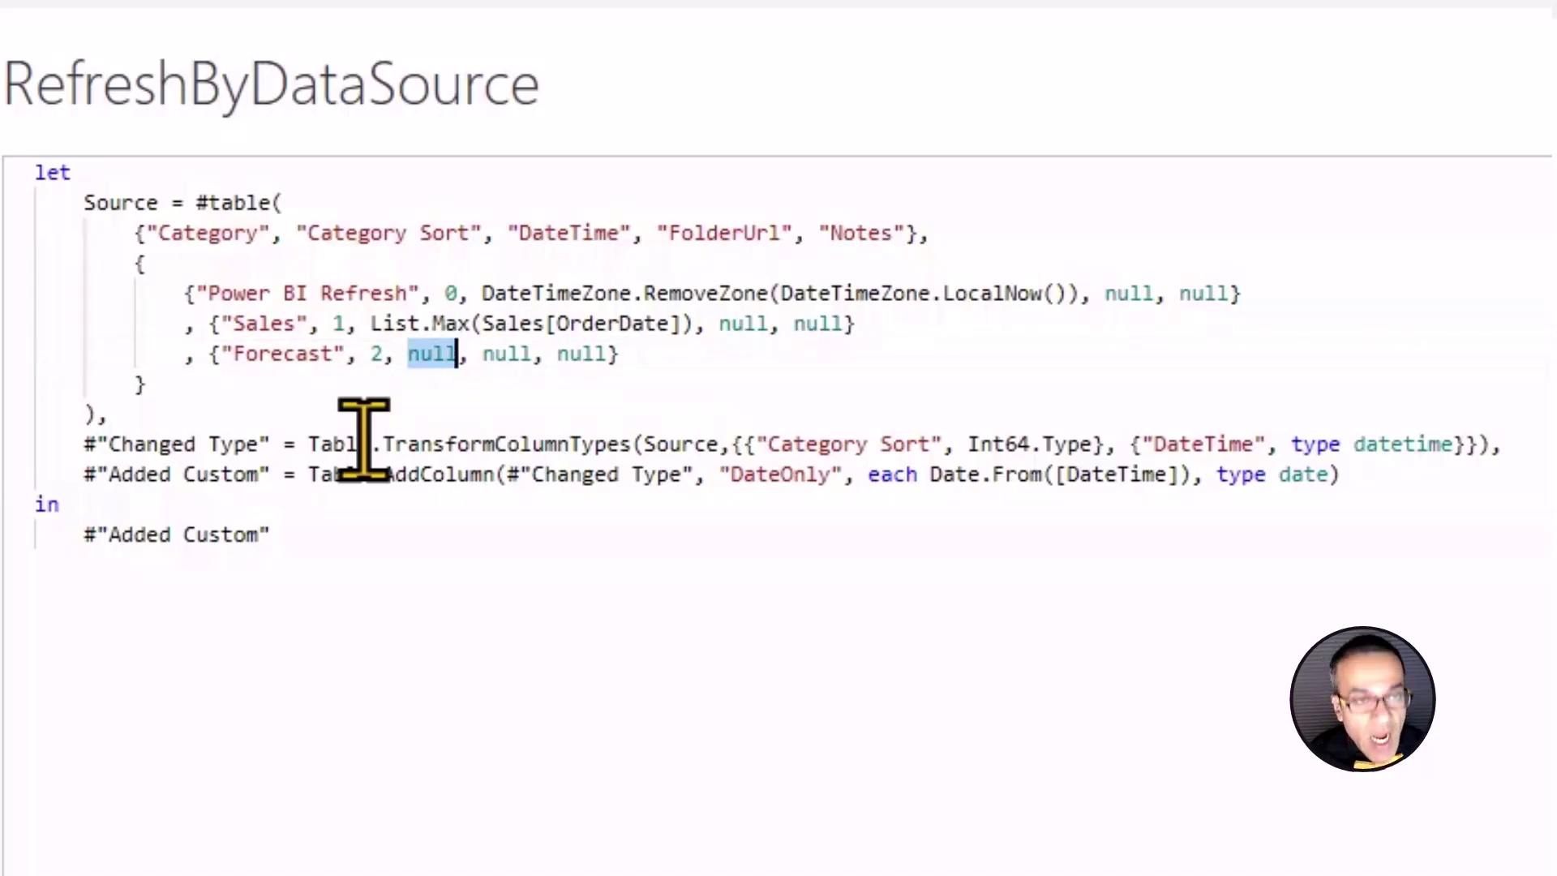
pyautogui.write('ForecastDateTime')
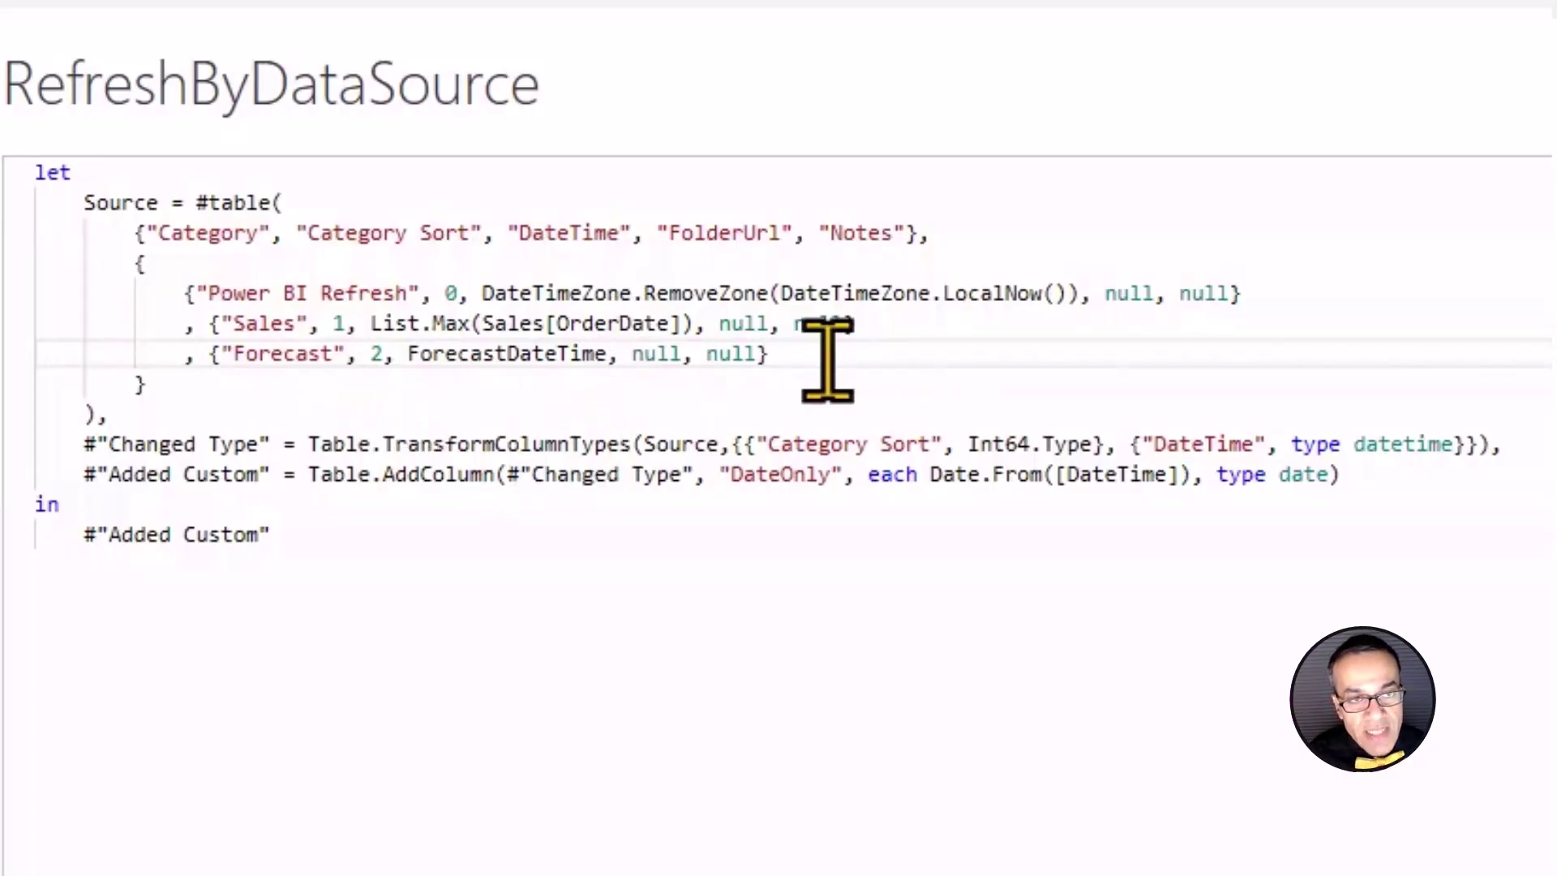
pyautogui.click(1443, 843)
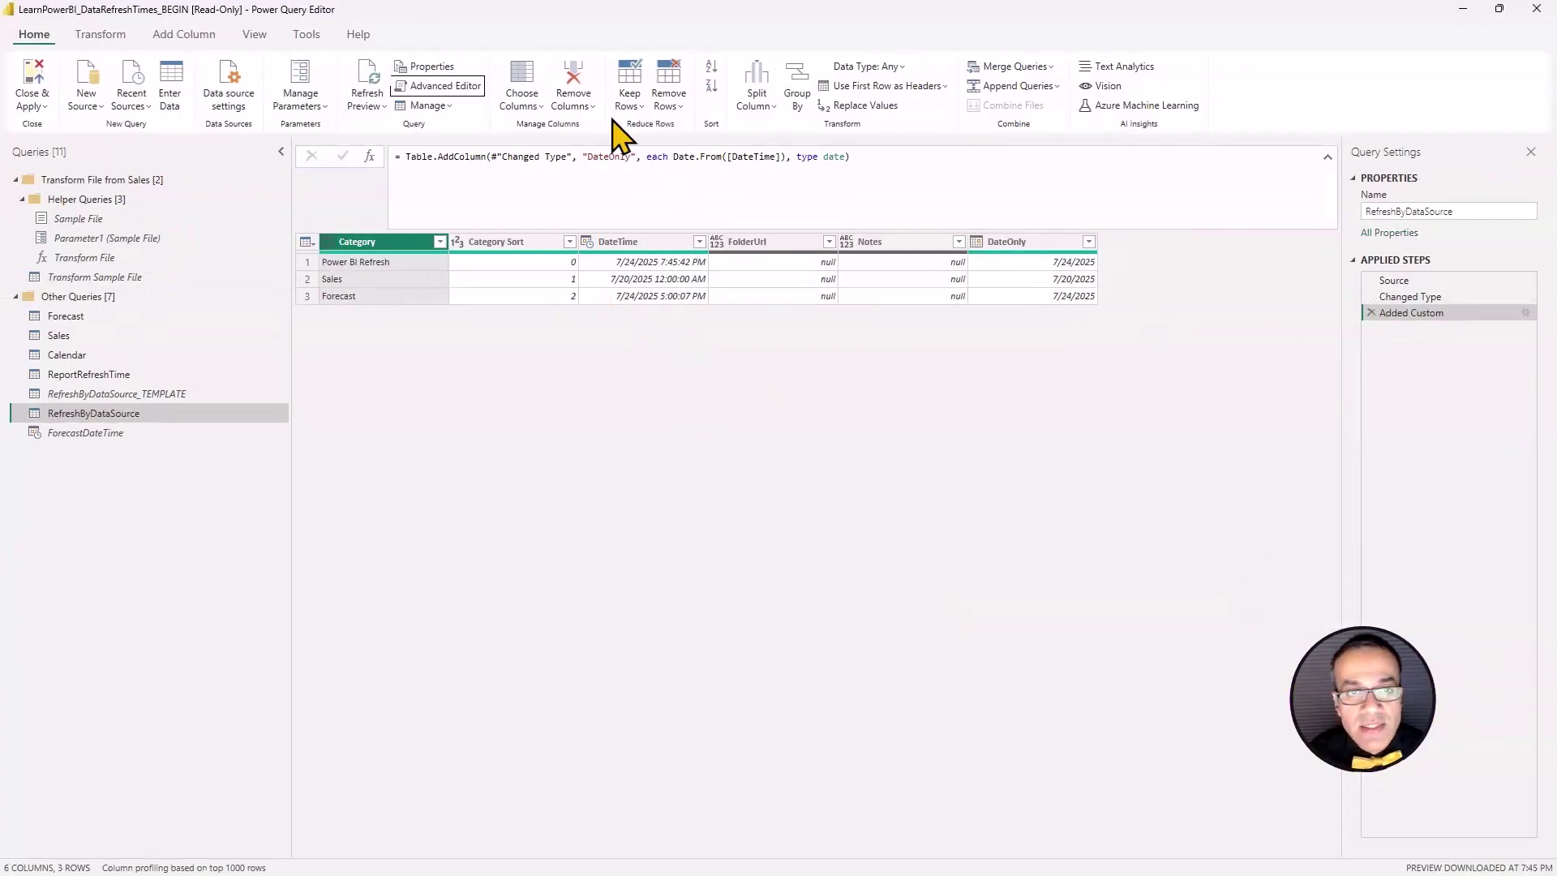
# Step: Rewrite the Forecast row's reference as #"ForecastDateTime" in the Advanced Editor
pyautogui.click(448, 88)
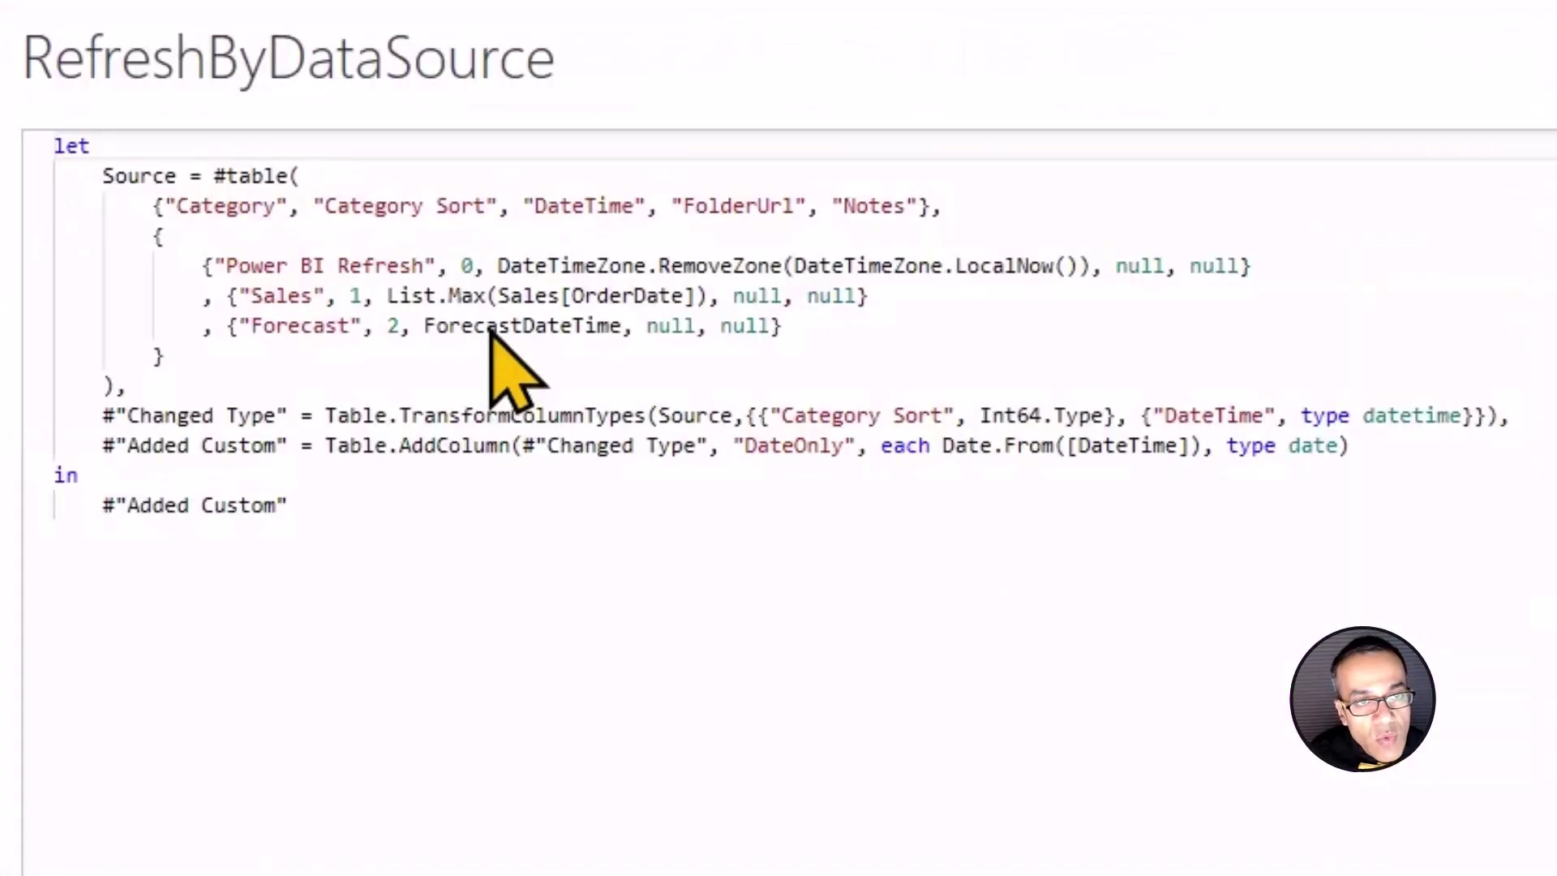
pyautogui.click(491, 329)
pyautogui.hotkey('ctrl', 'Left')
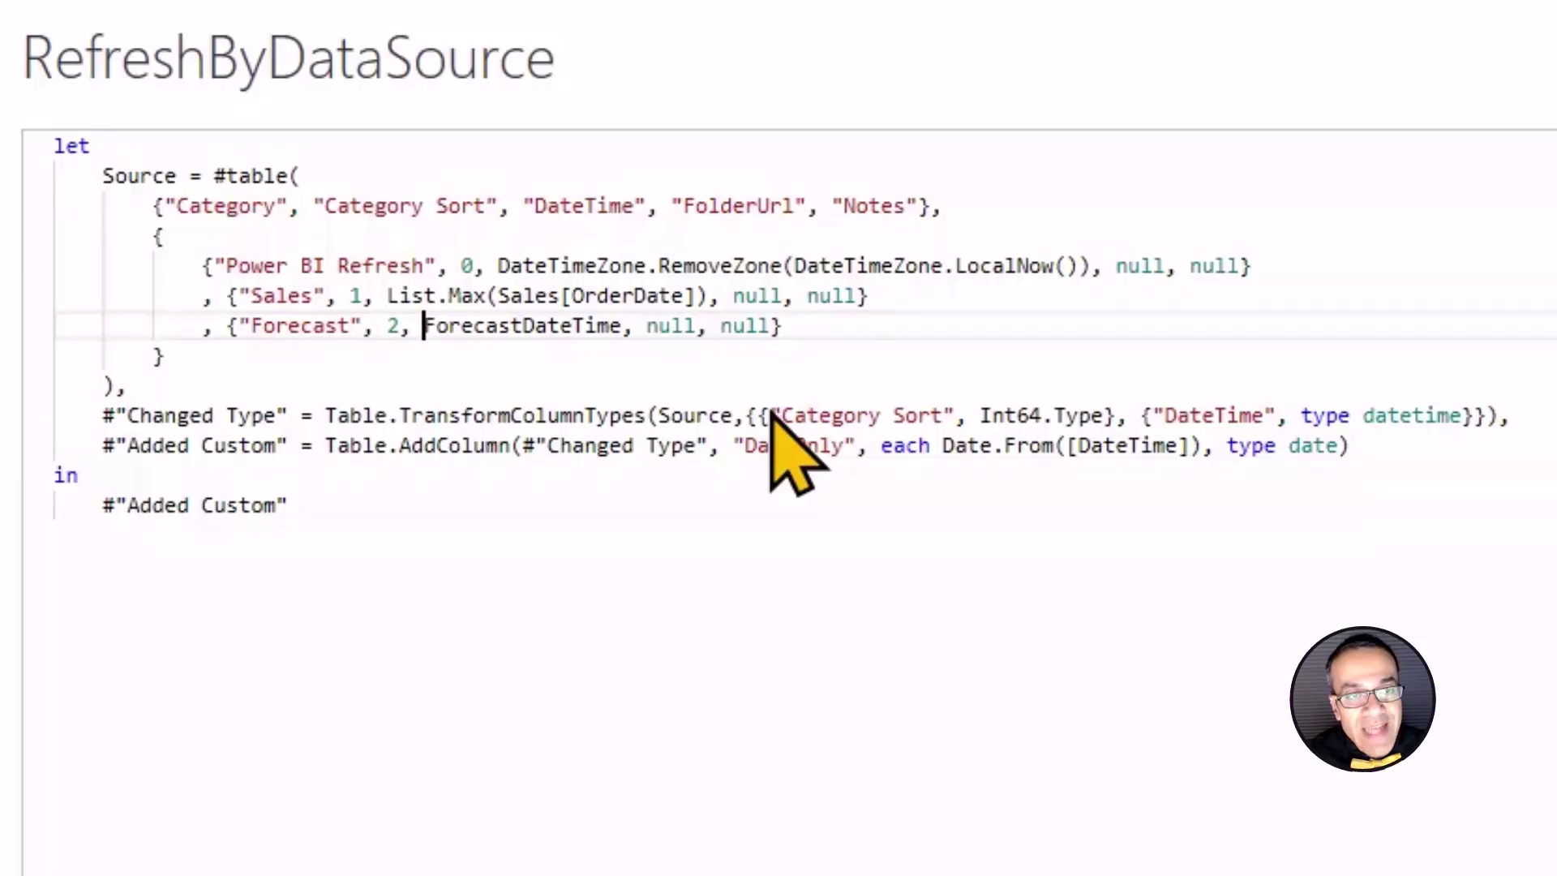
pyautogui.write('#"')
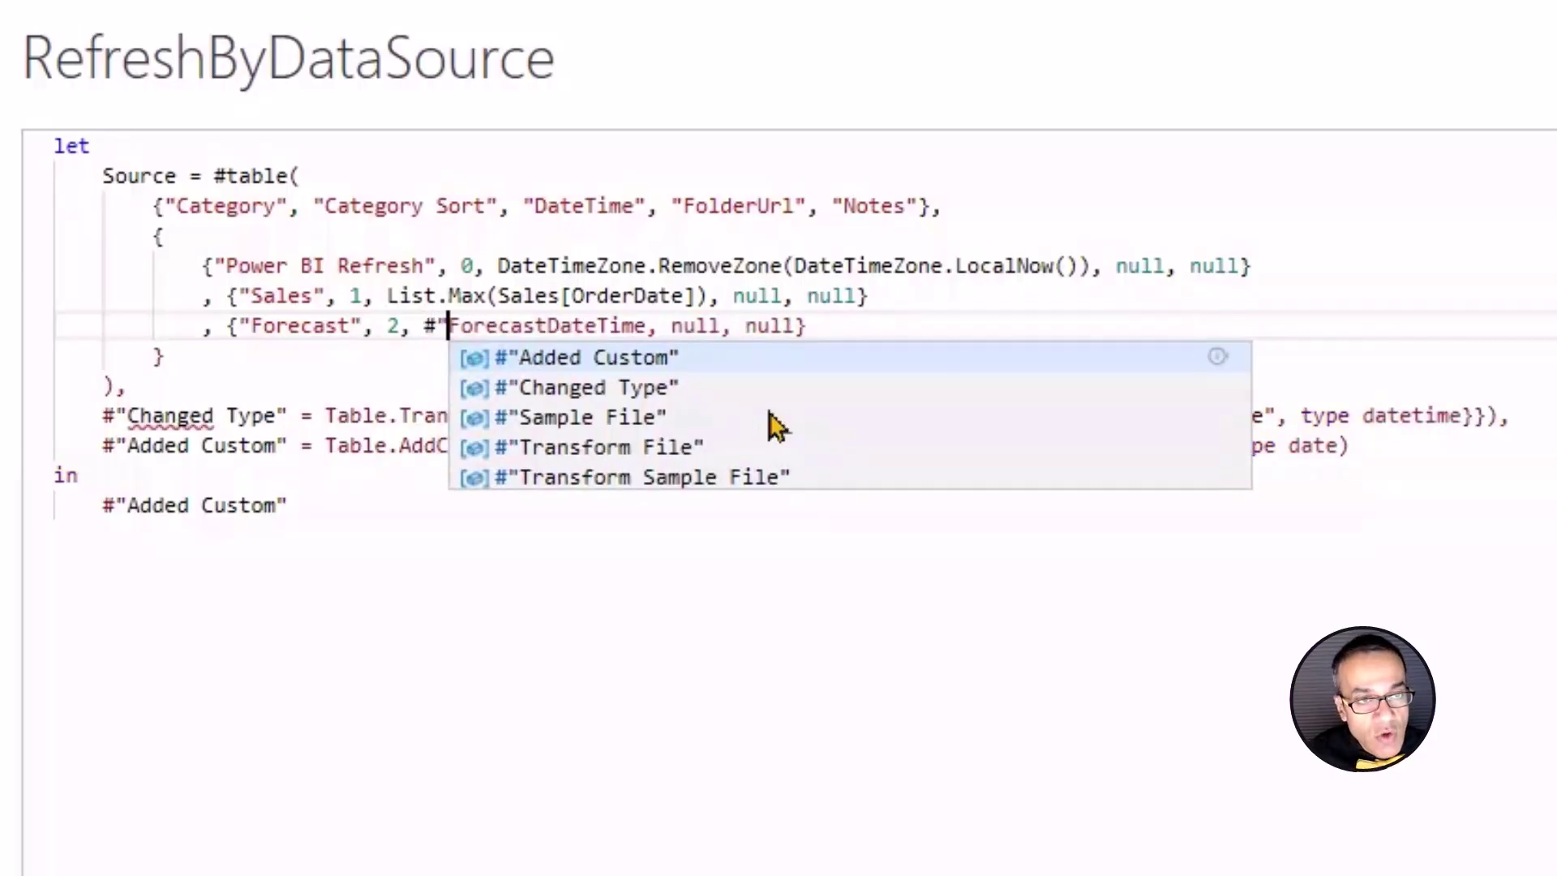
pyautogui.hotkey('ctrl', 'Right')
pyautogui.press('Right')
pyautogui.write('"')
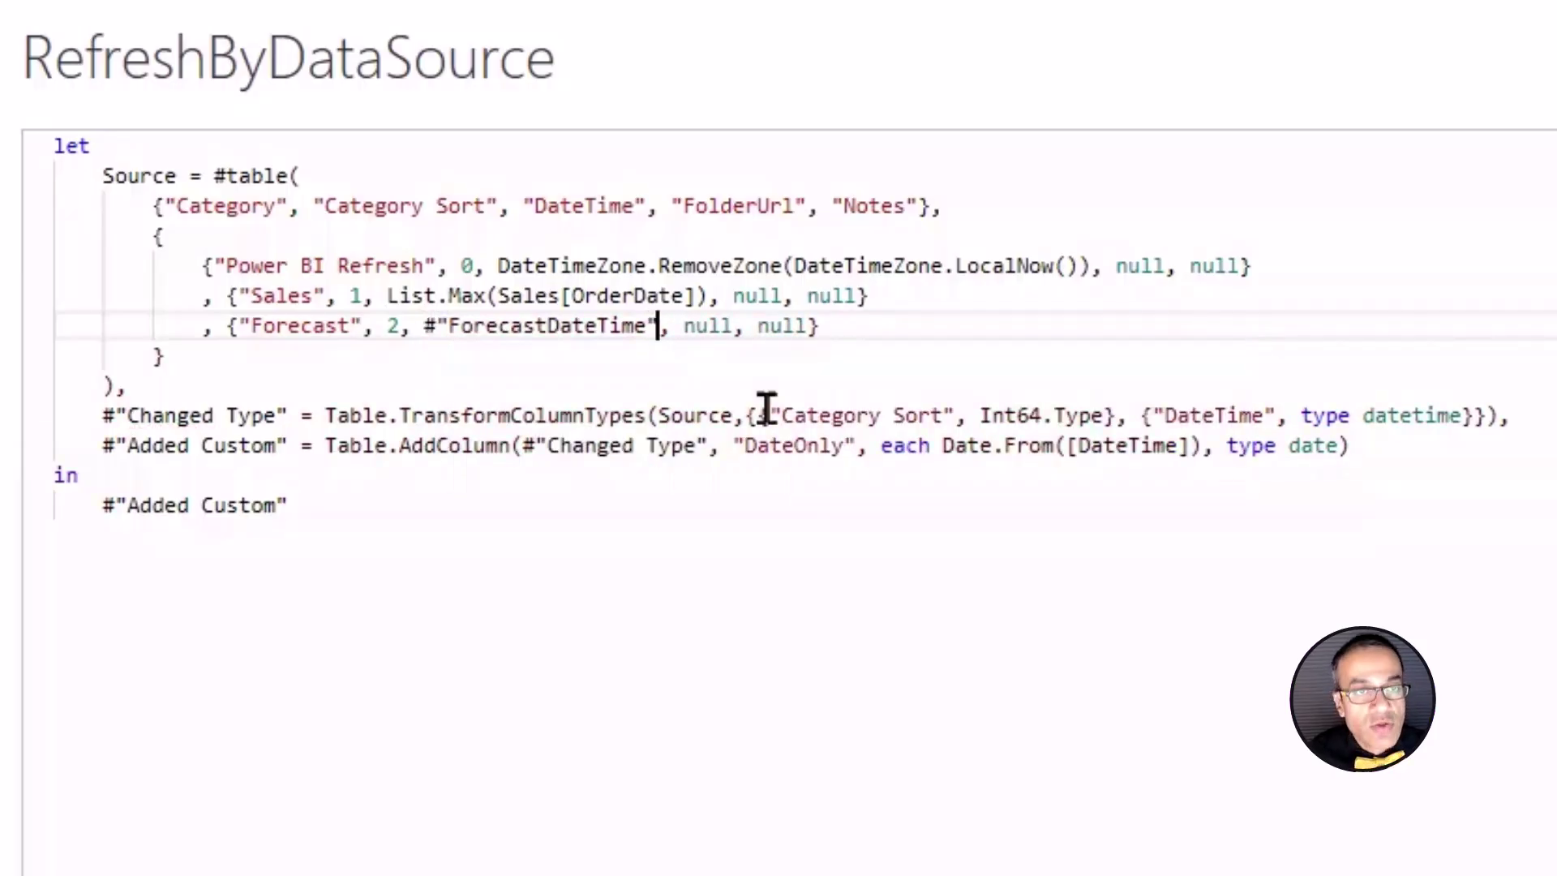
# Step: Compare it with the #"Changed Type" step syntax and return to the #"ForecastDateTime" reference
pyautogui.press('Down')
pyautogui.press('Down')
pyautogui.press('Down')
pyautogui.press('Home')
pyautogui.hotkey('shift', 'Right')
pyautogui.hotkey('shift', 'Right')
pyautogui.hotkey('ctrl', 'shift', 'Right')
pyautogui.hotkey('ctrl', 'shift', 'Right')
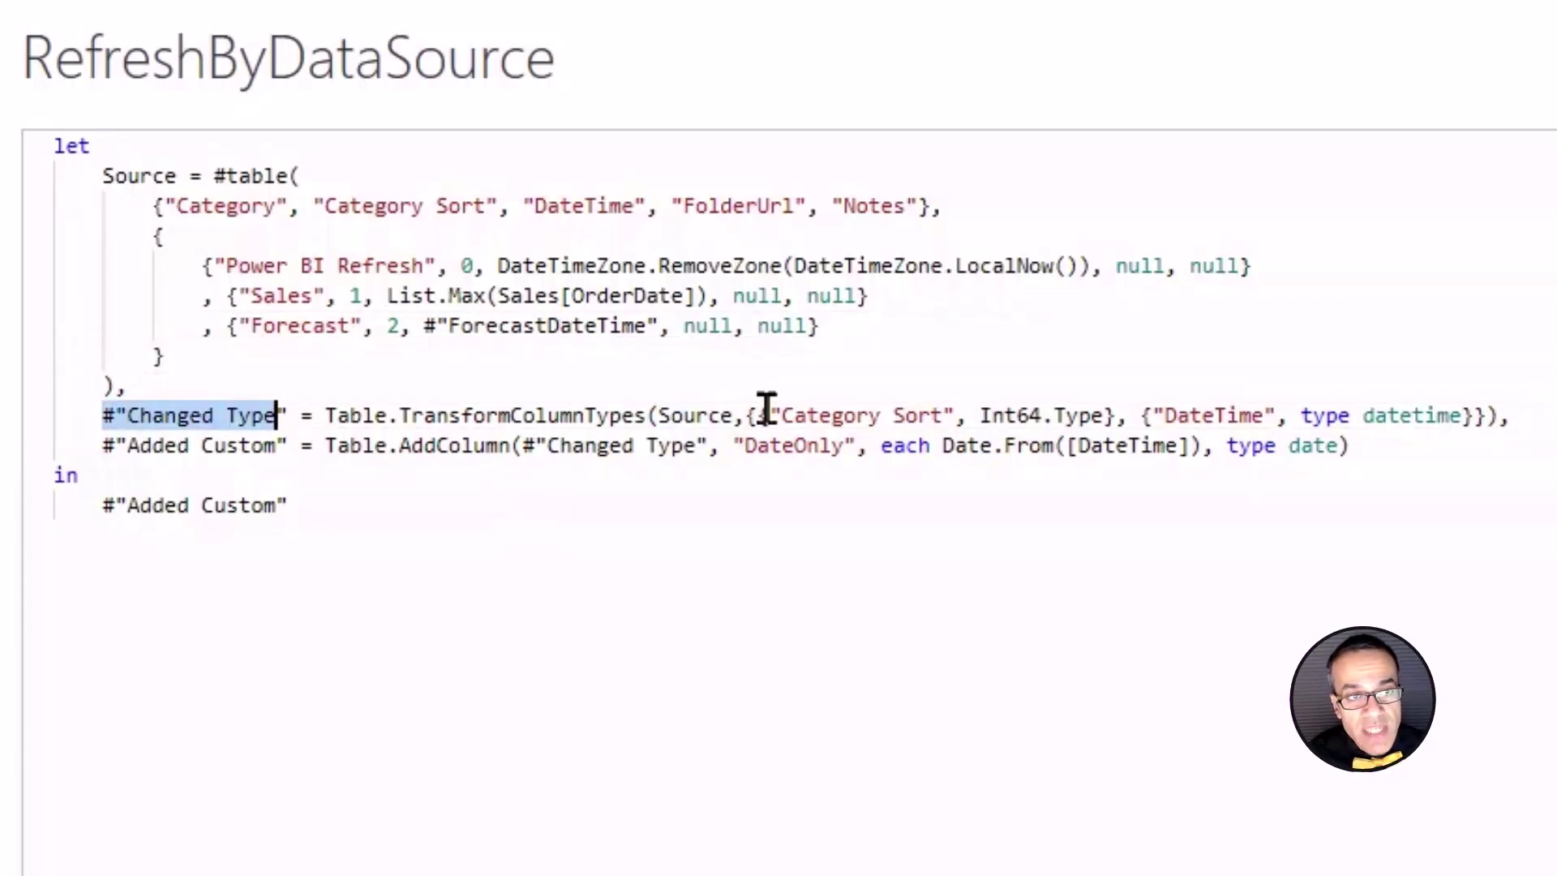
pyautogui.press('Left')
pyautogui.press('Right')
pyautogui.press('Right')
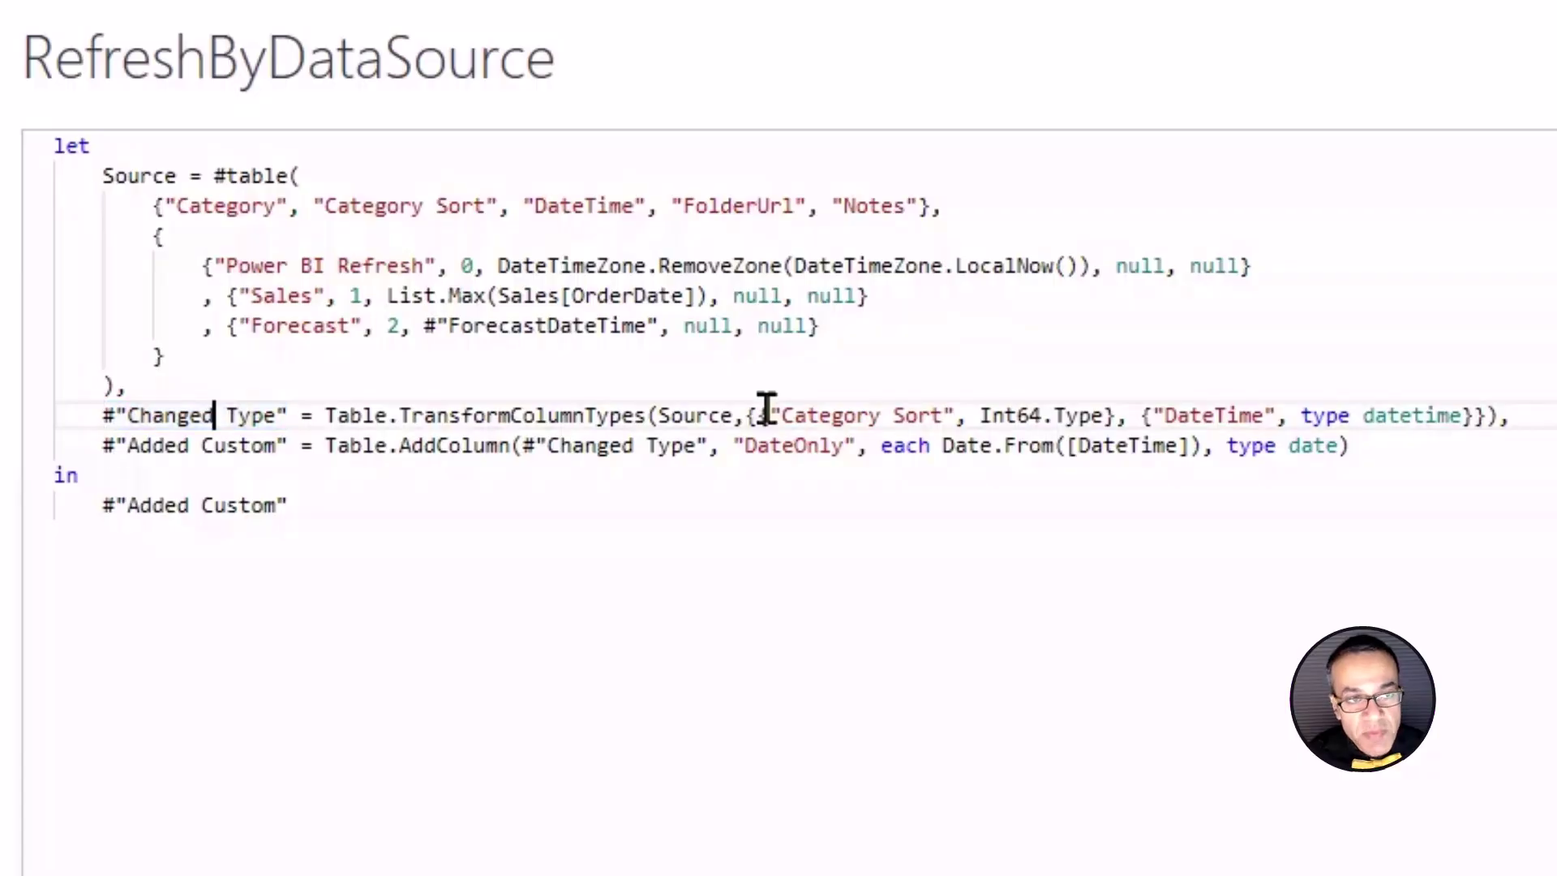
pyautogui.press('Down')
pyautogui.press('Left')
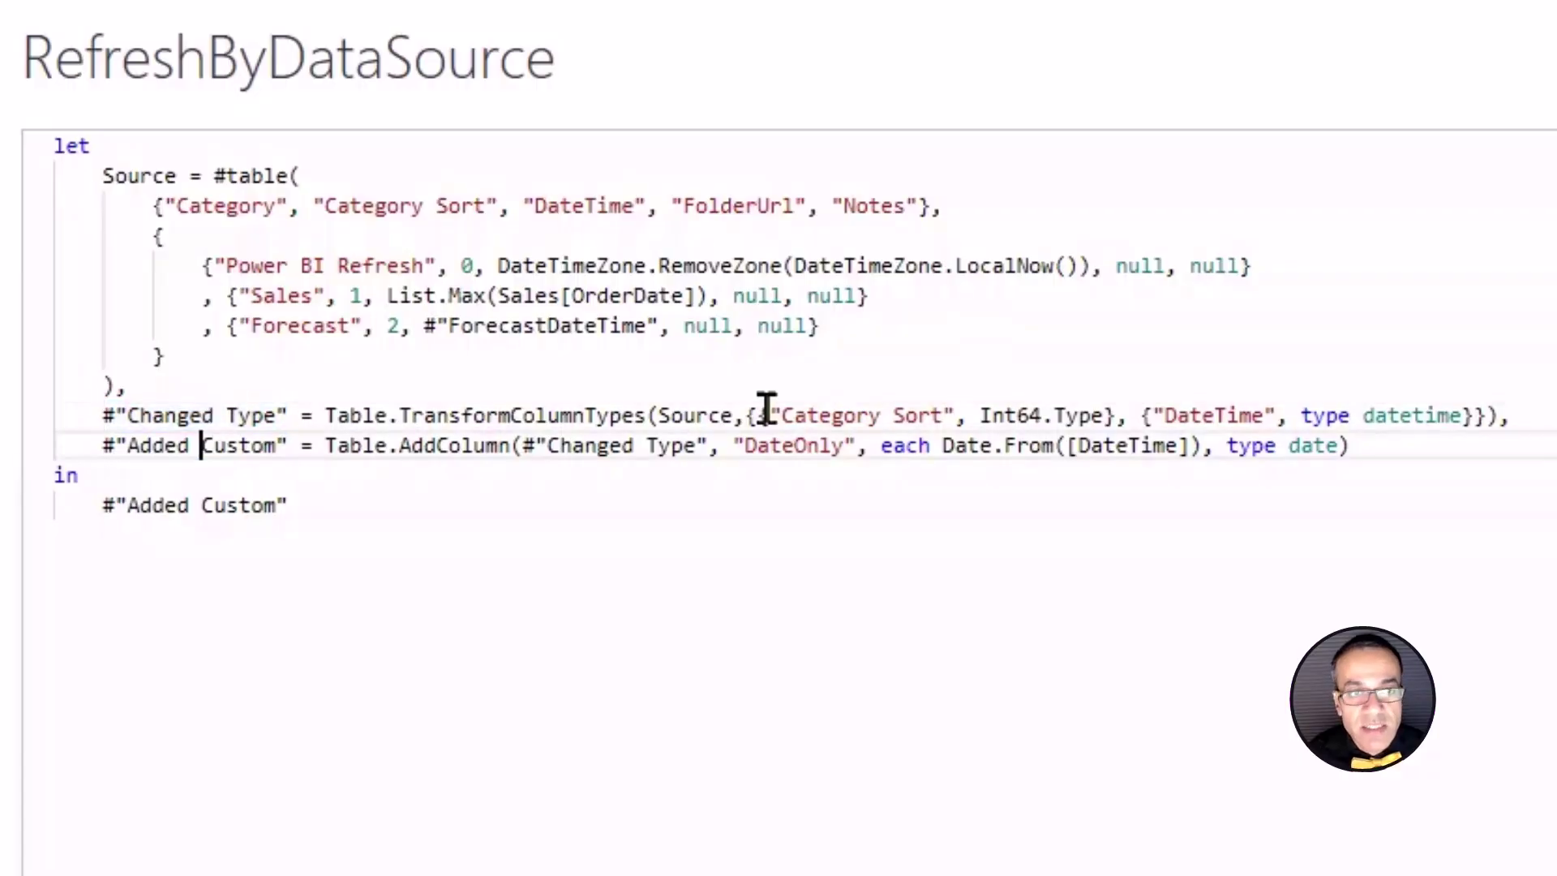
pyautogui.click(654, 324)
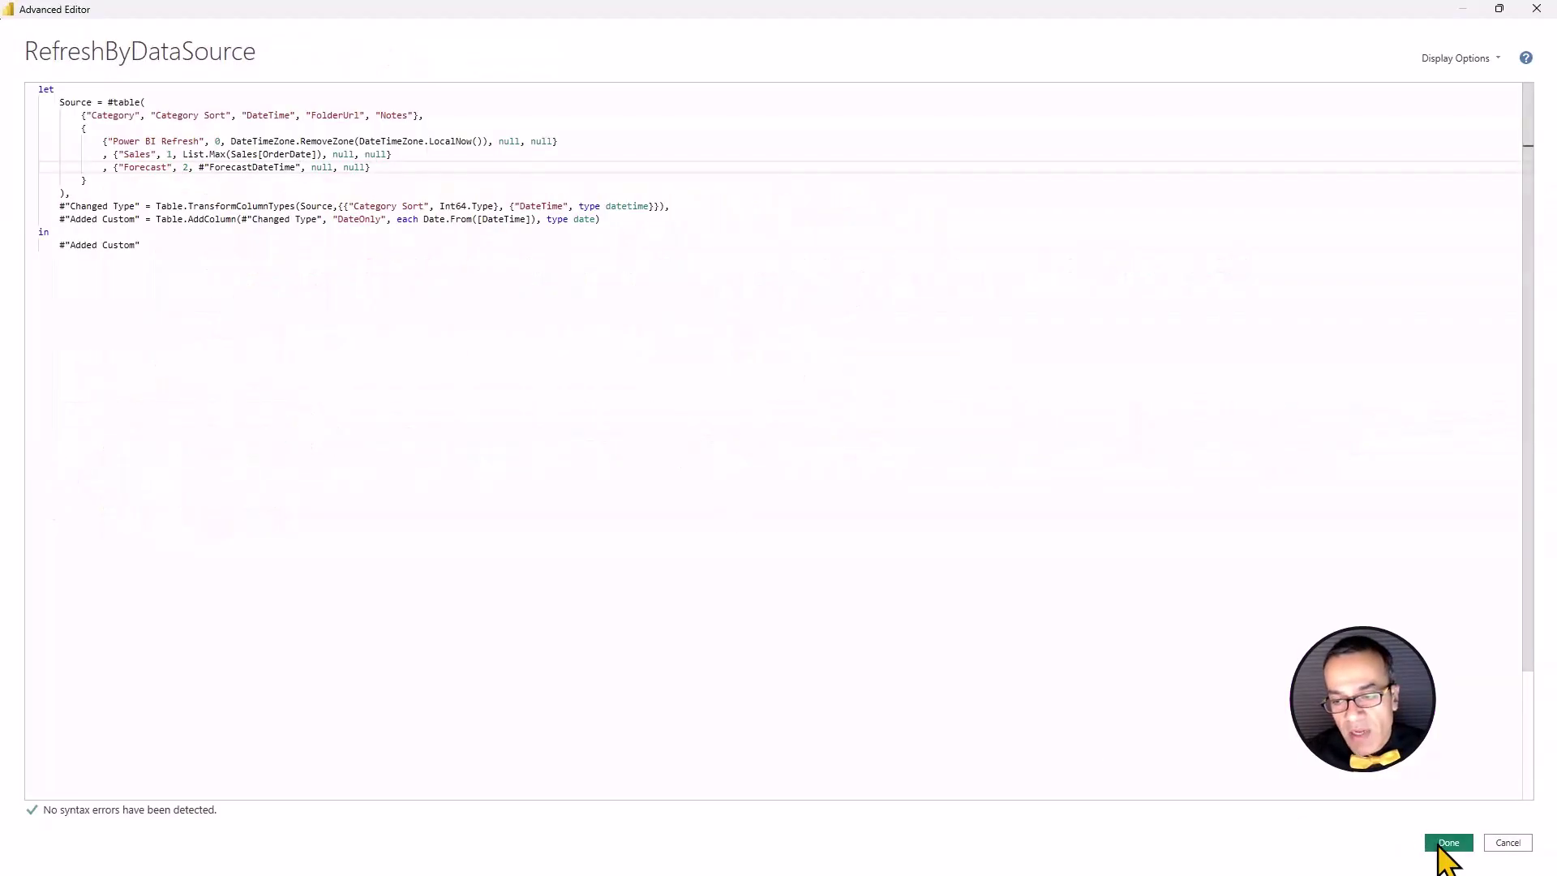
# Step: Apply the query changes, then duplicate the END page and name the copy END1
pyautogui.click(1448, 843)
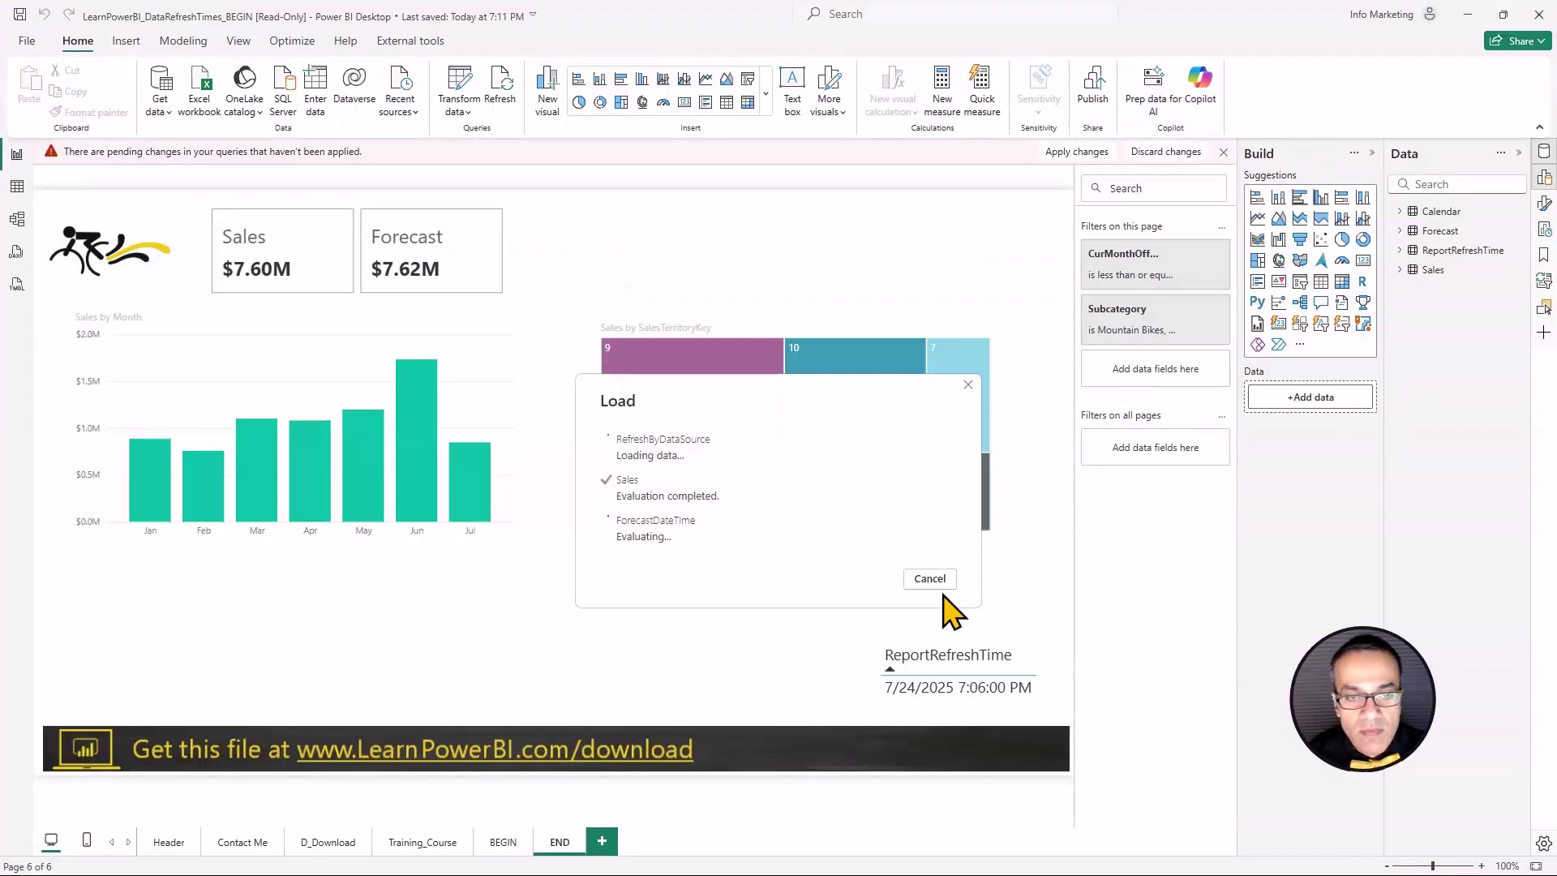
pyautogui.rightClick(566, 847)
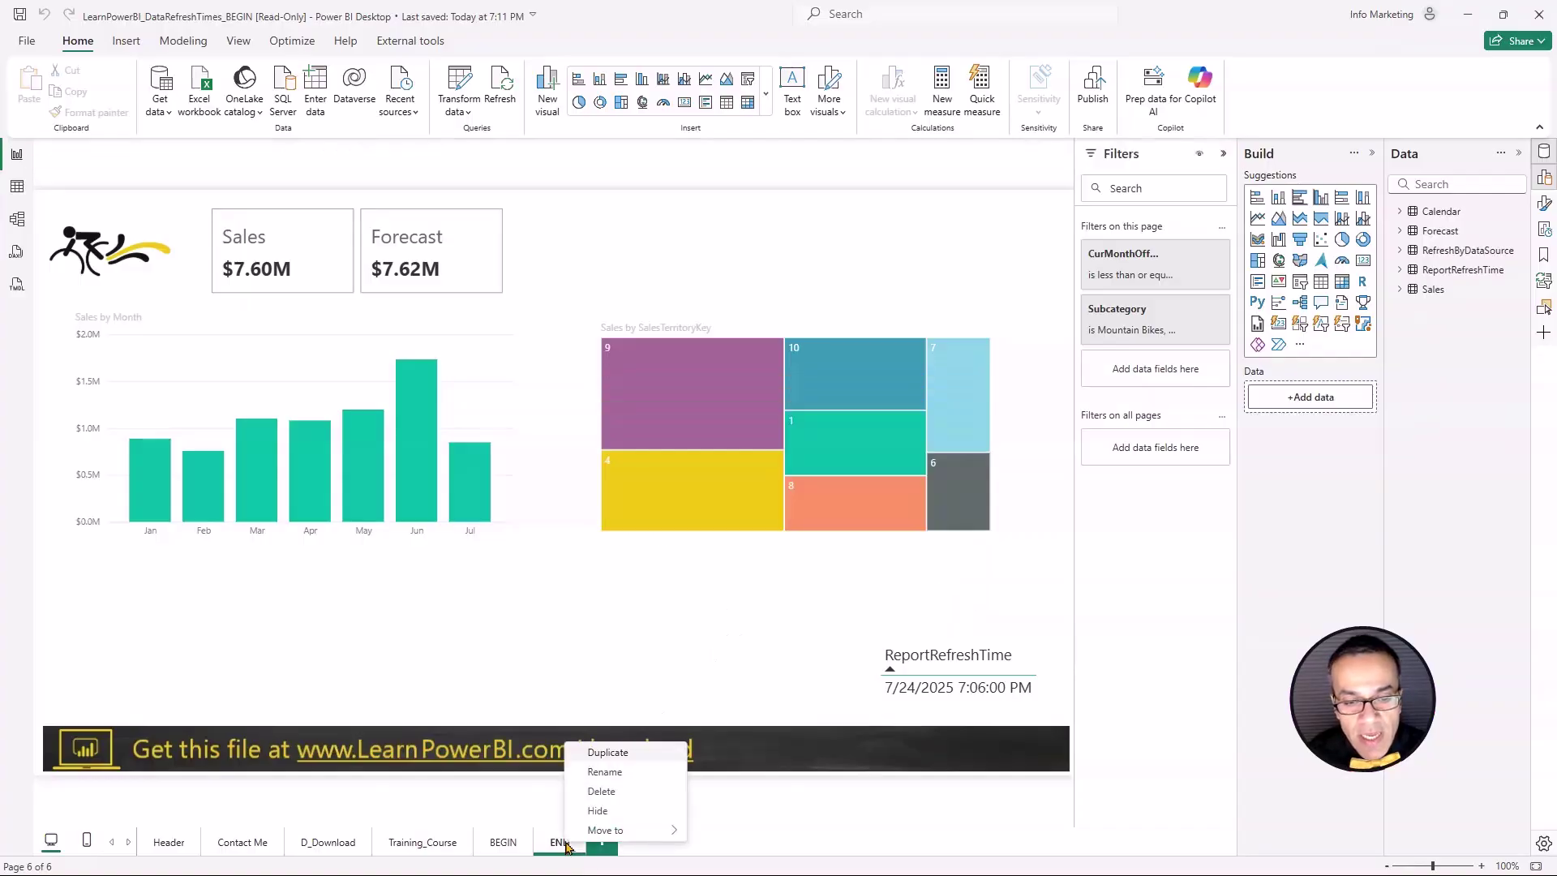
pyautogui.click(659, 761)
pyautogui.doubleClick(642, 847)
pyautogui.hotkey('ctrl', 'a')
pyautogui.write('END1')
pyautogui.press('Return')
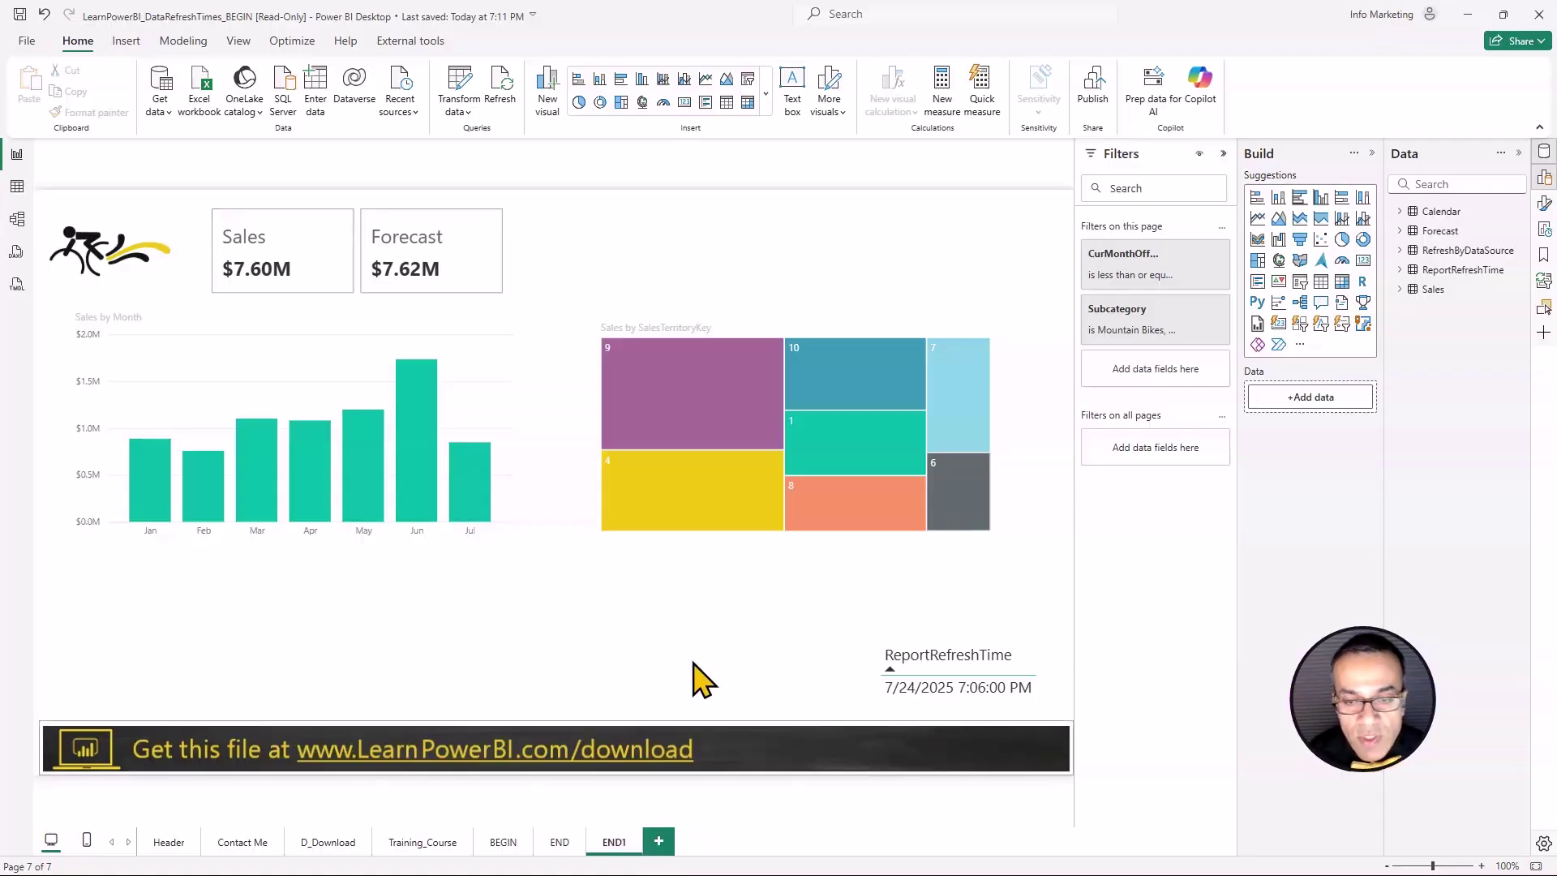
# Step: On END1, swap the card's ReportRefreshTime for RefreshByDataSource Category, then move and widen the visual
pyautogui.click(880, 673)
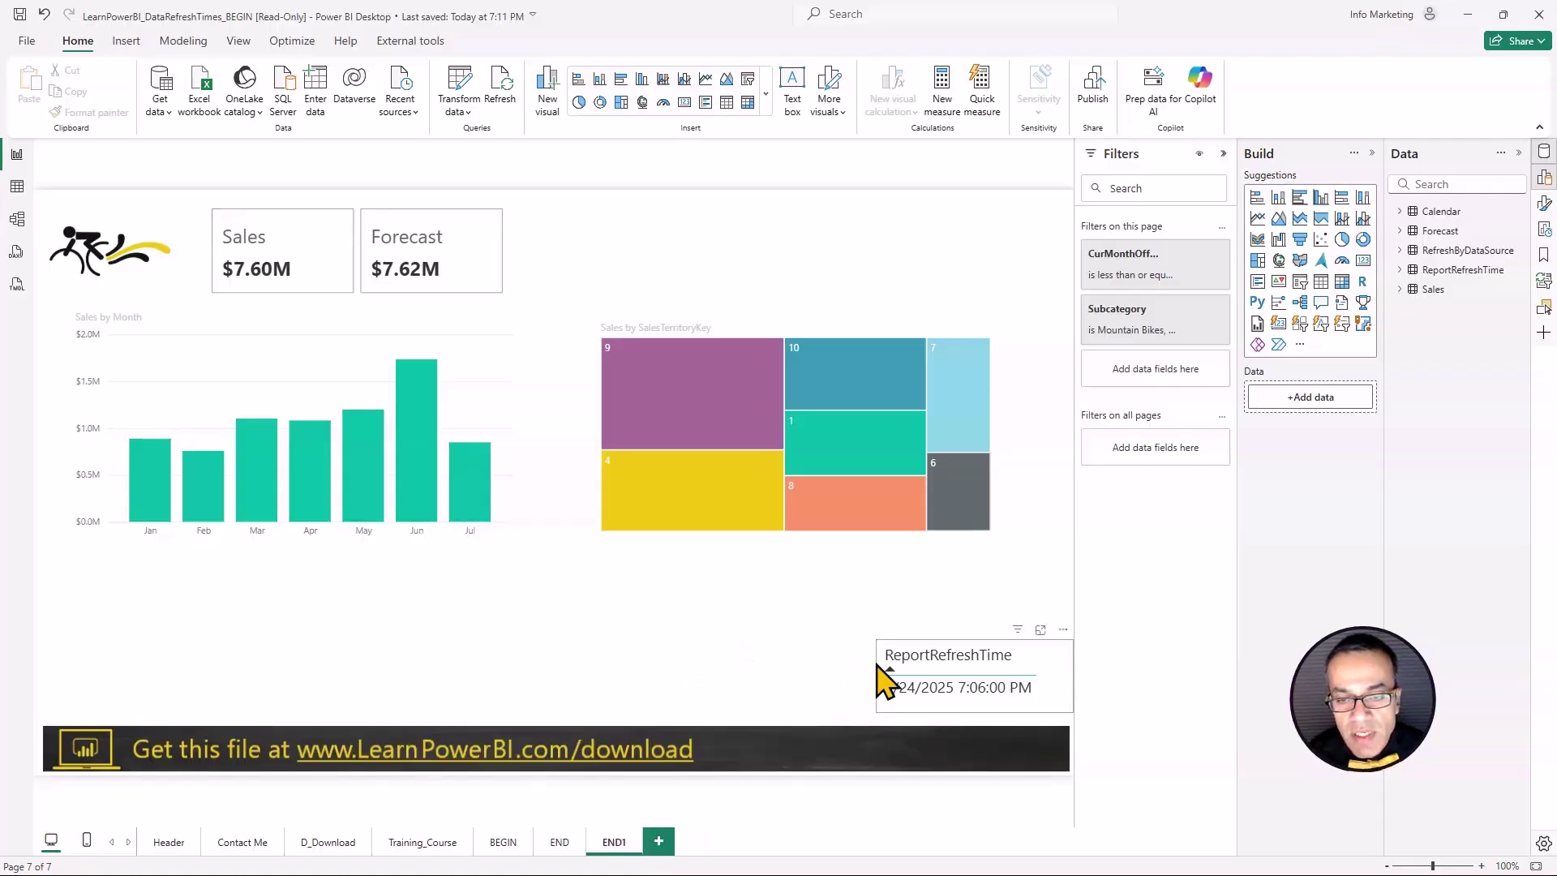
pyautogui.moveTo(1060, 646); pyautogui.dragTo(809, 646)
pyautogui.click(1336, 396)
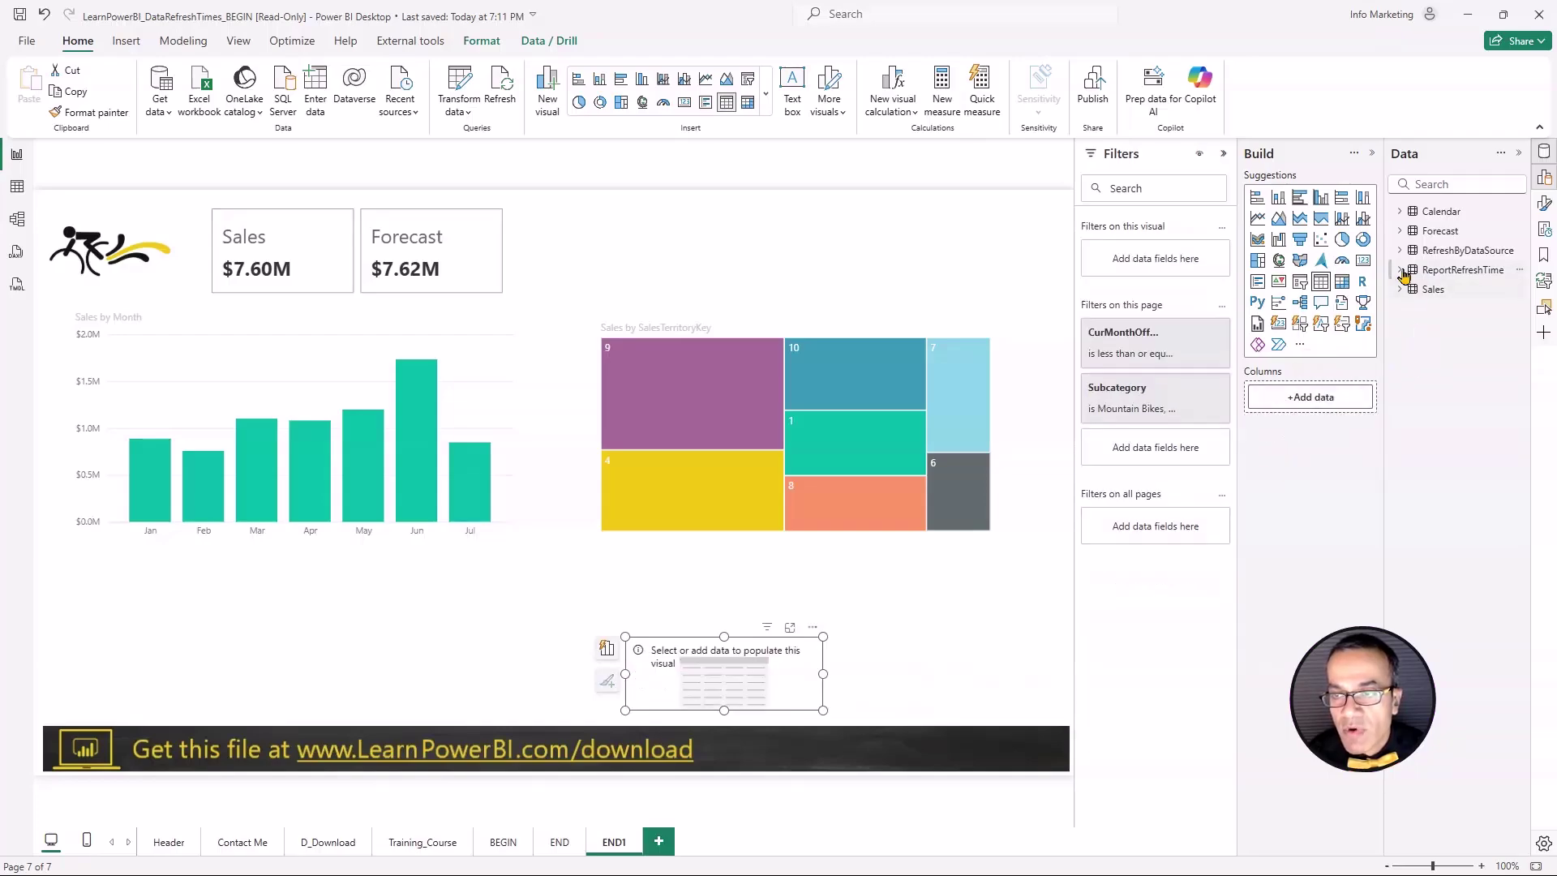
pyautogui.click(1399, 251)
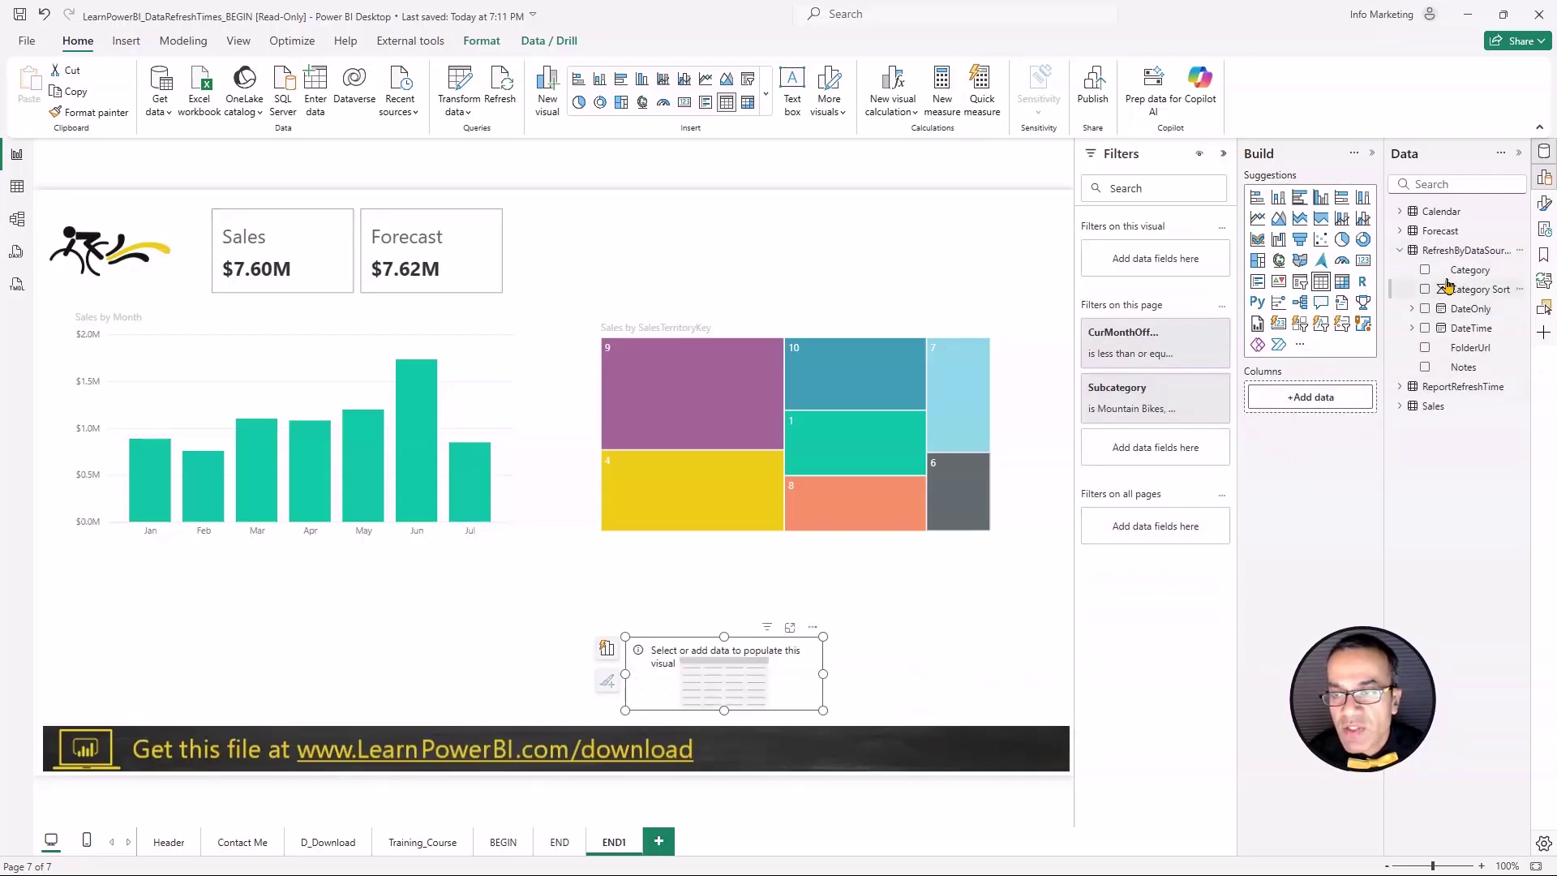
pyautogui.moveTo(1456, 274); pyautogui.dragTo(1313, 402)
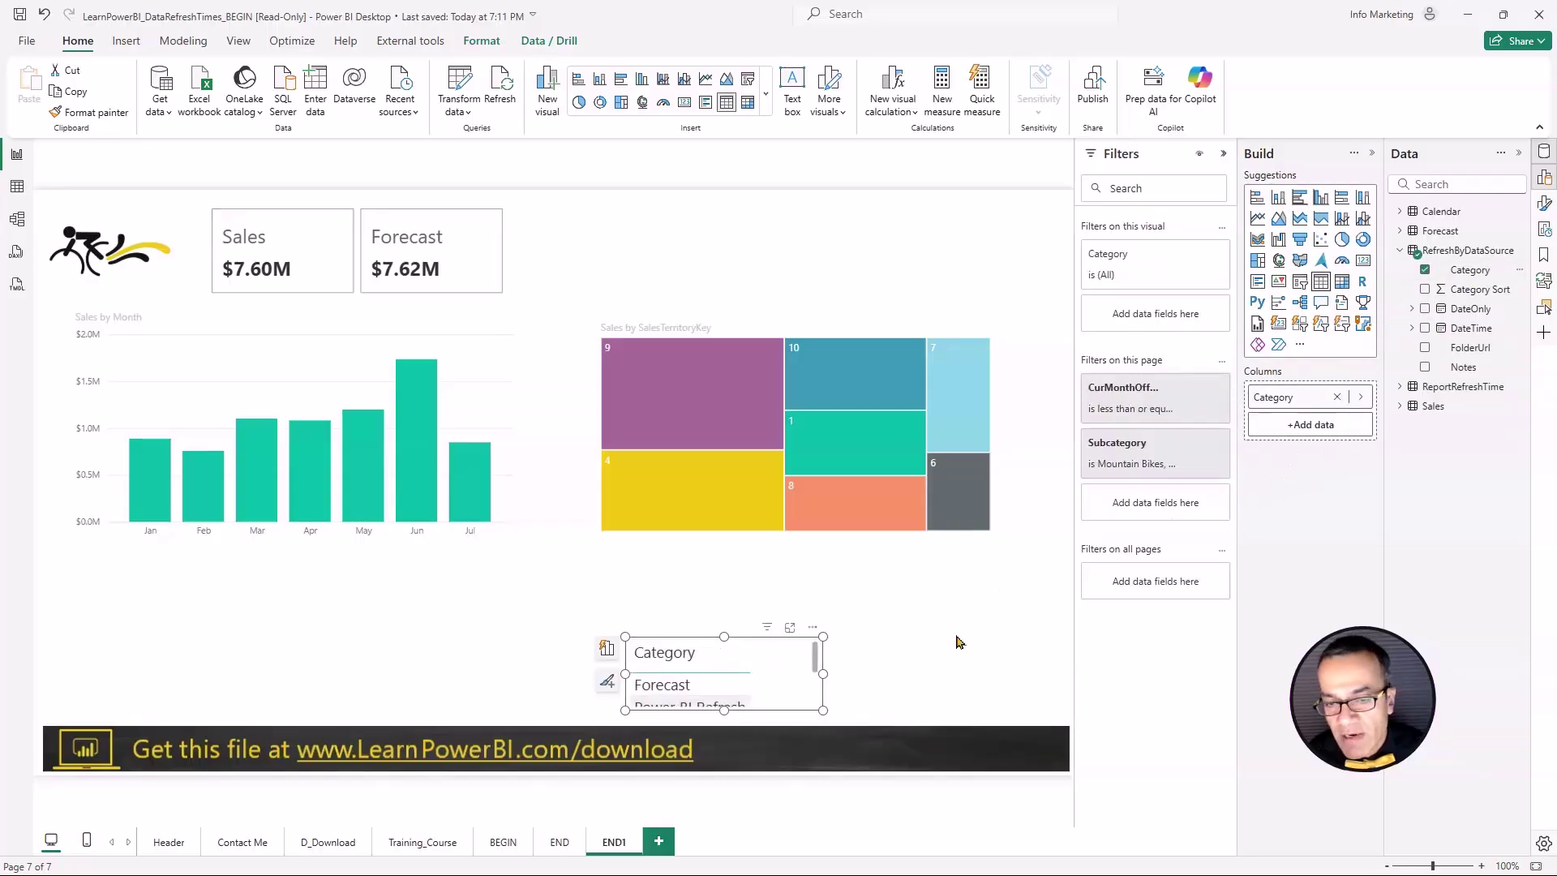
pyautogui.moveTo(949, 680); pyautogui.dragTo(1063, 675)
pyautogui.click(1412, 329)
# Step: Uncheck Autodetect new relationships and Auto date/time in the current file's Data Load options
pyautogui.click(28, 42)
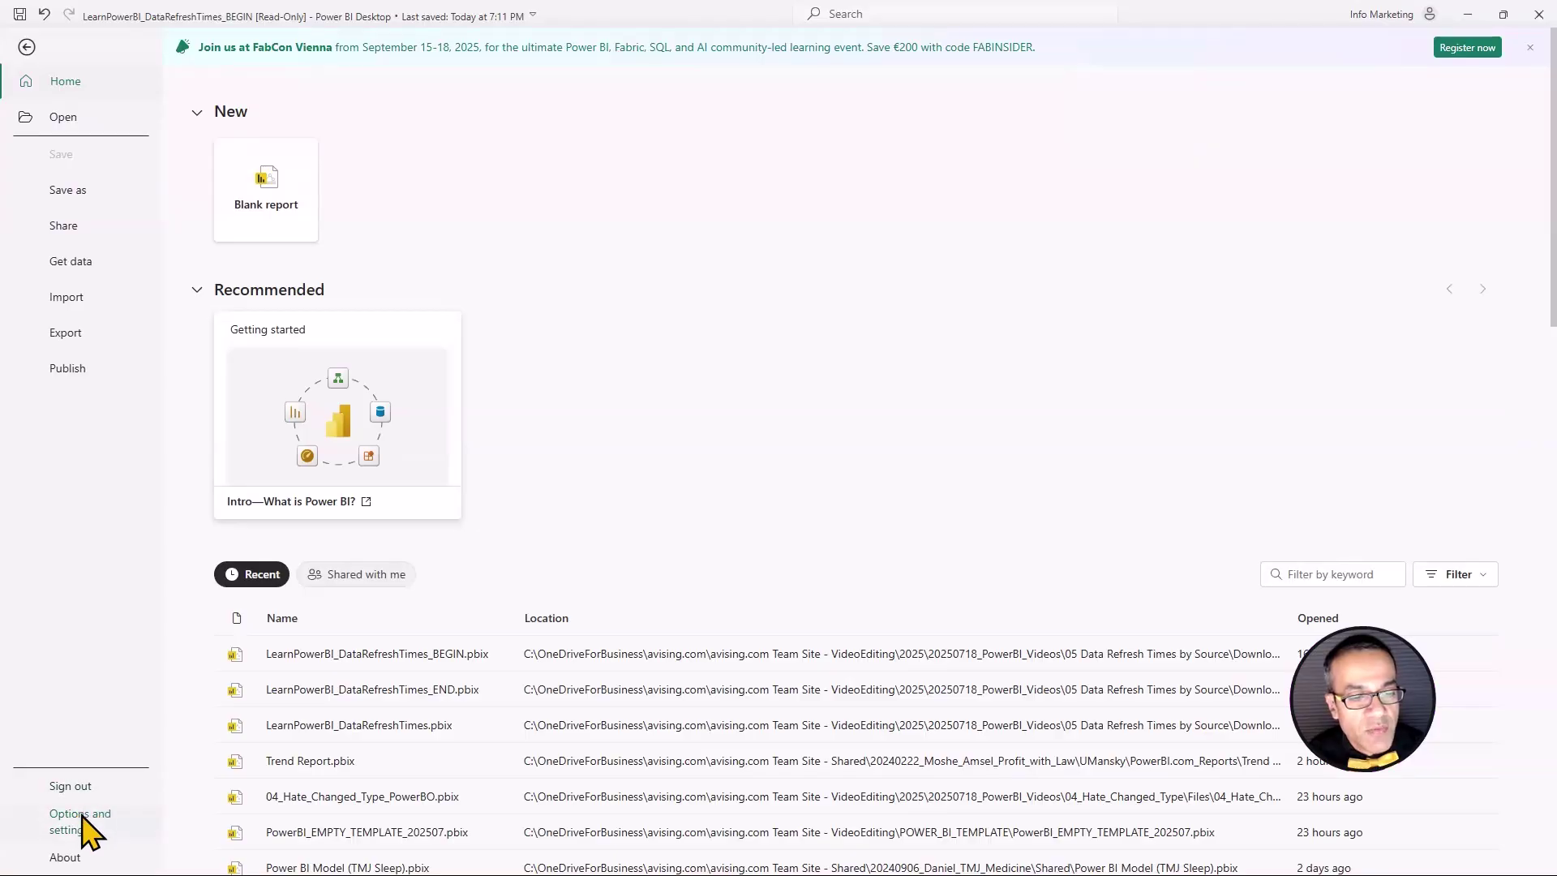
pyautogui.click(89, 822)
pyautogui.click(268, 146)
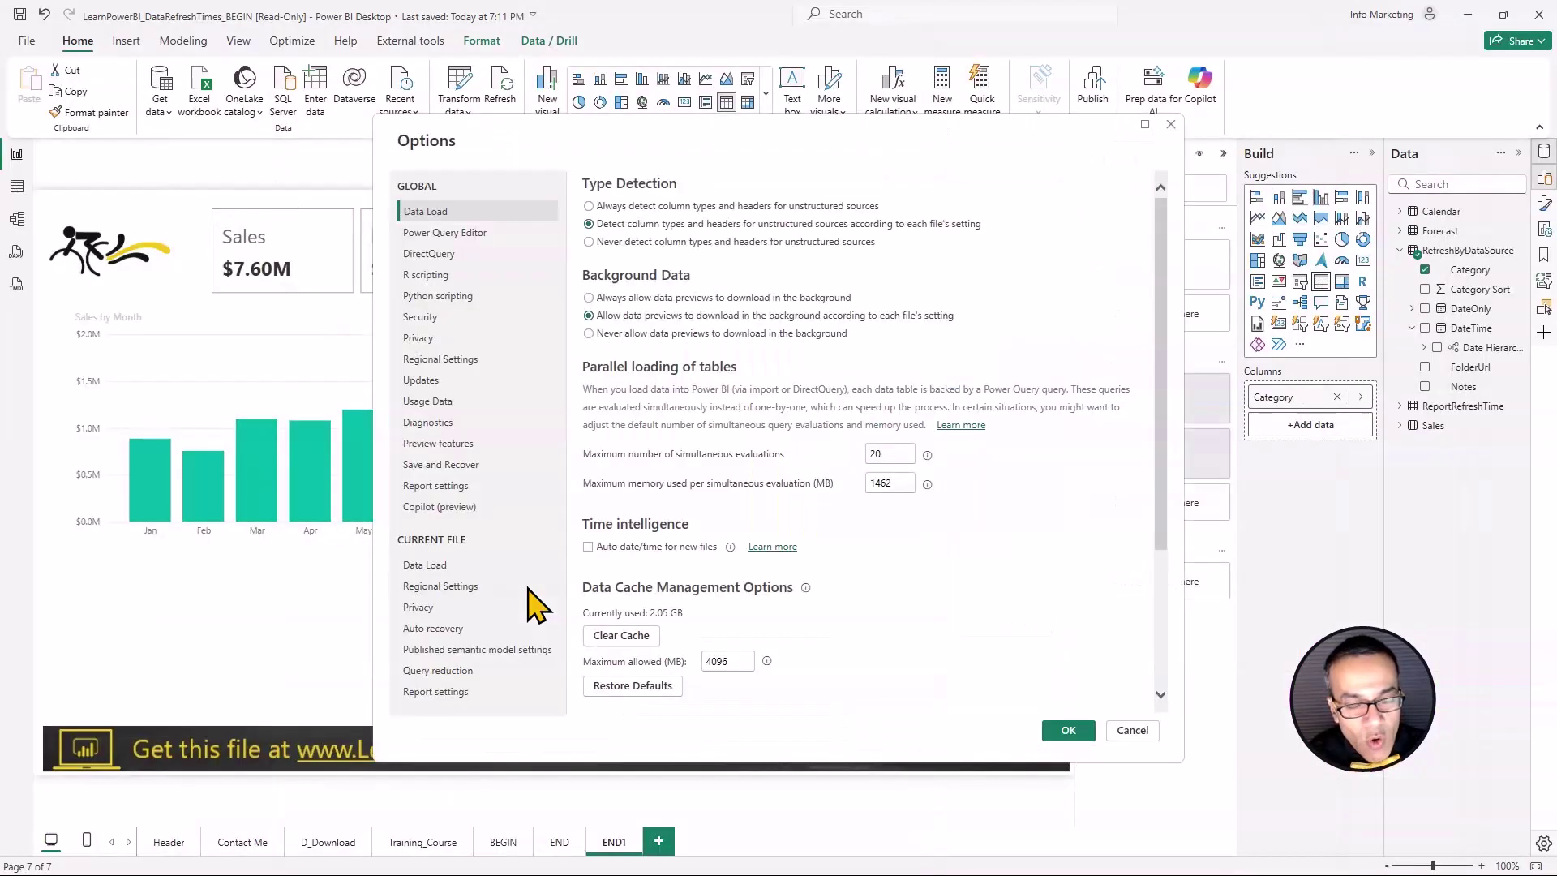
pyautogui.click(447, 566)
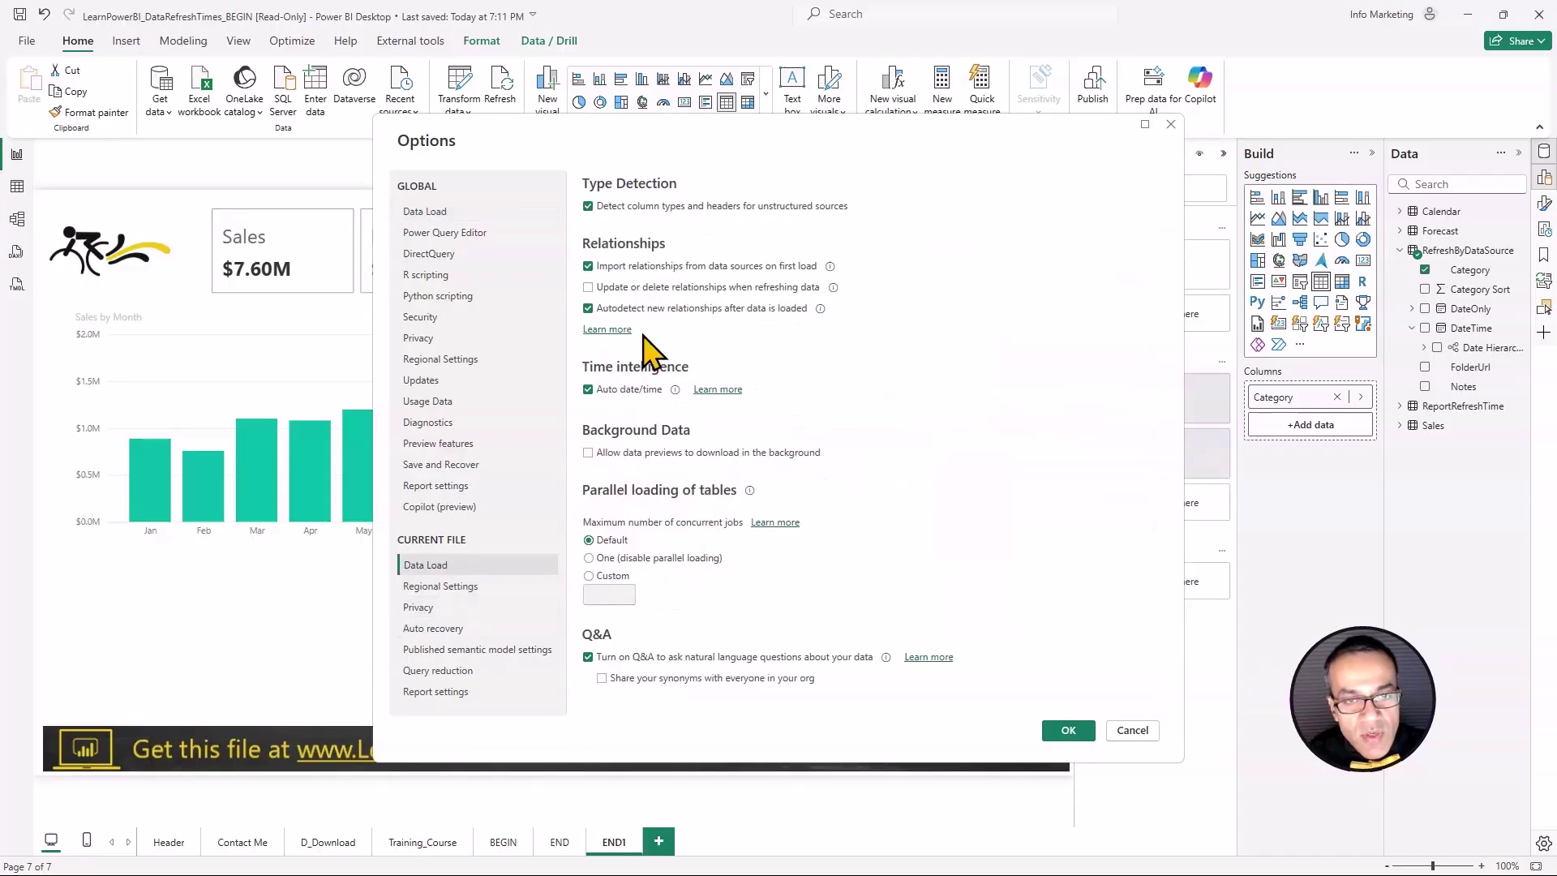
pyautogui.click(589, 309)
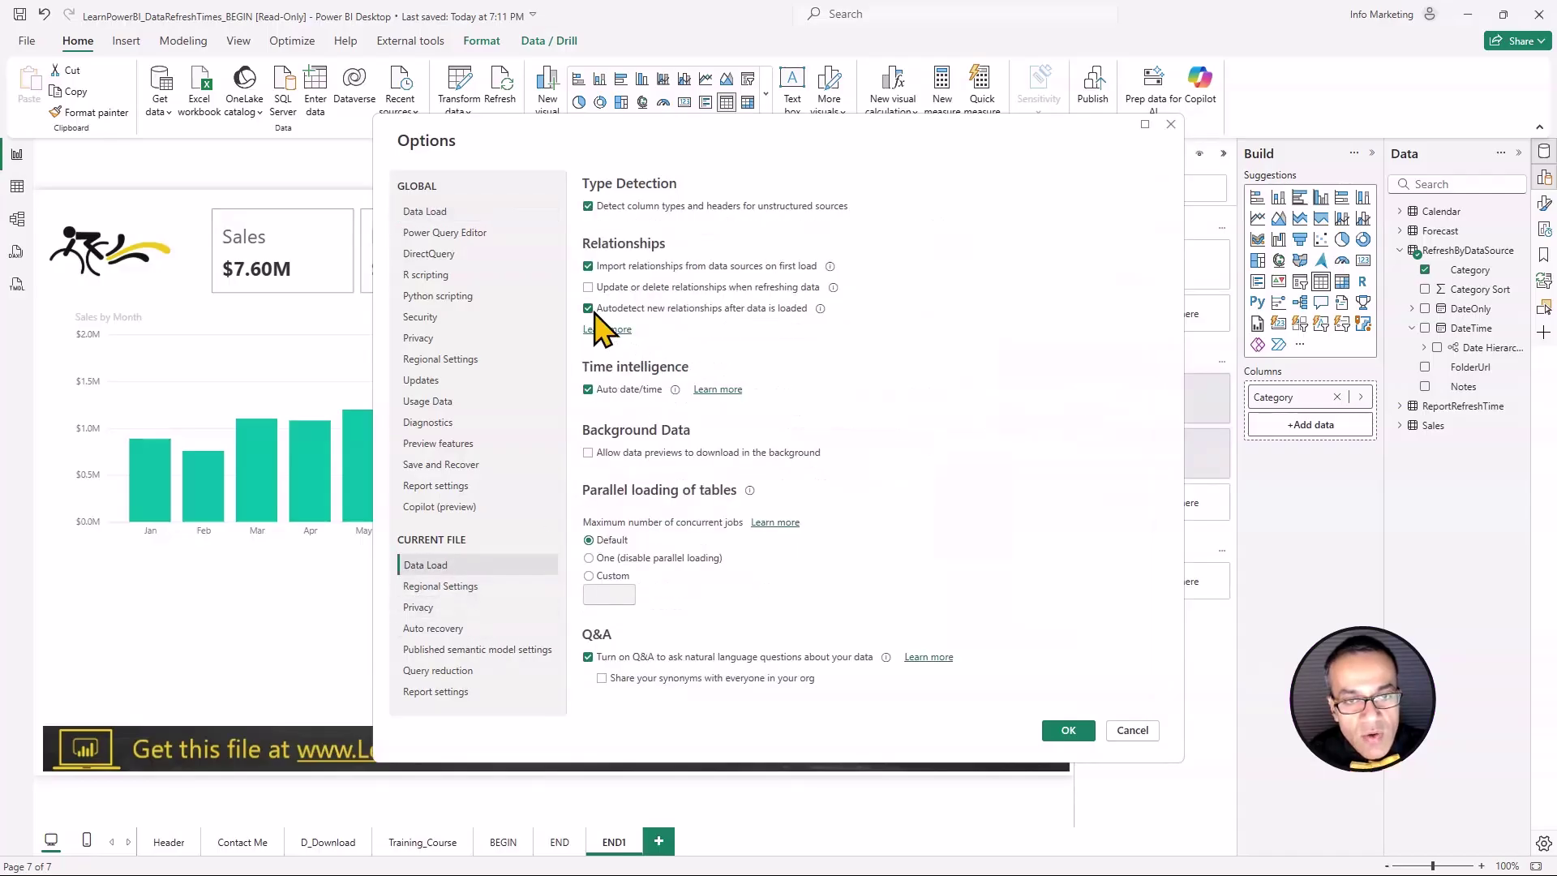
pyautogui.click(588, 390)
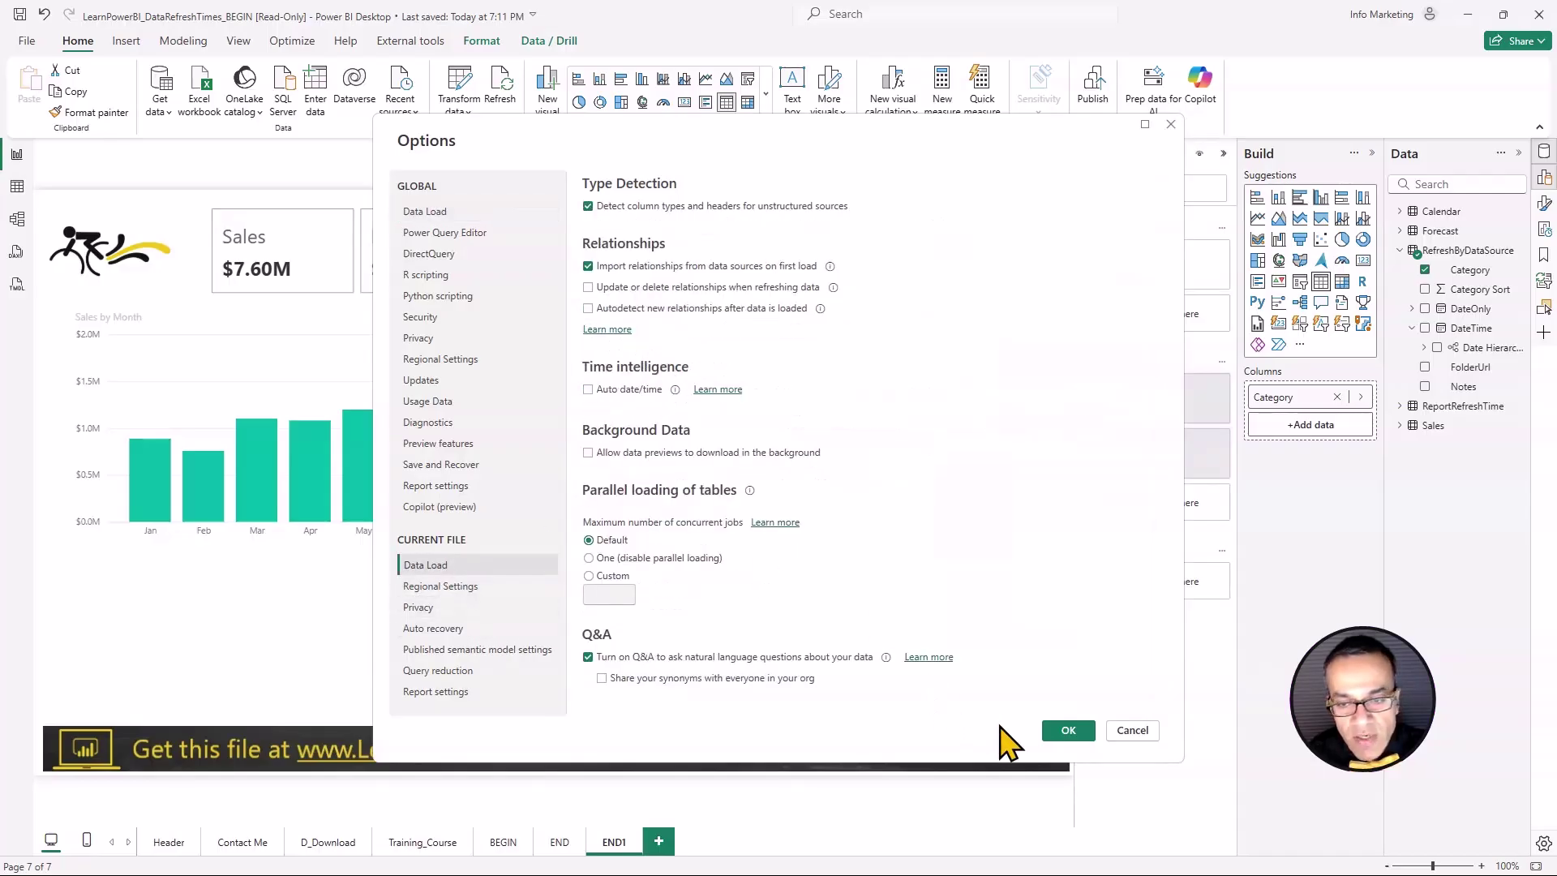
pyautogui.click(1068, 731)
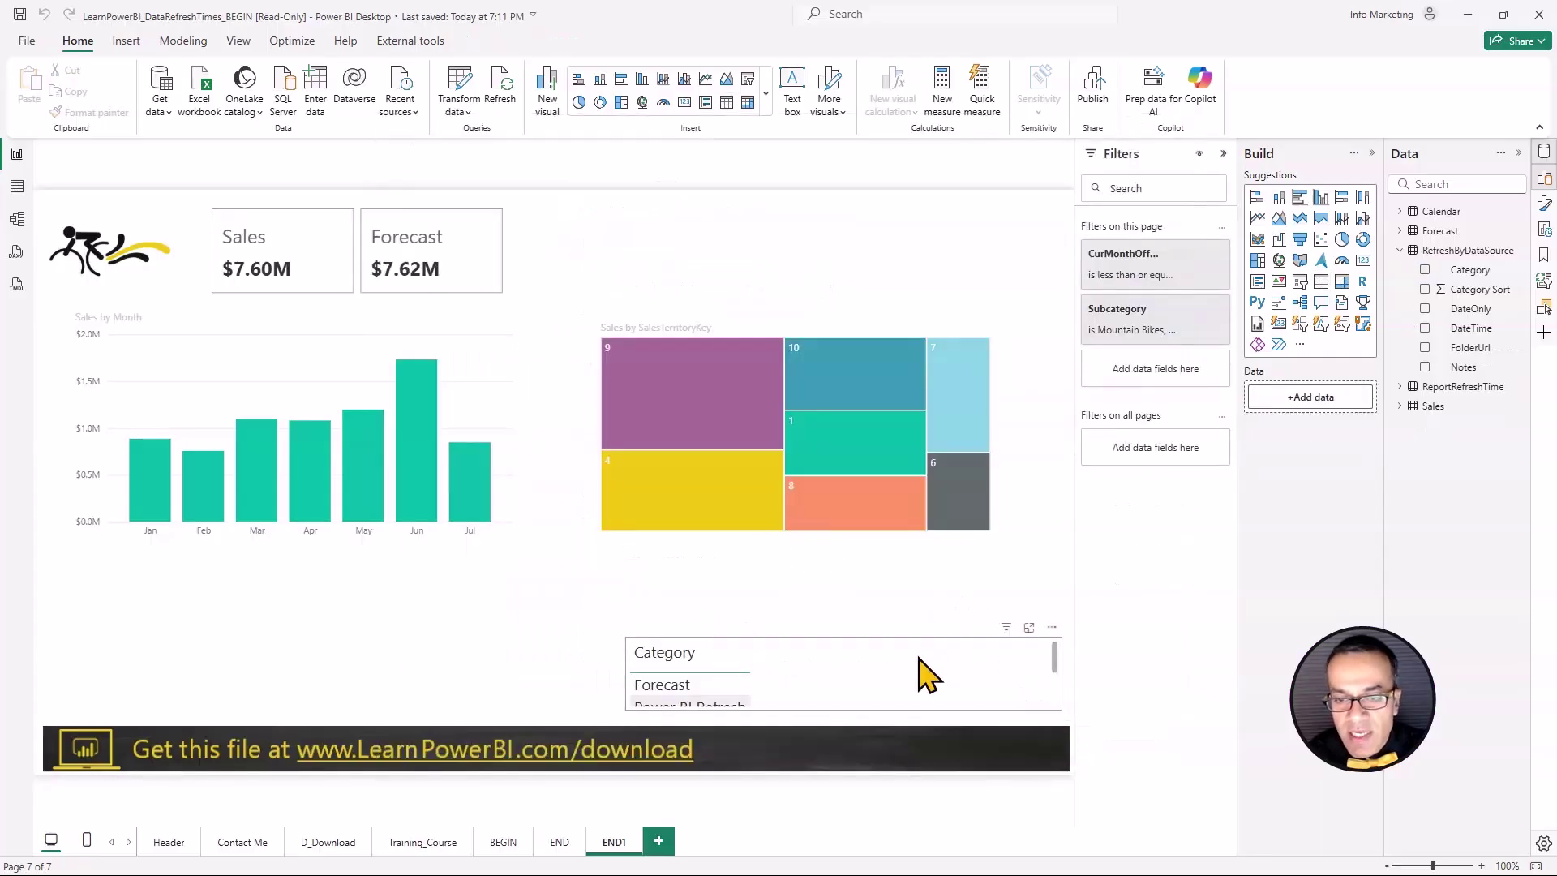
# Step: Add DateTime to the Category table, then enlarge and reposition it to show all three rows
pyautogui.moveTo(981, 615); pyautogui.dragTo(862, 589)
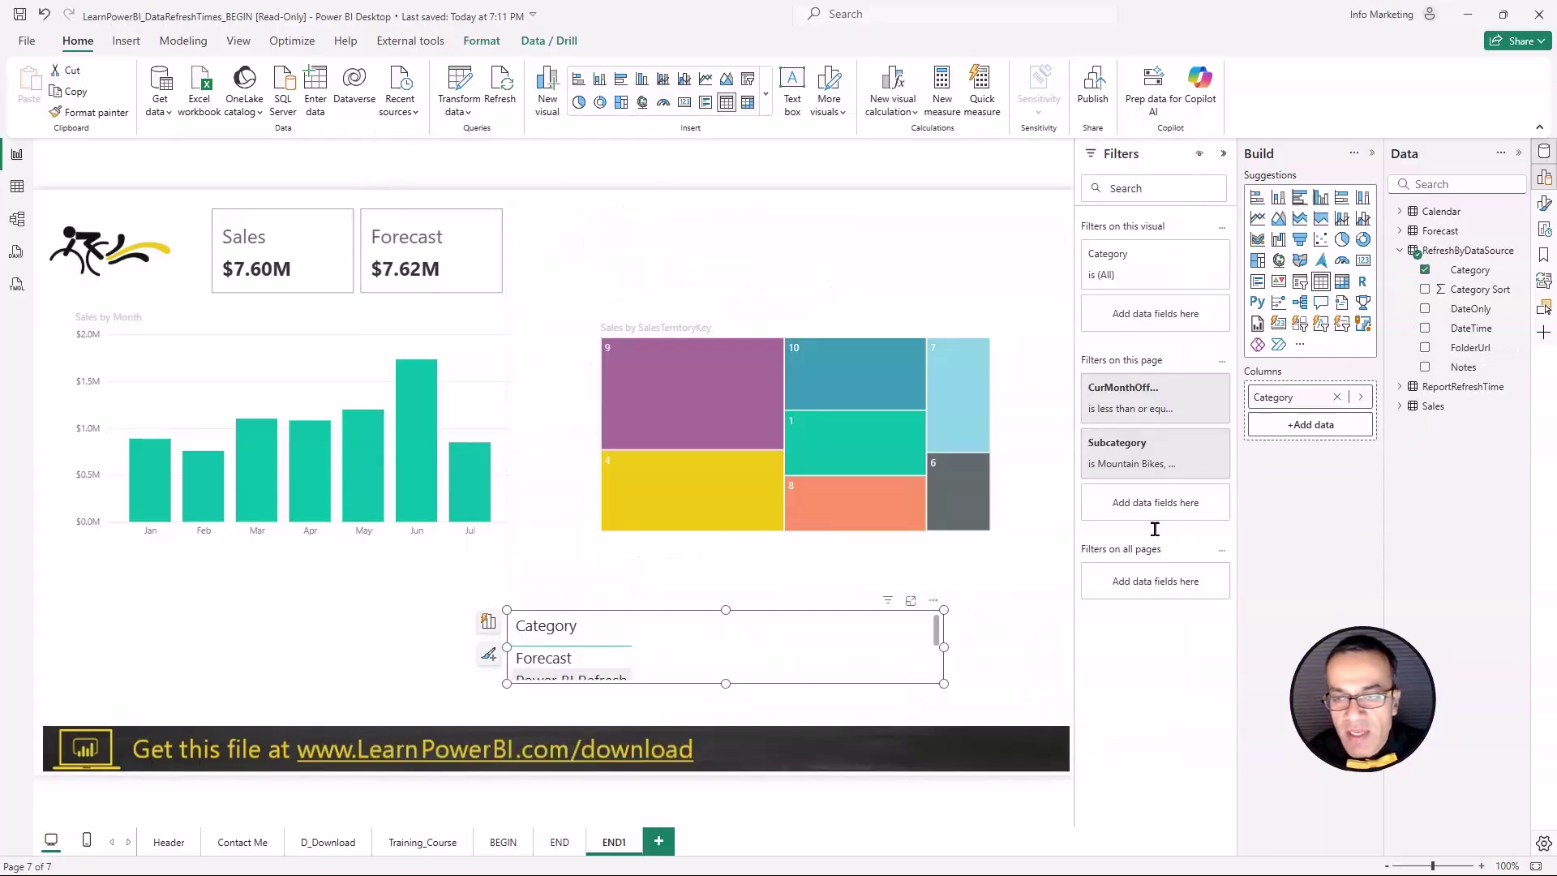
pyautogui.click(1425, 327)
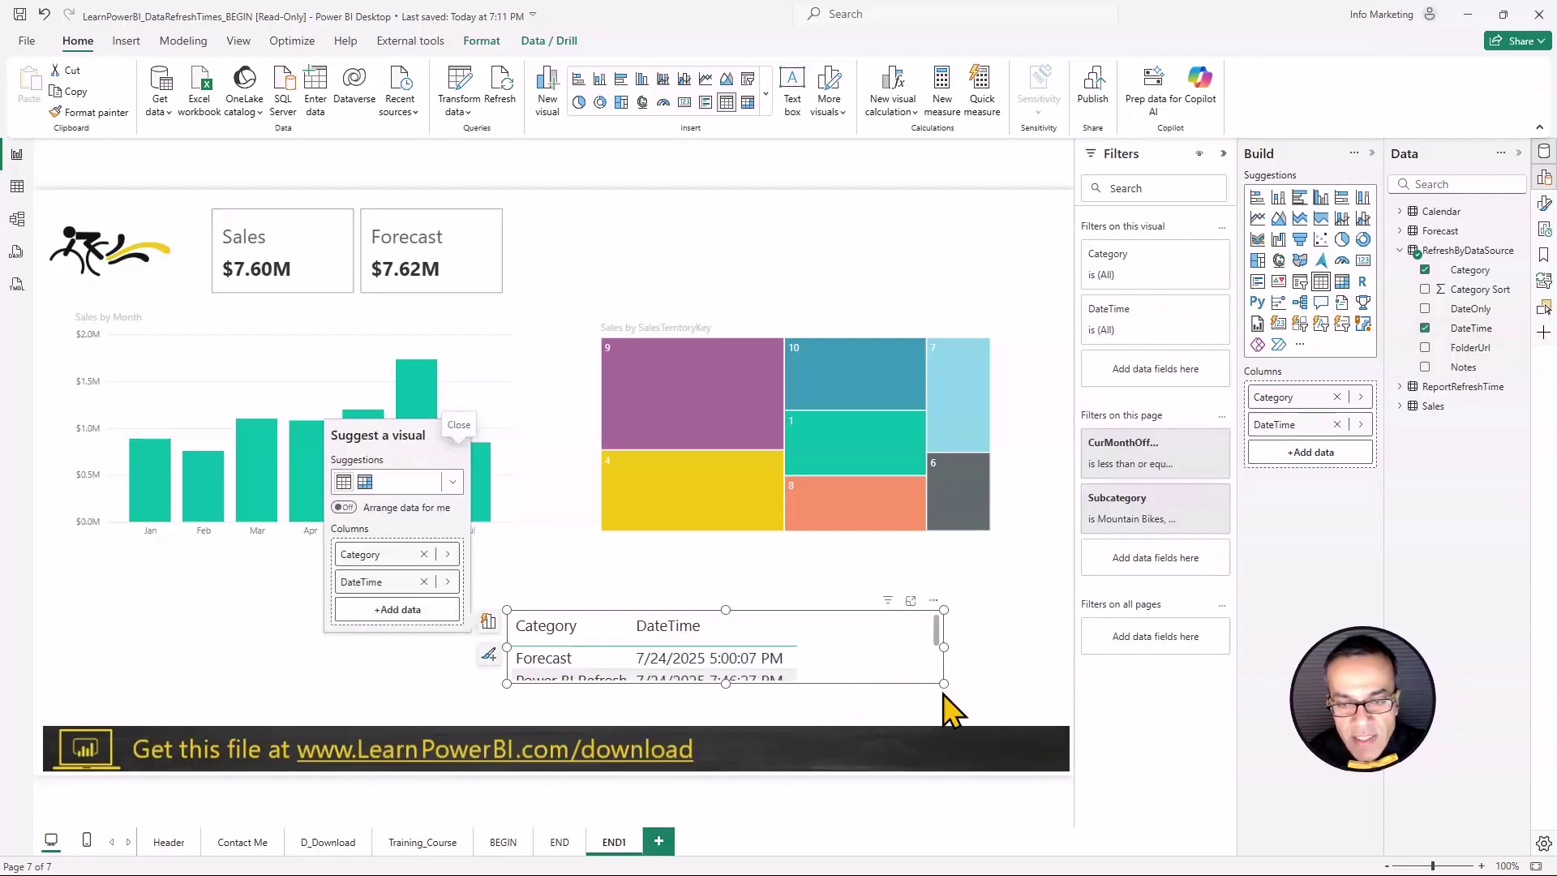
pyautogui.moveTo(944, 686); pyautogui.dragTo(969, 722)
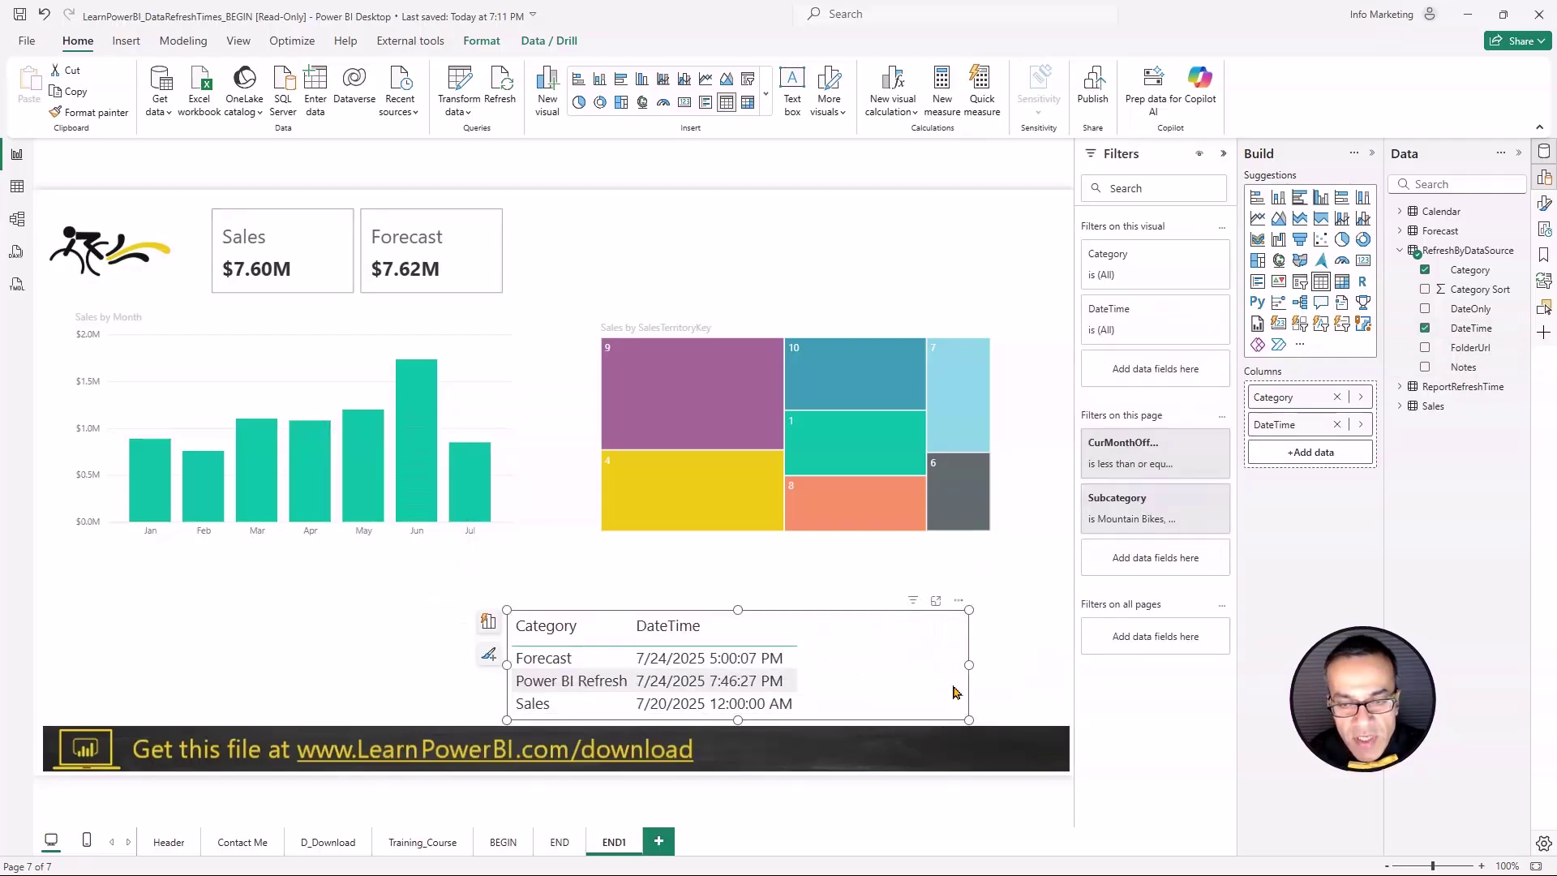
pyautogui.moveTo(956, 616); pyautogui.dragTo(1046, 609)
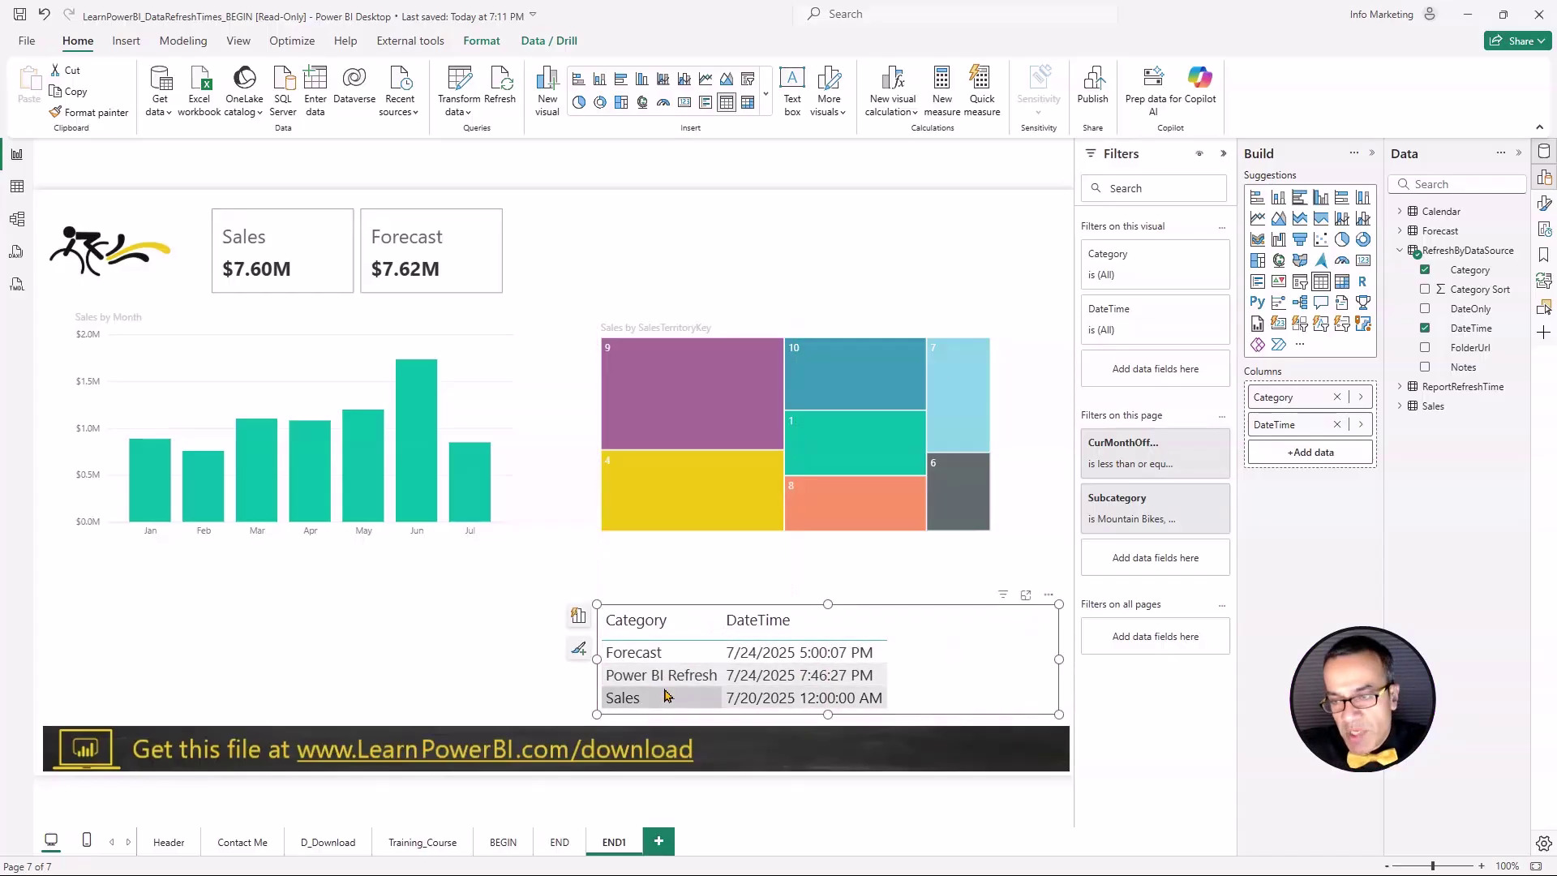
# Step: Sort Category by the Category Sort column: Power BI Refresh, Sales, Forecast
pyautogui.click(1466, 271)
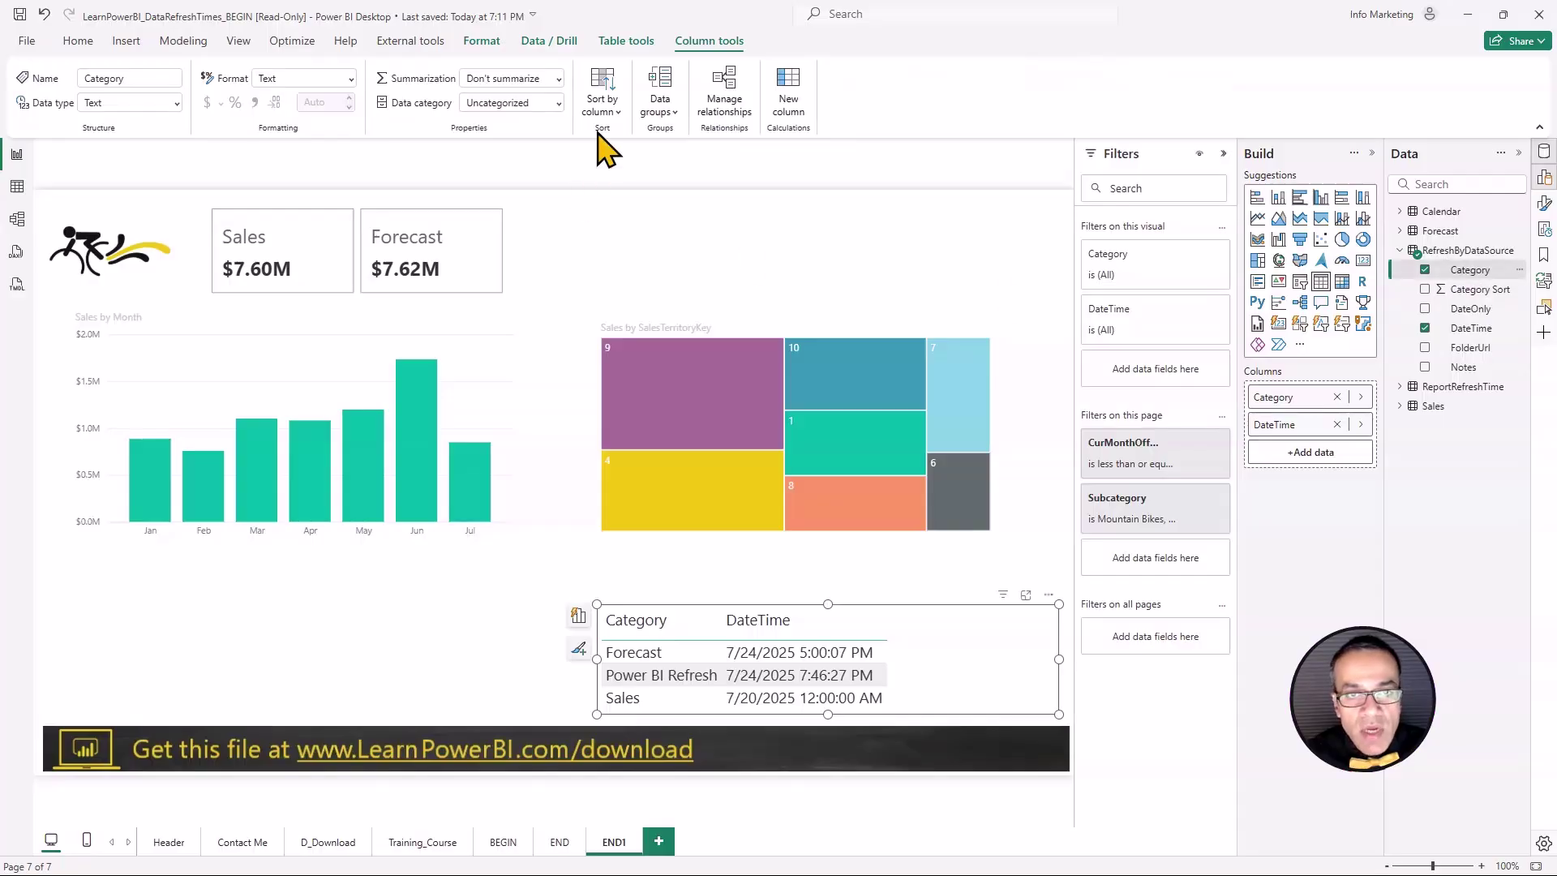
pyautogui.click(602, 101)
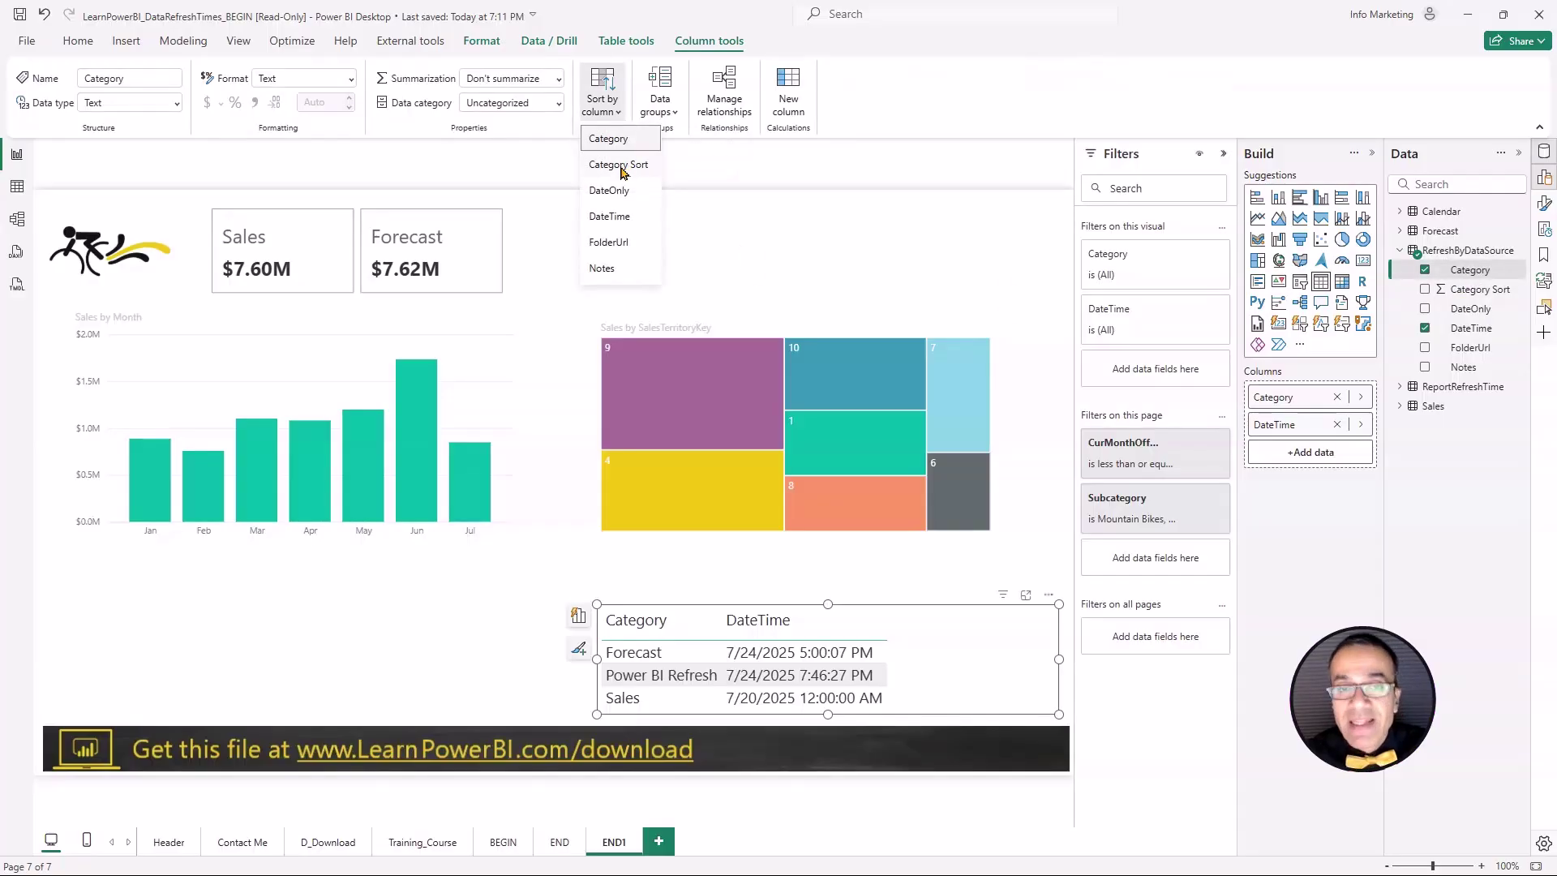
pyautogui.click(619, 165)
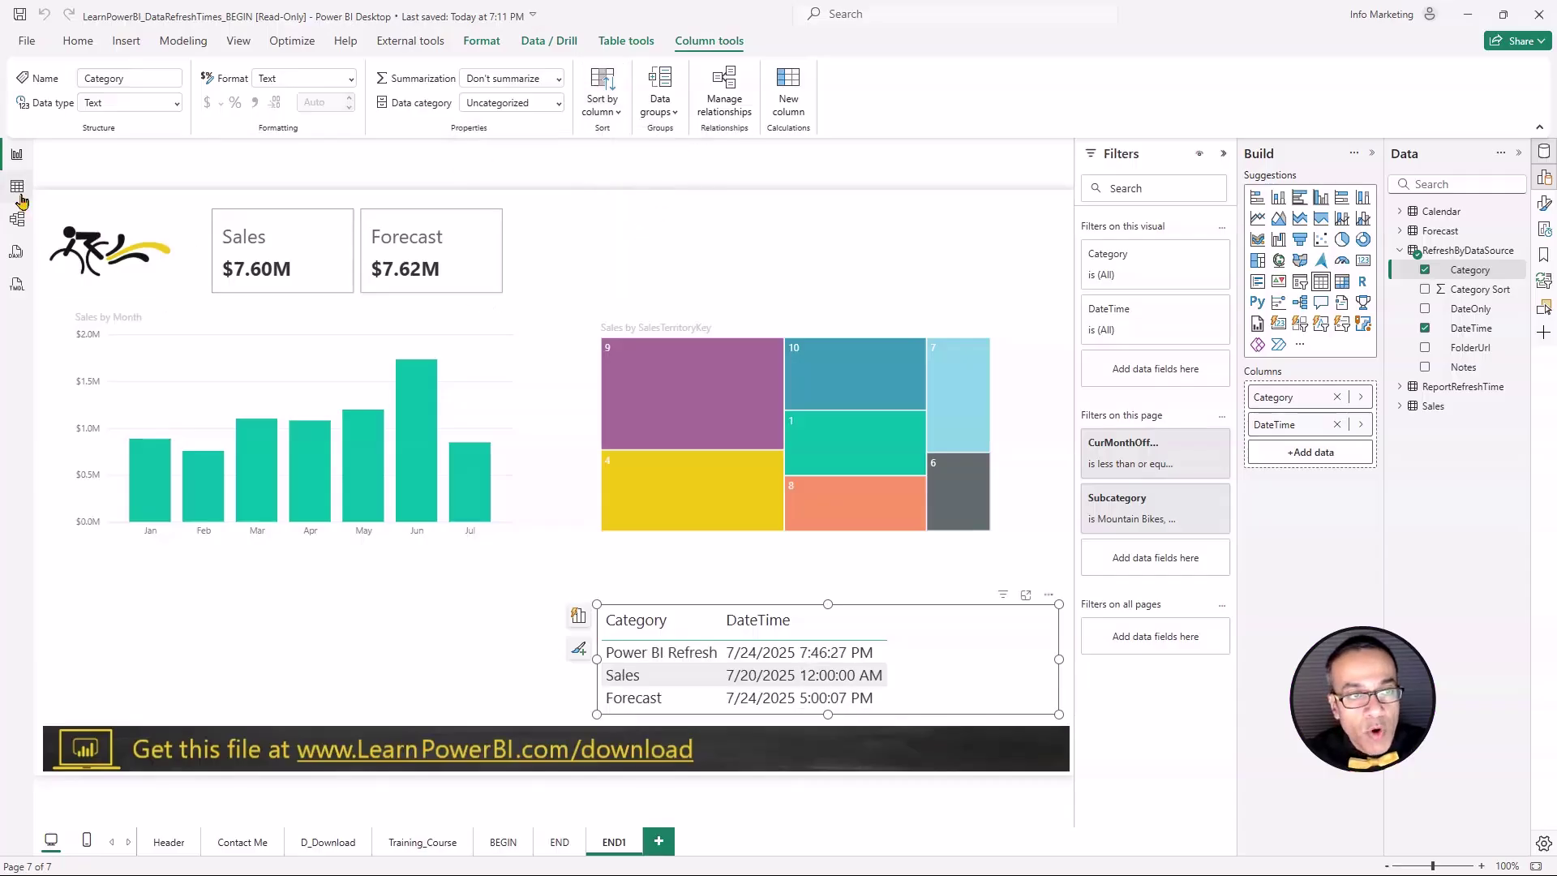
pyautogui.click(18, 193)
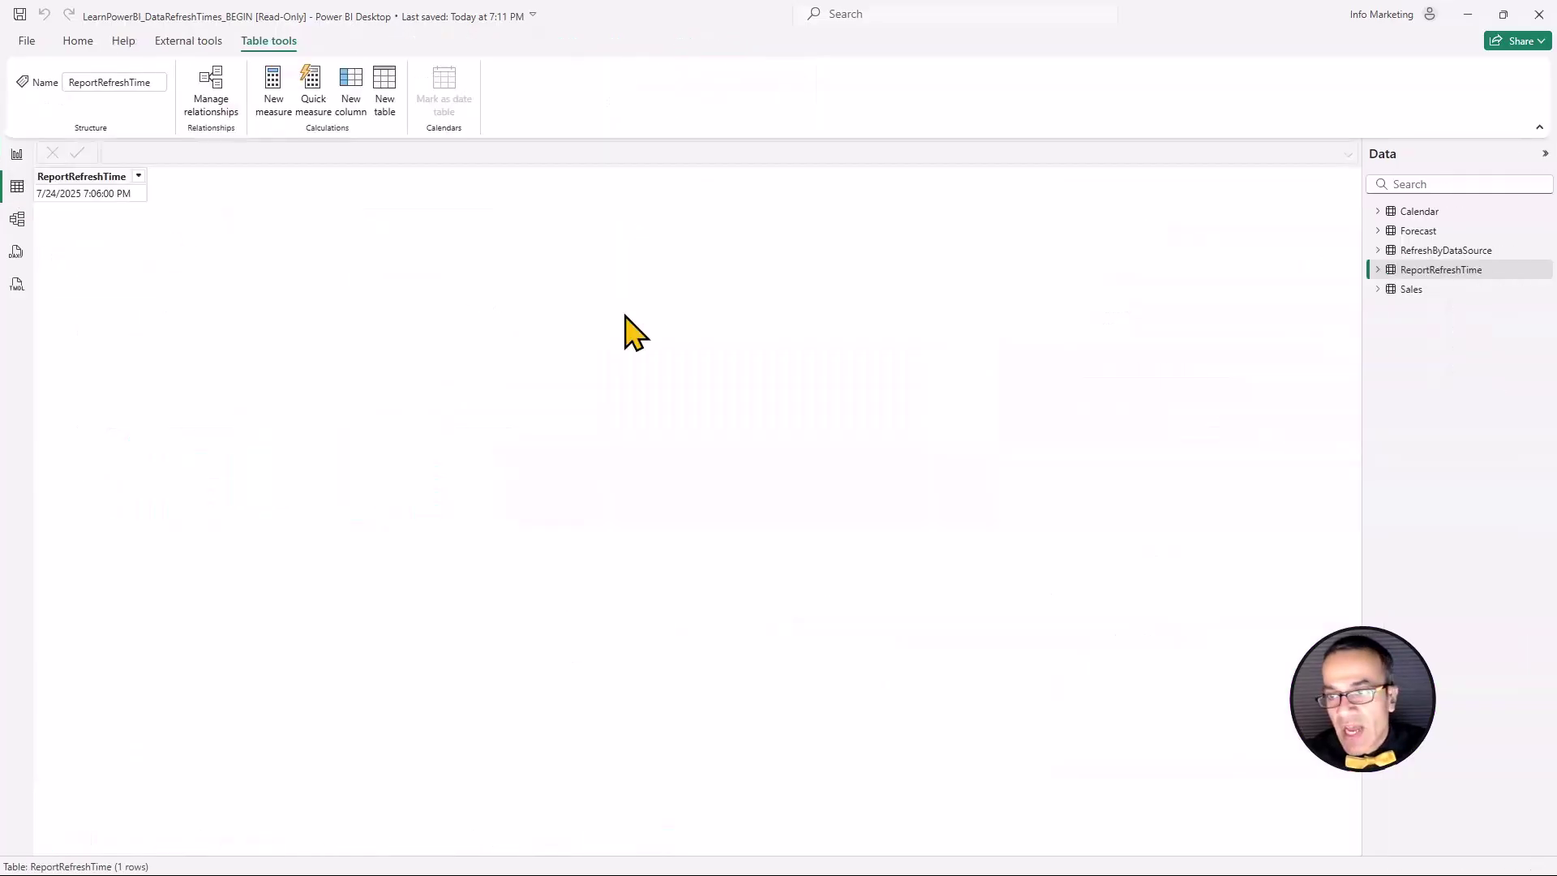
pyautogui.click(1442, 253)
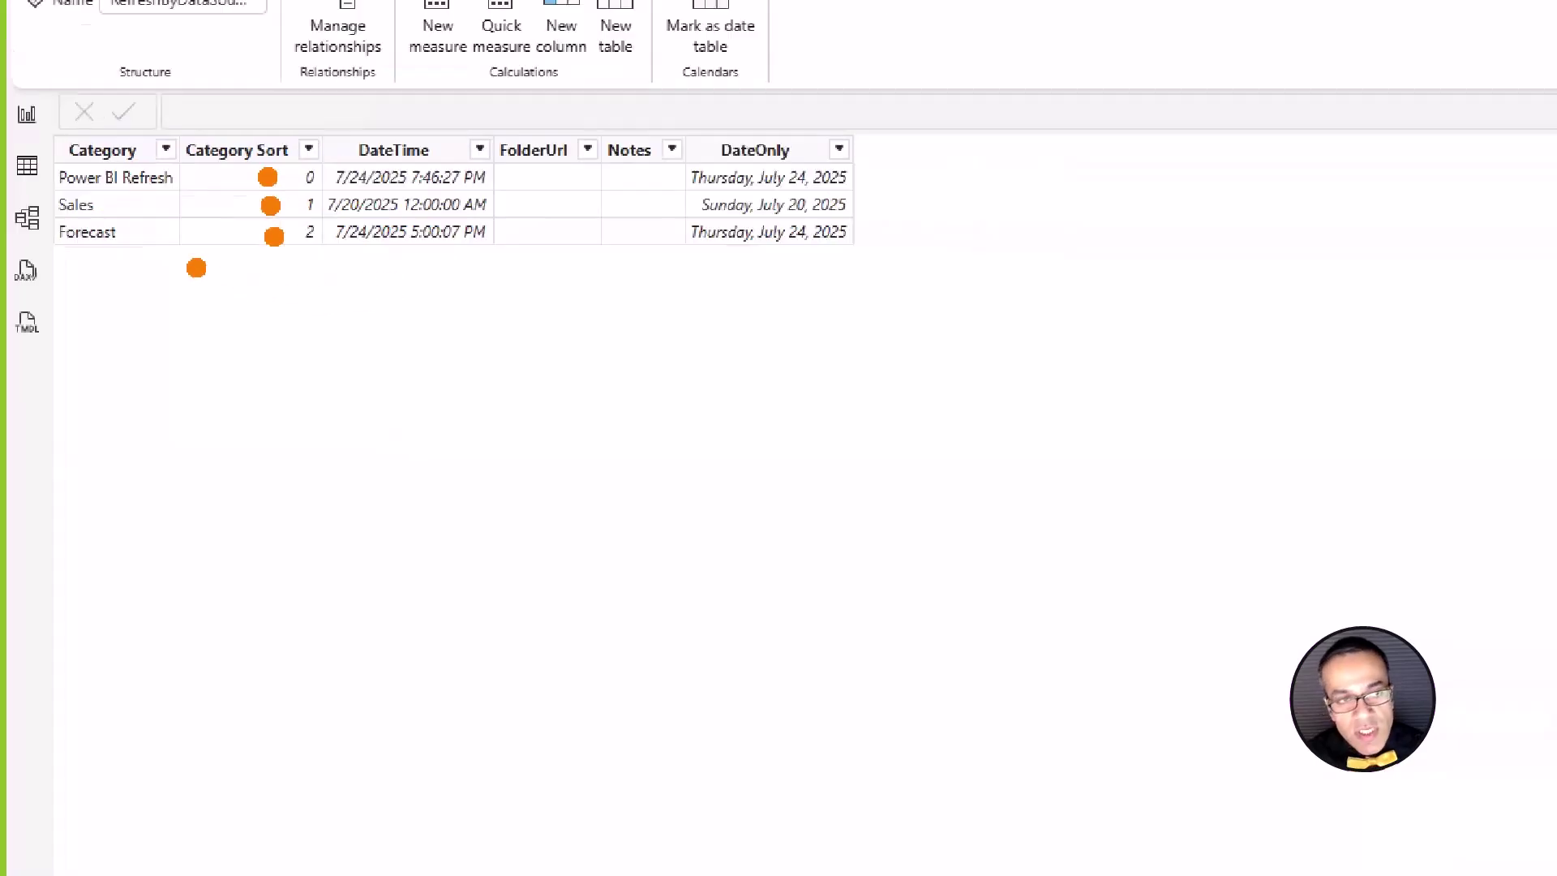
pyautogui.click(27, 114)
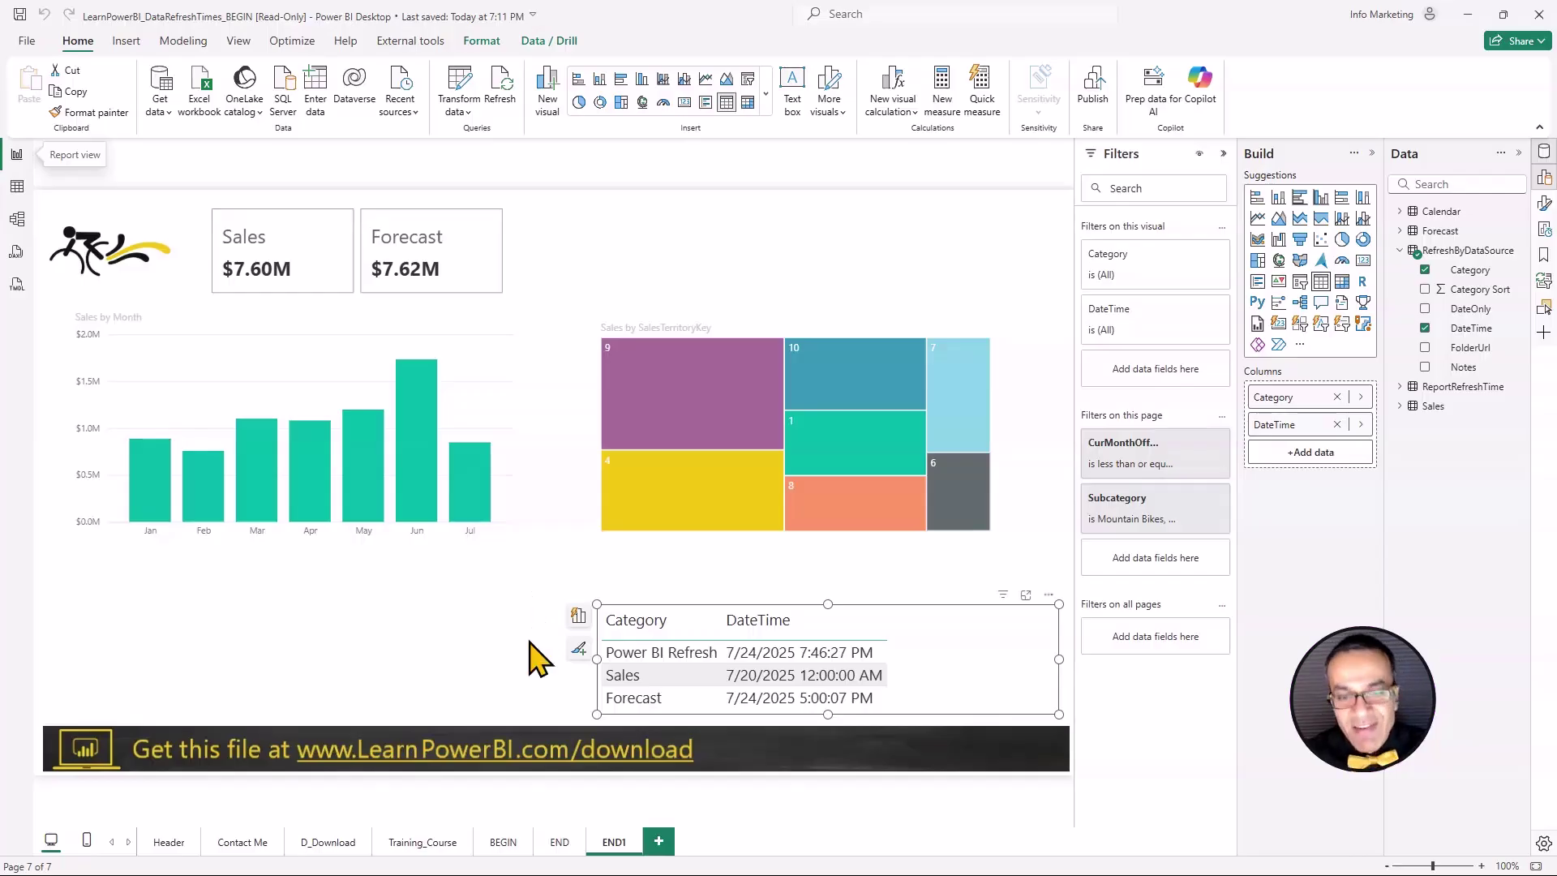
pyautogui.click(568, 665)
pyautogui.click(705, 676)
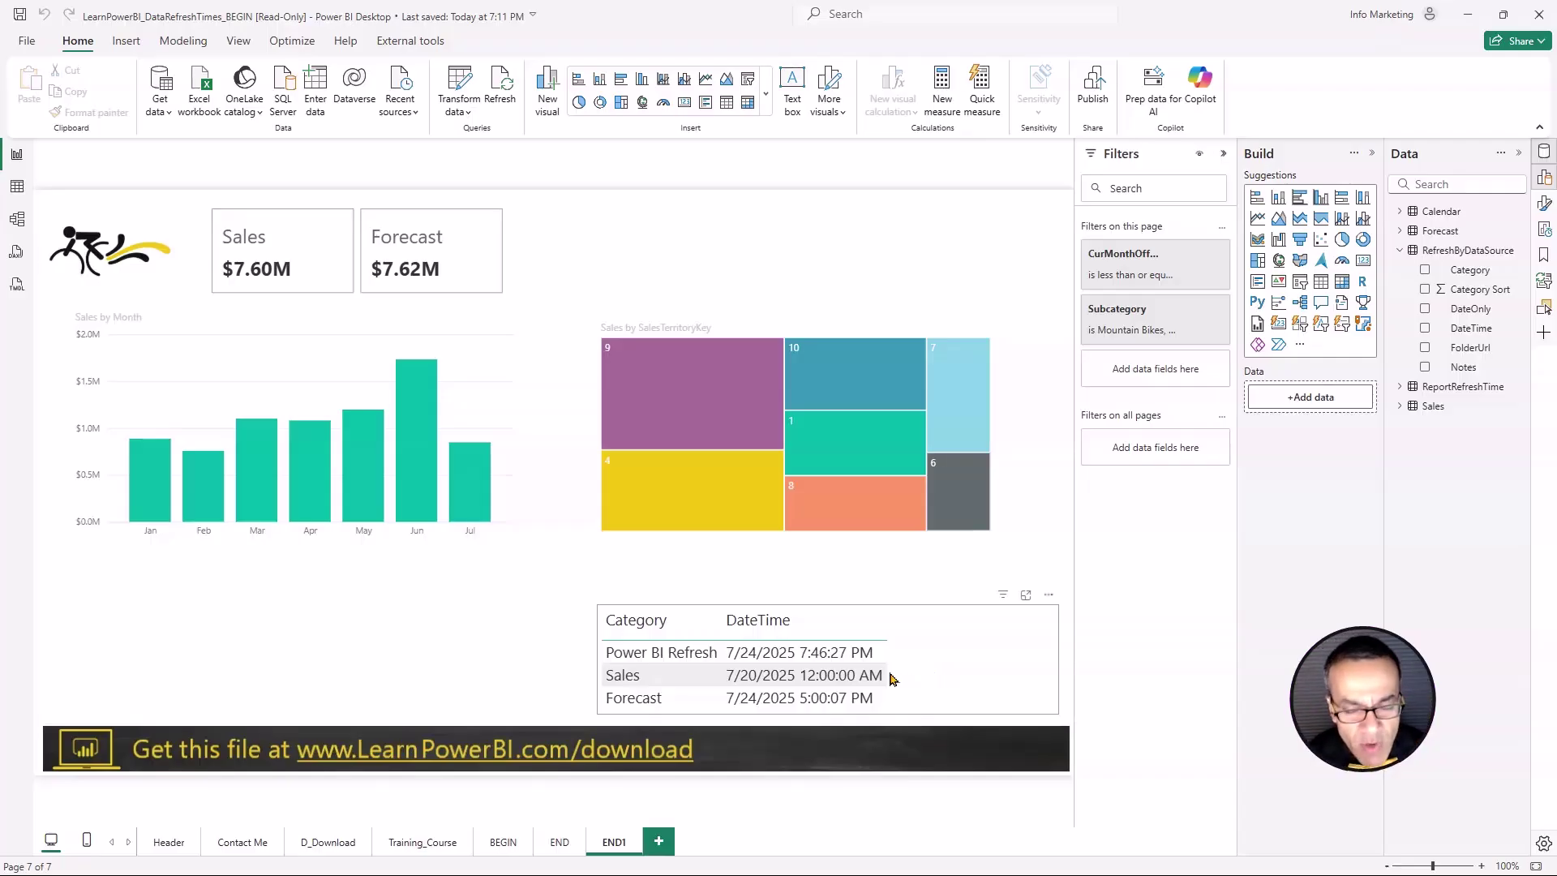
pyautogui.click(863, 687)
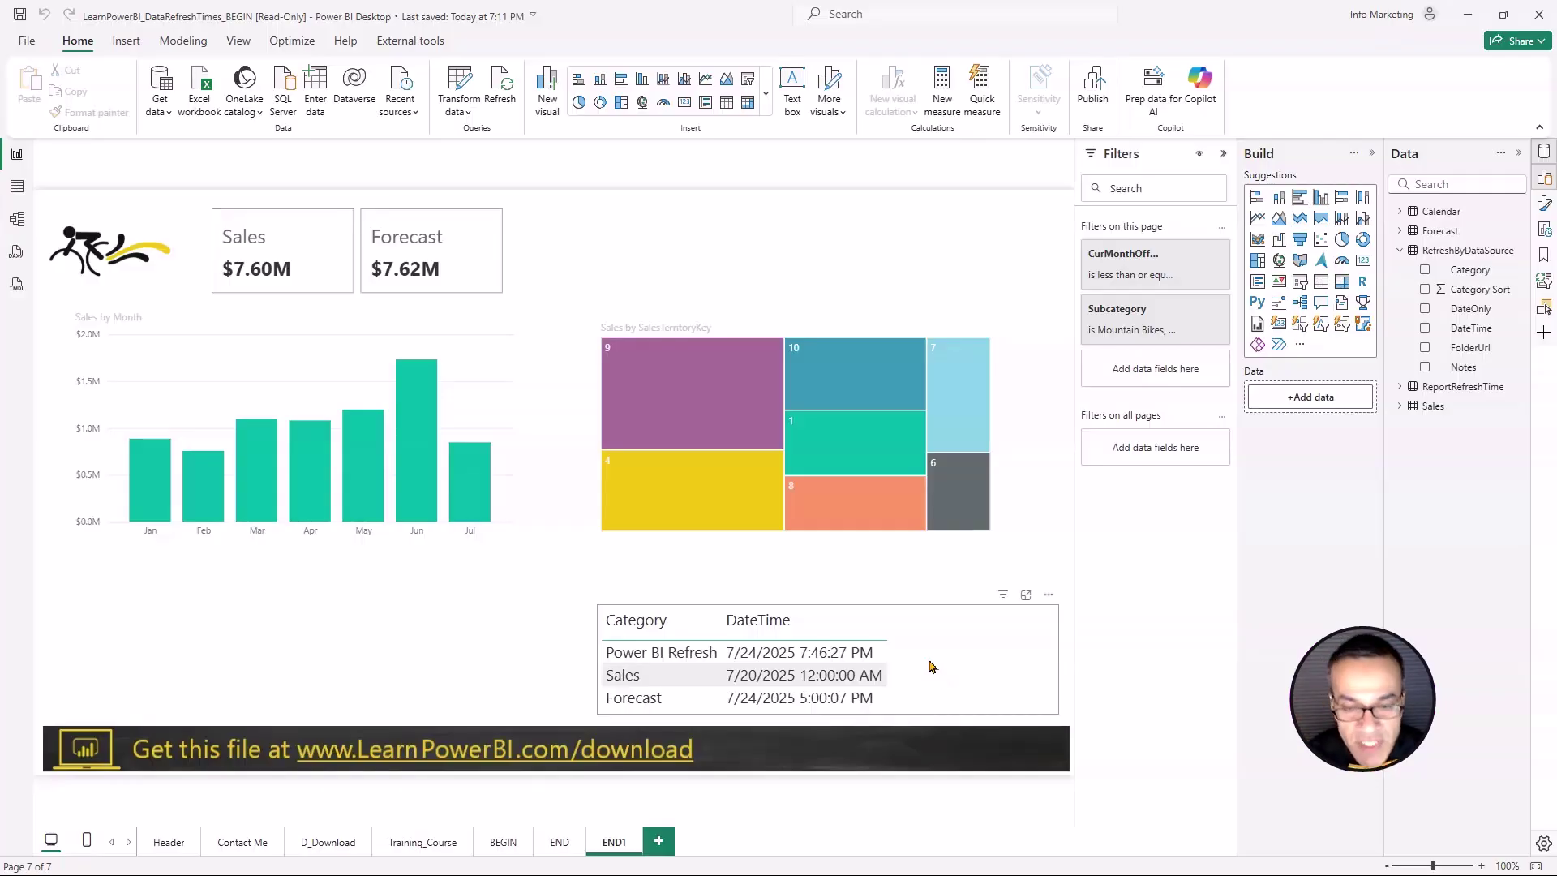
pyautogui.click(932, 667)
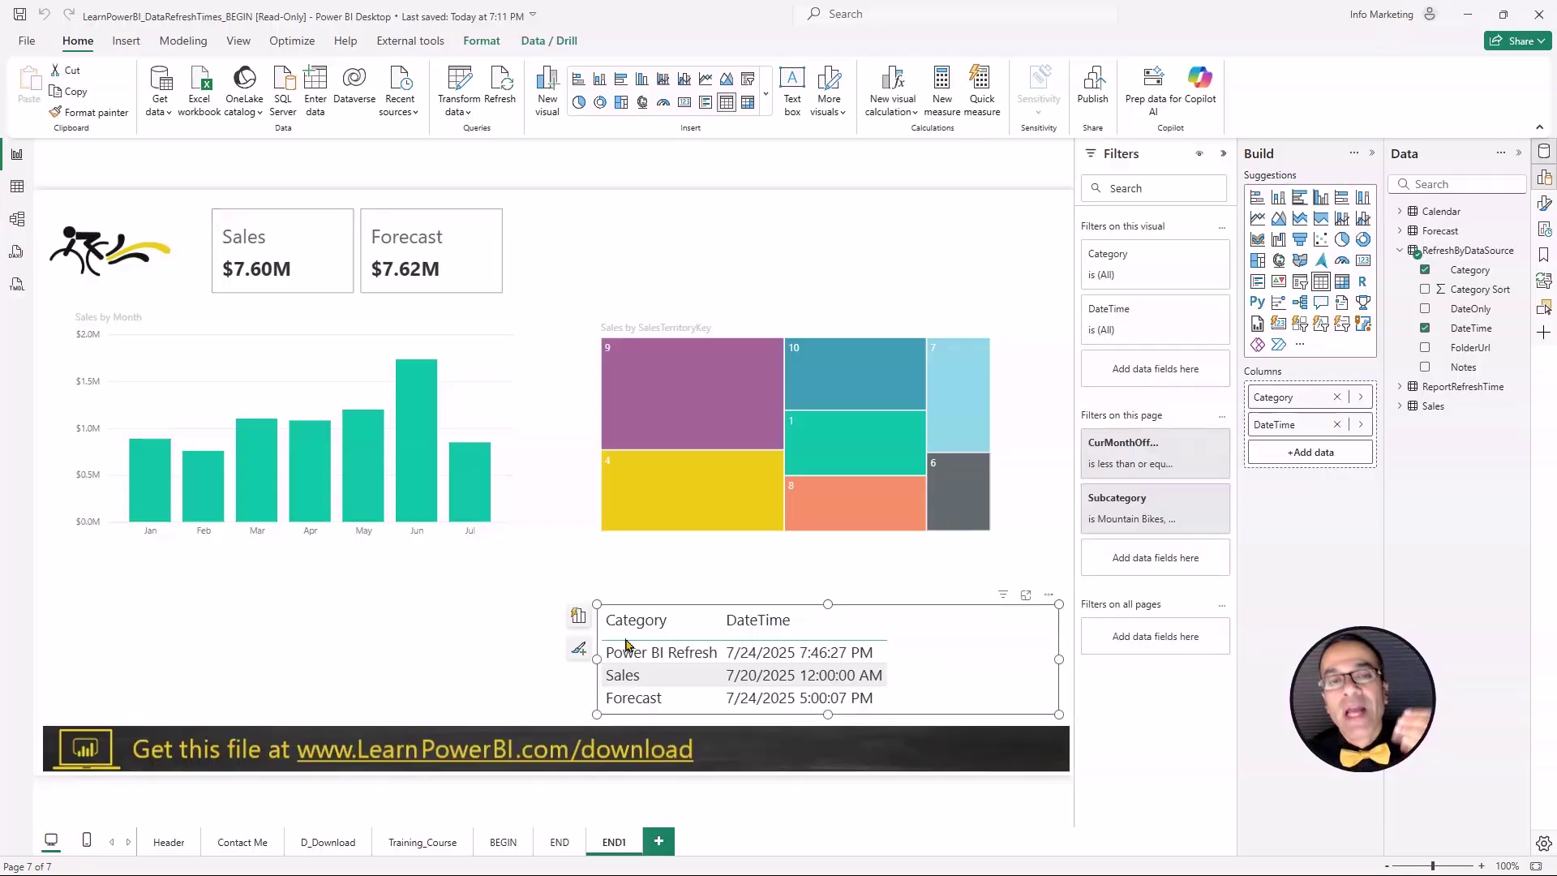
pyautogui.click(522, 665)
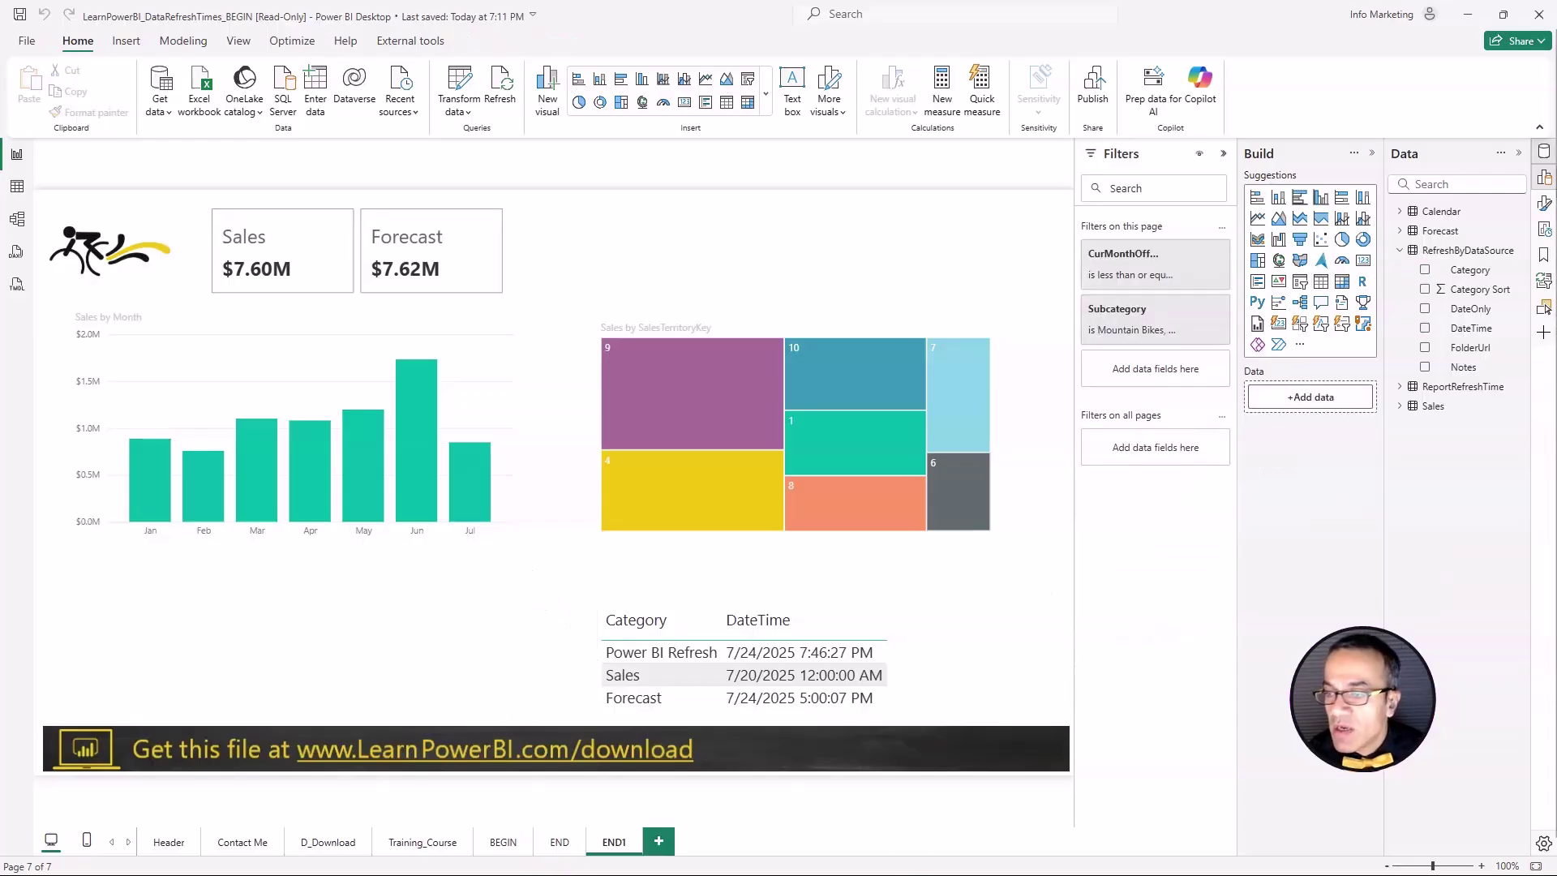
pyautogui.press('super+Right')
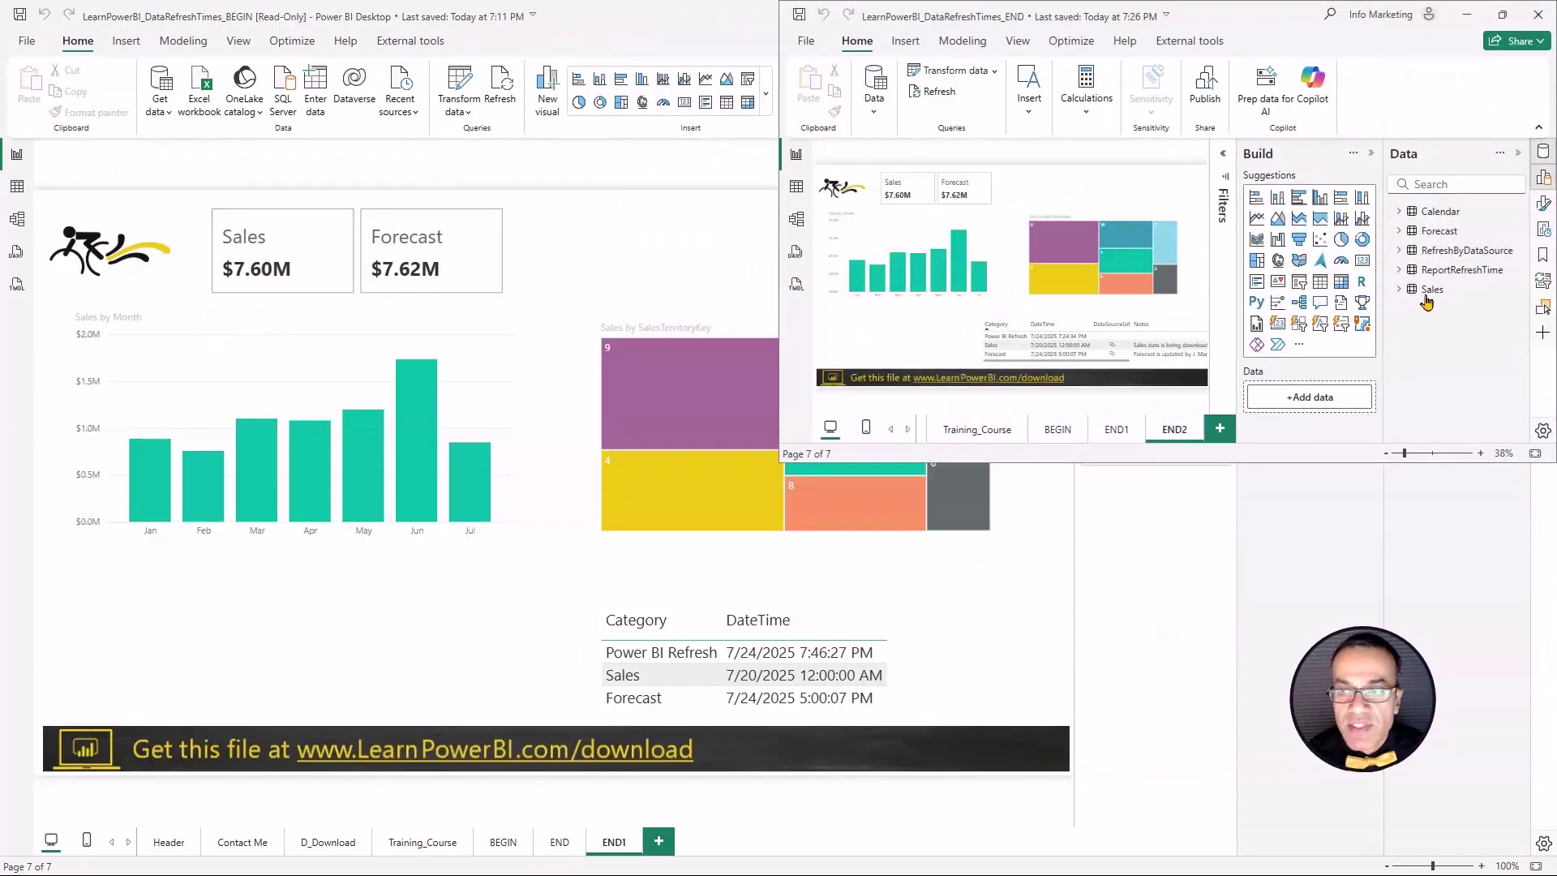
pyautogui.click(1502, 14)
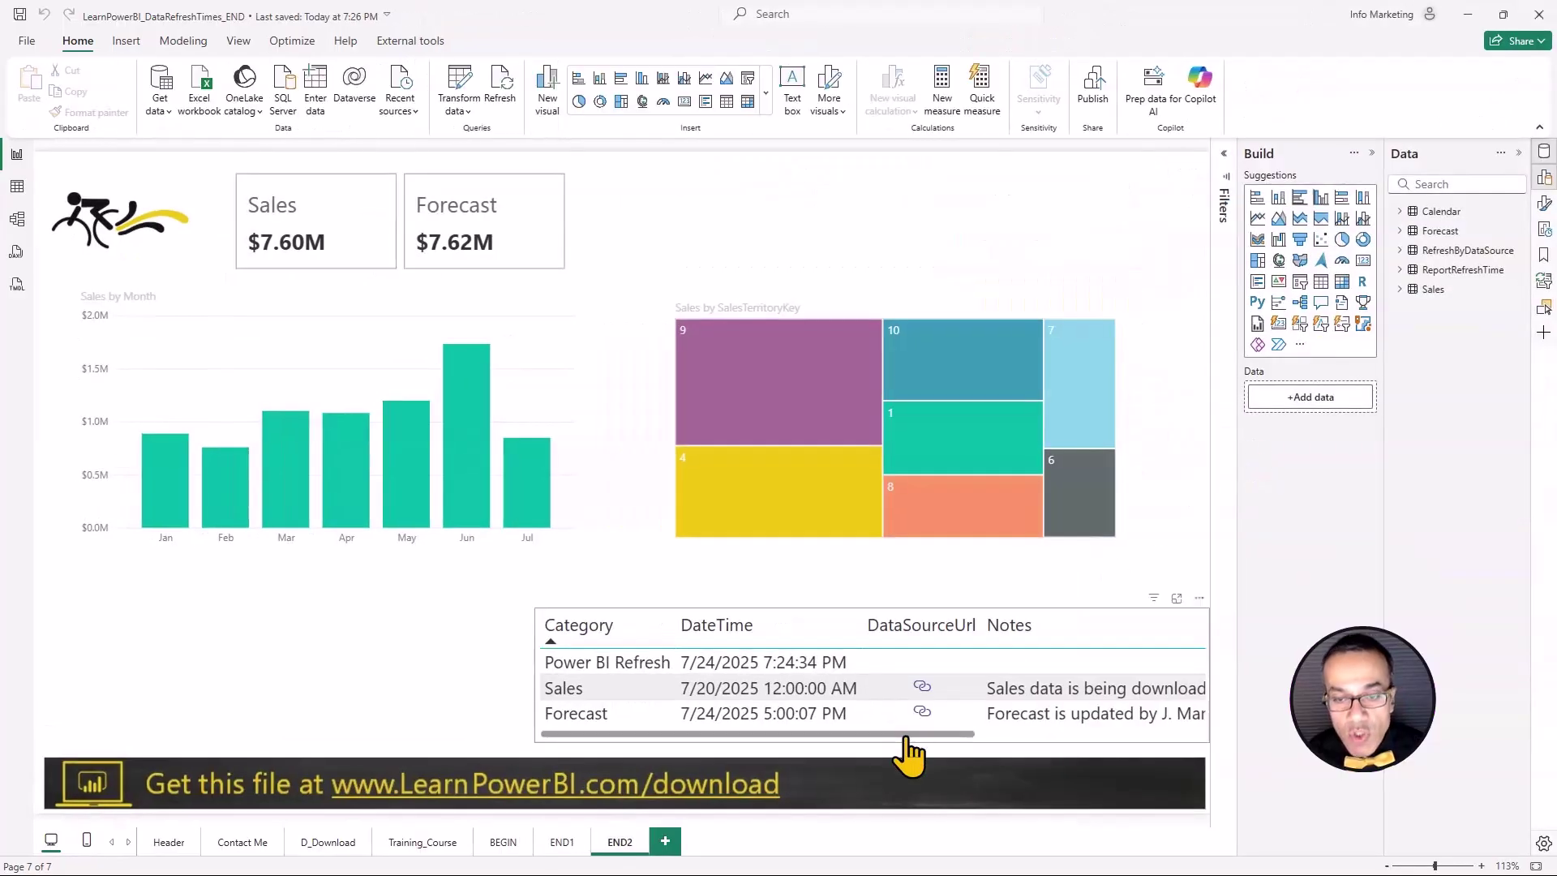
pyautogui.moveTo(910, 734); pyautogui.dragTo(819, 744)
pyautogui.click(568, 690)
pyautogui.moveTo(922, 689)
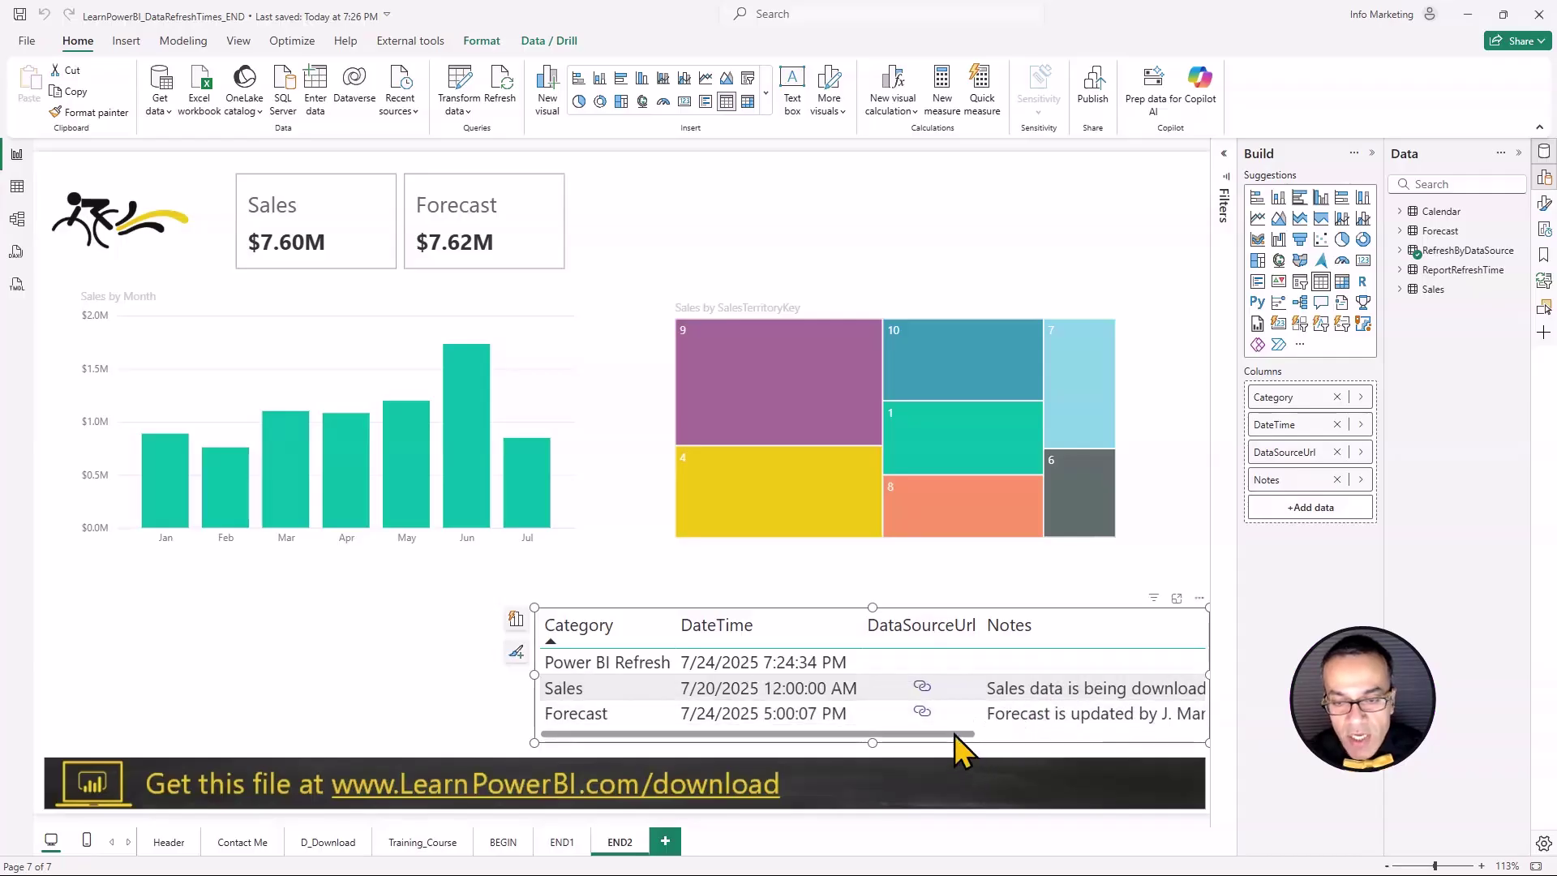
# Step: From the BEGIN report's table, open the RefreshByDataSource query's M code in Power Query
pyautogui.click(1468, 15)
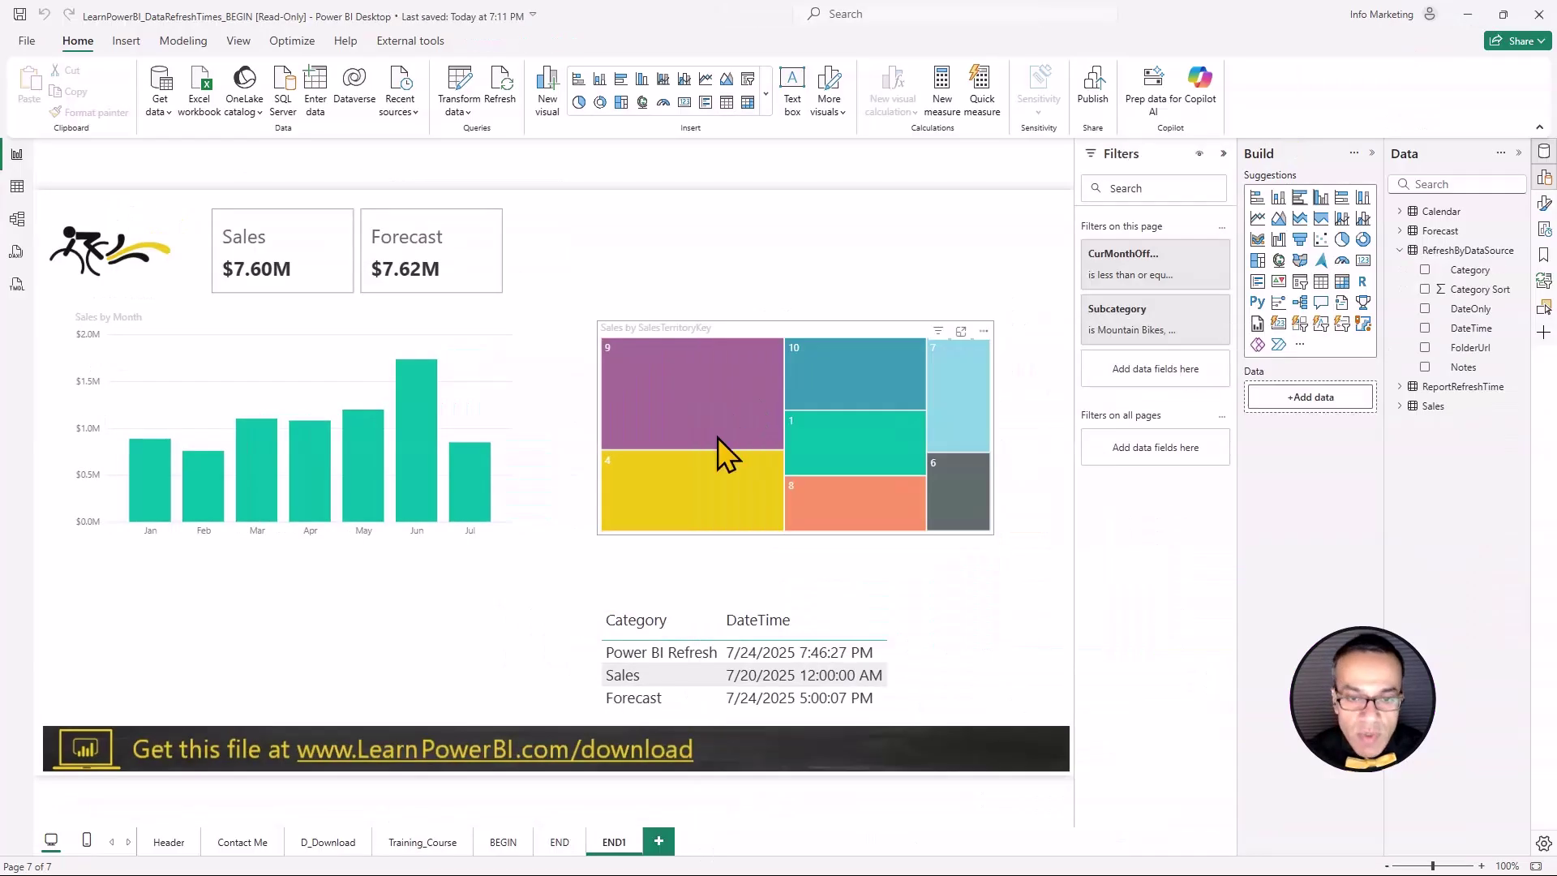
pyautogui.click(981, 644)
pyautogui.click(461, 78)
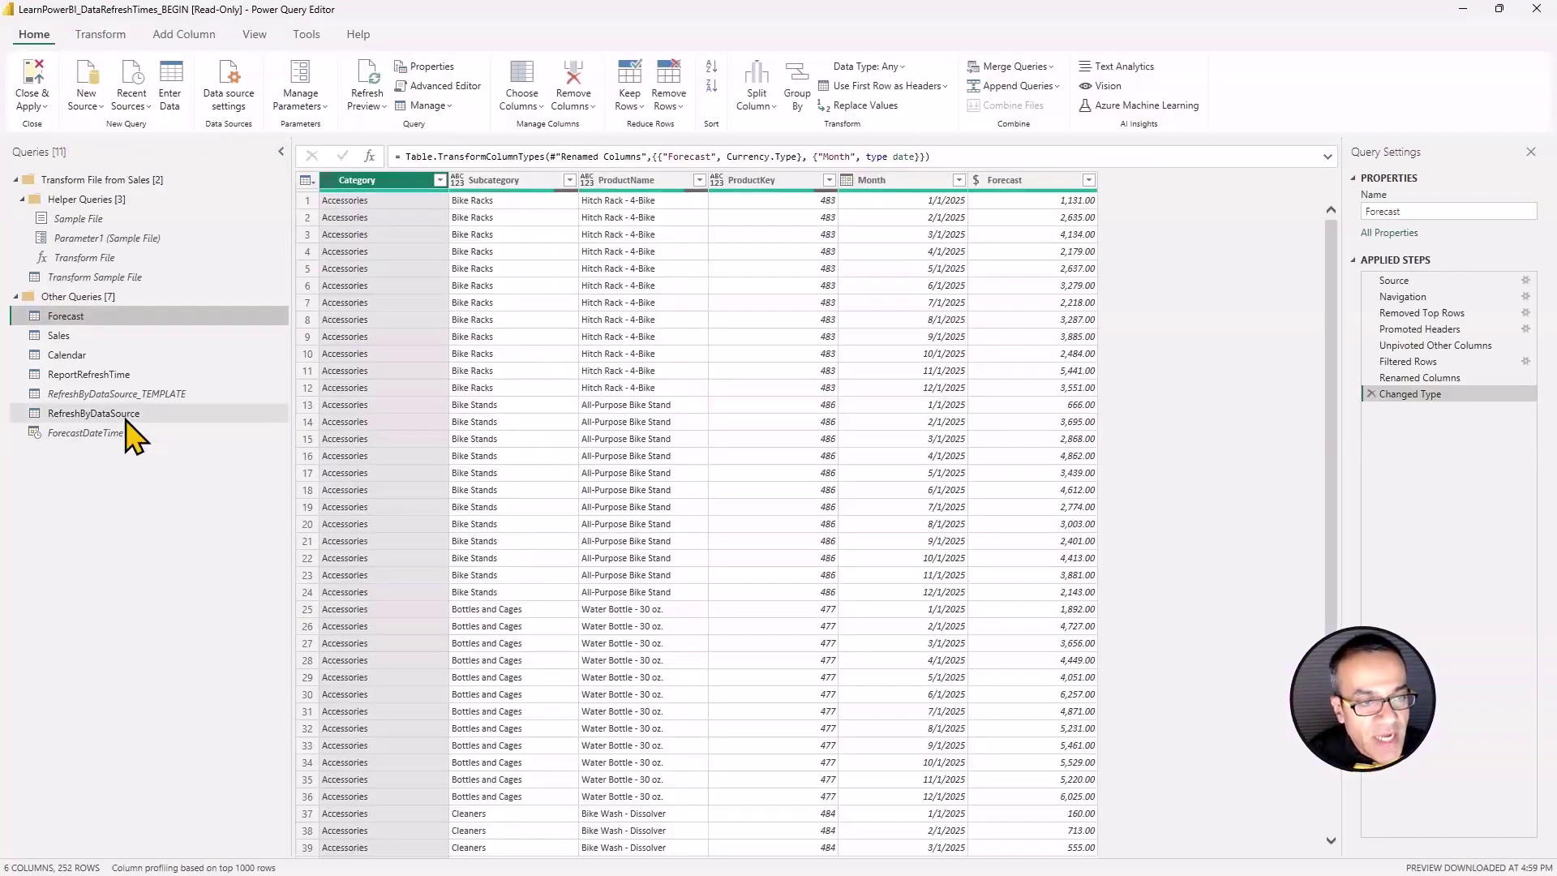
pyautogui.click(127, 418)
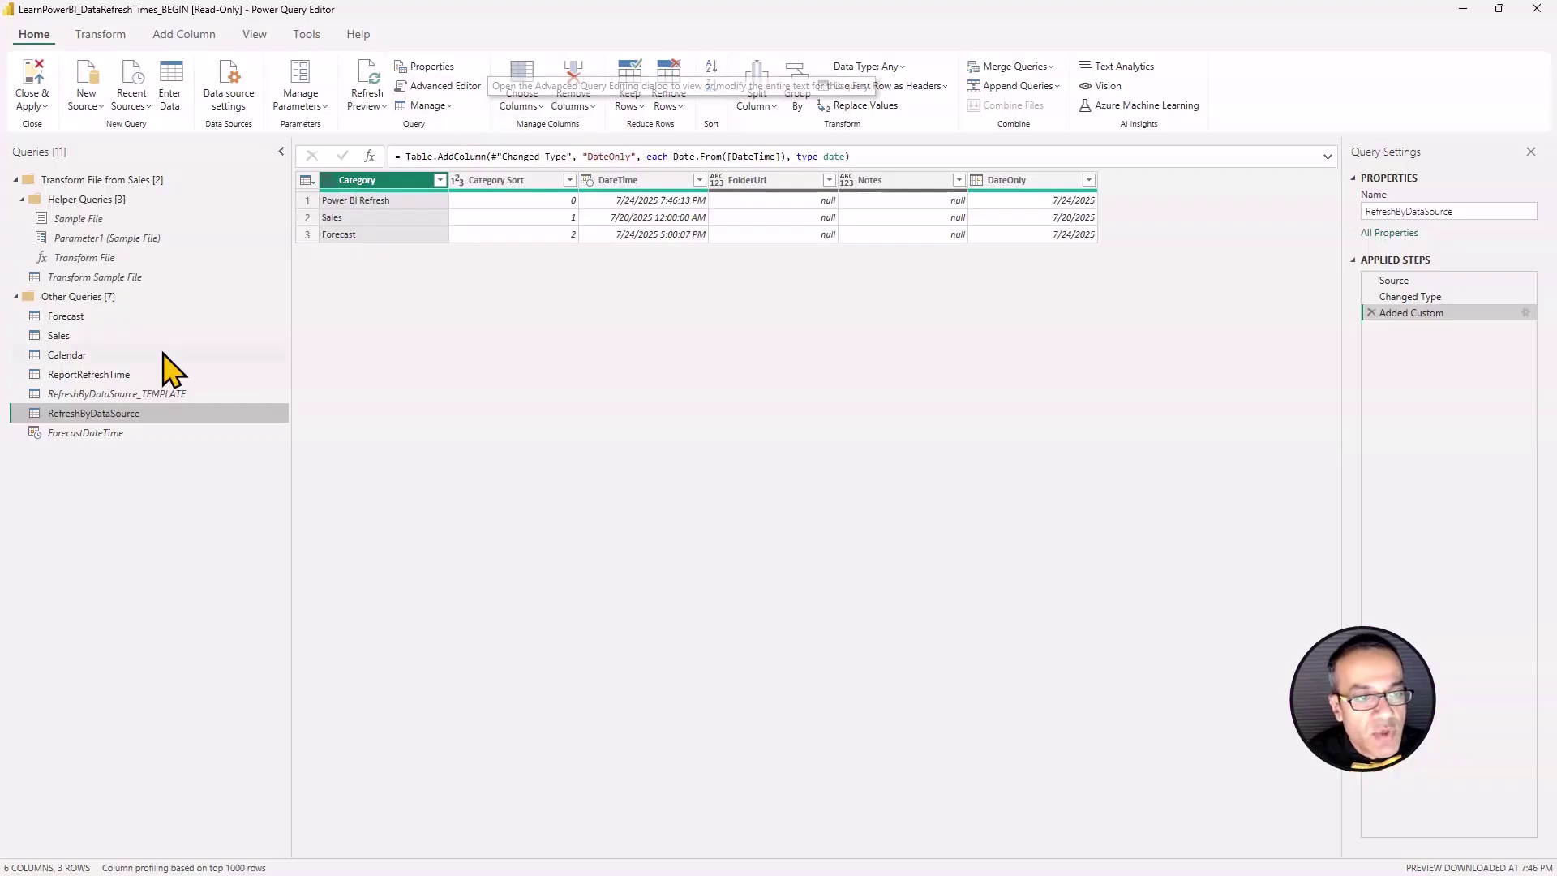
pyautogui.click(436, 88)
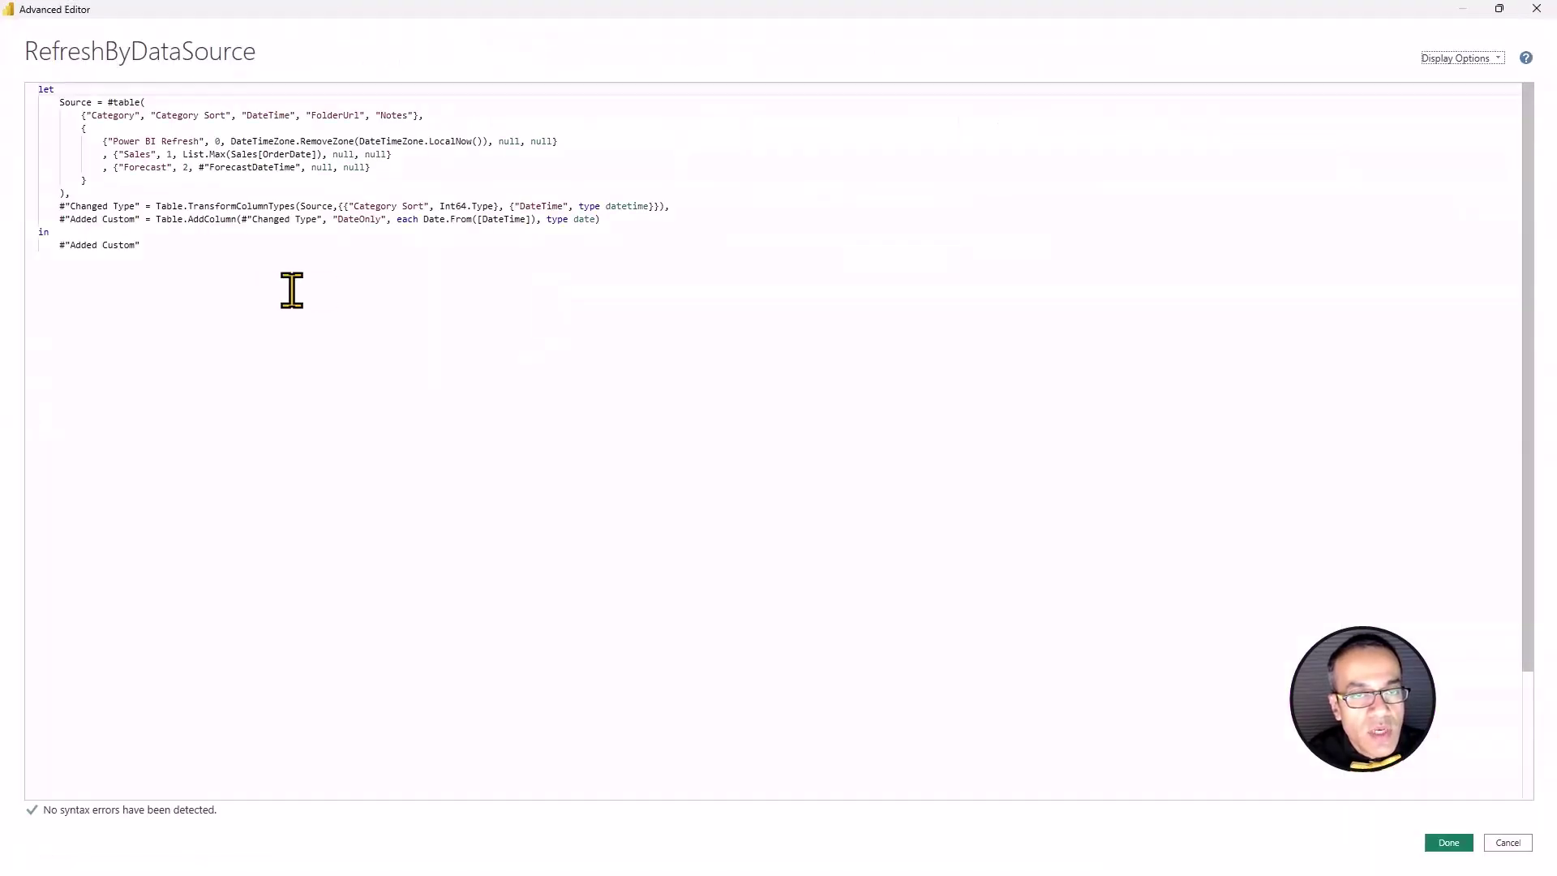
pyautogui.click(342, 155)
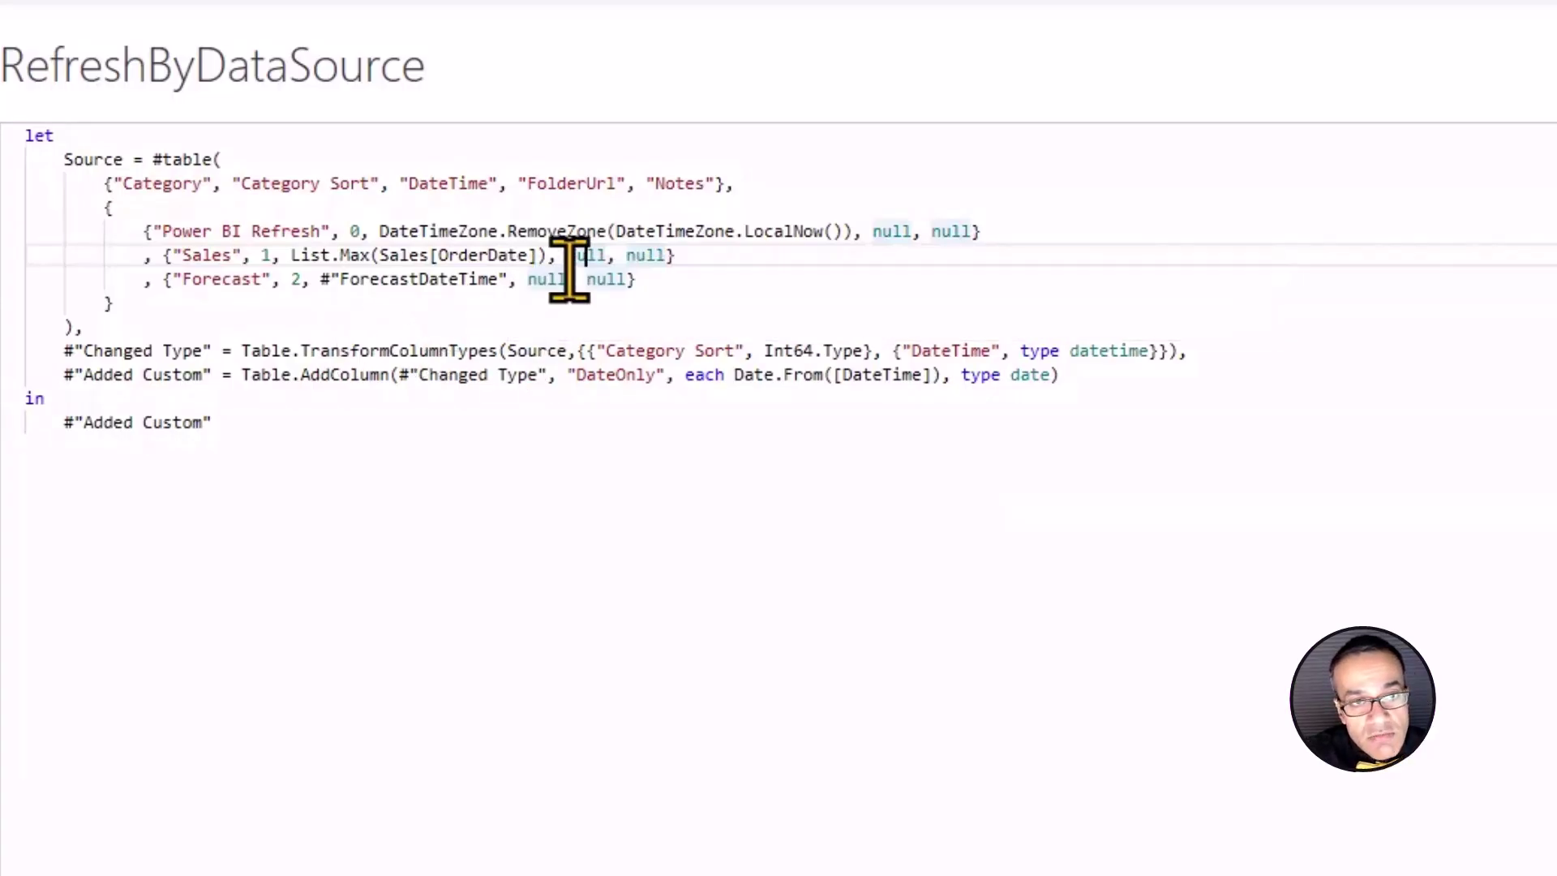
pyautogui.doubleClick(585, 255)
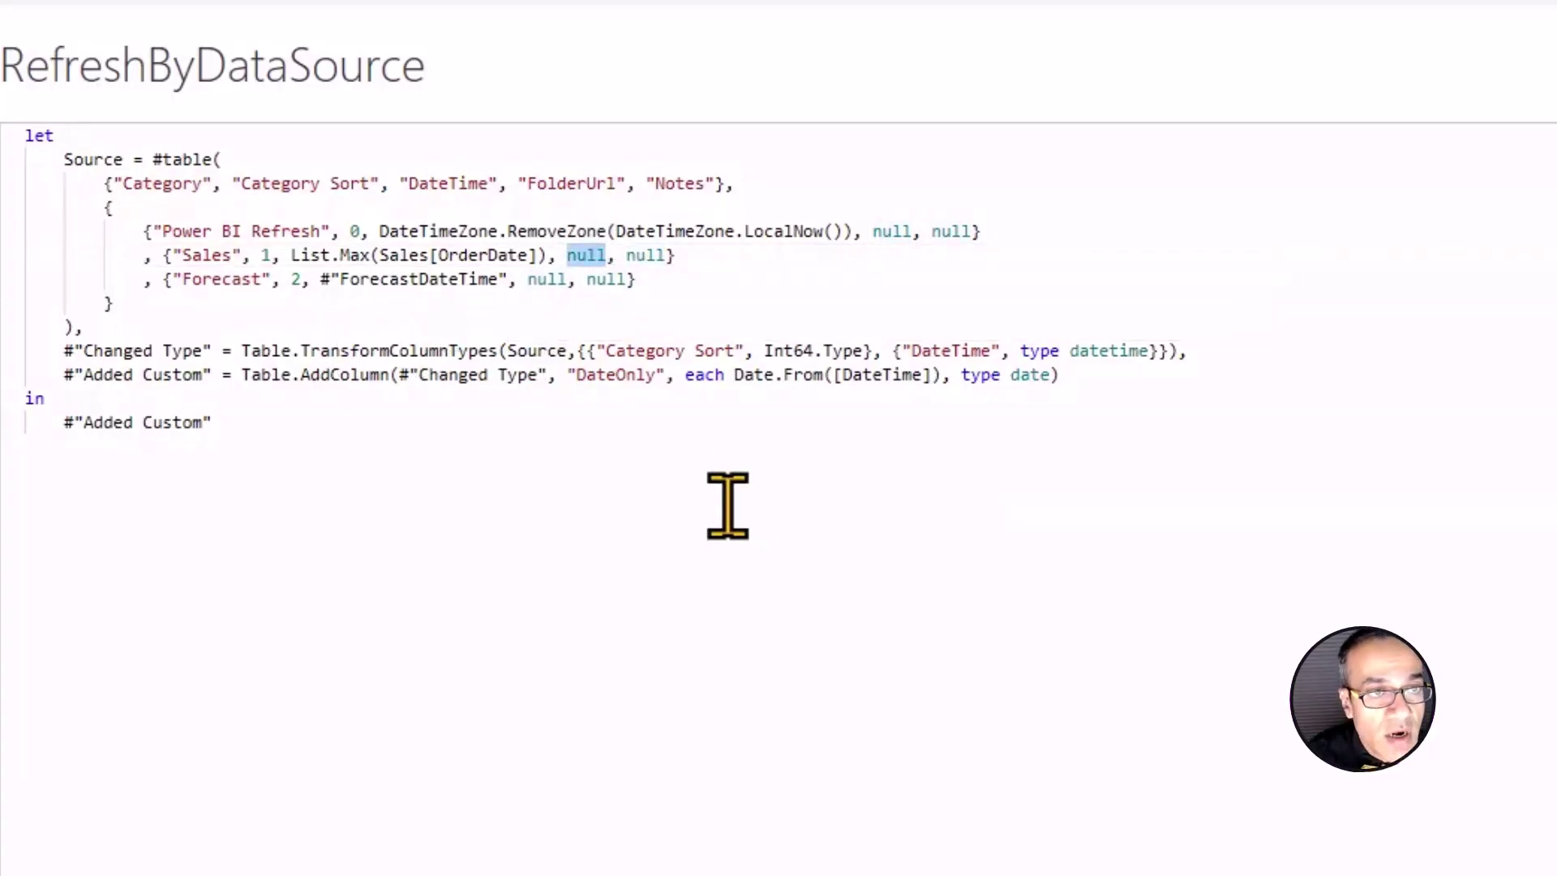
pyautogui.write('"')
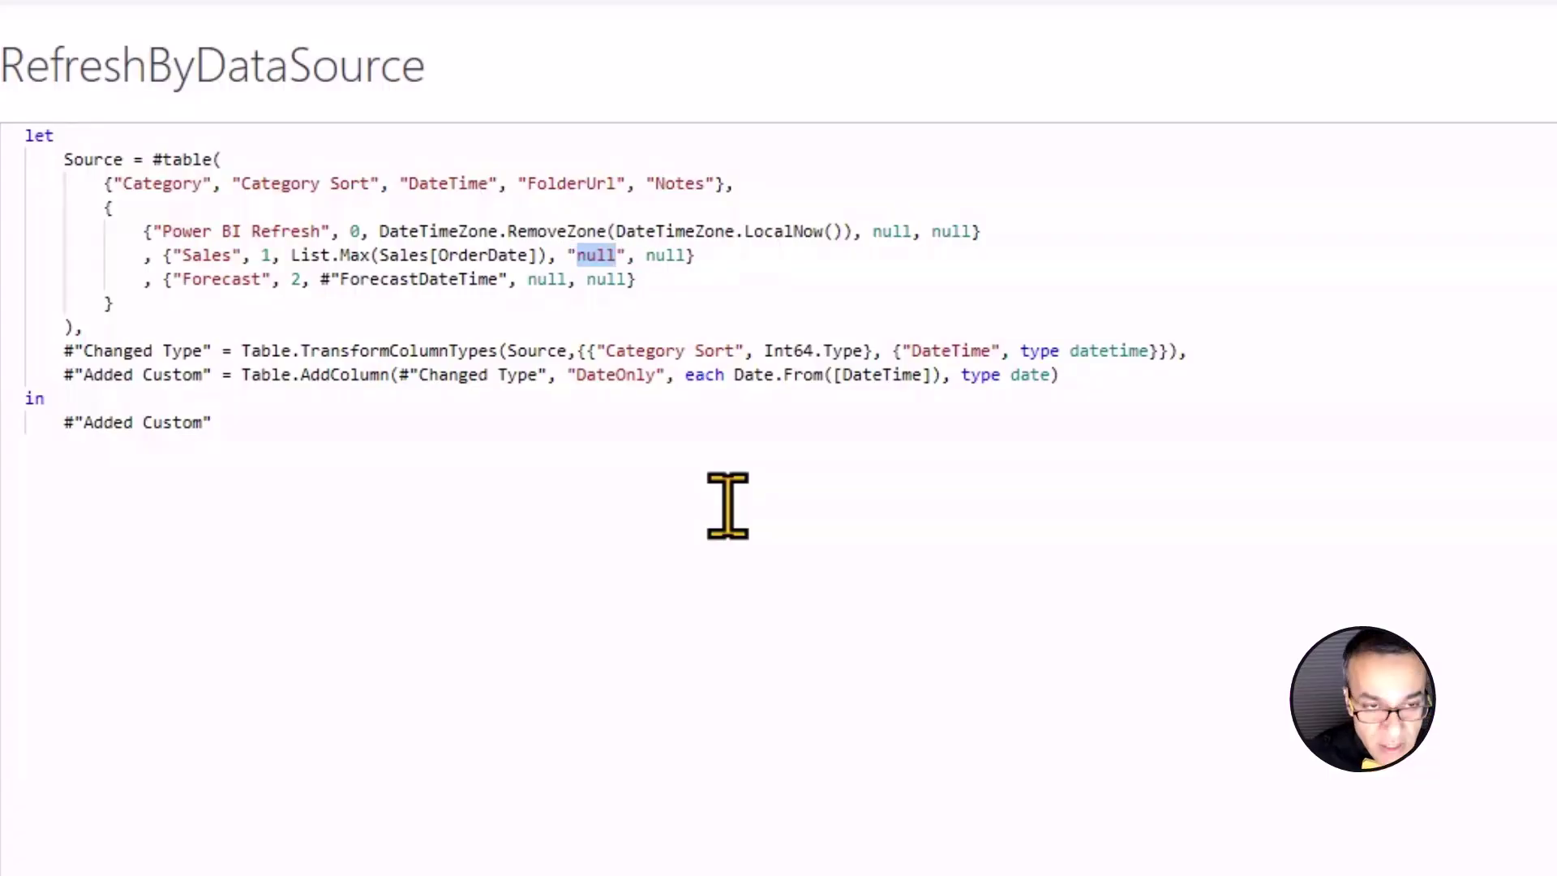
pyautogui.write('jttps://w')
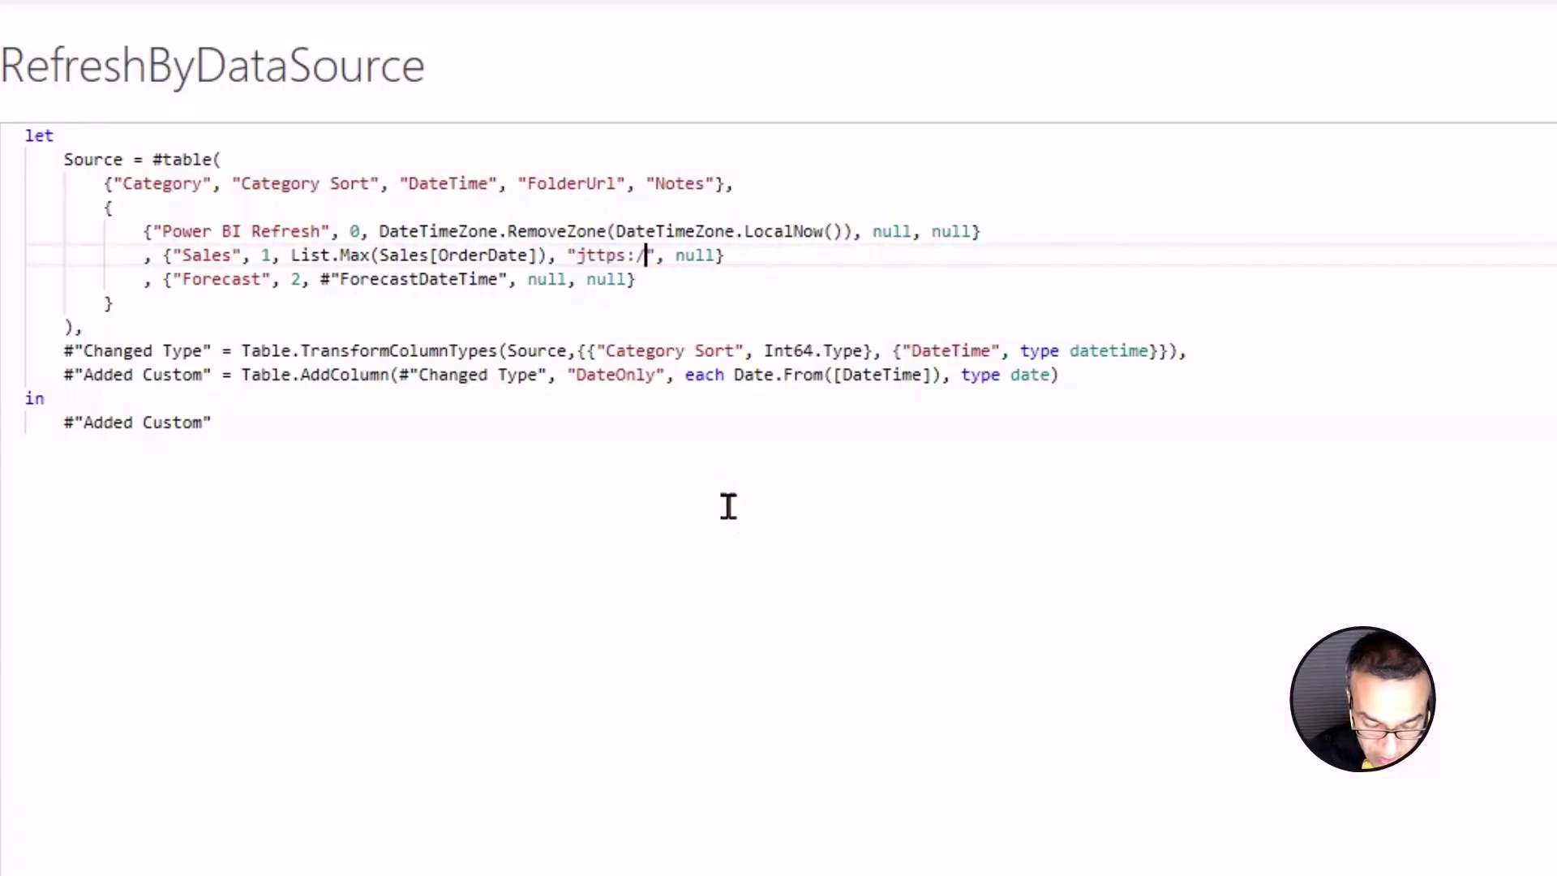
pyautogui.write('ww.LearnPow')
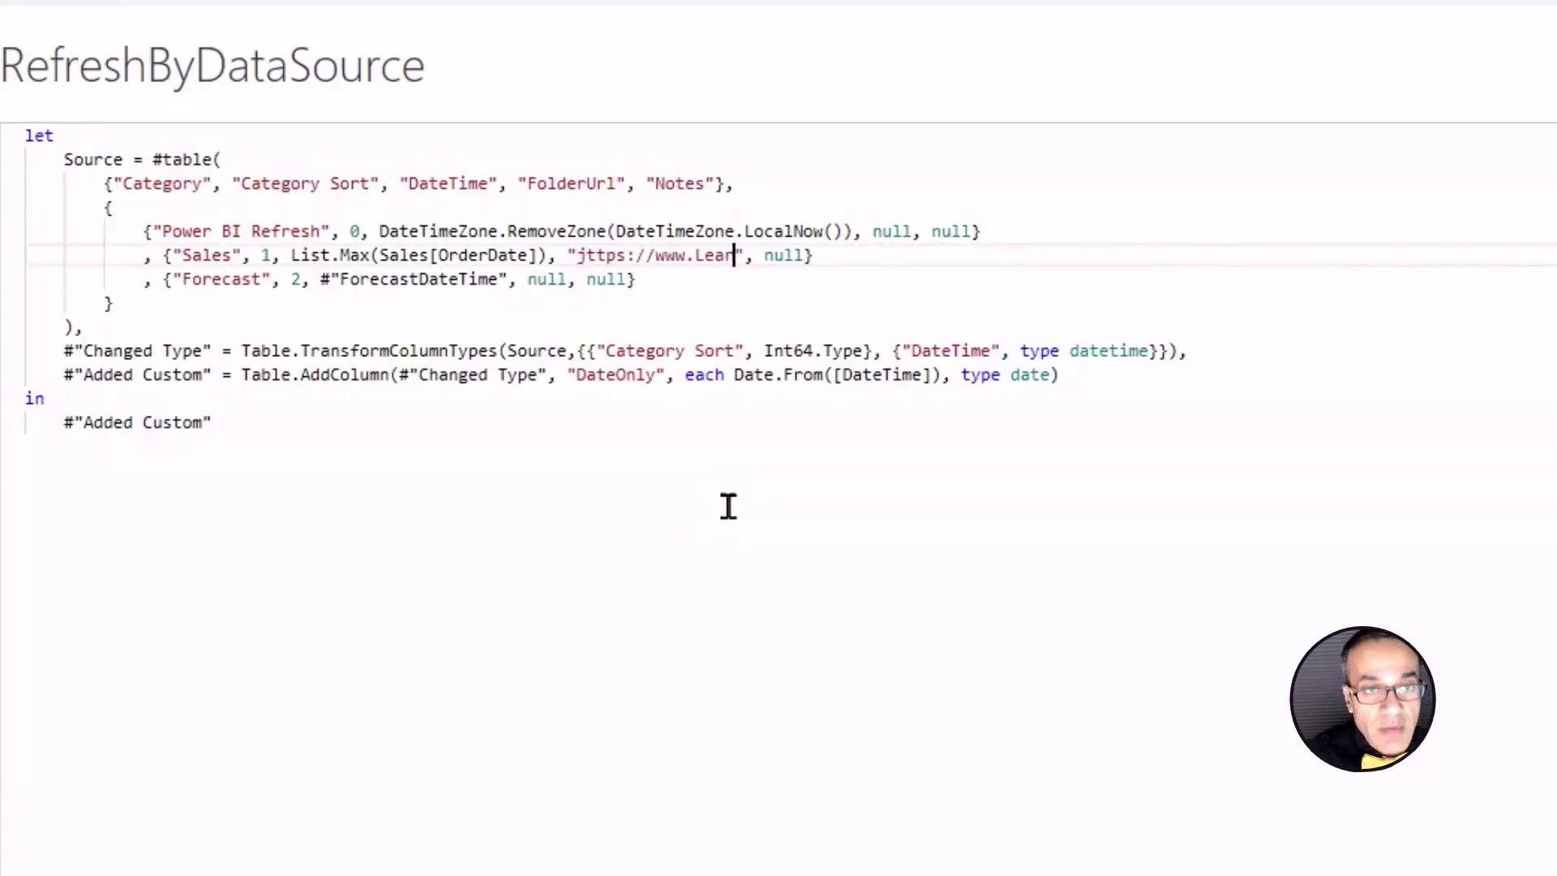
pyautogui.write('erBi.com')
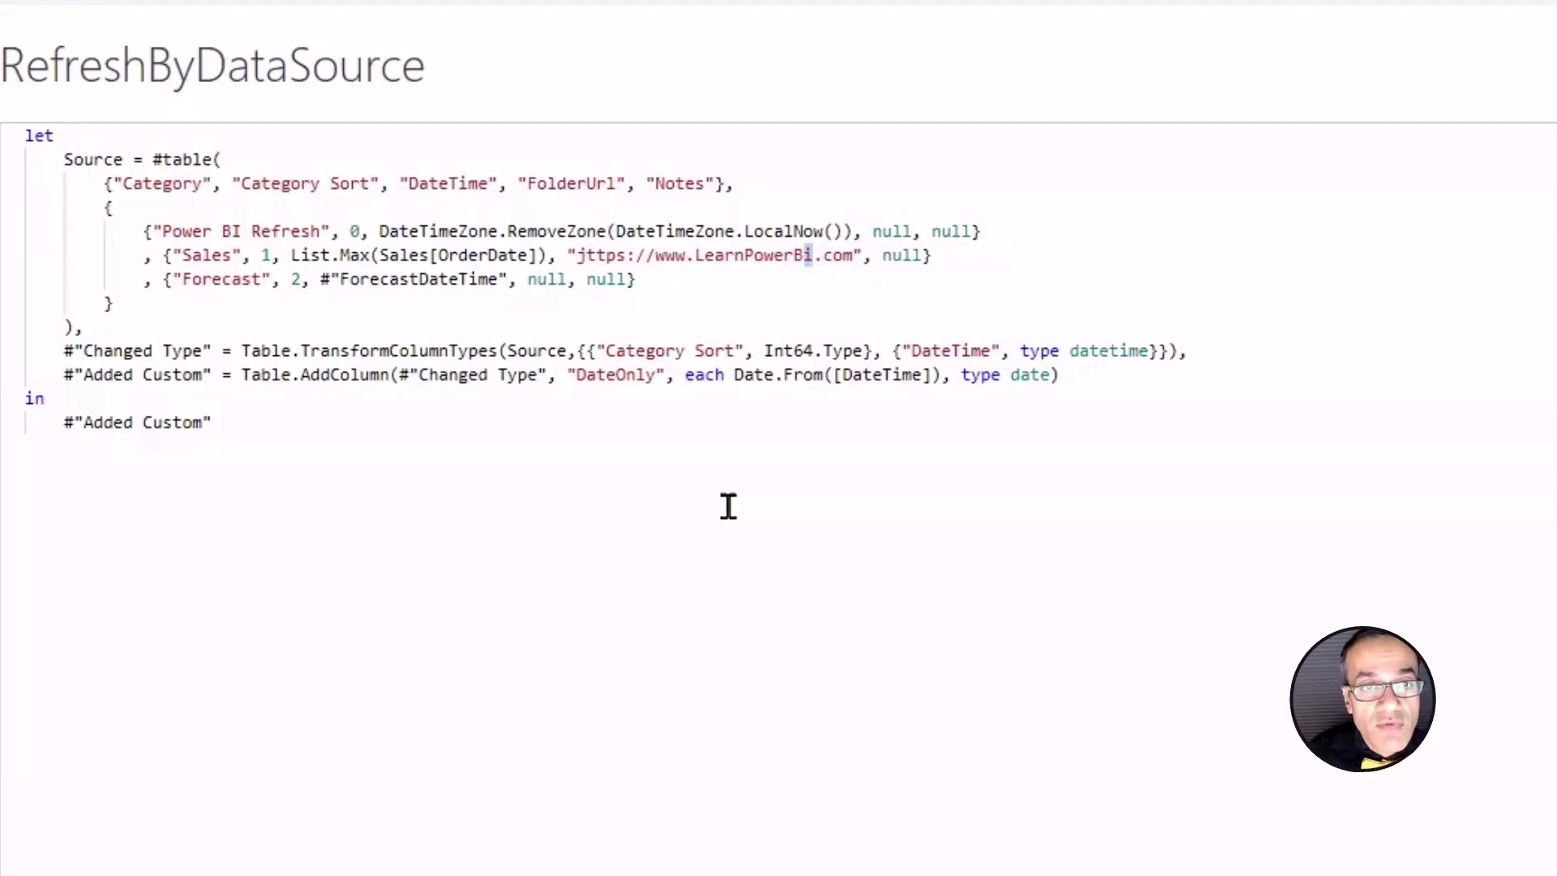
pyautogui.press('Right')
pyautogui.press('BackSpace')
pyautogui.write('I')
pyautogui.hotkey('ctrl', 'Left')
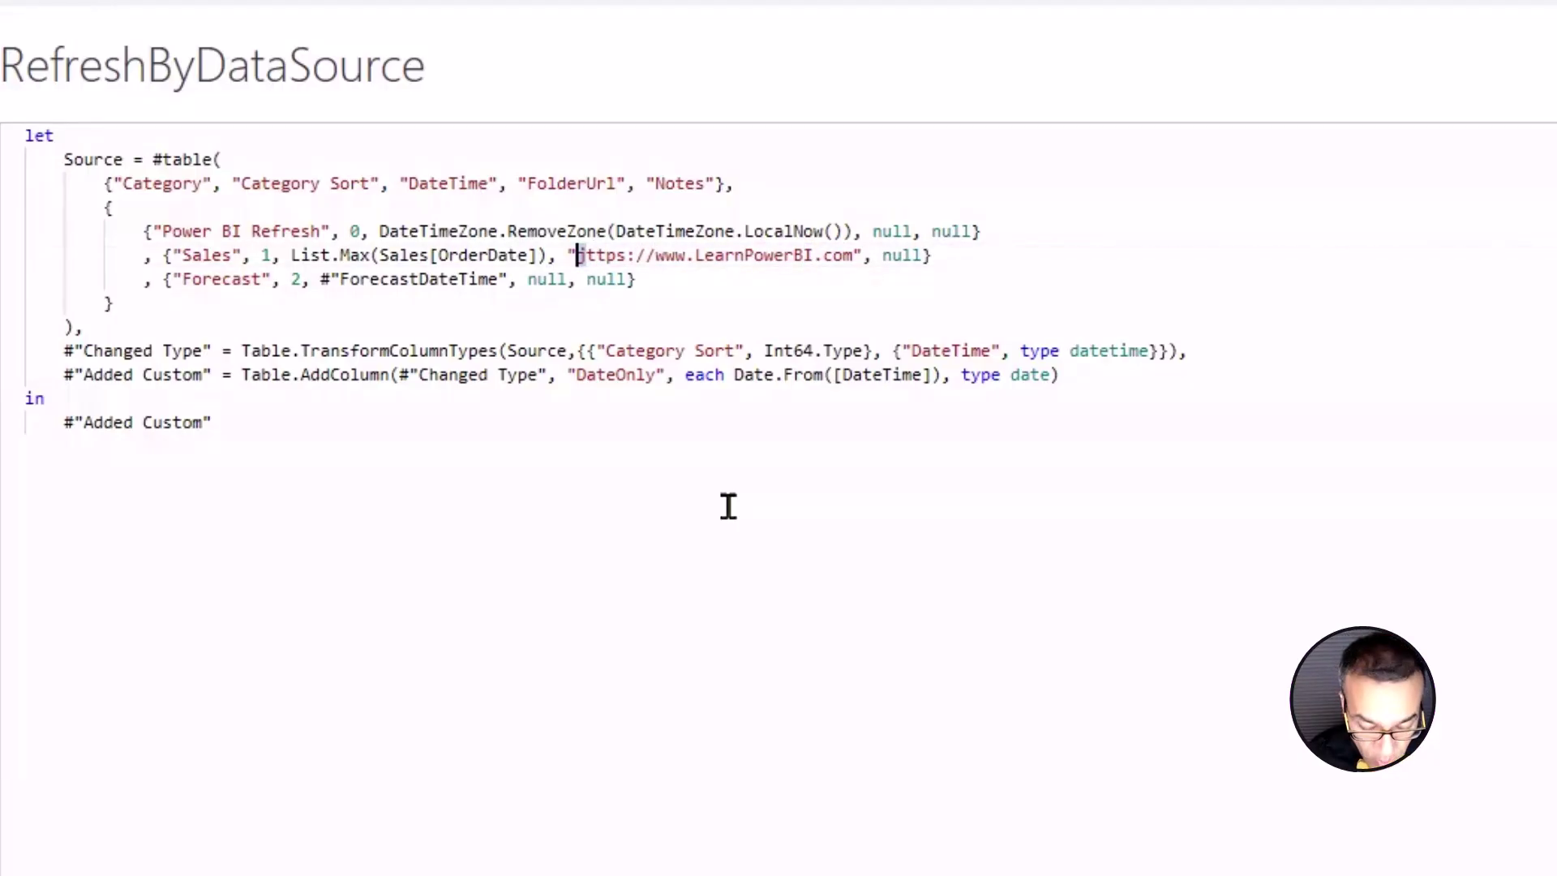
pyautogui.press('BackSpace')
pyautogui.write('h')
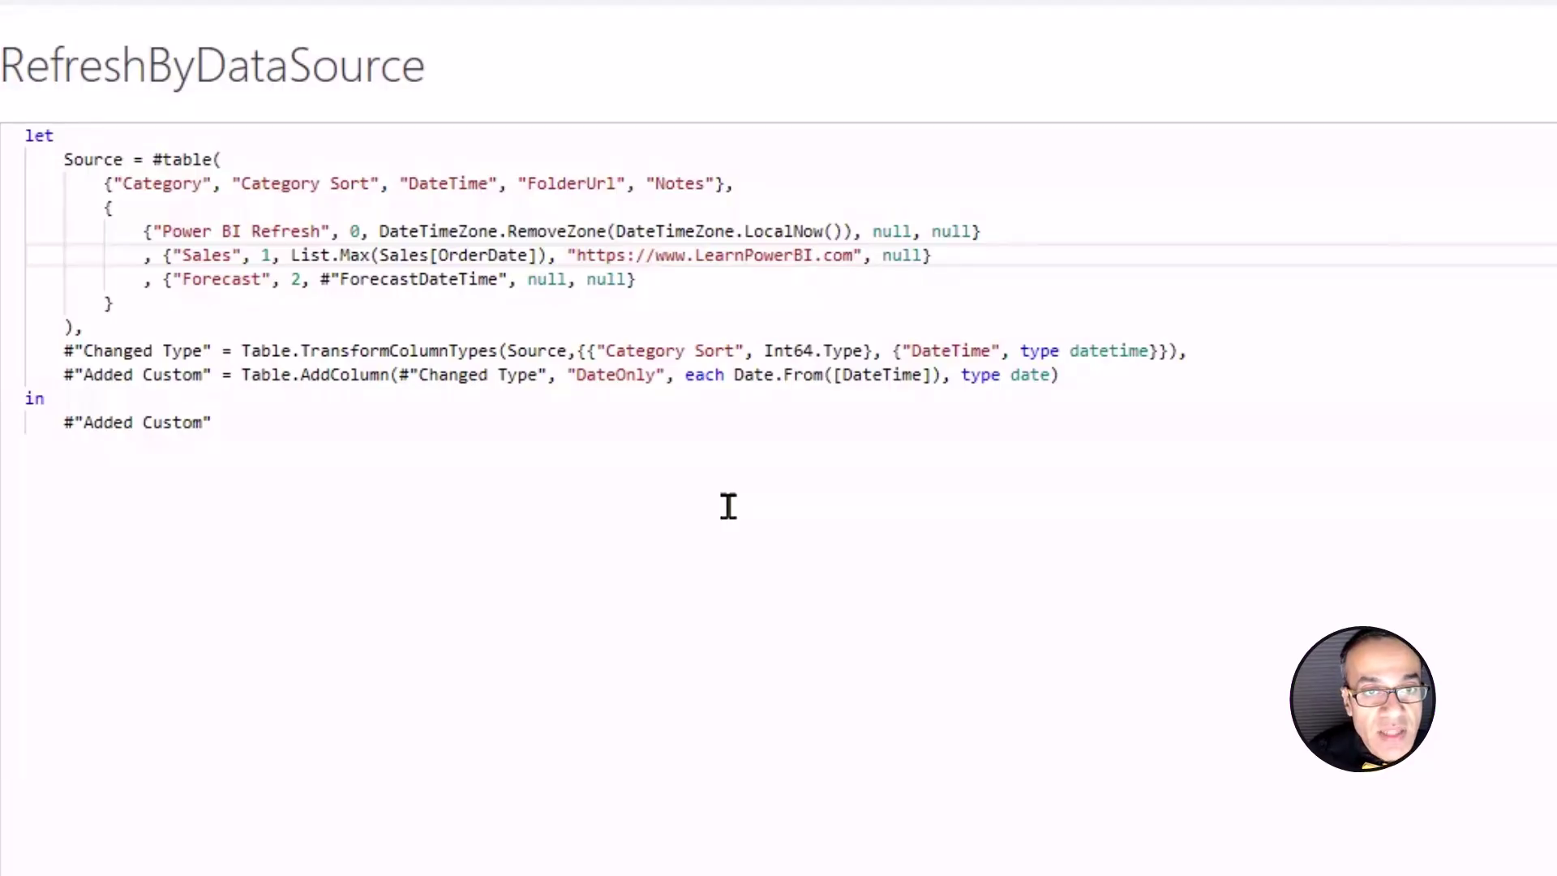
pyautogui.write('/training')
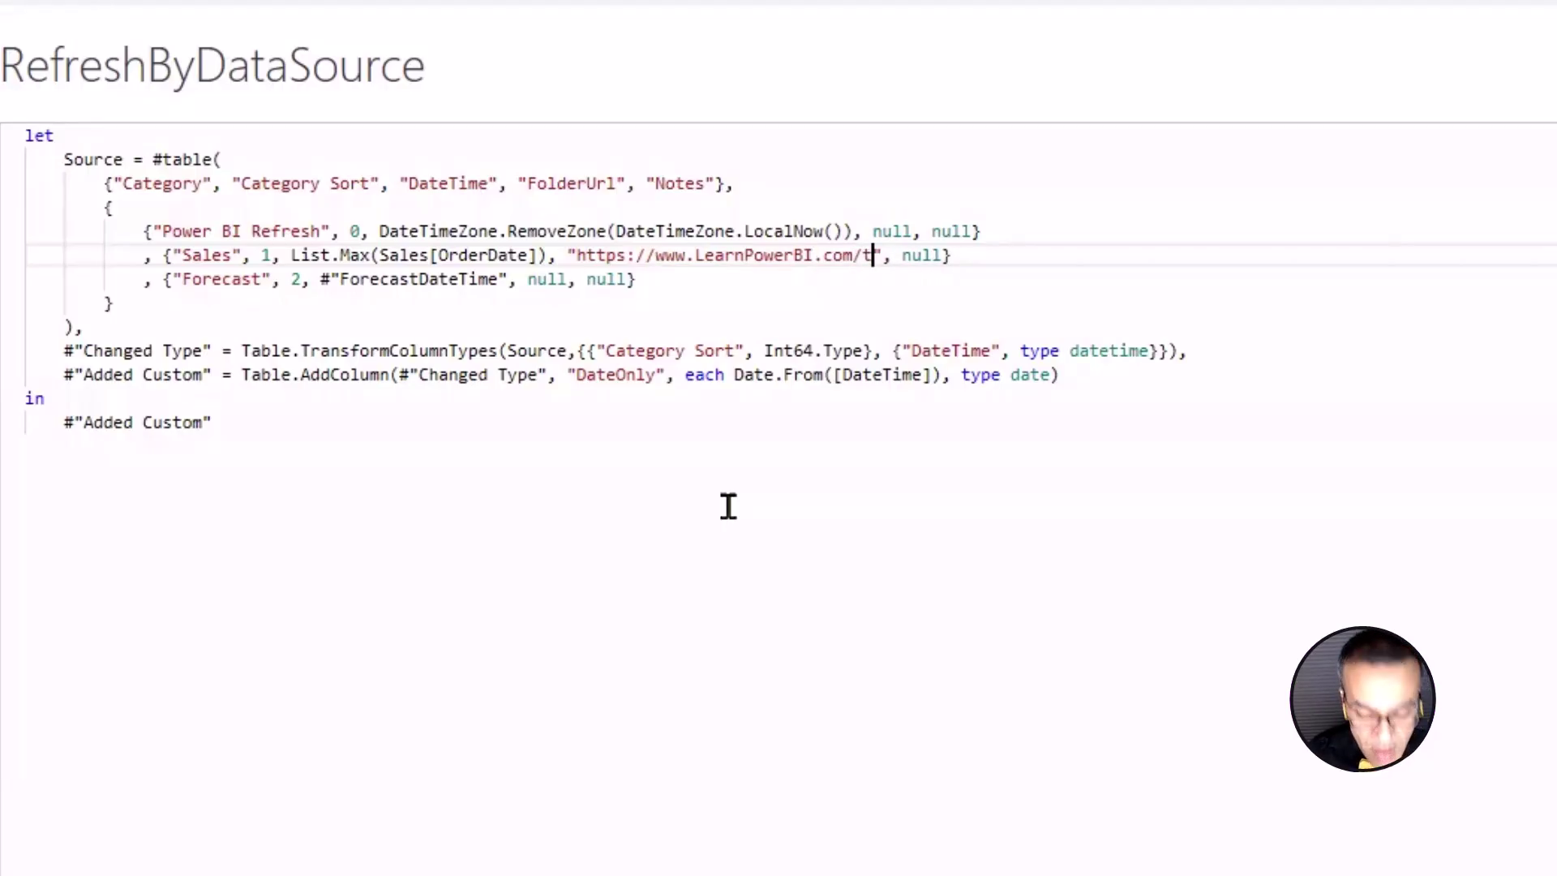
pyautogui.hotkey('ctrl', 'shift', 'Left')
pyautogui.hotkey('ctrl', 'shift', 'Left')
pyautogui.hotkey('ctrl', 'shift', 'Left')
pyautogui.hotkey('ctrl', 'shift', 'Left')
pyautogui.hotkey('ctrl', 'shift', 'Left')
pyautogui.hotkey('ctrl', 'shift', 'Left')
pyautogui.hotkey('ctrl', 'shift', 'Left')
pyautogui.hotkey('ctrl', 'shift', 'Left')
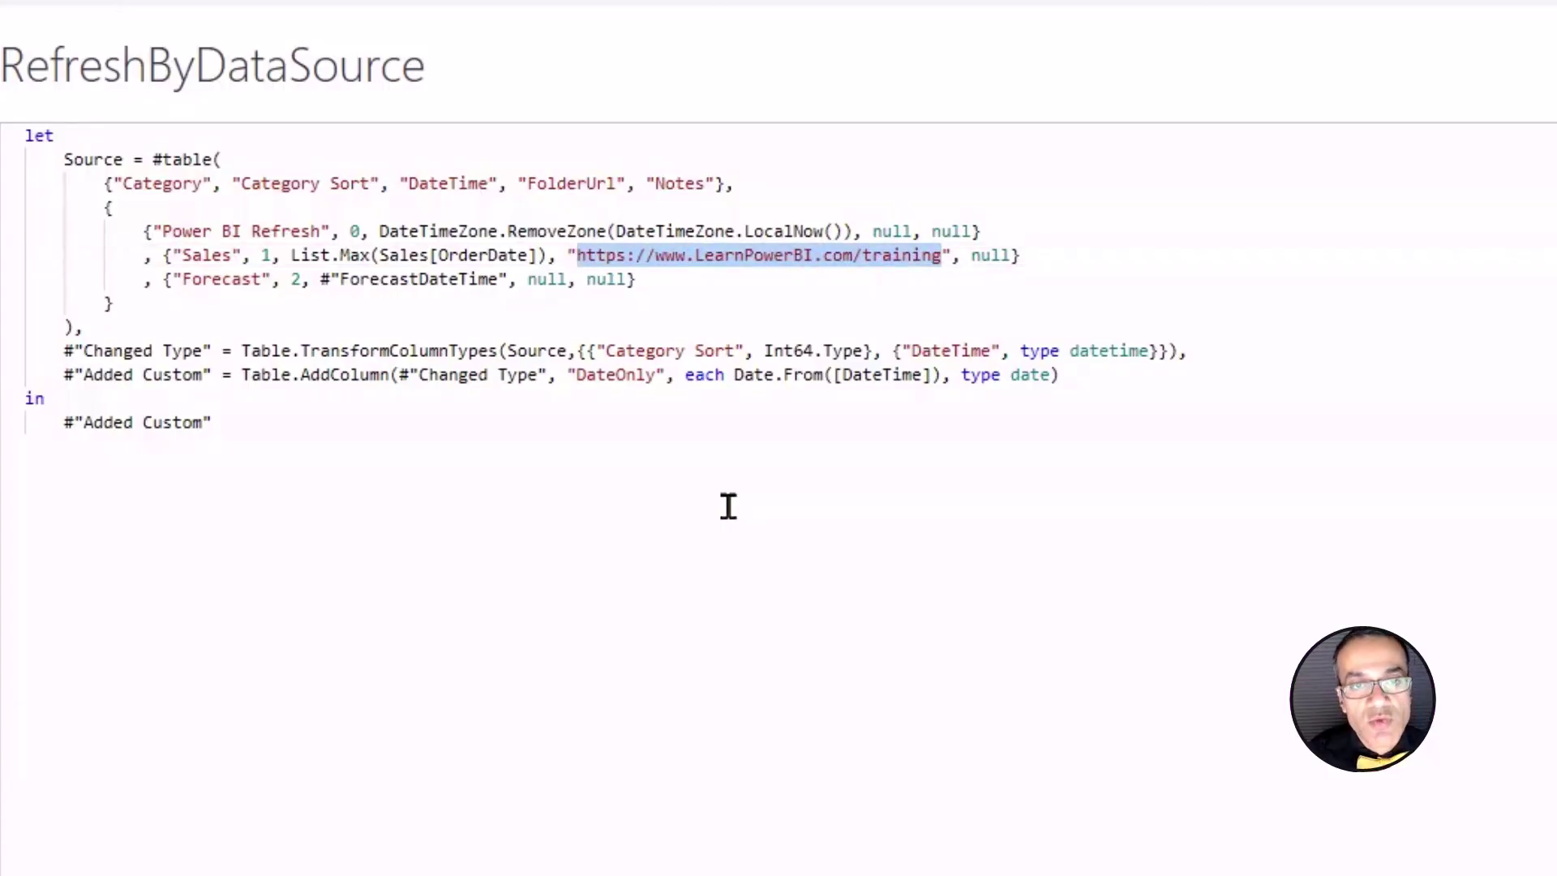
pyautogui.press('End')
pyautogui.press('Left')
# Step: Give Sales the note "Sales data is coming from Power Automate." and copy its URL and note to Forecast
pyautogui.hotkey('ctrl', 'shift', 'Left')
pyautogui.write('"Sales data is ')
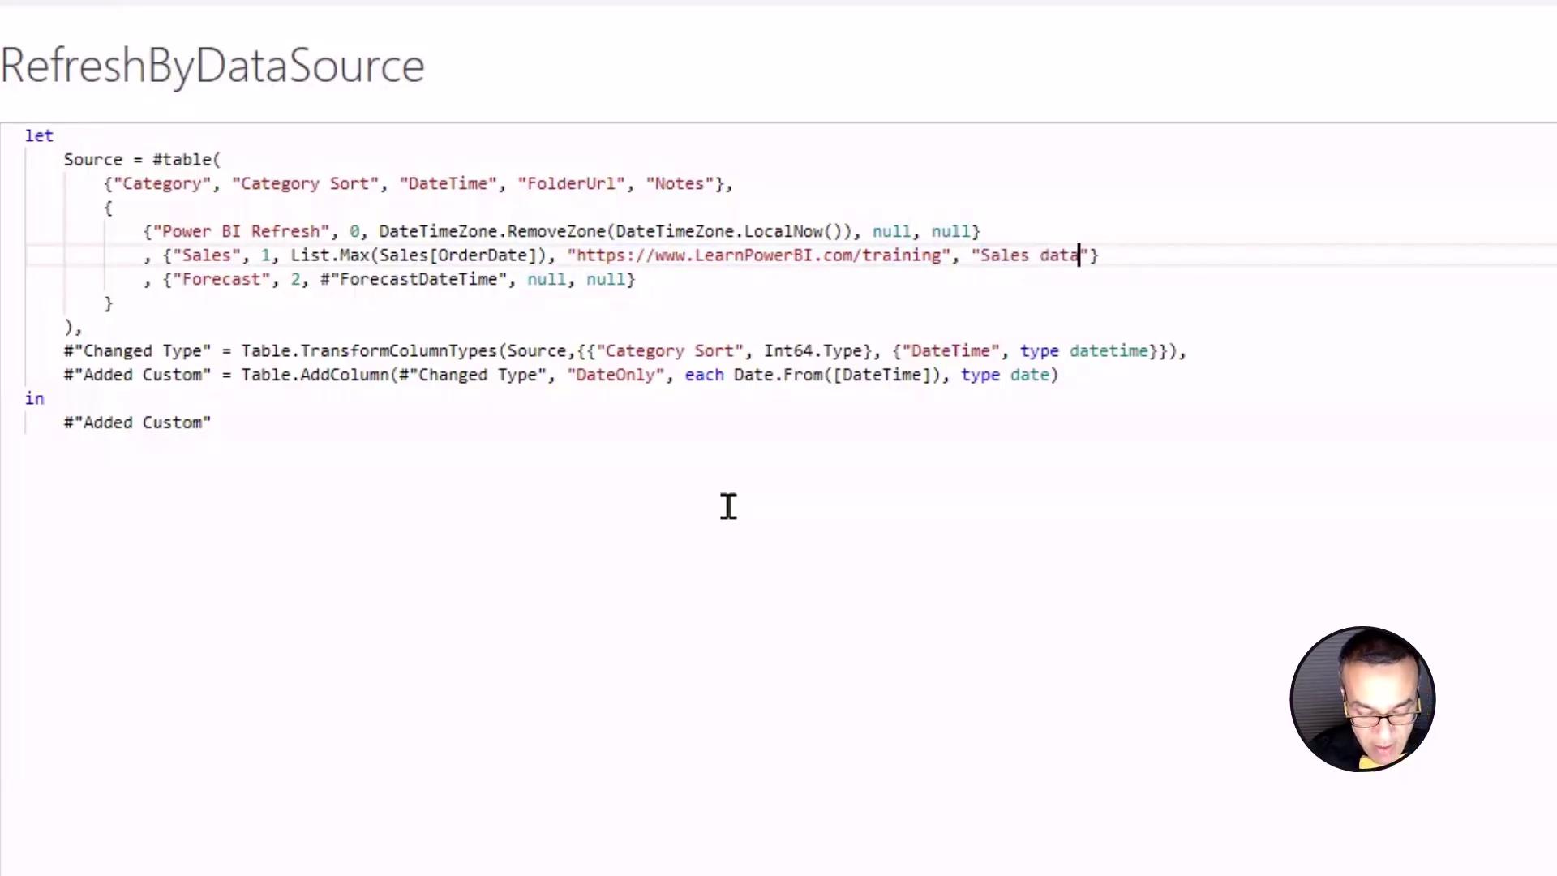
pyautogui.write('coming from Power')
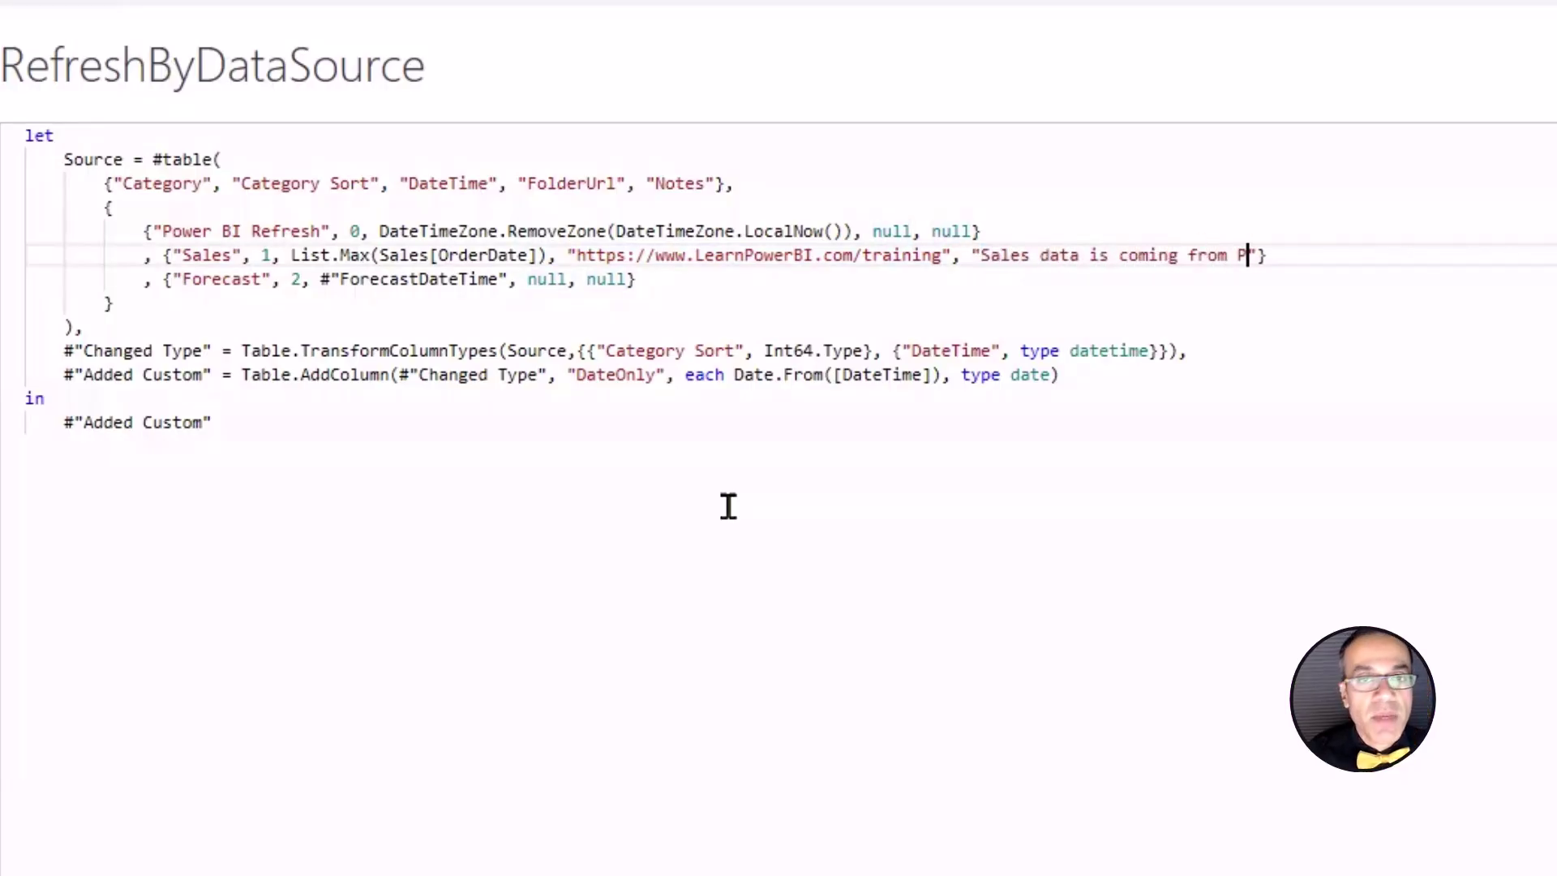
pyautogui.write(' Au')
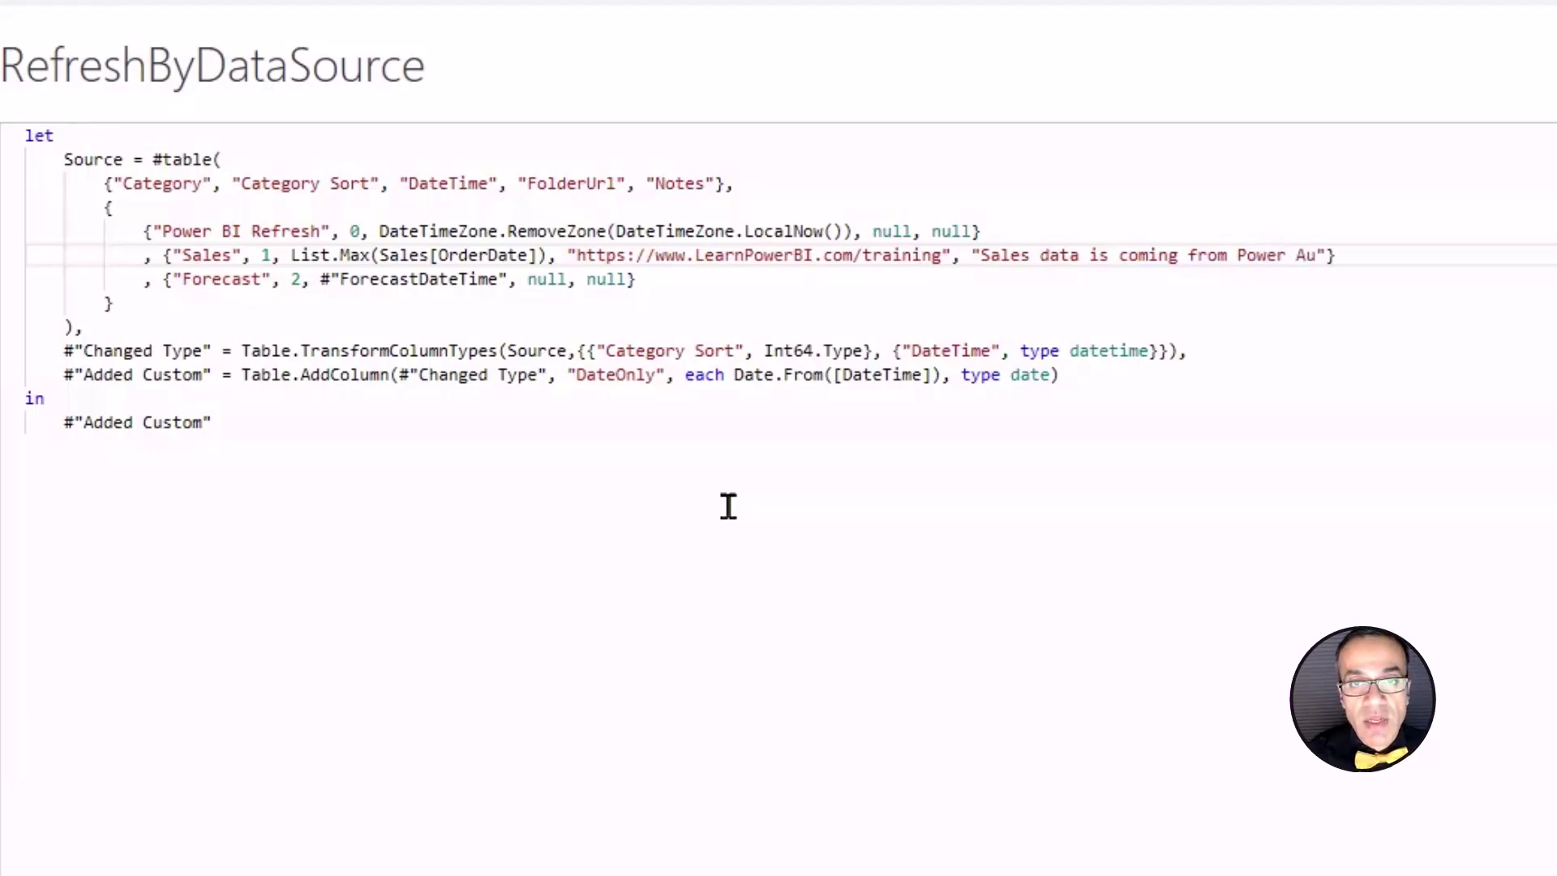
pyautogui.write('tomate')
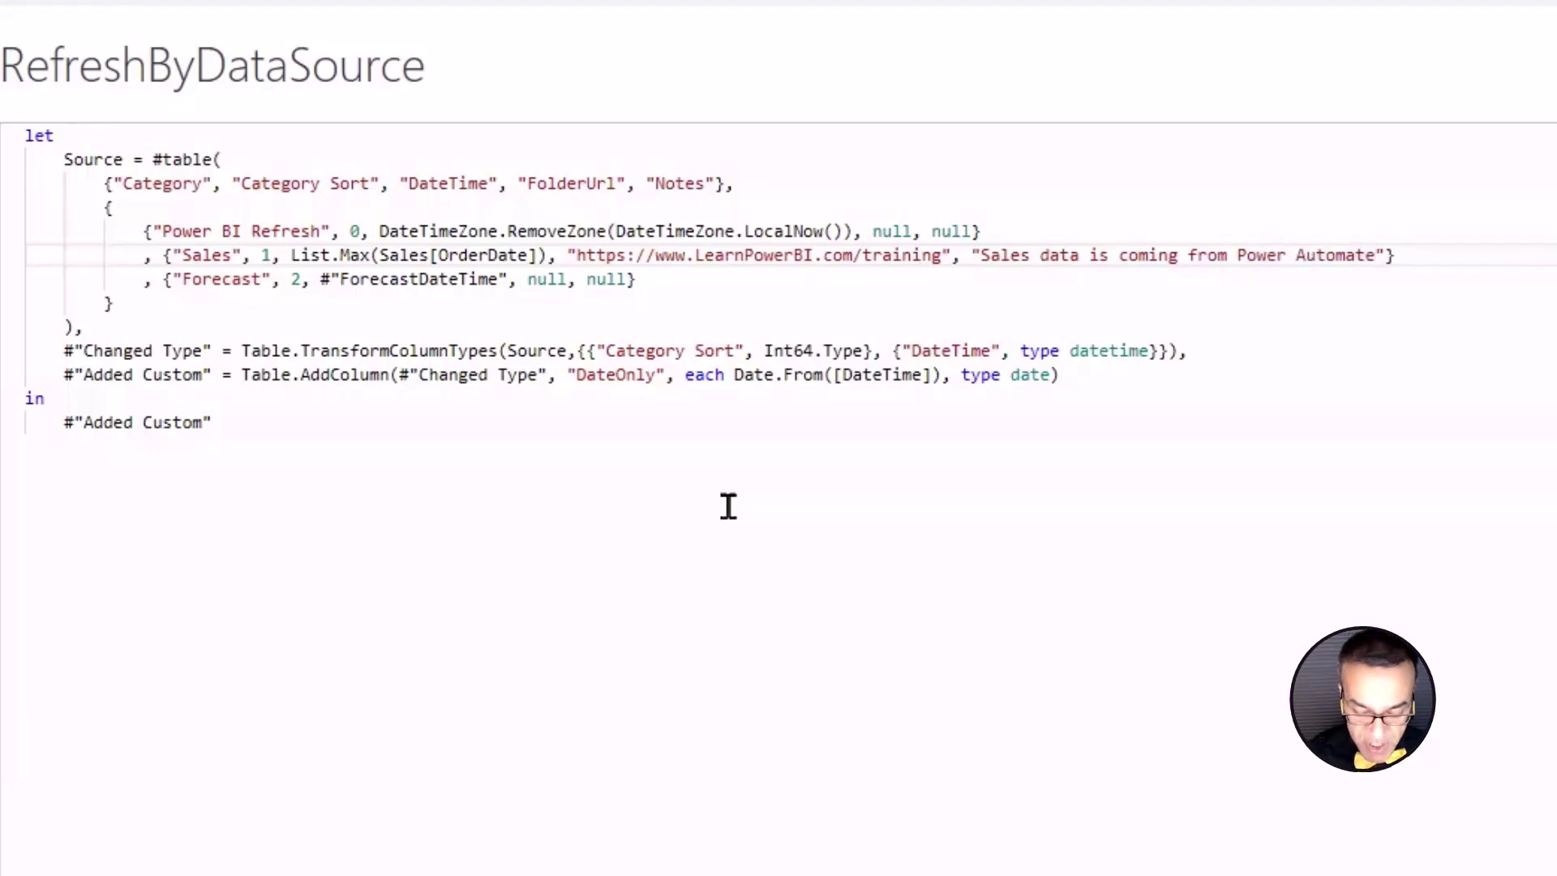
pyautogui.write('.')
pyautogui.press('Down')
pyautogui.press('Left')
pyautogui.press('Left')
pyautogui.press('Left')
pyautogui.press('Left')
pyautogui.press('Left')
pyautogui.press('Up')
pyautogui.press('Right')
pyautogui.press('Right')
pyautogui.press('Right')
pyautogui.press('Right')
pyautogui.hotkey('shift', 'End')
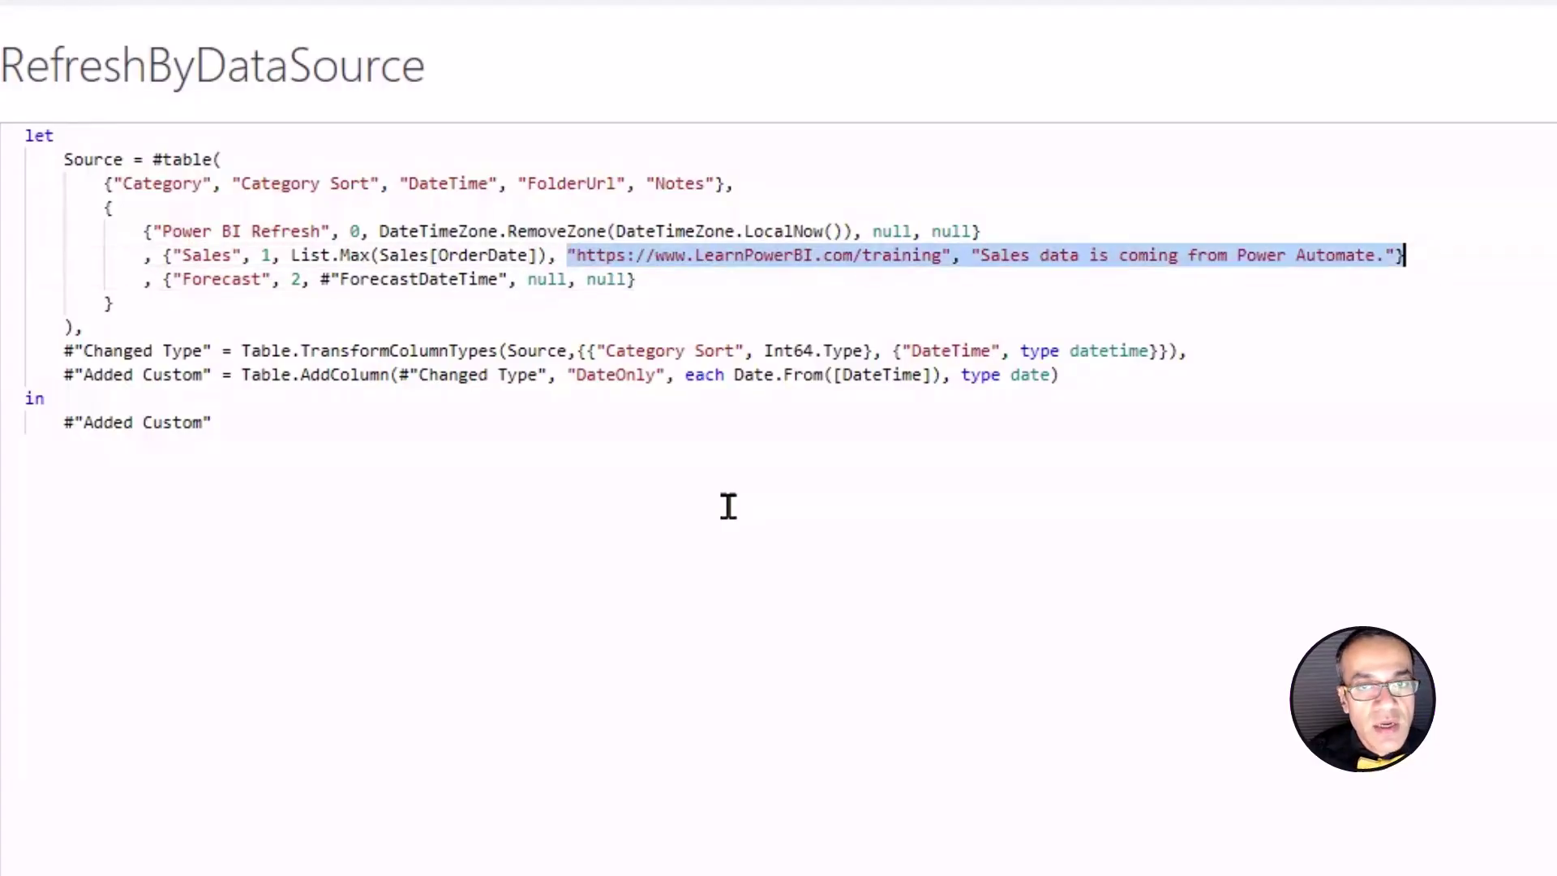
pyautogui.hotkey('shift', 'Left')
pyautogui.hotkey('ctrl', 'c')
pyautogui.press('Down')
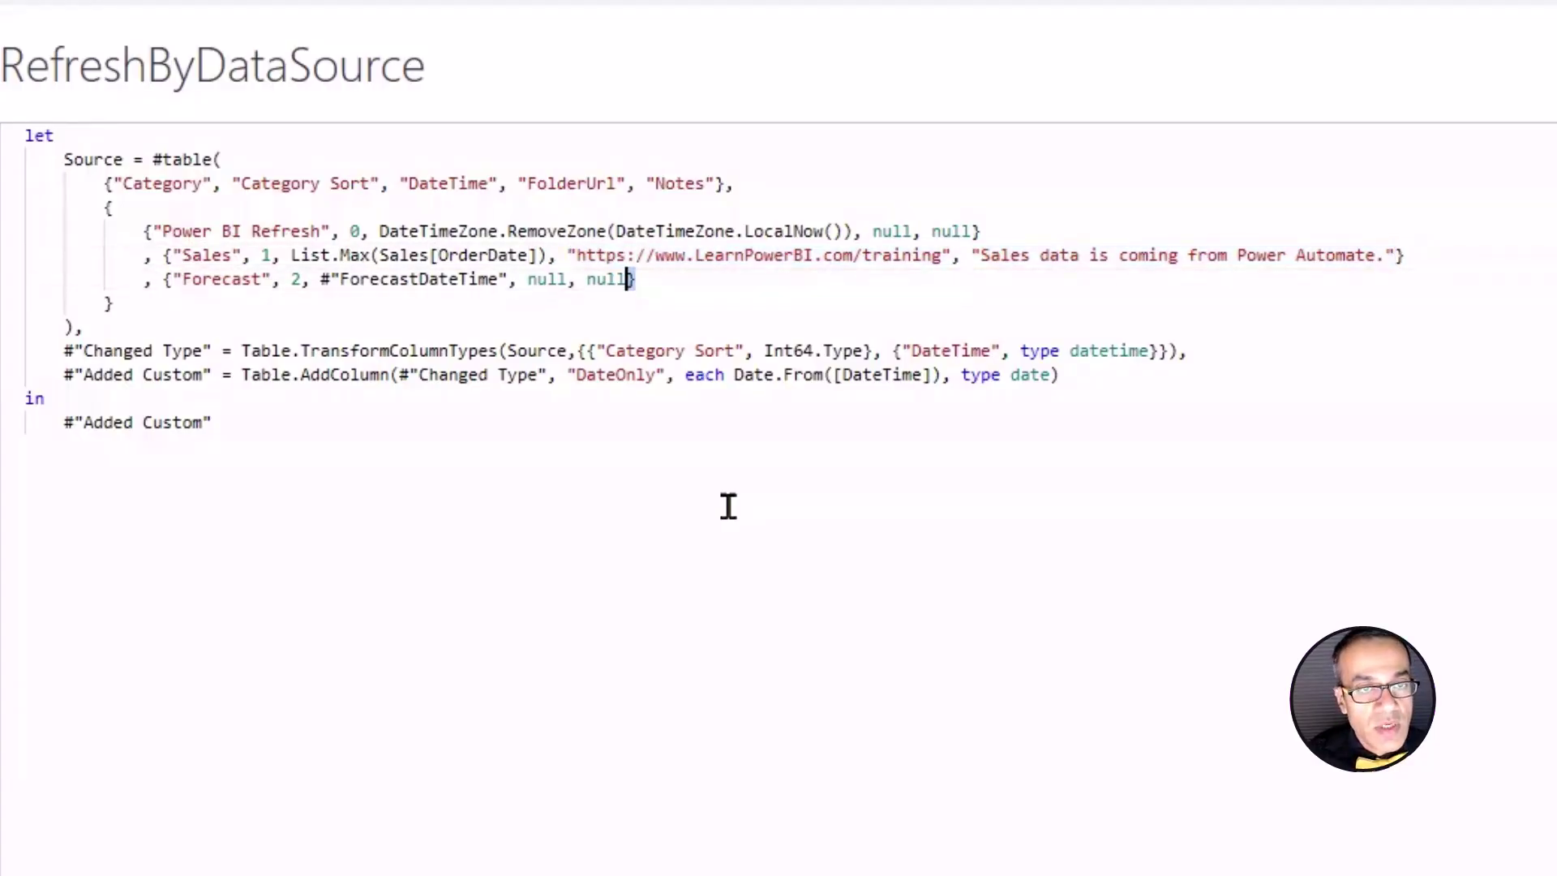
pyautogui.hotkey('shift', 'Left')
pyautogui.hotkey('shift', 'Left')
pyautogui.hotkey('shift', 'Left')
pyautogui.hotkey('shift', 'Left')
pyautogui.hotkey('shift', 'Left')
pyautogui.hotkey('shift', 'Left')
pyautogui.hotkey('shift', 'Left')
pyautogui.hotkey('shift', 'Left')
pyautogui.hotkey('shift', 'Left')
pyautogui.hotkey('shift', 'Left')
pyautogui.hotkey('shift', 'Left')
pyautogui.hotkey('ctrl', 'v')
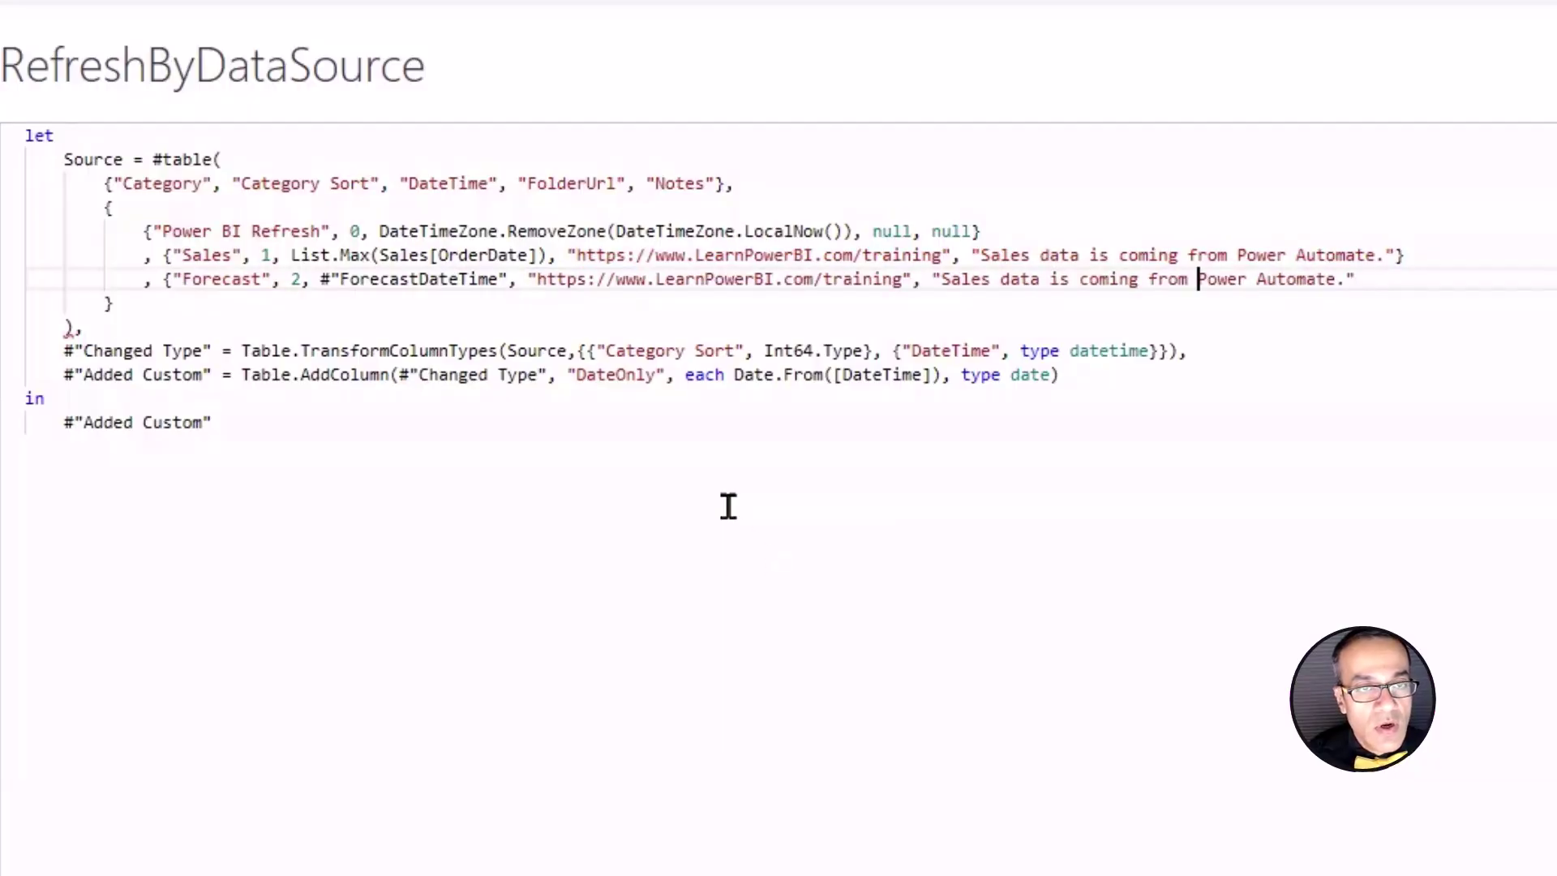
# Step: Change Forecast's URL to /consulting and its note to a monthly manual-refresh note, then save the code
pyautogui.hotkey('ctrl', 'Left')
pyautogui.hotkey('ctrl', 'Left')
pyautogui.hotkey('ctrl', 'Left')
pyautogui.press('Left')
pyautogui.press('Left')
pyautogui.hotkey('shift', 'Left')
pyautogui.hotkey('shift', 'Left')
pyautogui.hotkey('shift', 'Left')
pyautogui.hotkey('shift', 'Left')
pyautogui.hotkey('shift', 'Left')
pyautogui.hotkey('shift', 'Left')
pyautogui.hotkey('shift', 'Left')
pyautogui.hotkey('shift', 'Left')
pyautogui.write('consulting')
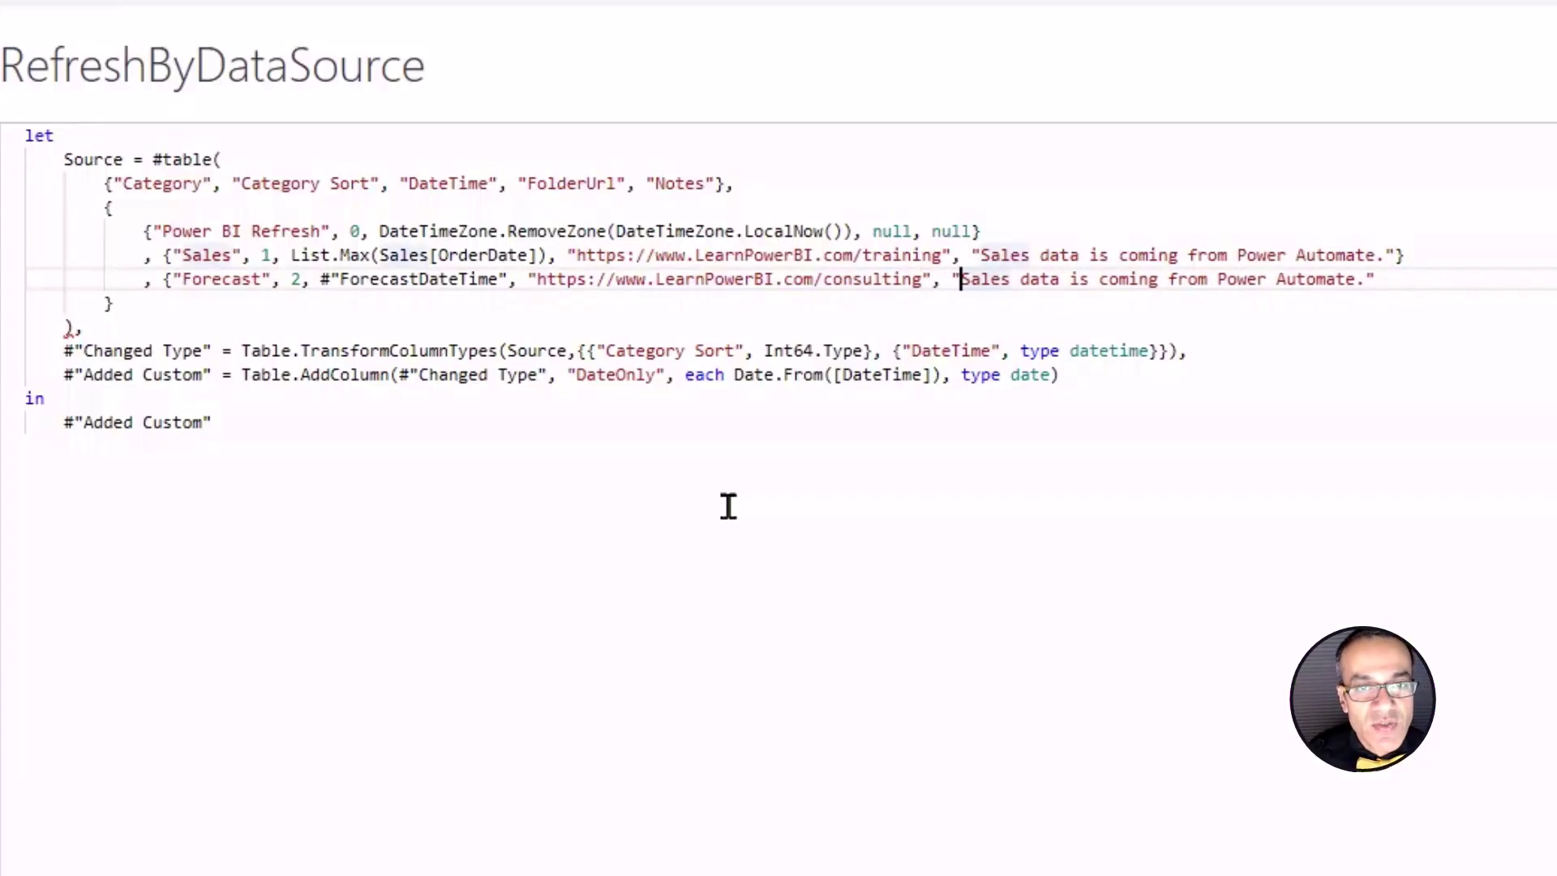
pyautogui.hotkey('shift', 'End')
pyautogui.hotkey('shift', 'Left')
pyautogui.hotkey('shift', 'Left')
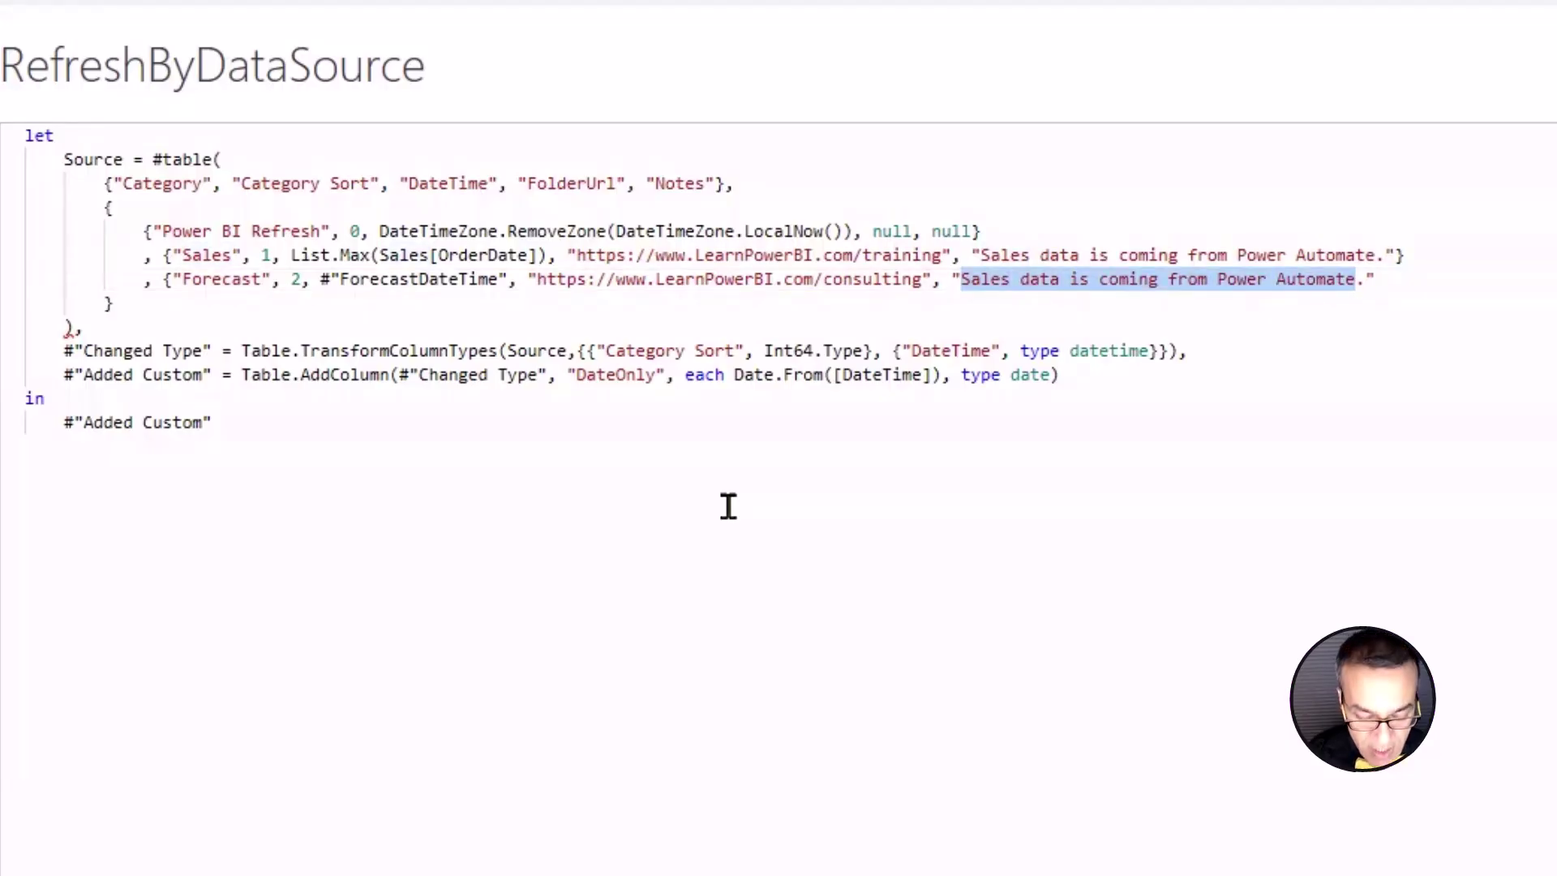
pyautogui.hotkey('shift', 'Right')
pyautogui.write('Forecast is re')
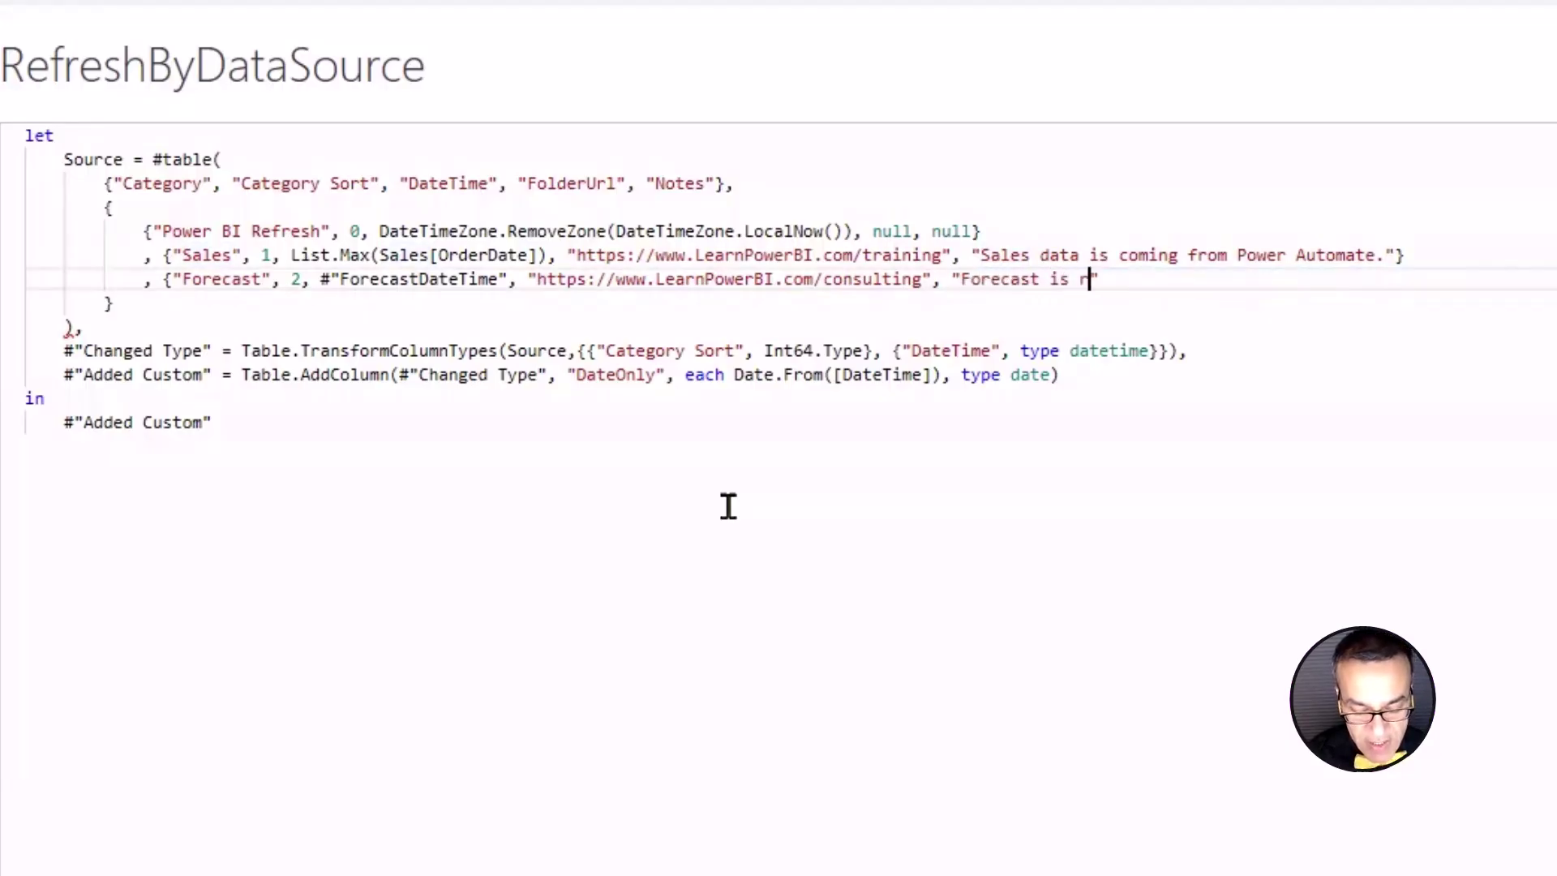
pyautogui.write('freshed by ')
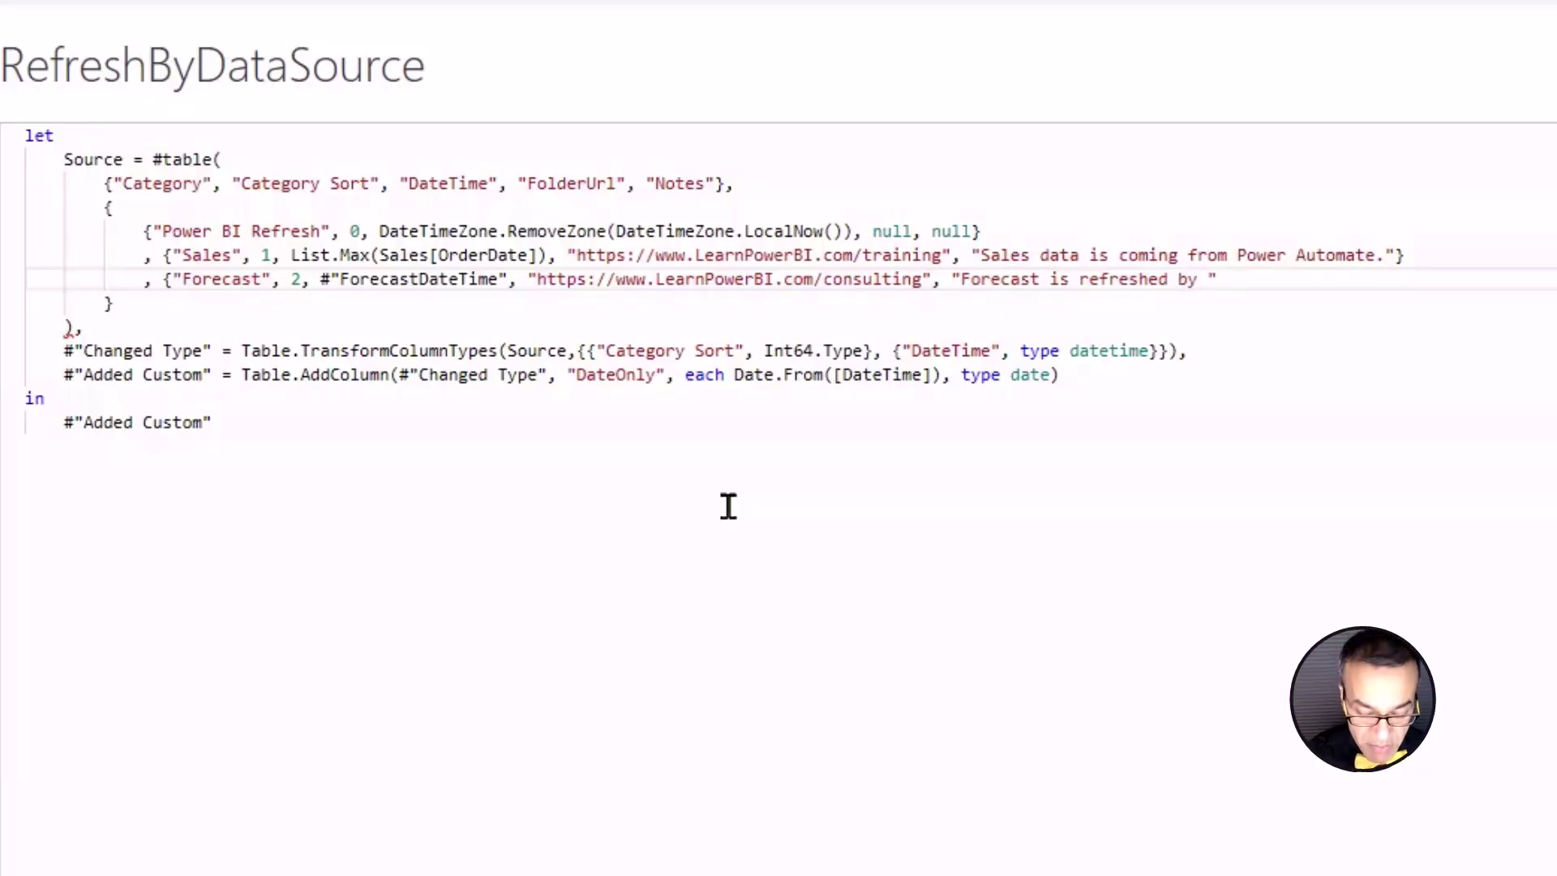
pyautogui.write('Mr.')
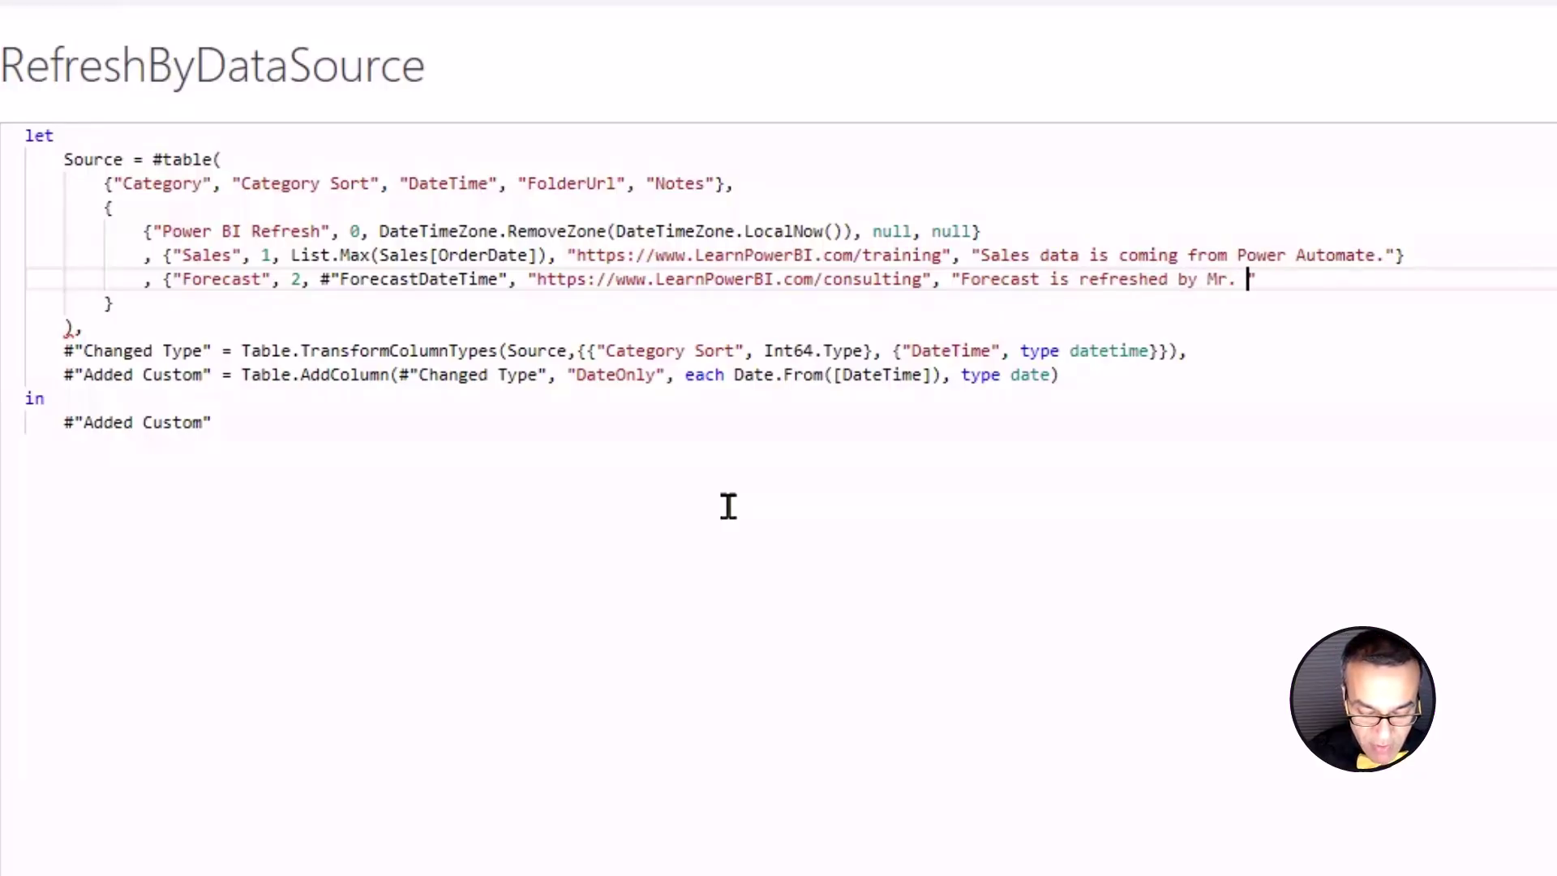
pyautogui.write(' J Manual')
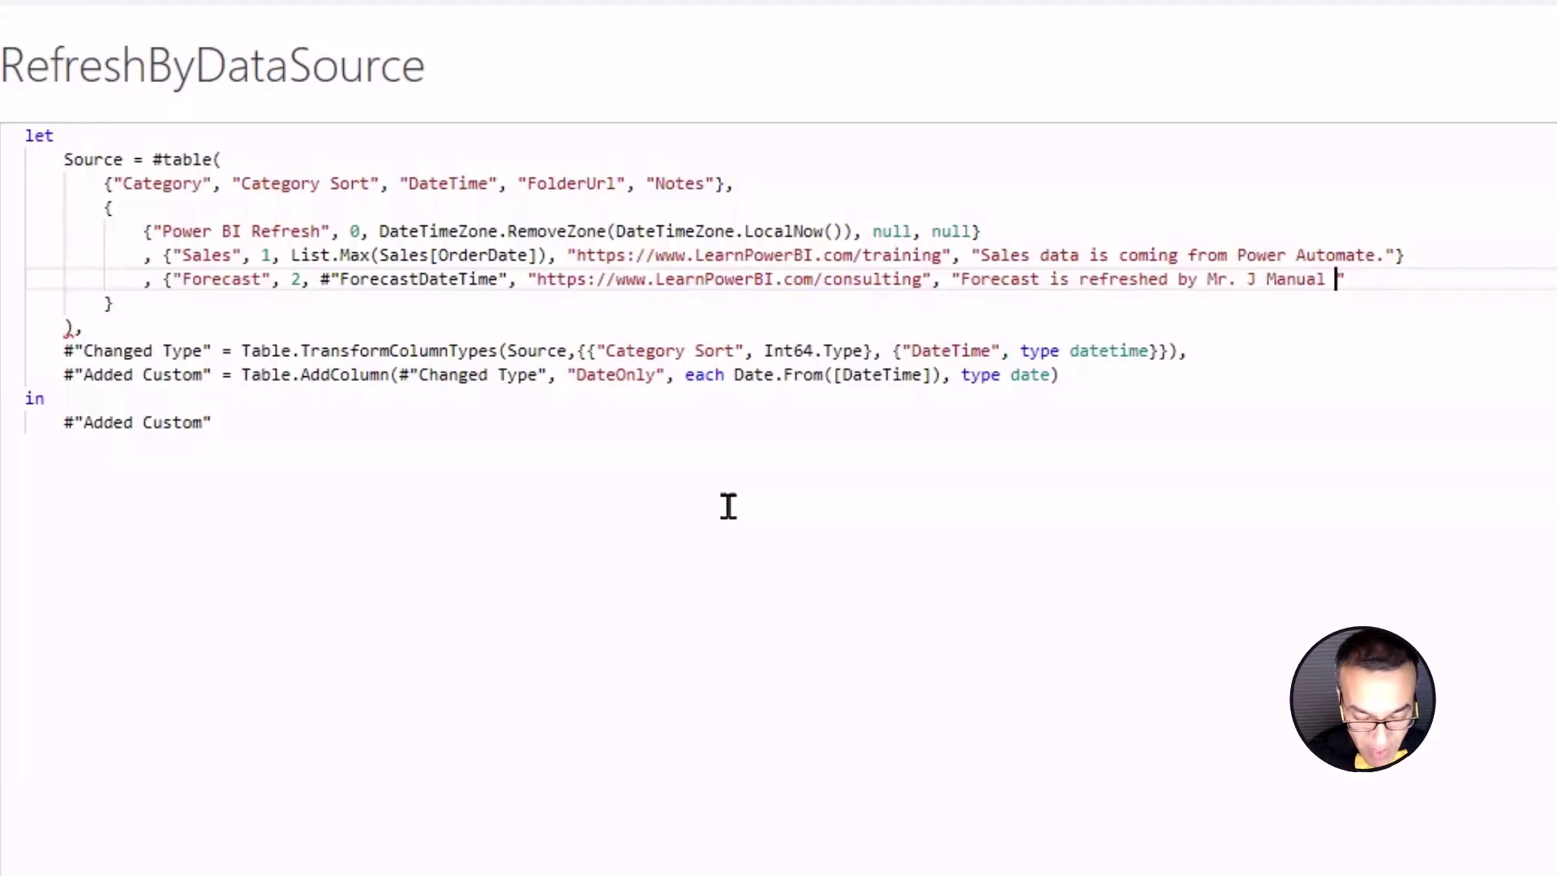
pyautogui.write(' end of every mon')
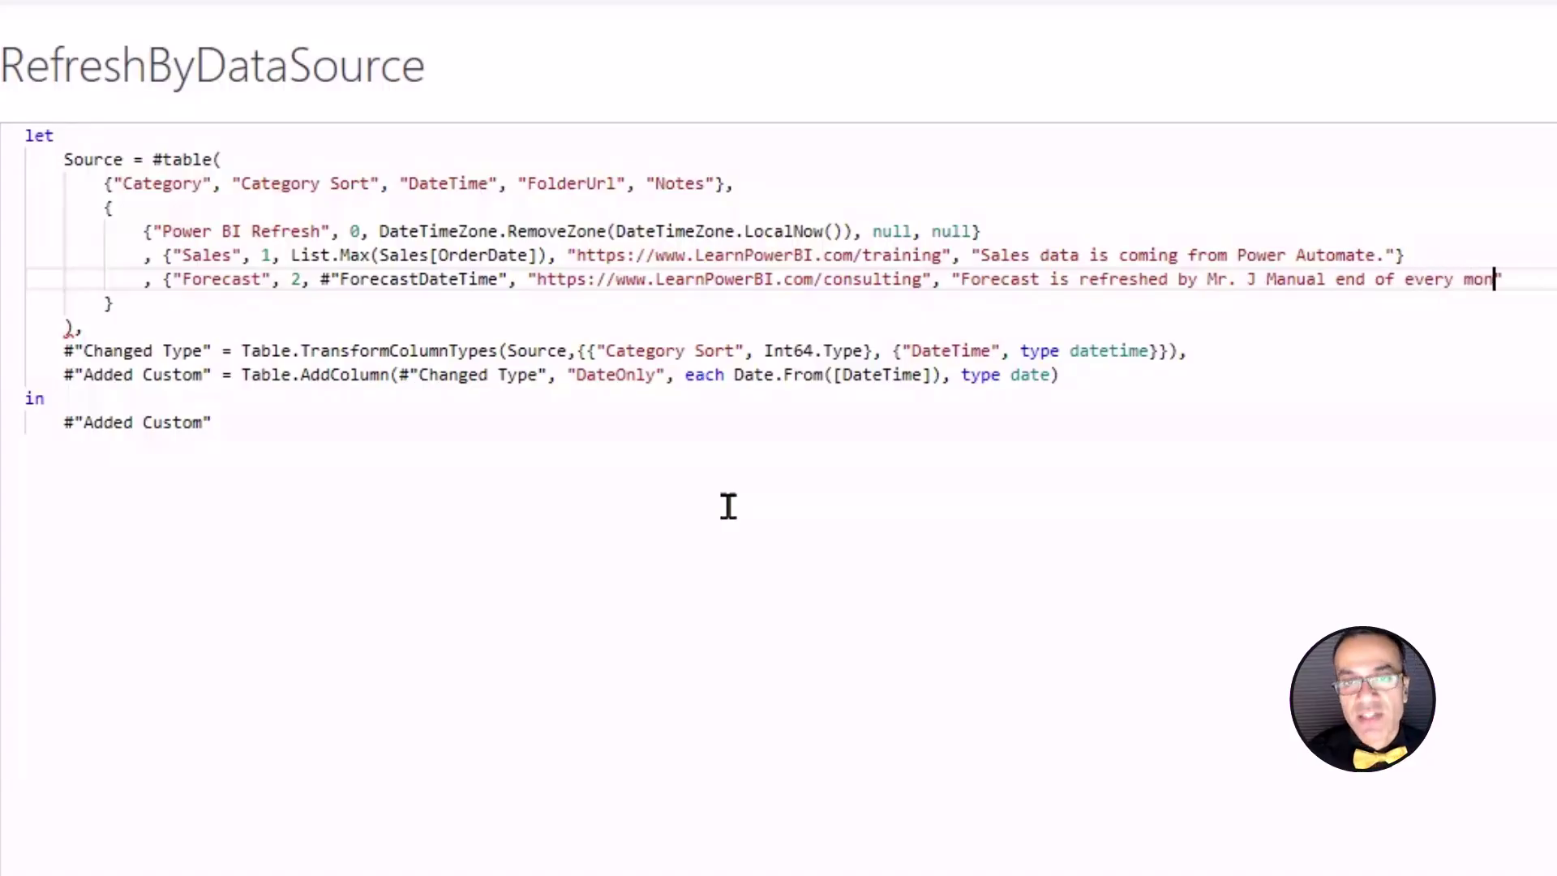
pyautogui.write('th')
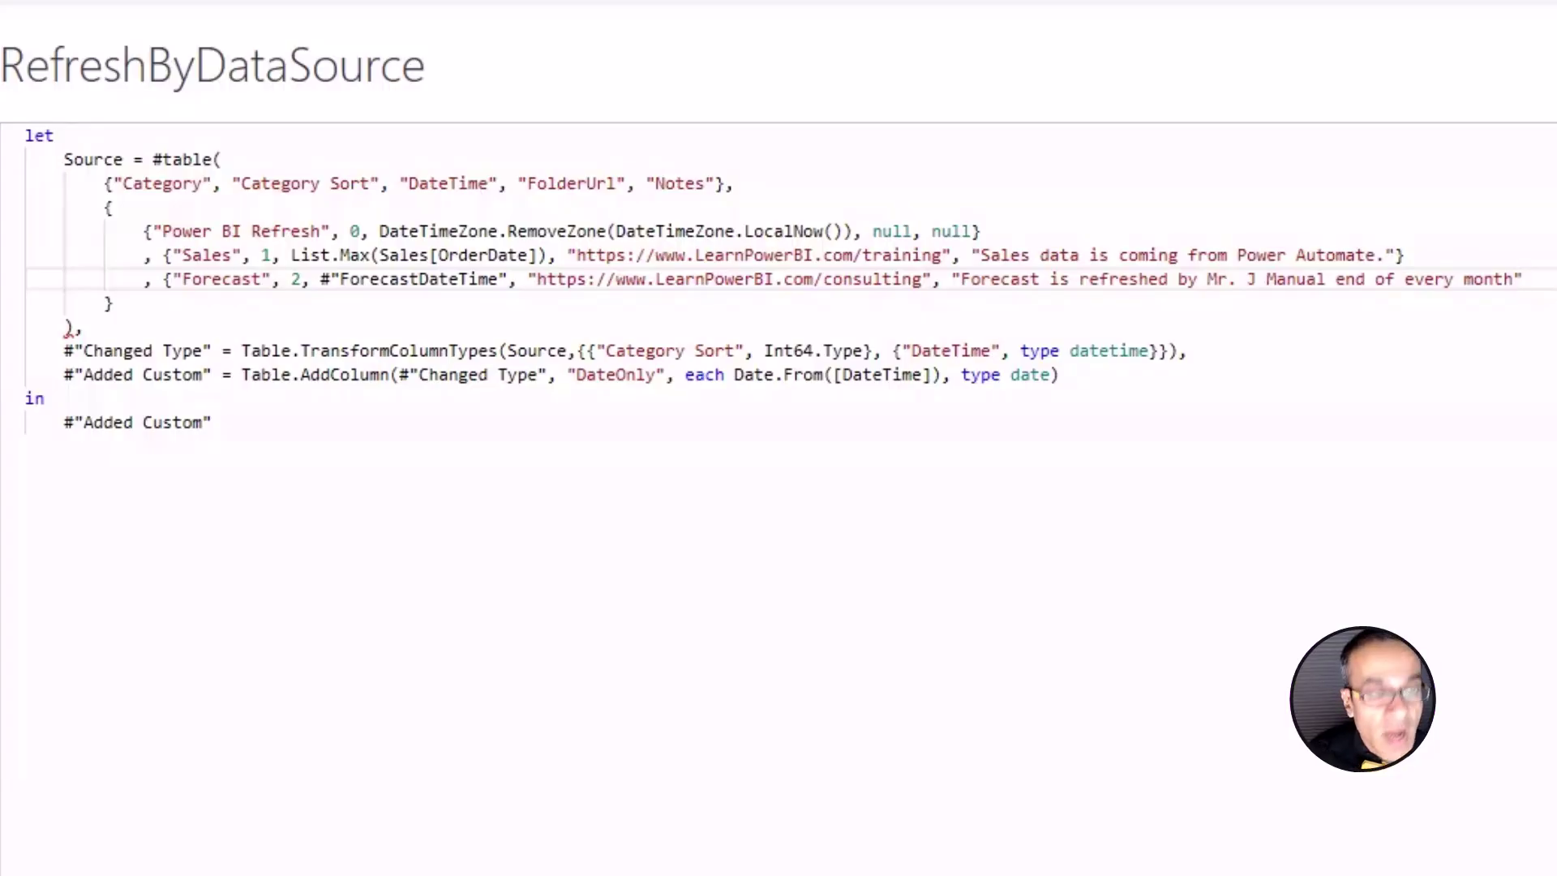
pyautogui.write('}')
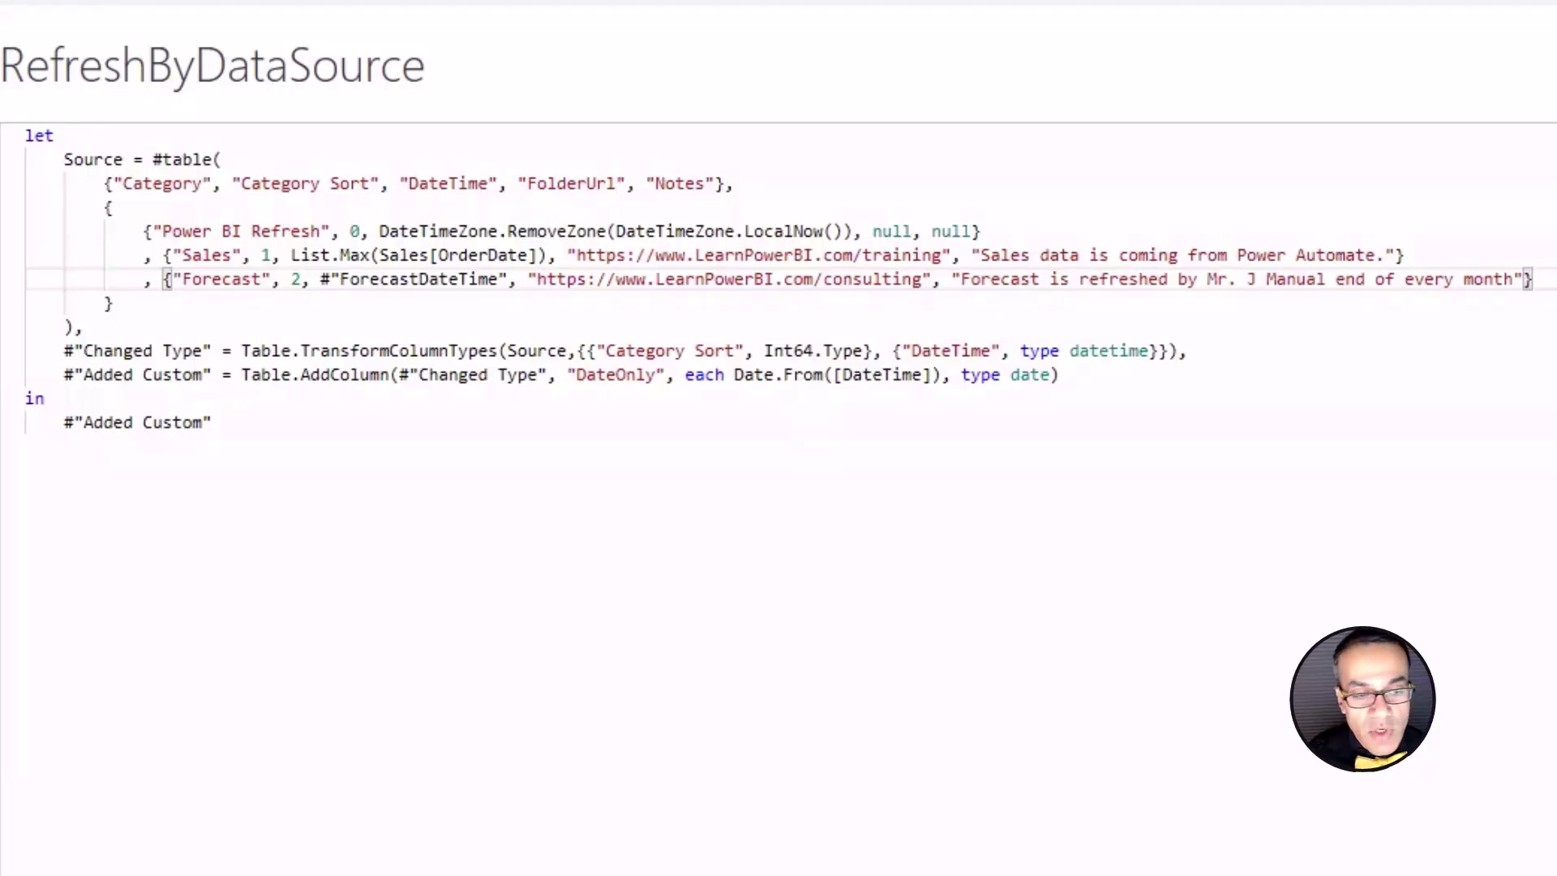
pyautogui.click(1445, 846)
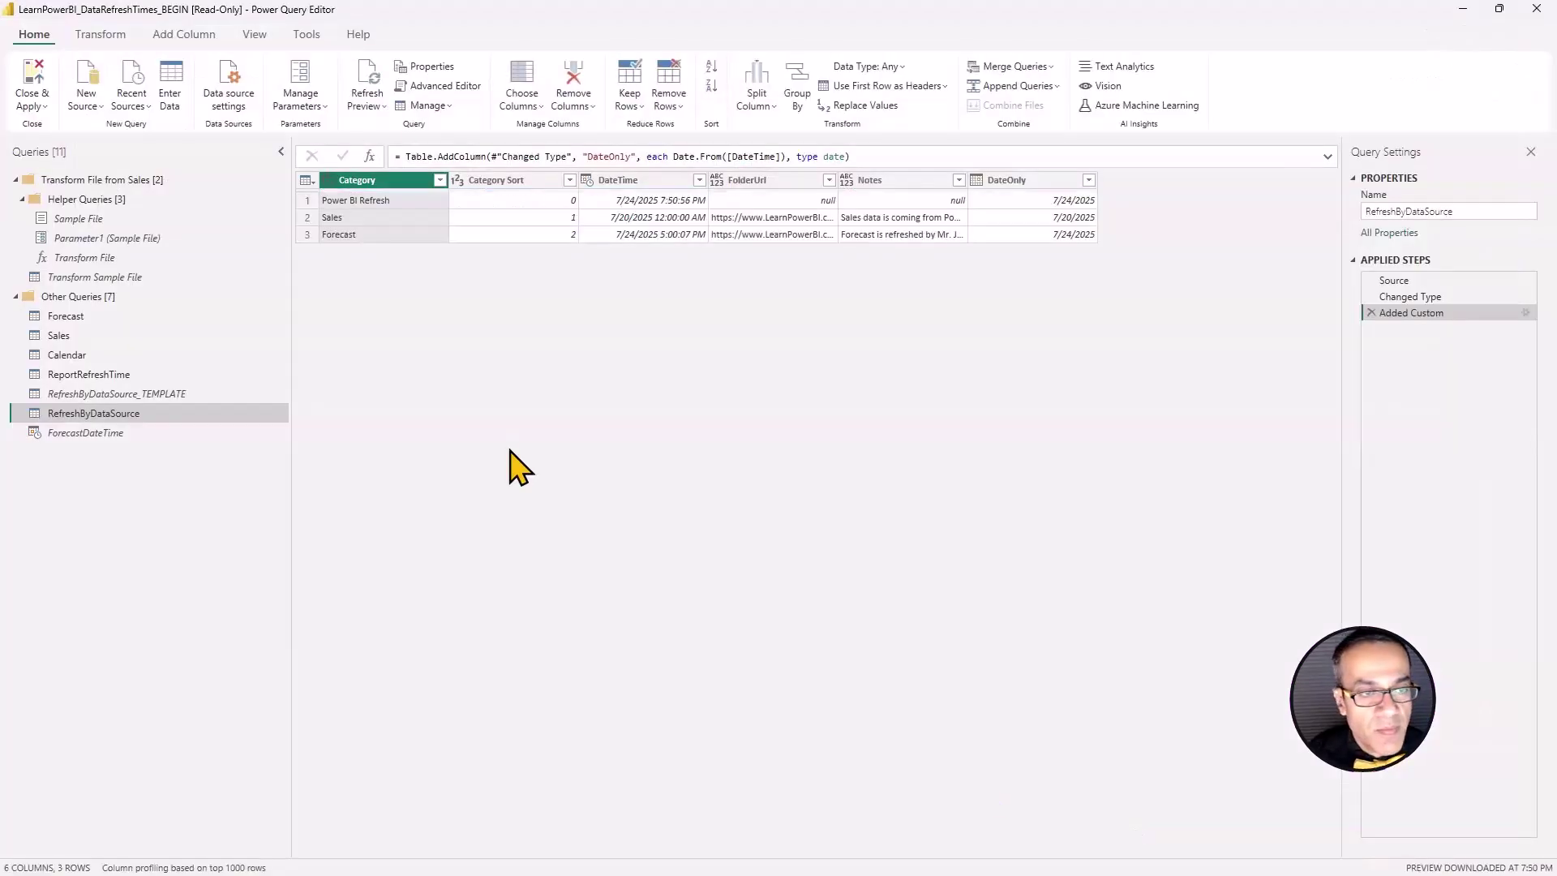
# Step: Apply the query changes, then duplicate the END1 page and name the copy END2
pyautogui.click(36, 89)
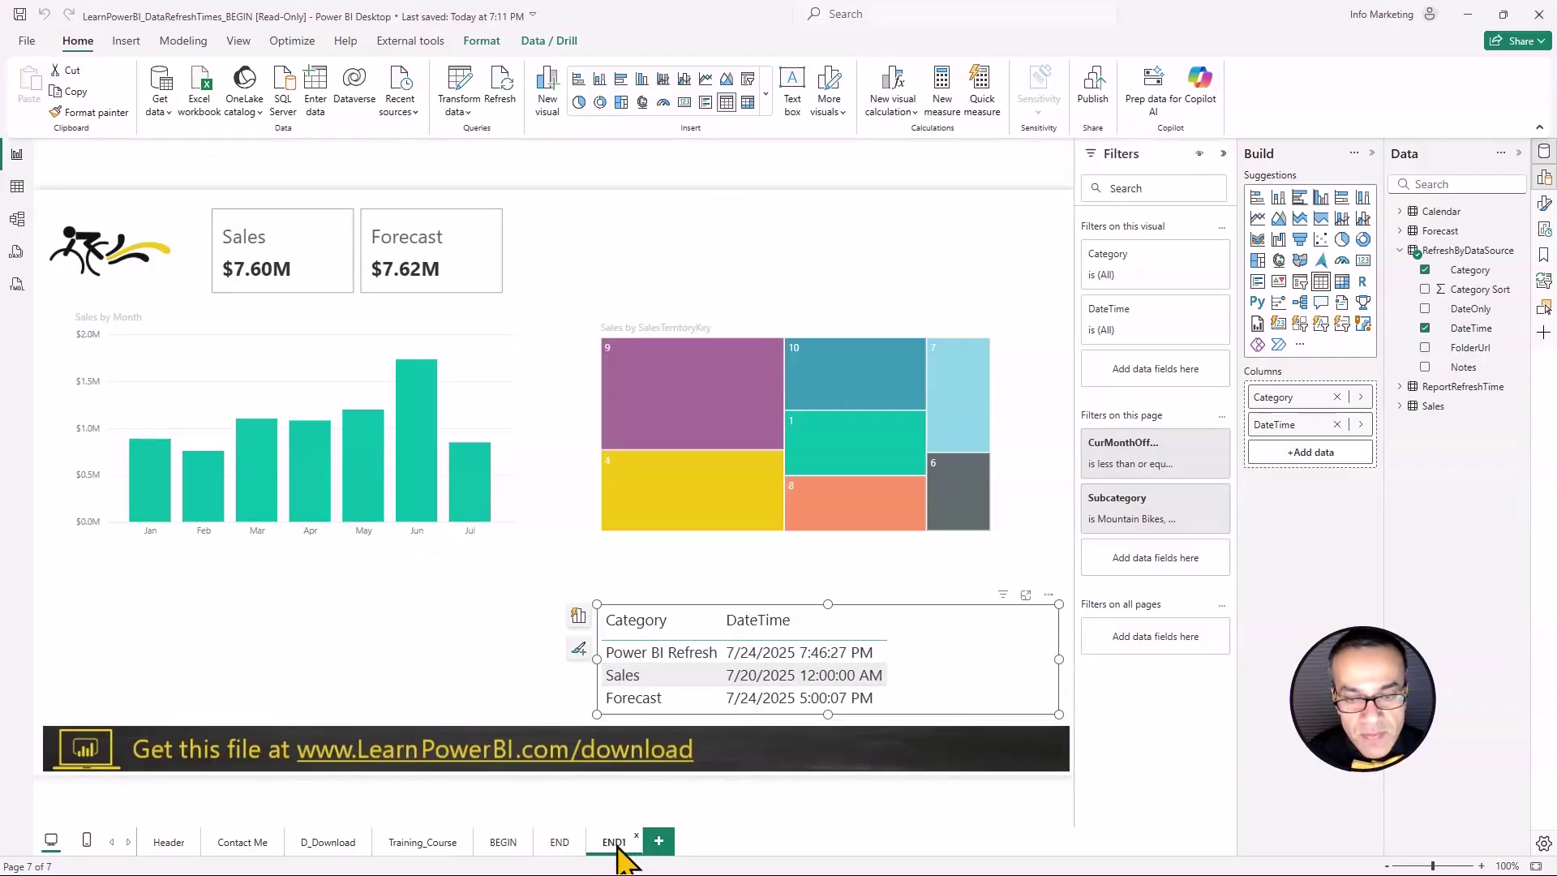
pyautogui.rightClick(618, 847)
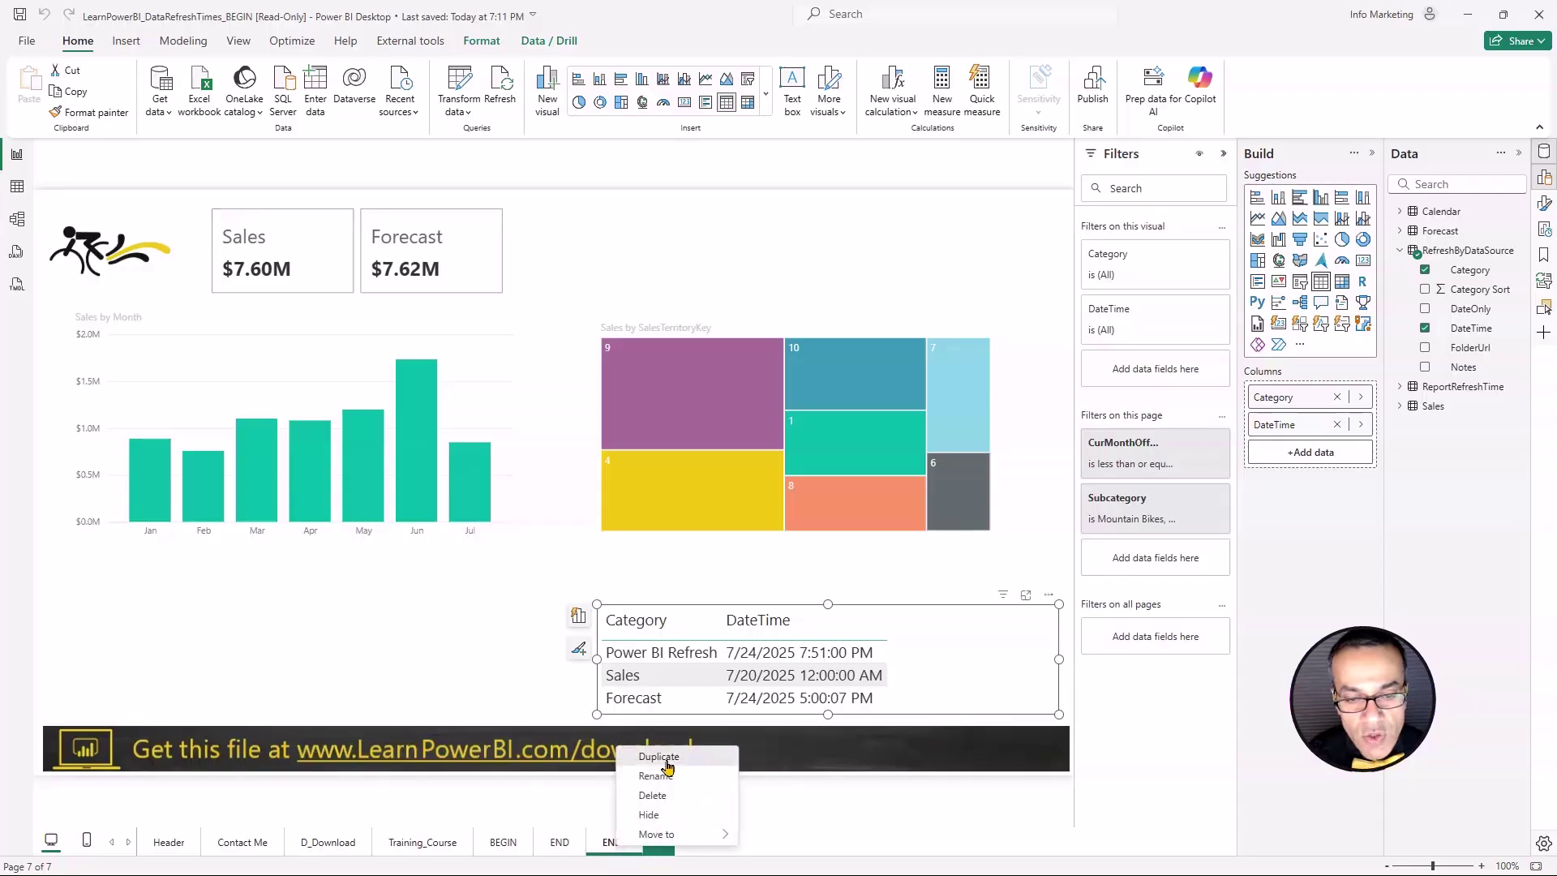
pyautogui.click(669, 756)
pyautogui.doubleClick(672, 844)
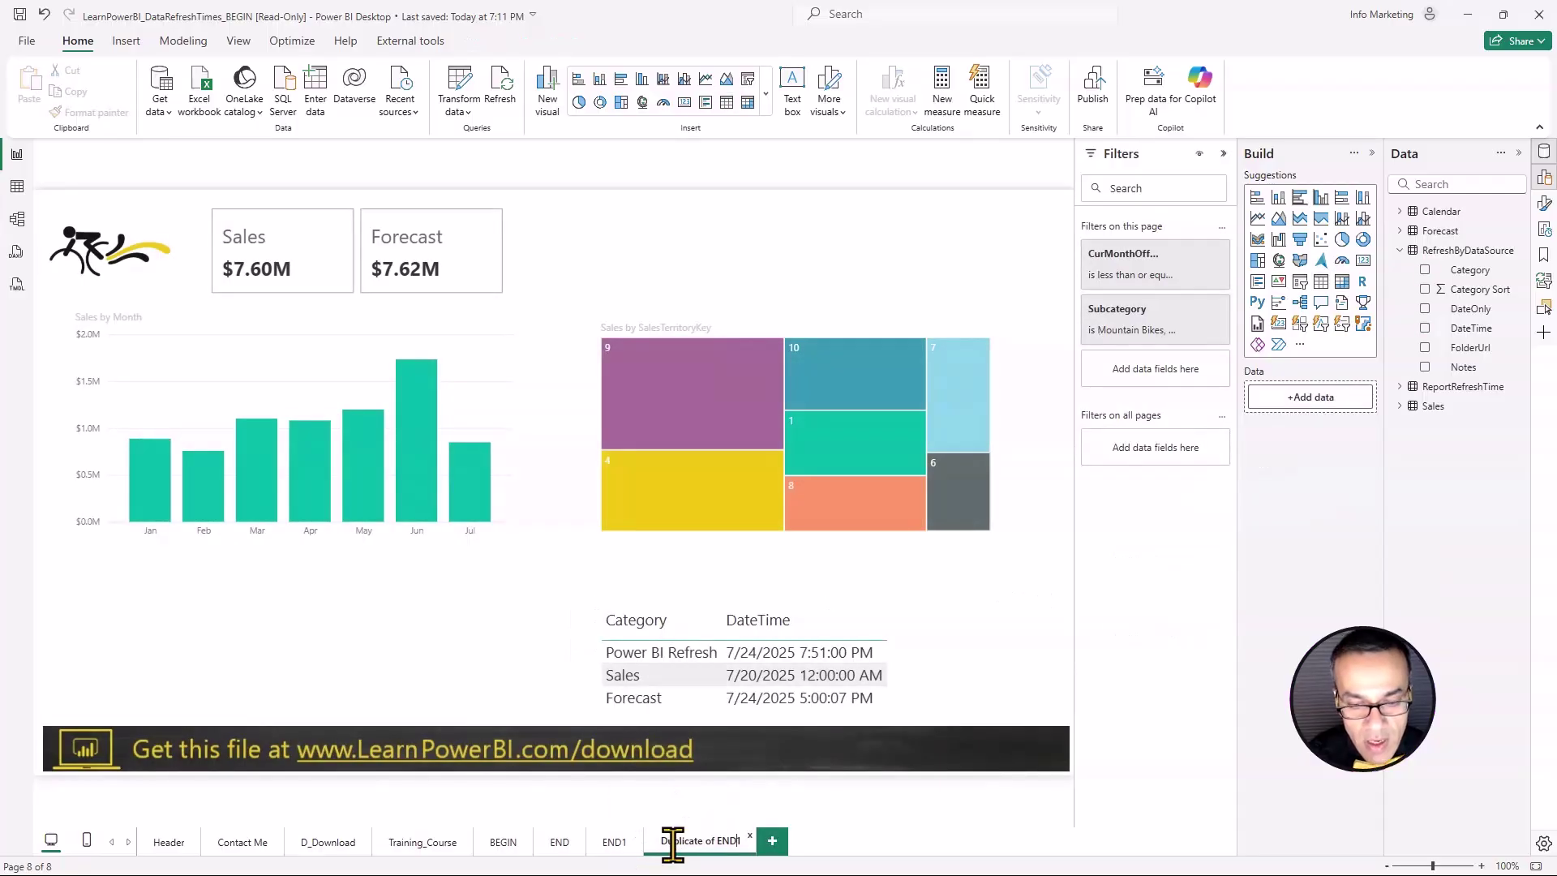
pyautogui.hotkey('shift', 'Home')
pyautogui.press('BackSpace')
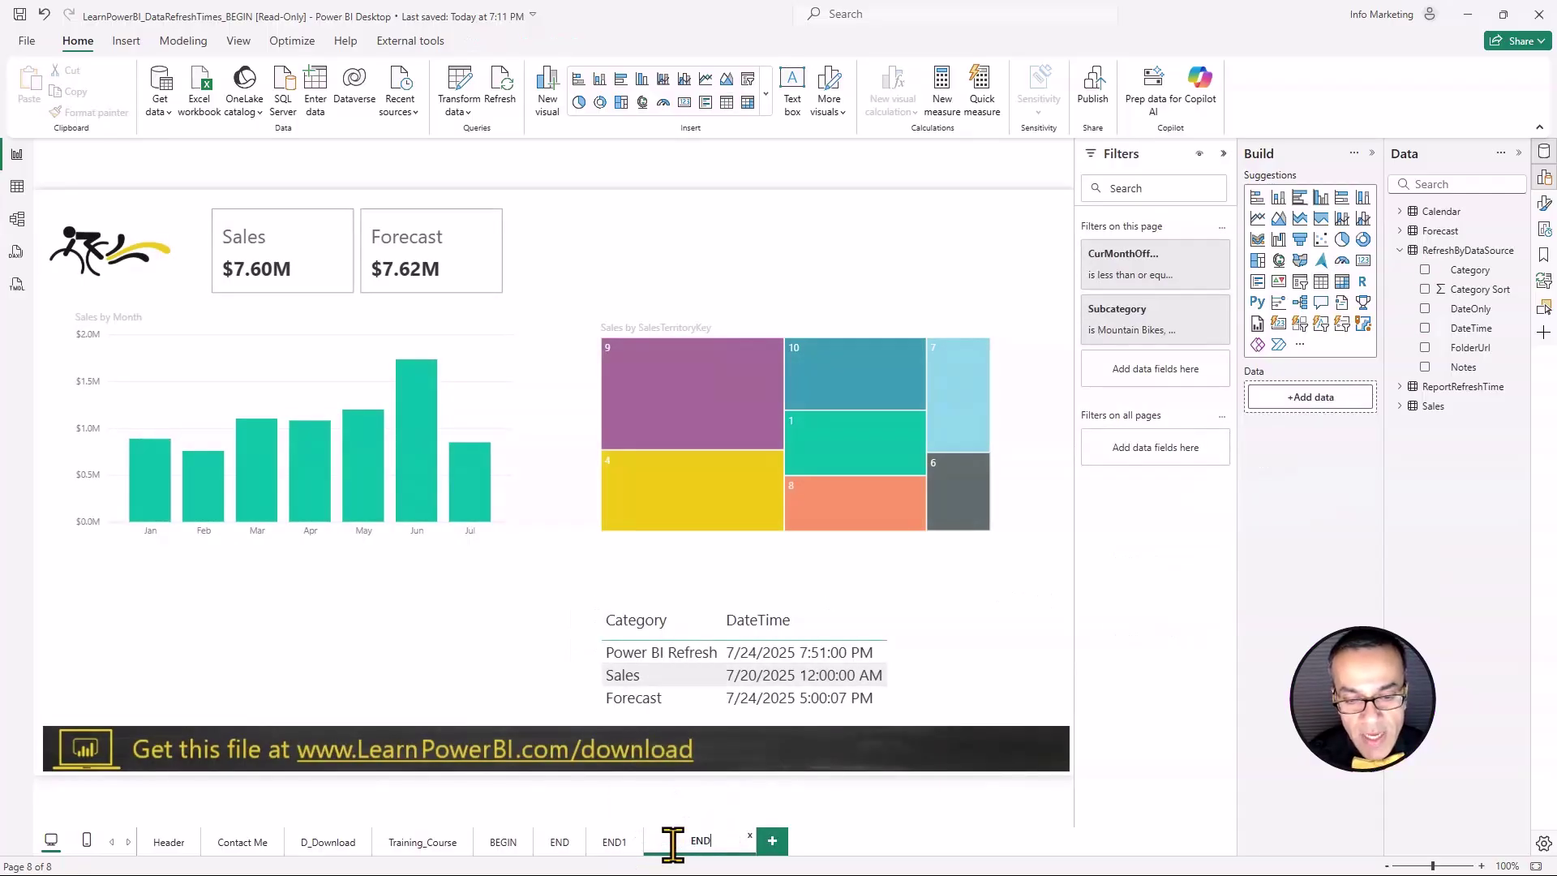
pyautogui.write('2')
pyautogui.press('Return')
pyautogui.click(984, 706)
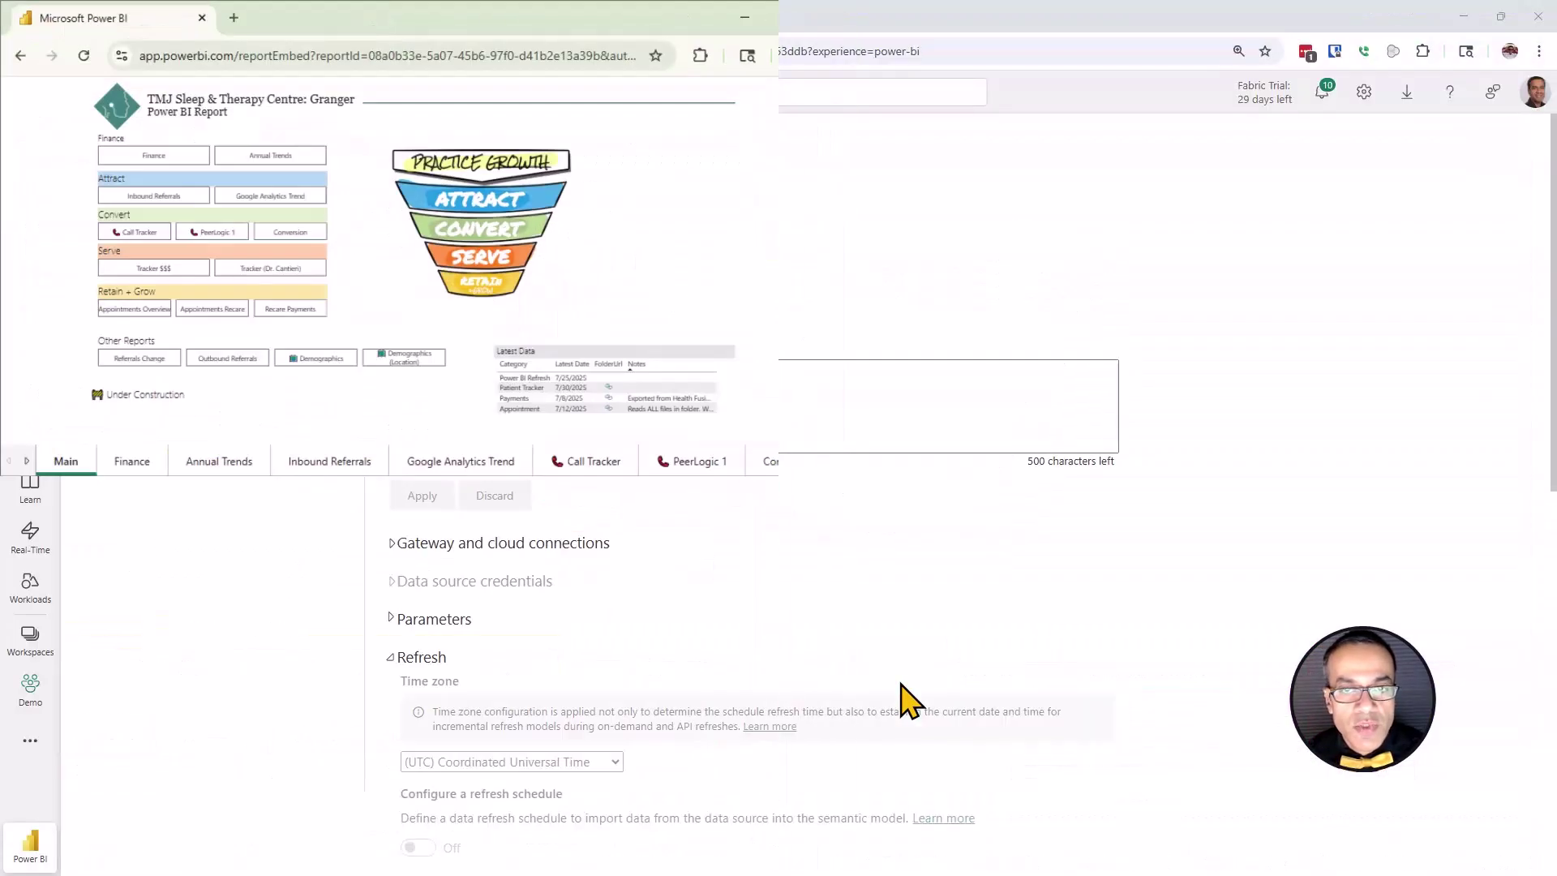
pyautogui.click(722, 16)
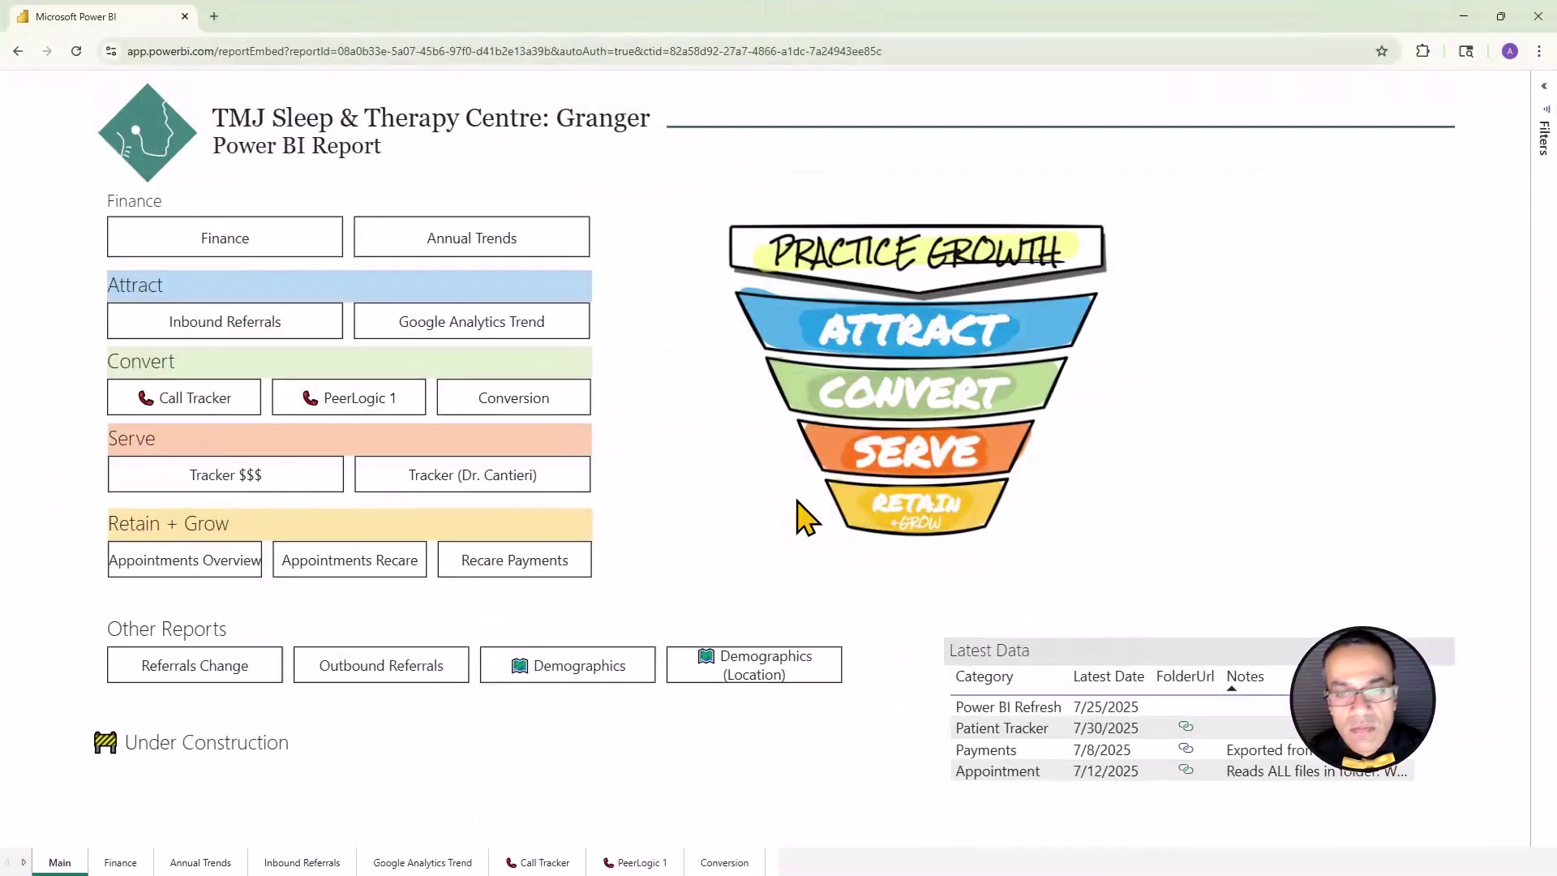
pyautogui.click(1463, 18)
# Step: Collapse the Filters, Build and Data panes and move the date-time table left
pyautogui.click(1467, 16)
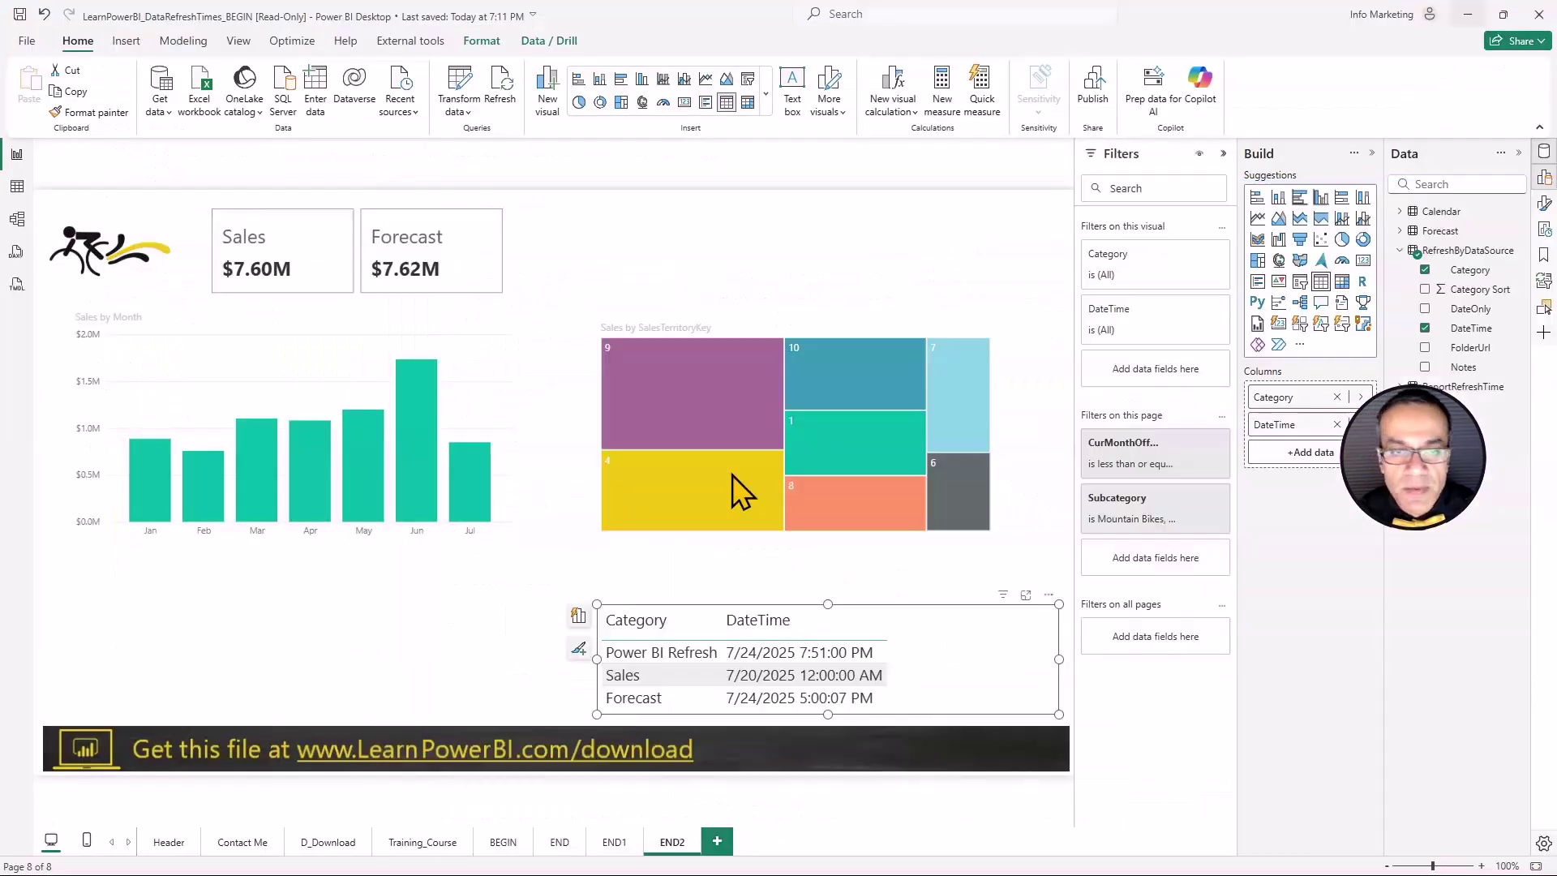
pyautogui.click(939, 250)
pyautogui.click(1224, 153)
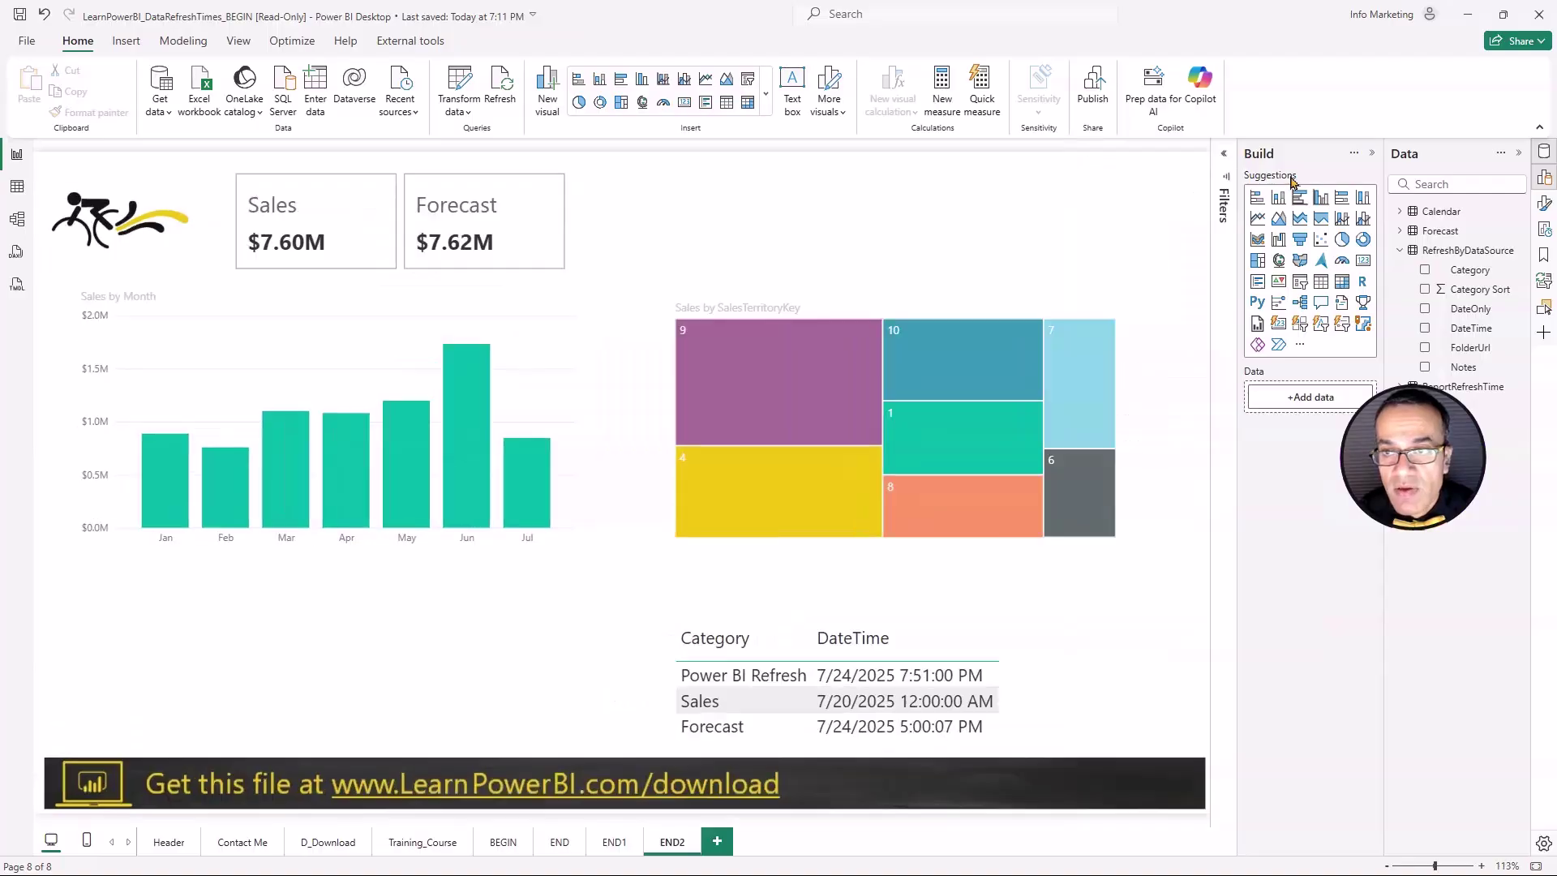
pyautogui.click(1372, 153)
pyautogui.click(1519, 153)
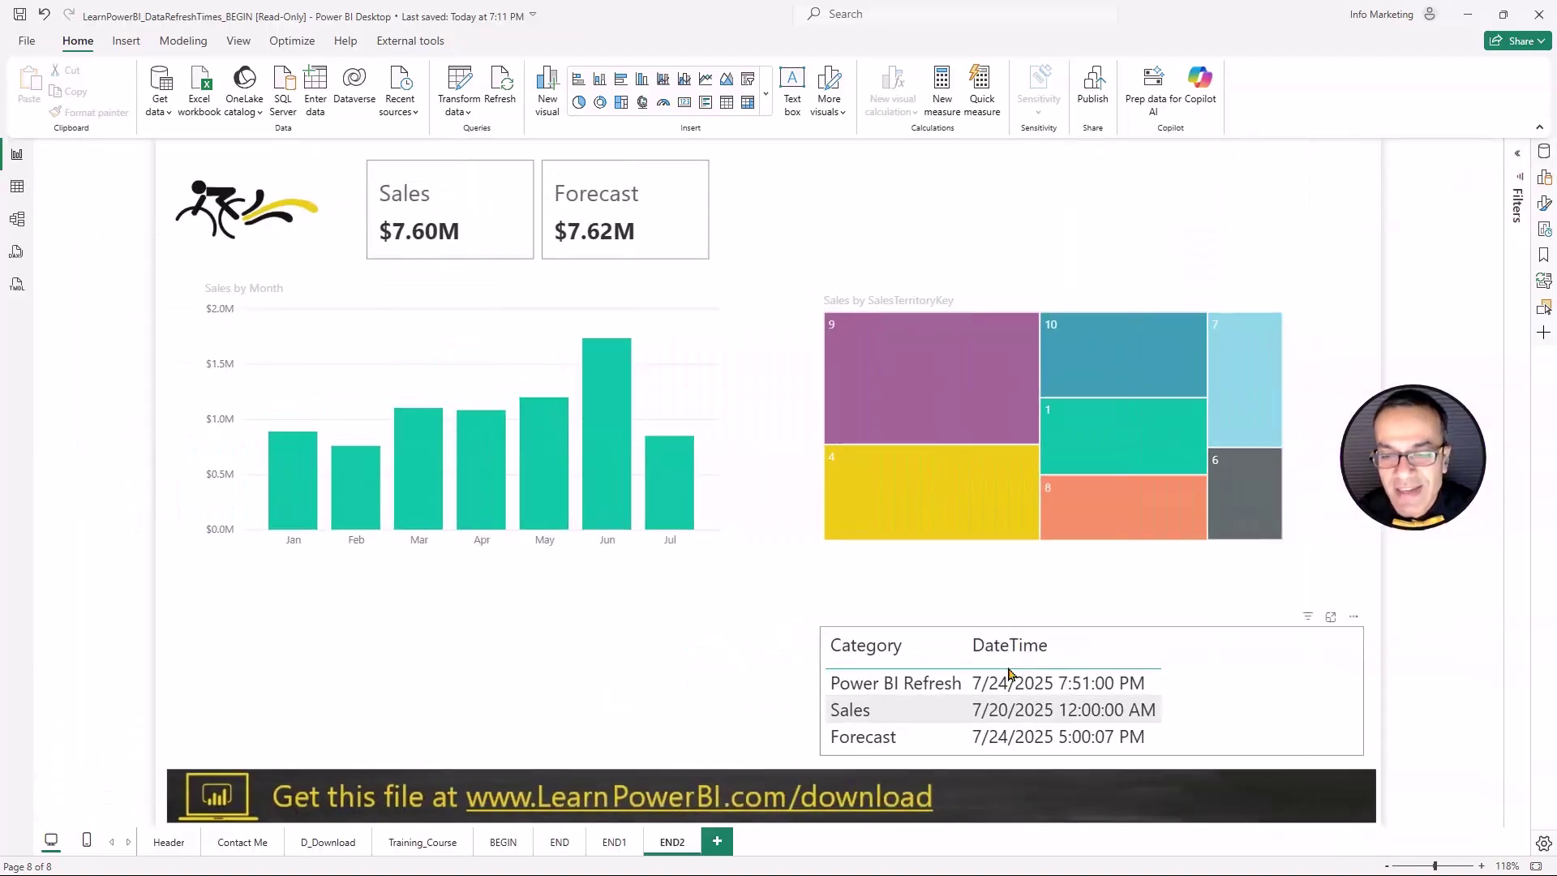
pyautogui.moveTo(1248, 709); pyautogui.dragTo(1110, 705)
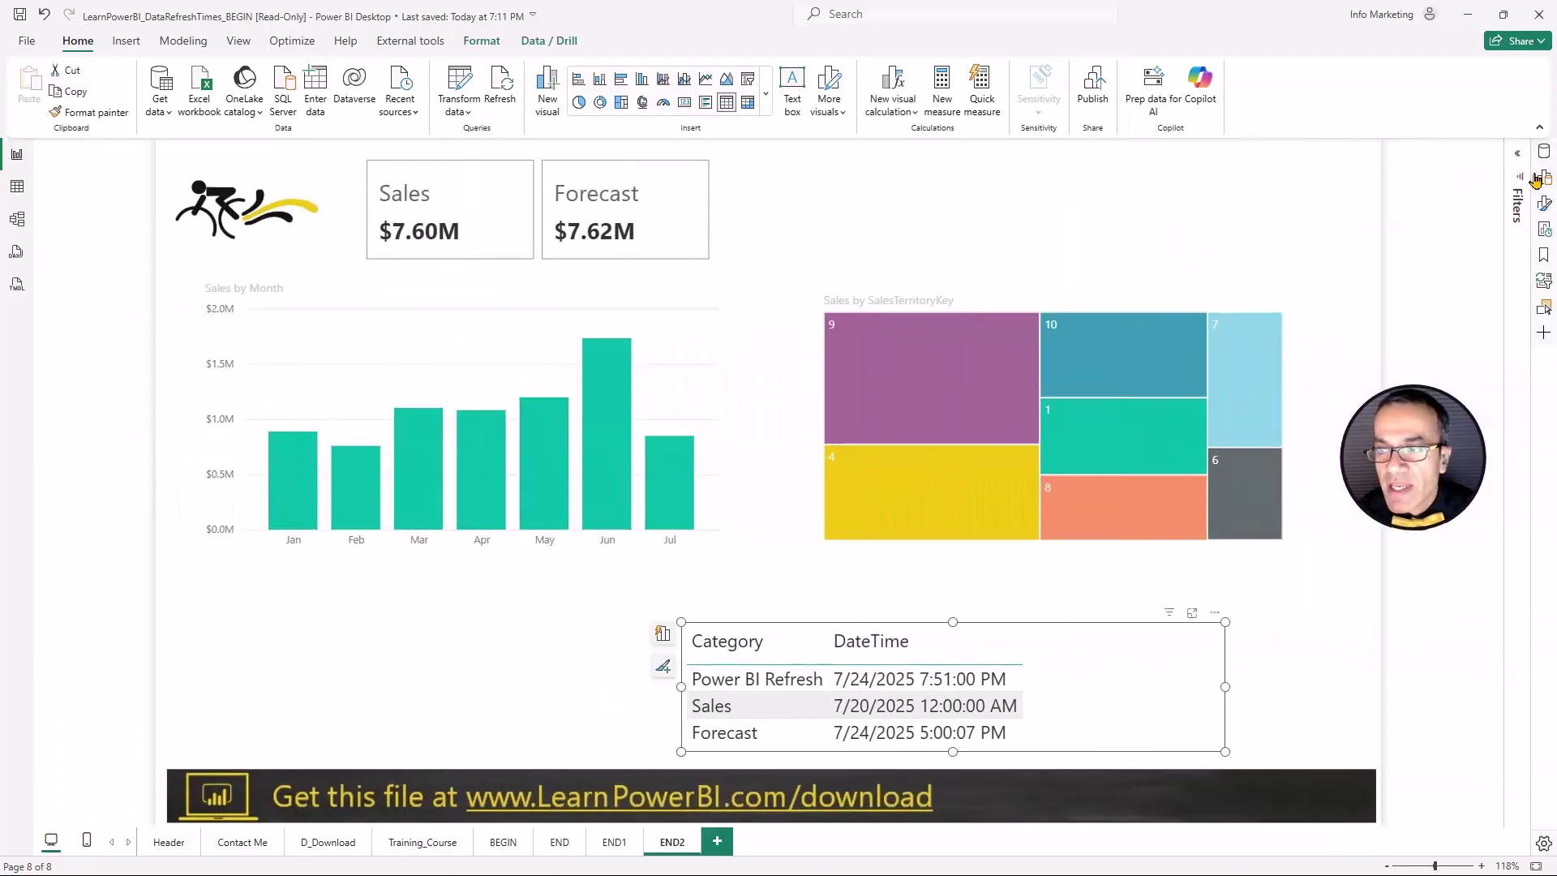
# Step: Add FolderUrl as a table column and widen the table so full URLs show
pyautogui.click(1535, 180)
pyautogui.click(1544, 203)
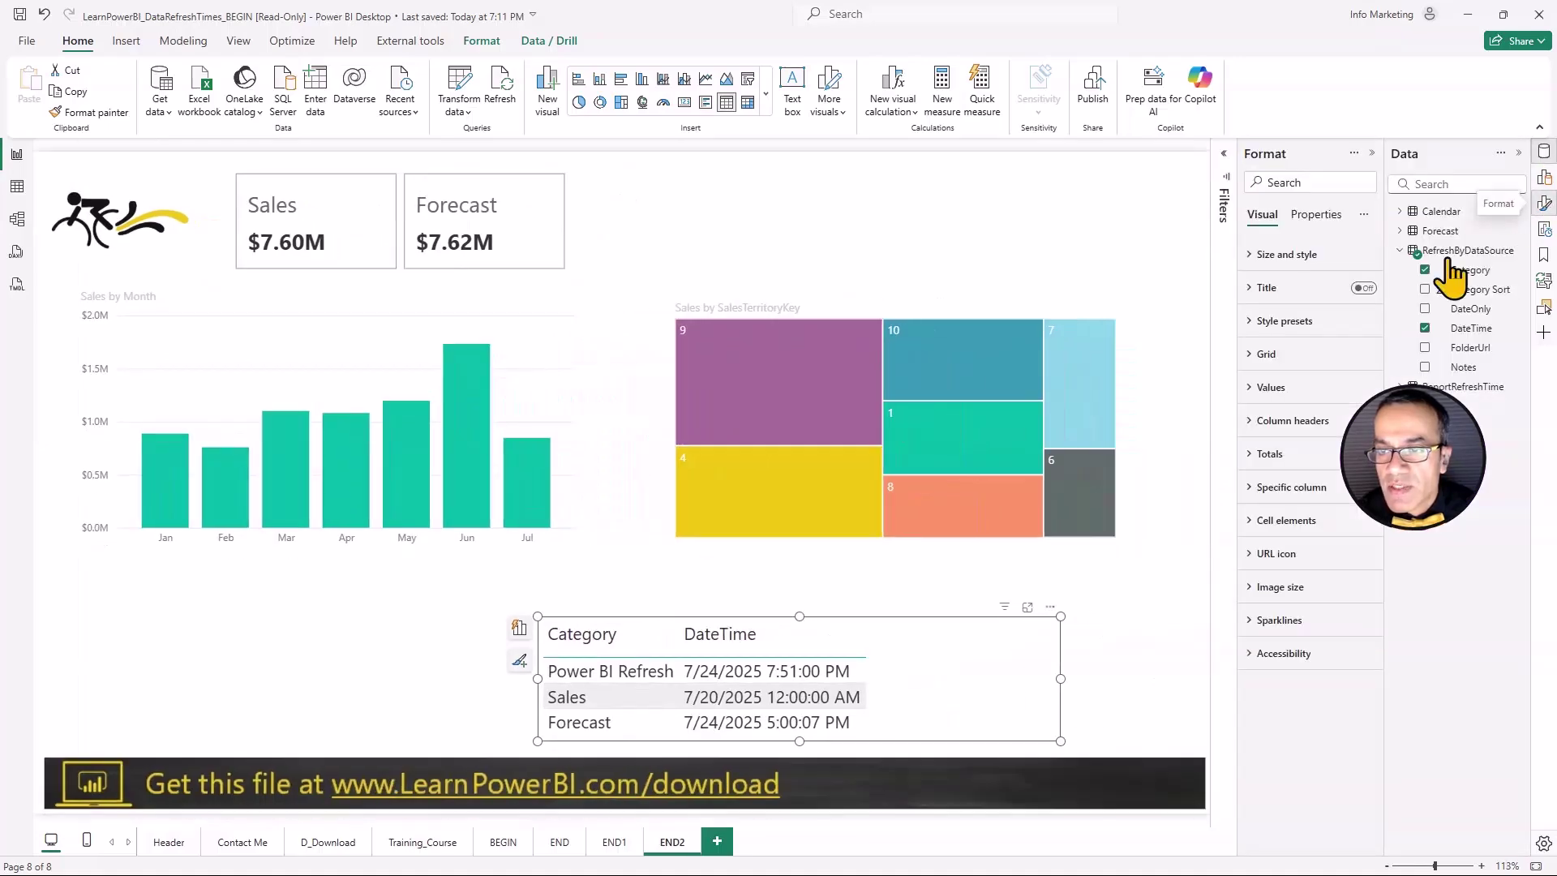
pyautogui.click(1545, 176)
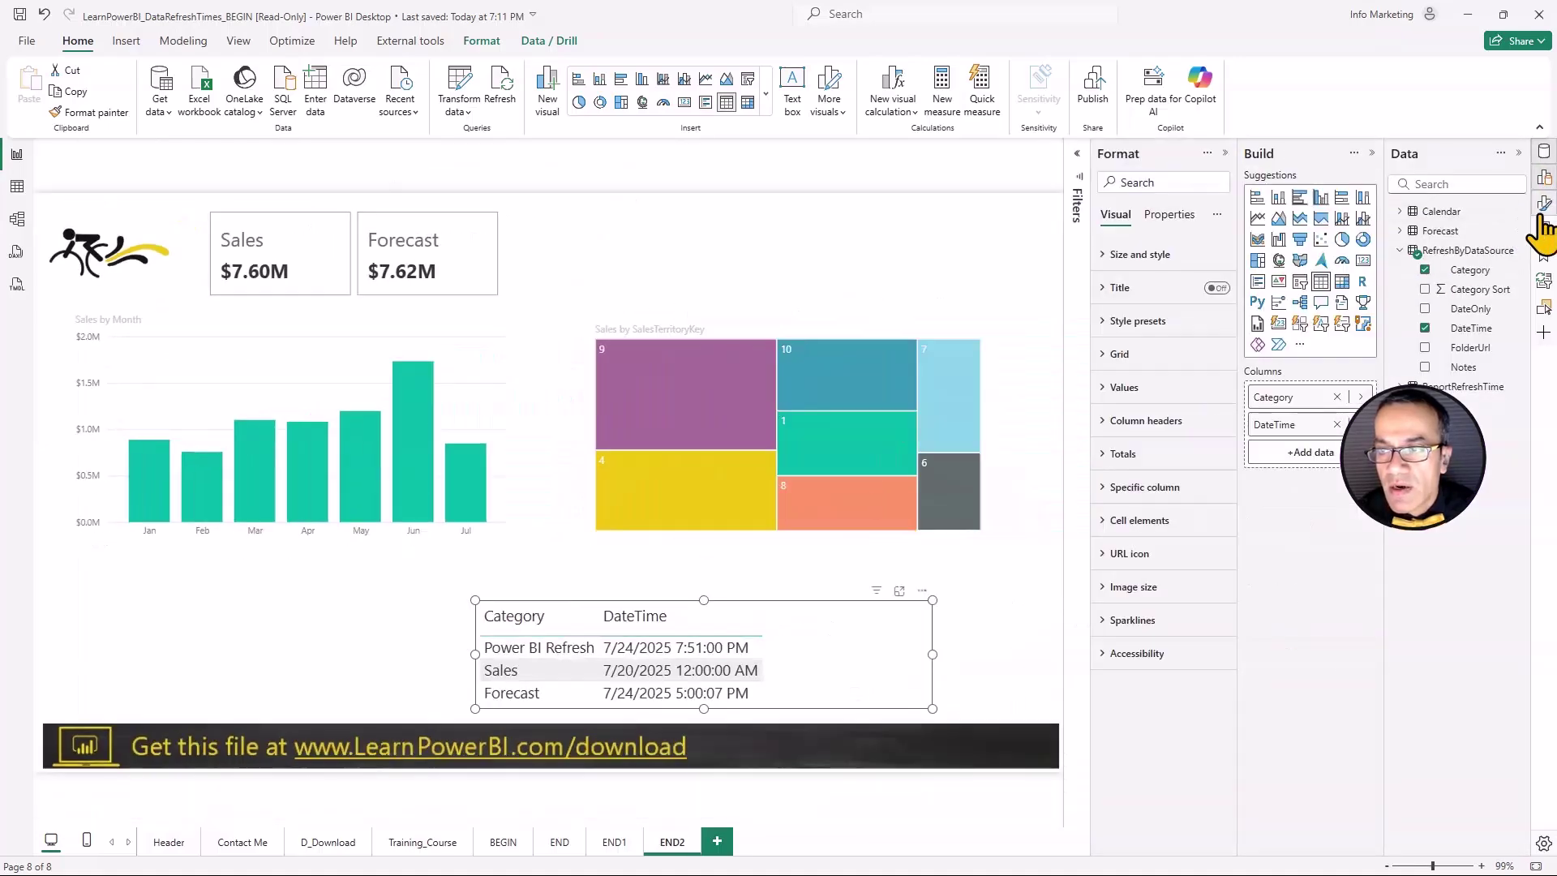
pyautogui.click(1225, 156)
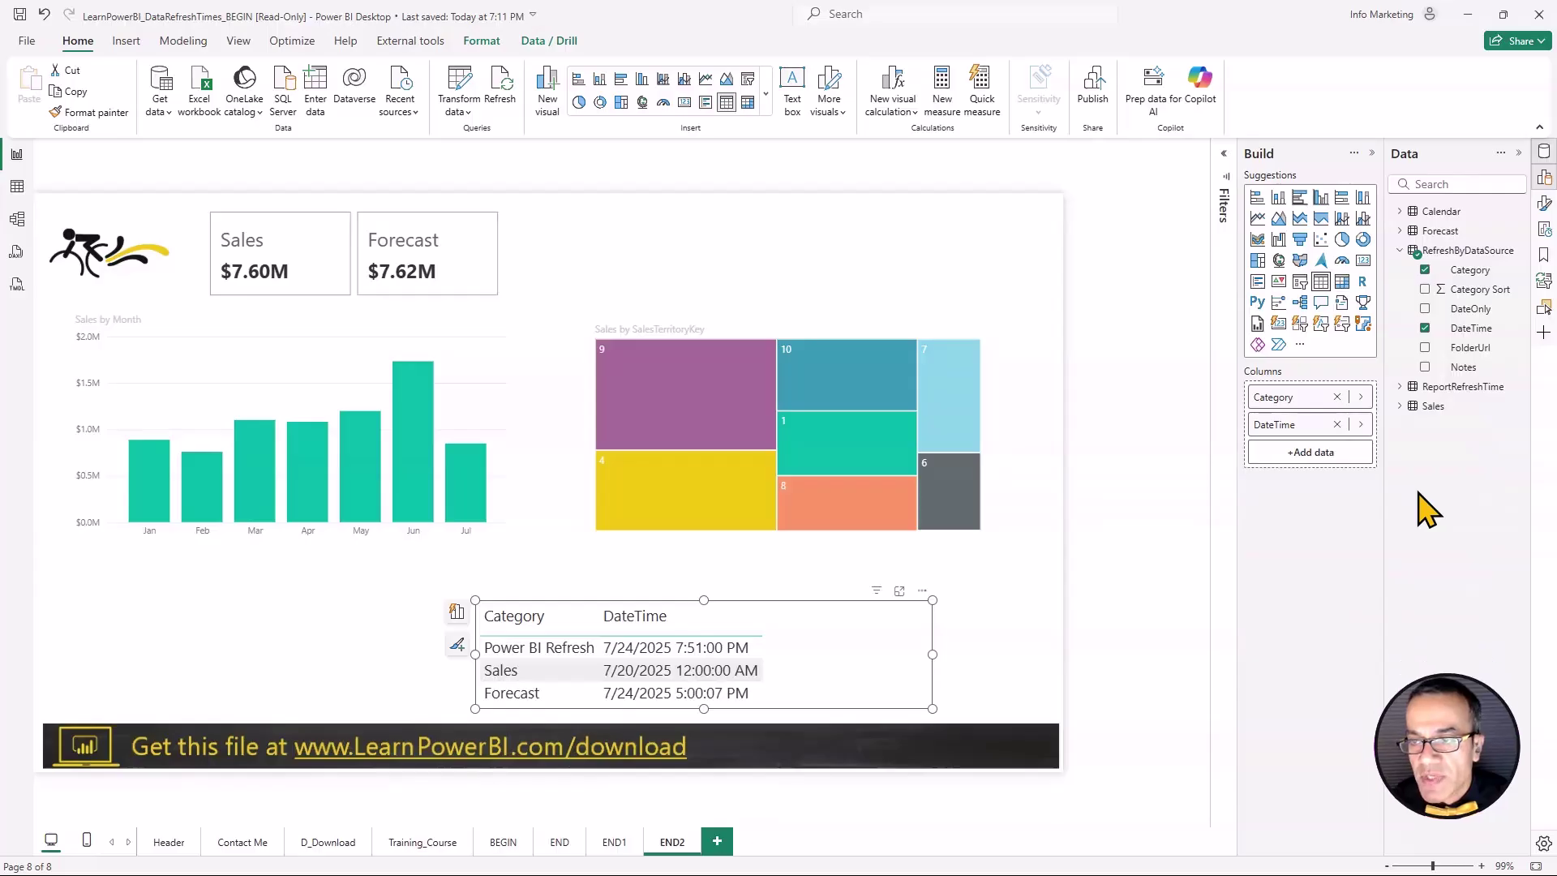
pyautogui.moveTo(1471, 347); pyautogui.dragTo(1337, 450)
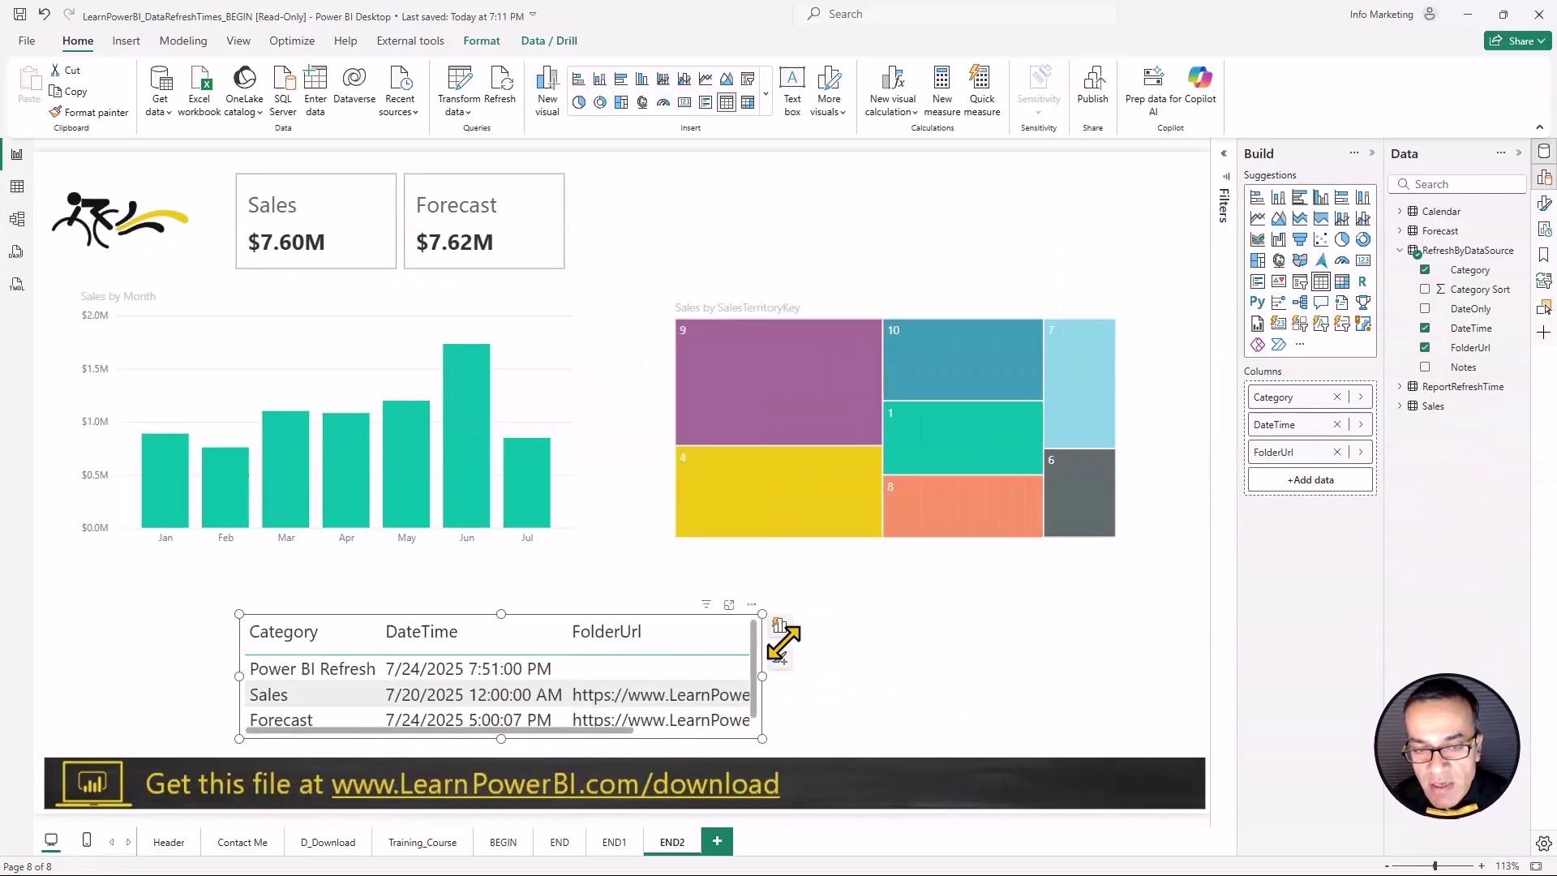
pyautogui.moveTo(762, 676); pyautogui.dragTo(1087, 681)
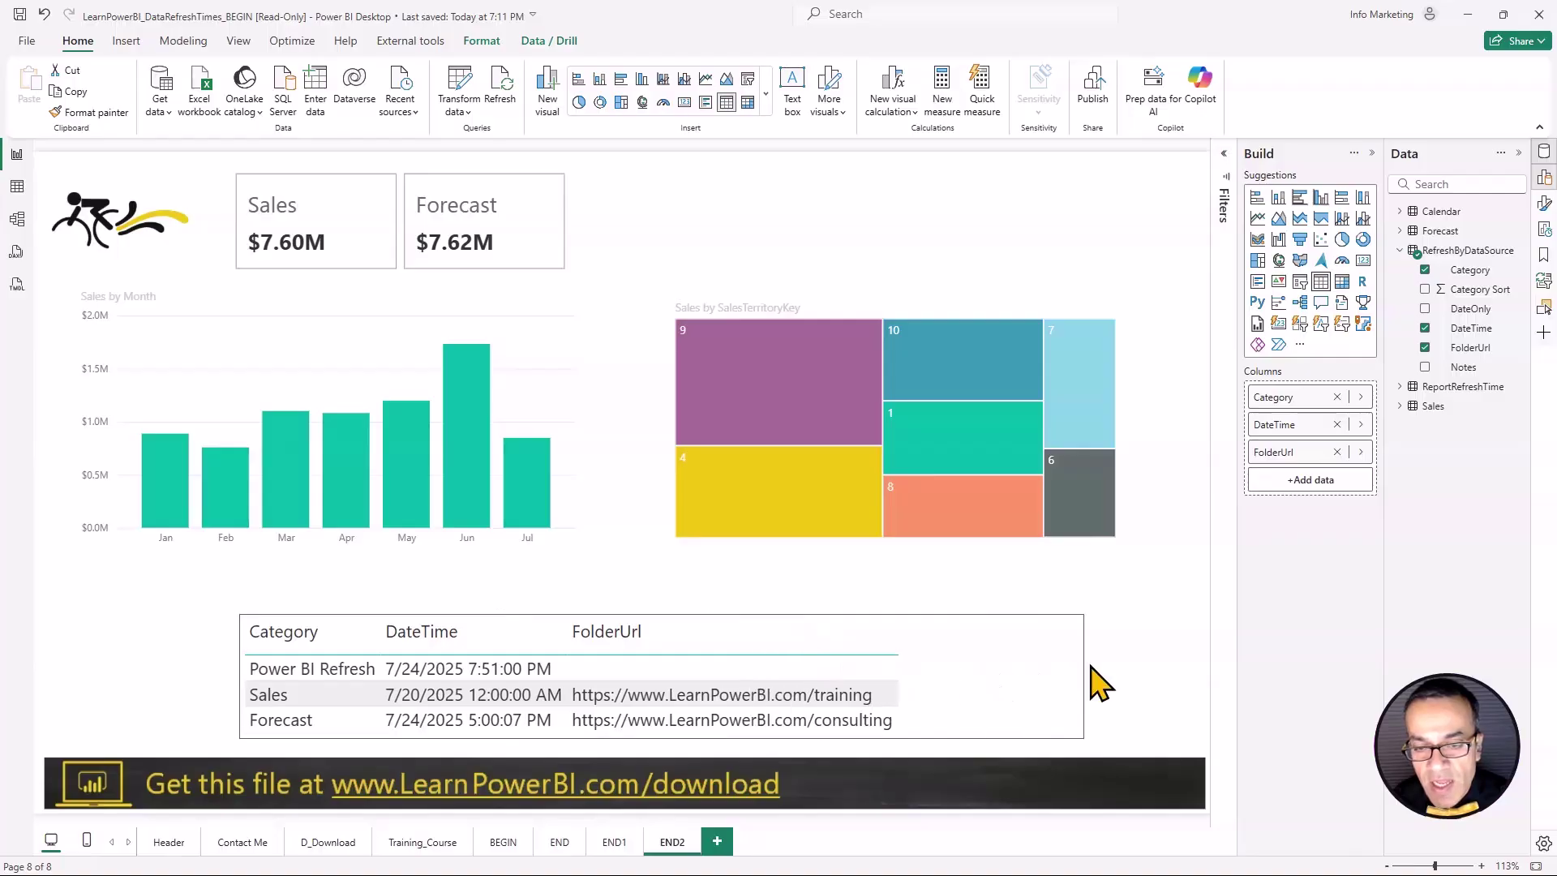
# Step: Add the Notes field to the table and enlarge it to fit the new column
pyautogui.moveTo(1464, 367); pyautogui.dragTo(1314, 479)
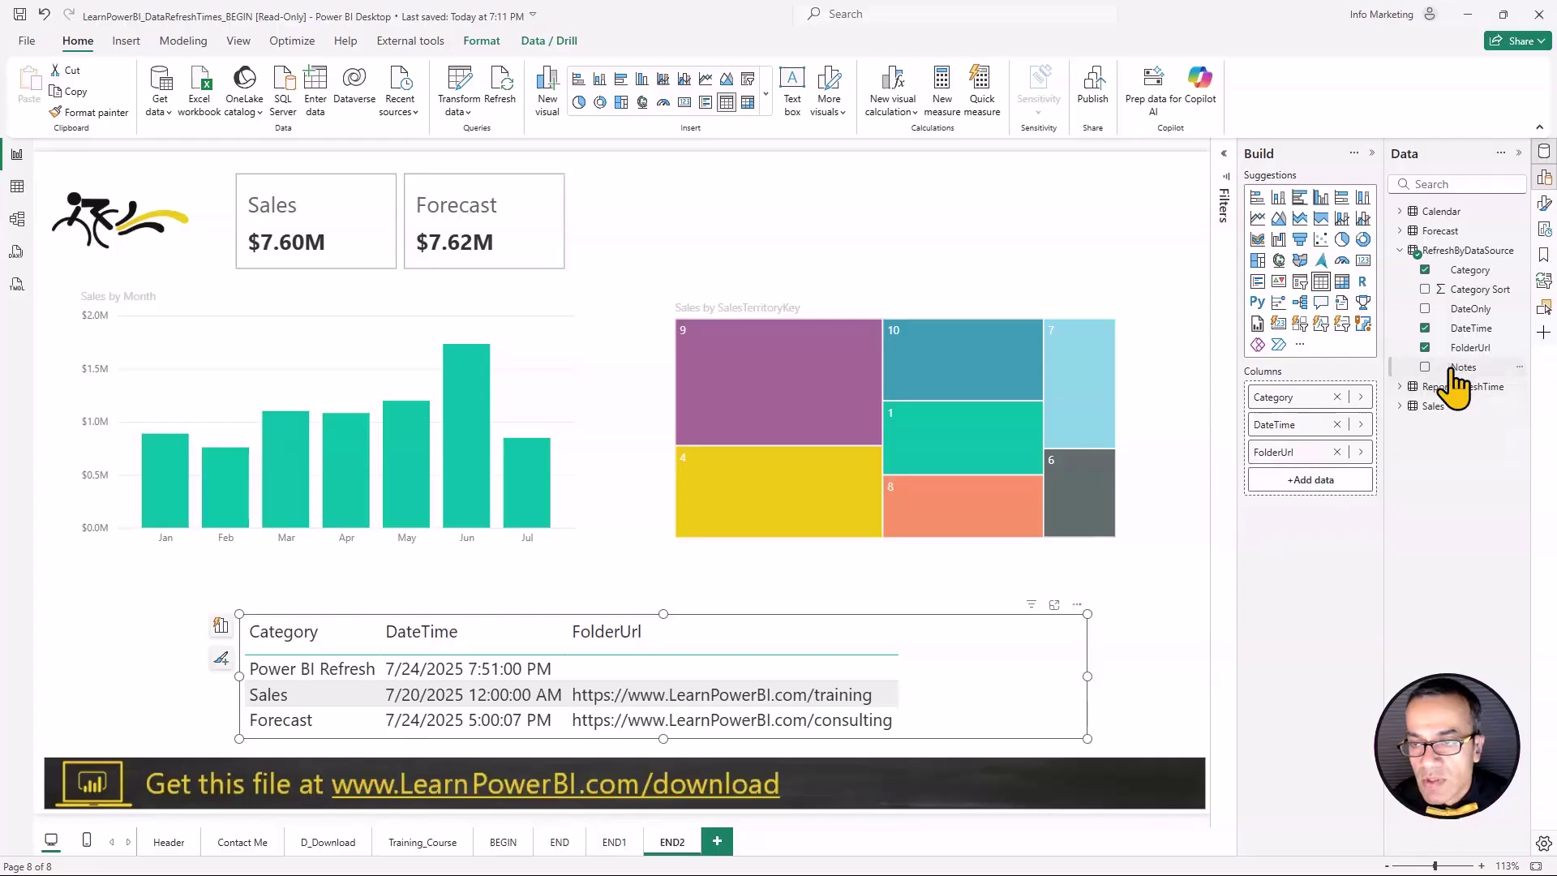
pyautogui.click(1425, 366)
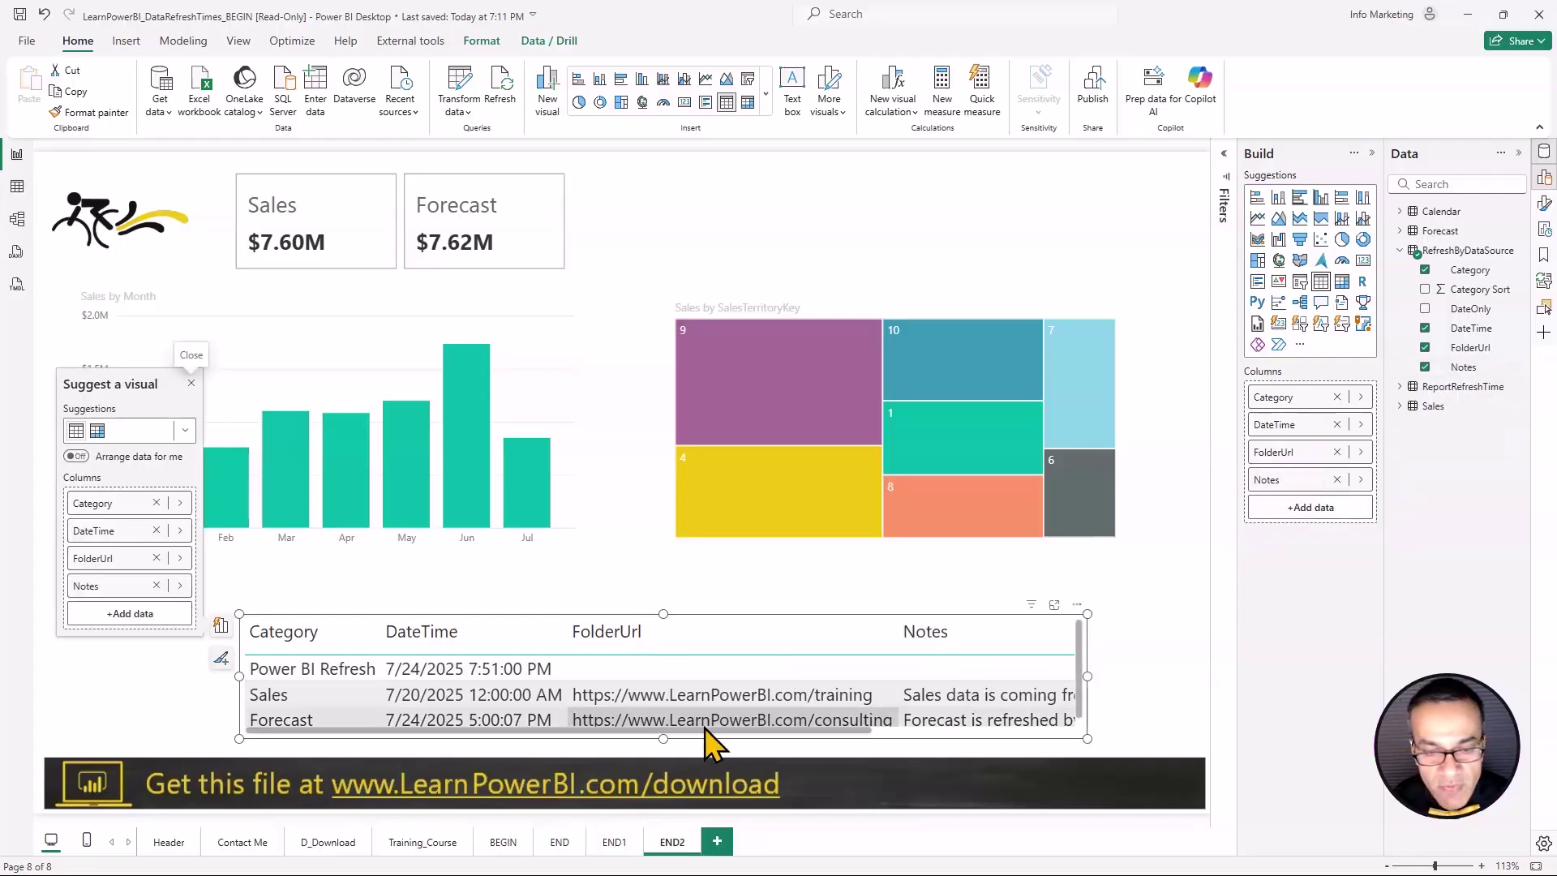
pyautogui.moveTo(1088, 614); pyautogui.dragTo(1106, 600)
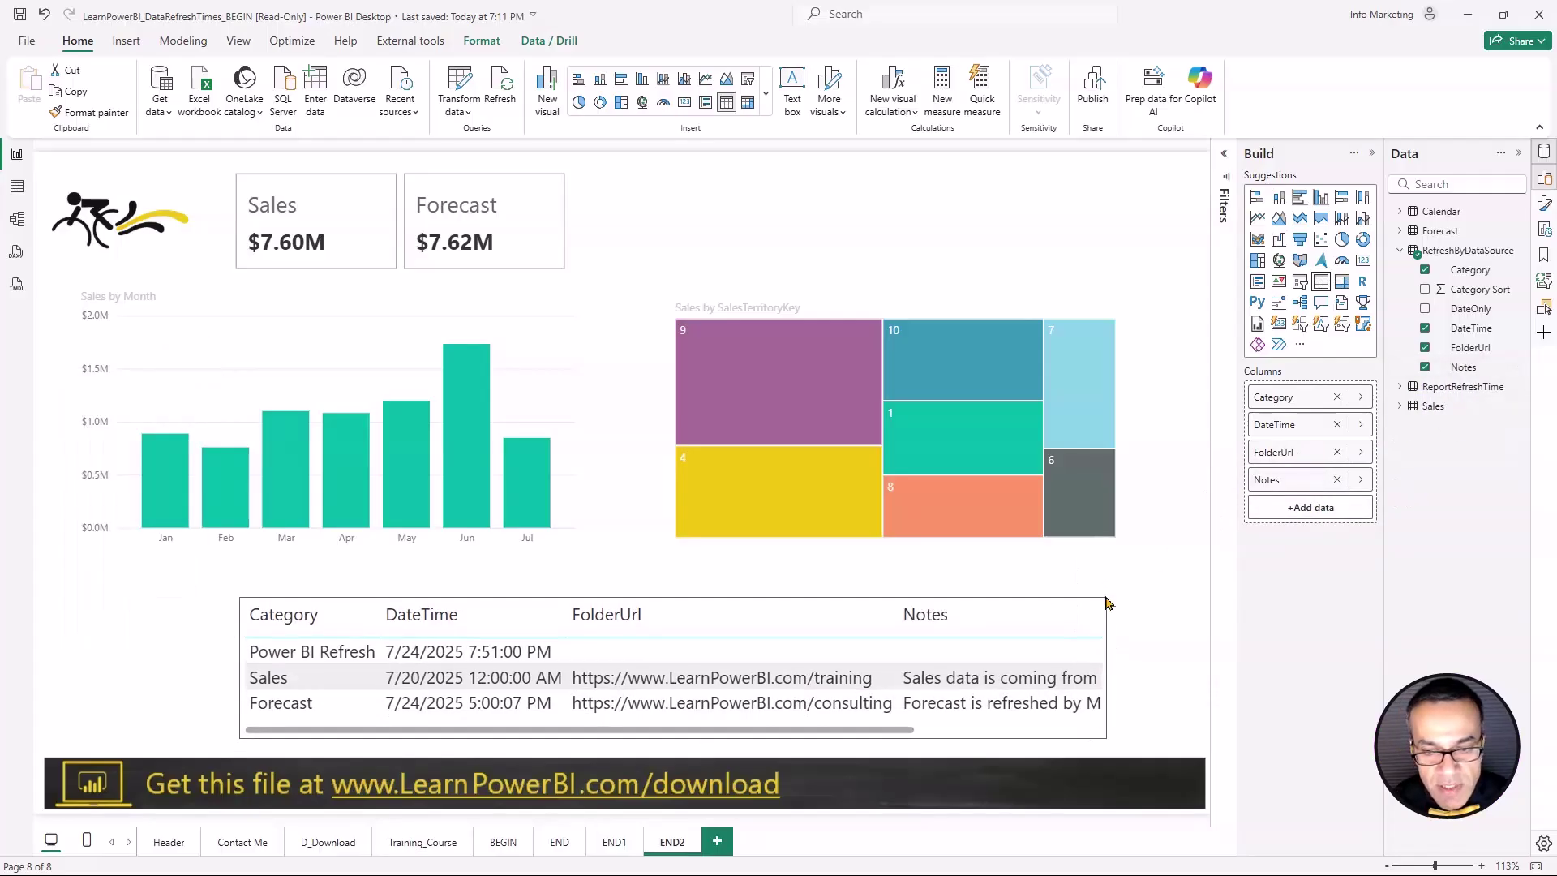
pyautogui.click(730, 734)
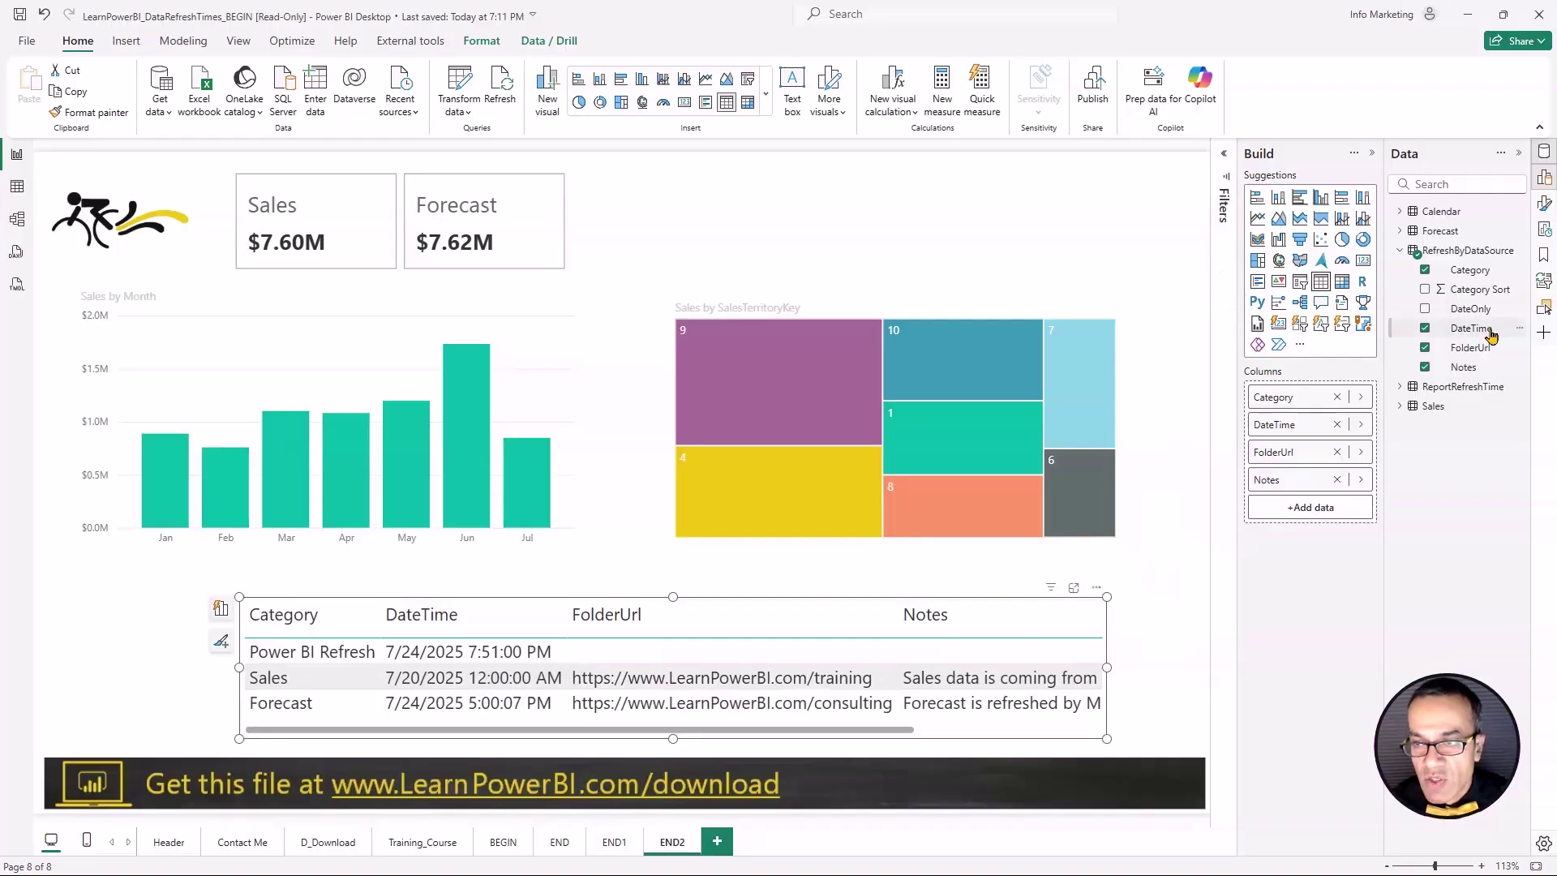
# Step: Set the FolderUrl field's data category to Web URL
pyautogui.click(1474, 350)
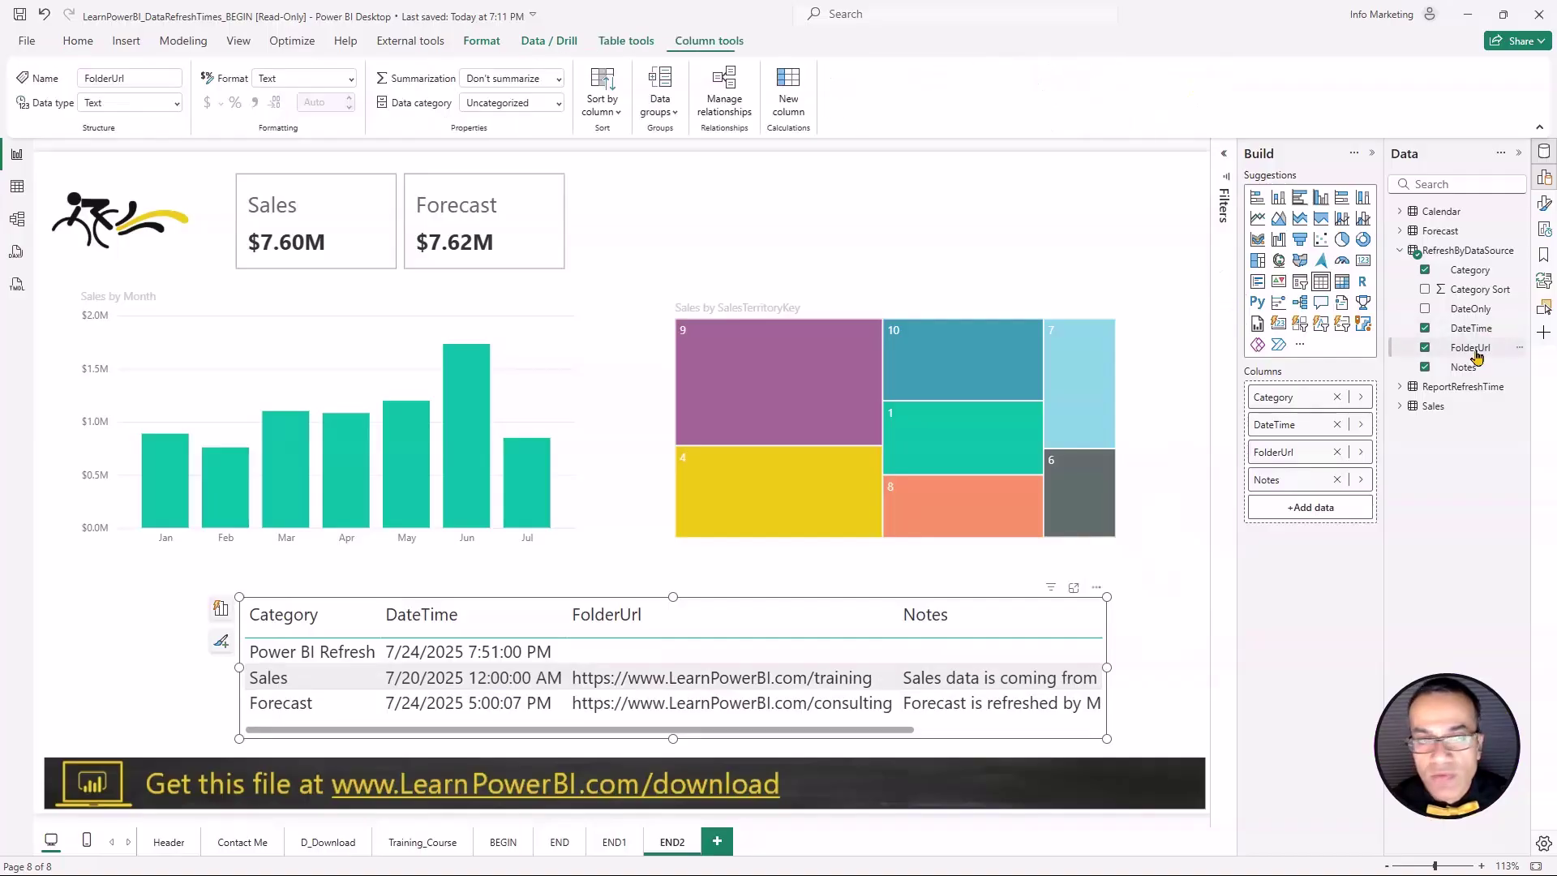
pyautogui.click(559, 103)
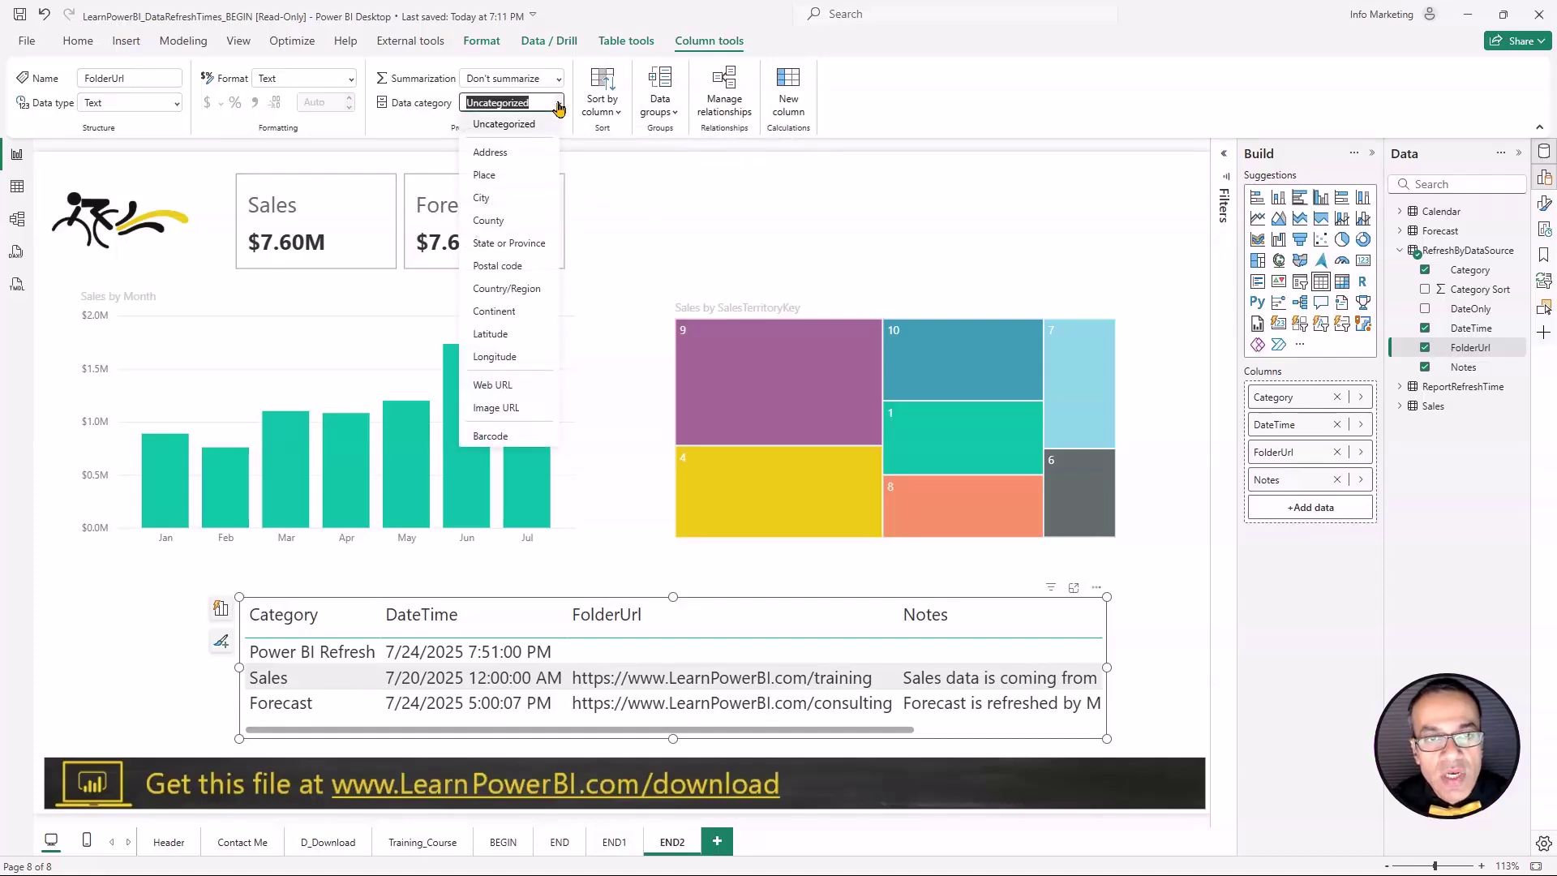
pyautogui.click(503, 388)
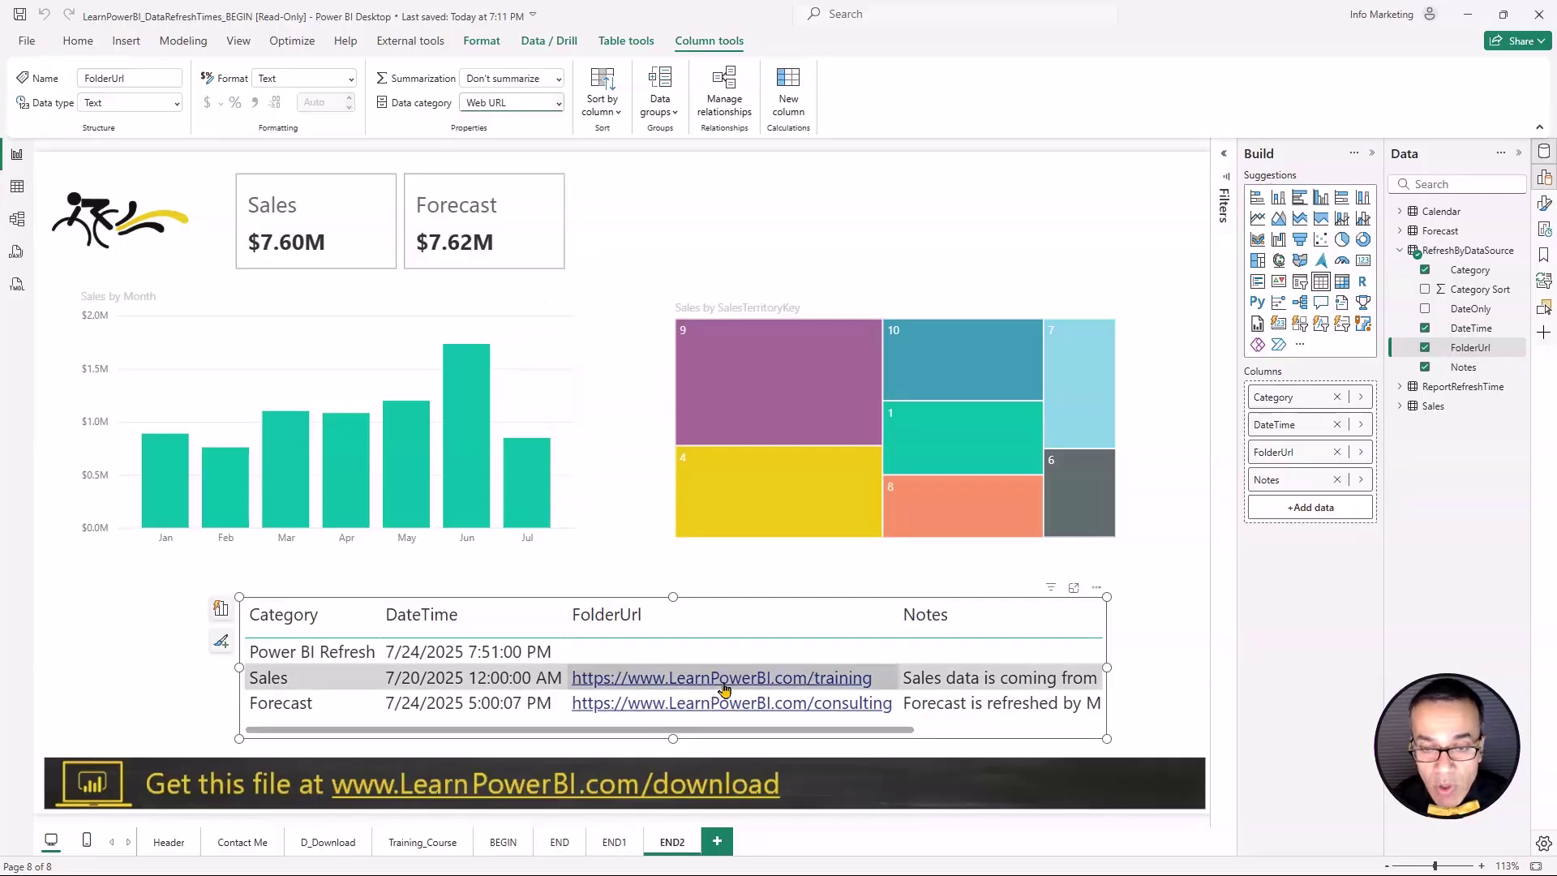
# Step: Turn on URL icon Values in the table's format settings so FolderUrl shows link icons
pyautogui.click(1544, 209)
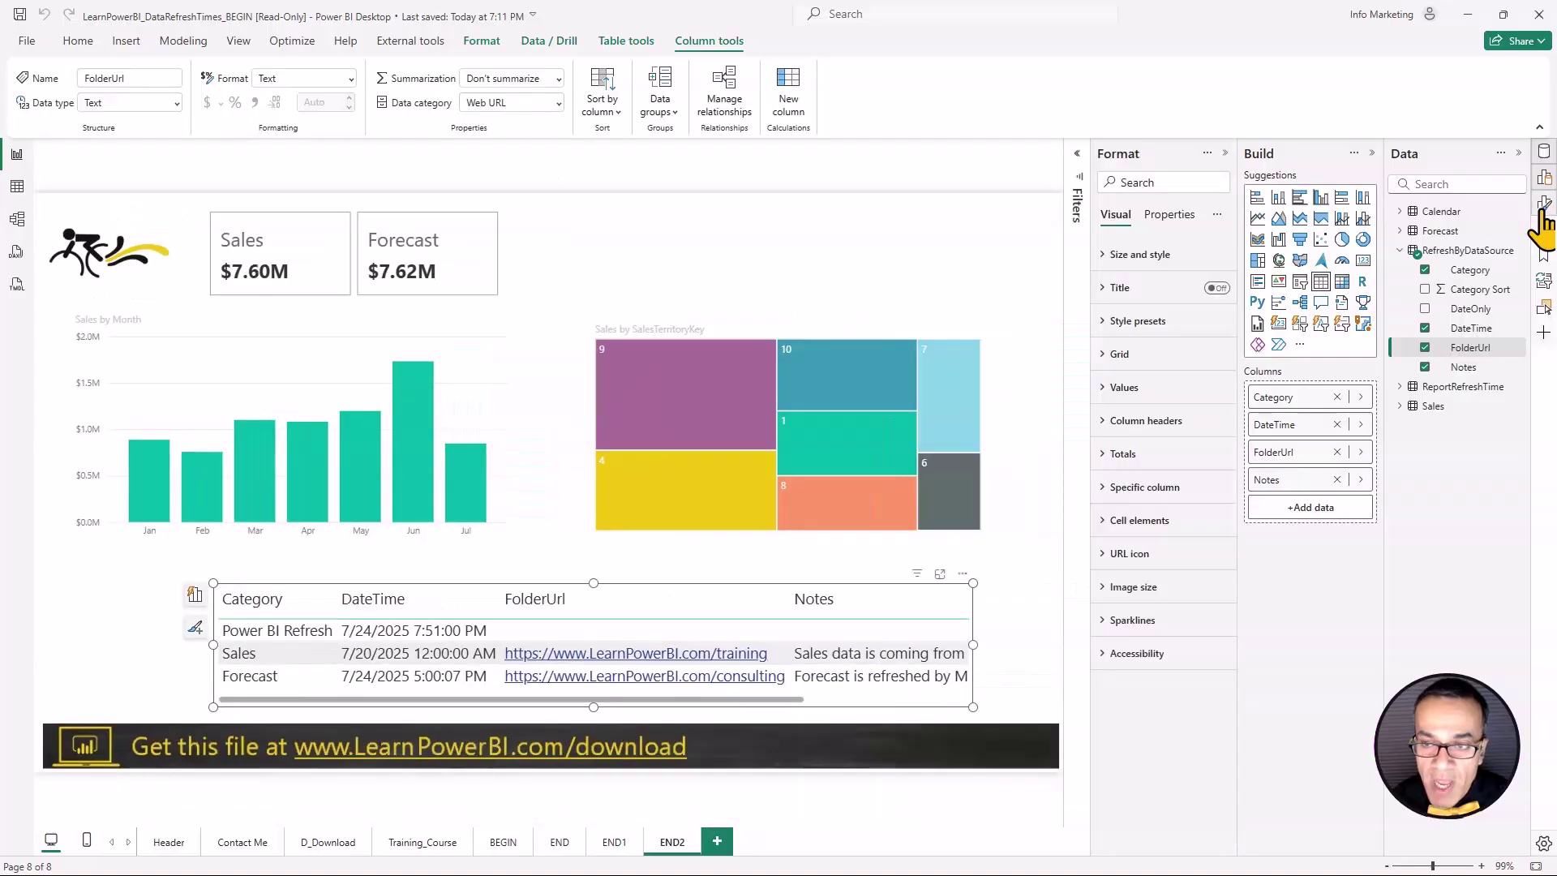
pyautogui.click(1107, 559)
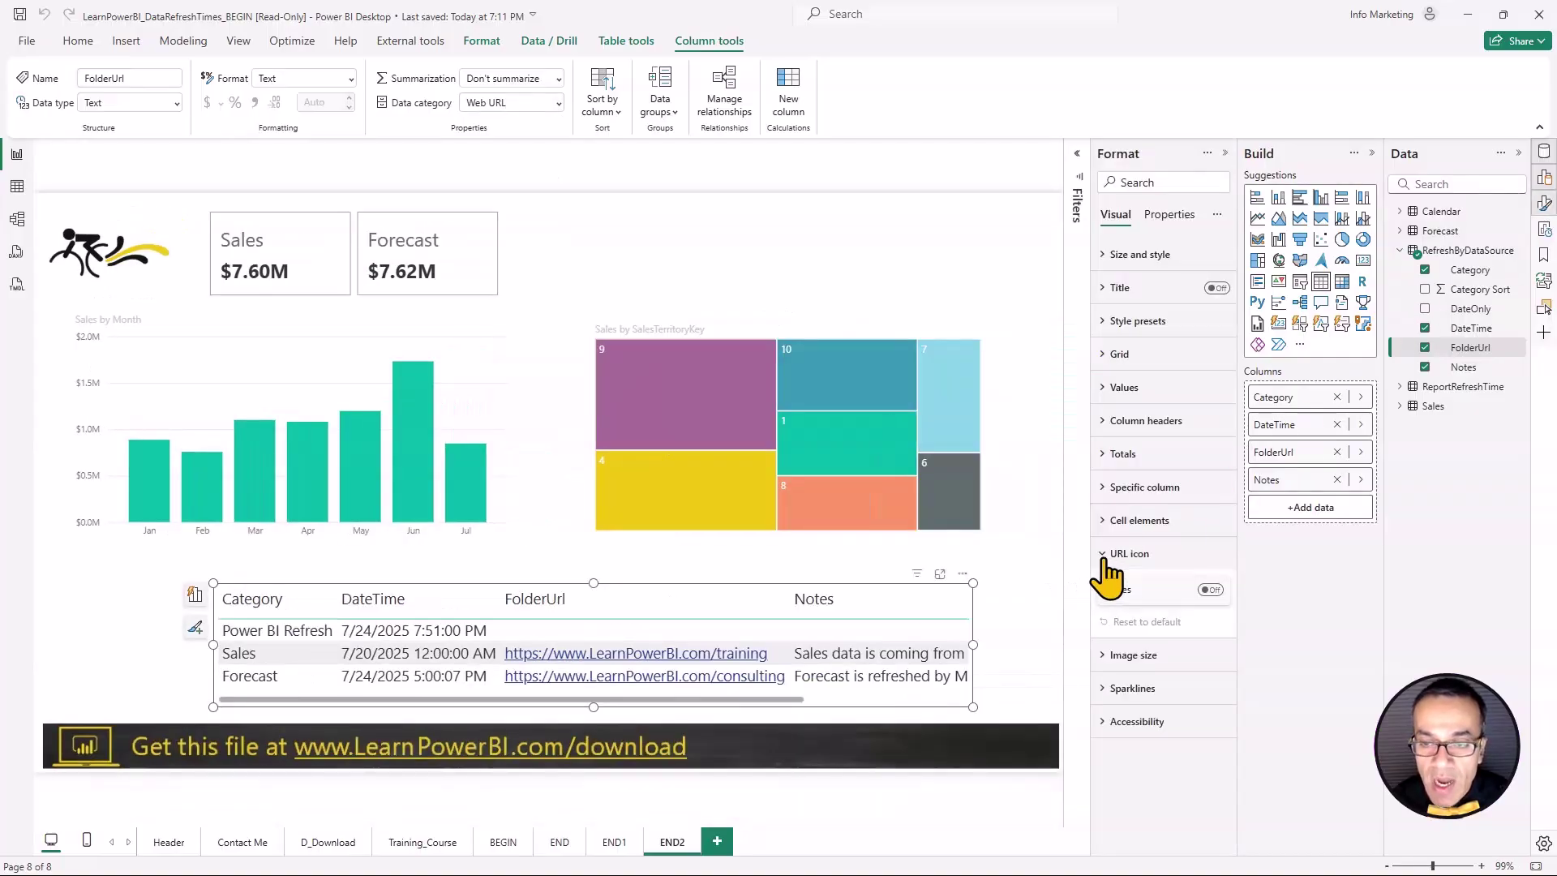
pyautogui.click(1211, 591)
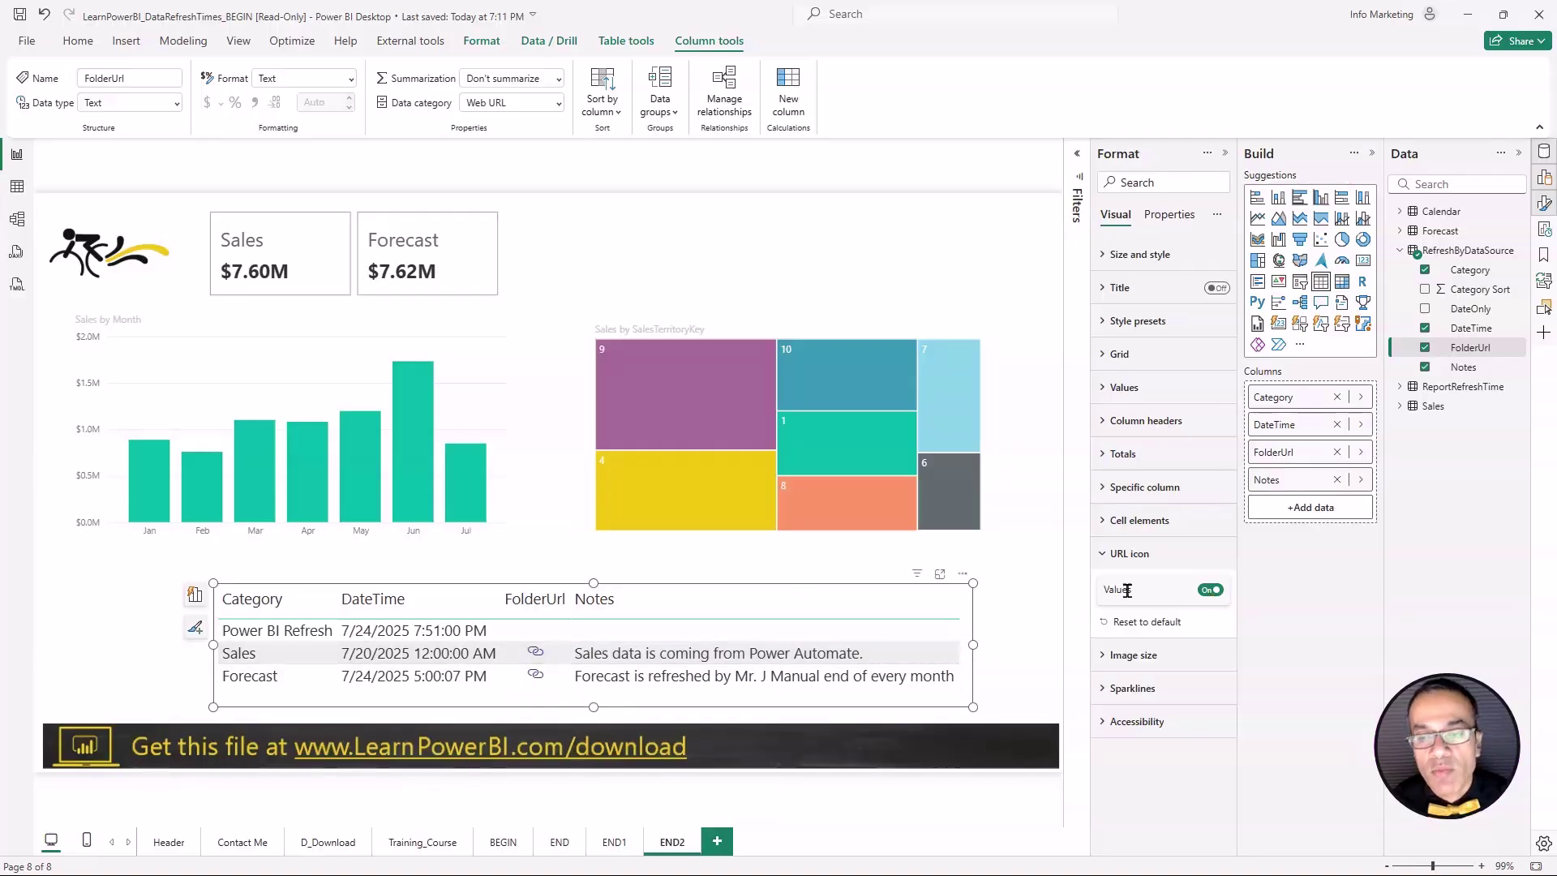
pyautogui.click(1207, 591)
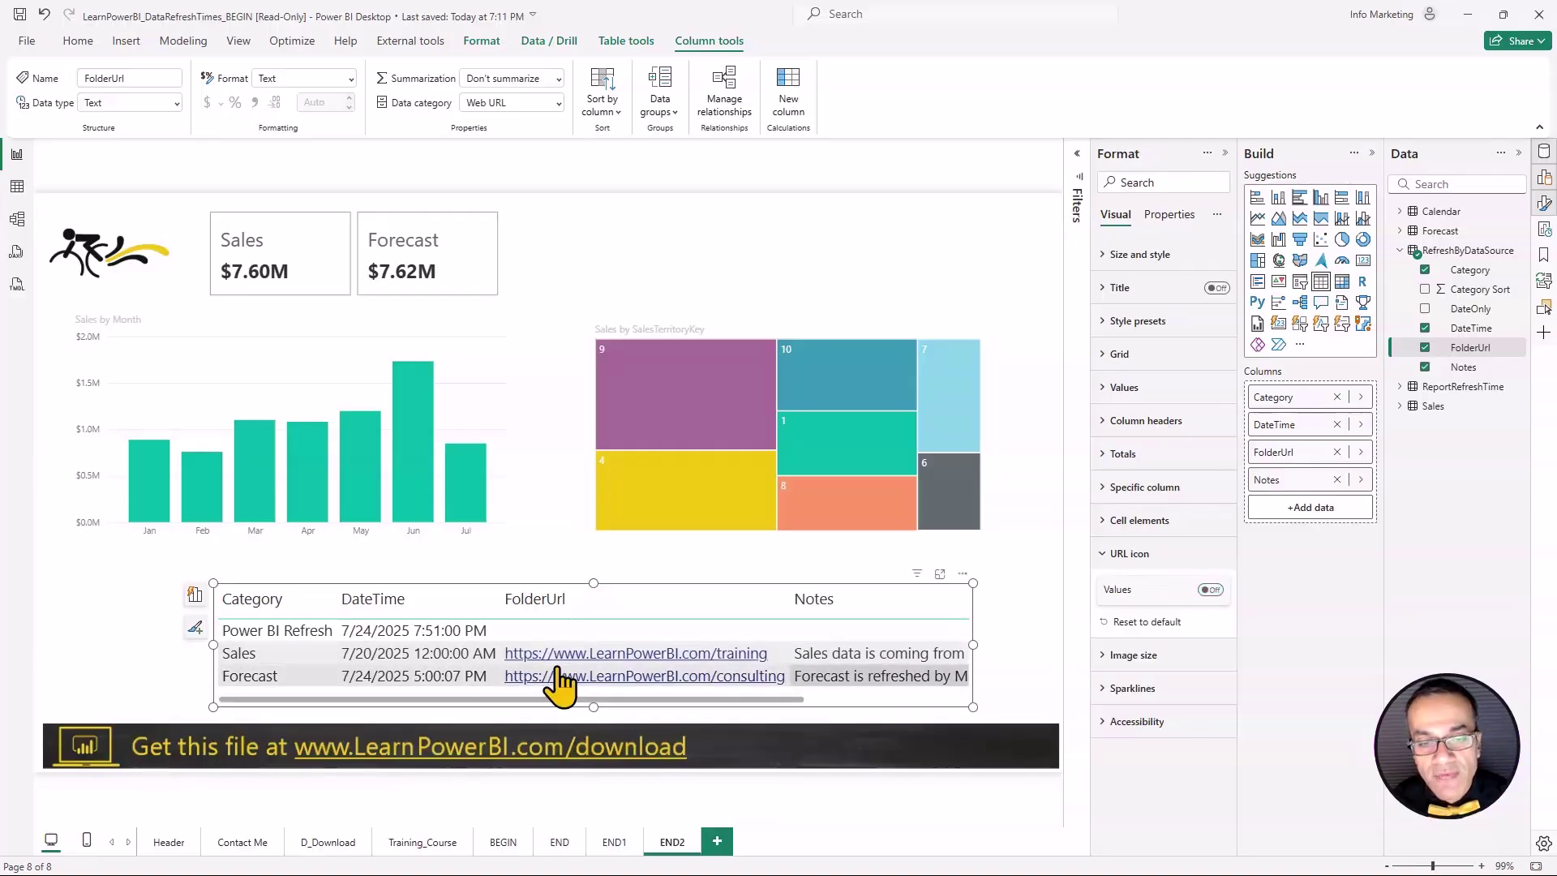
pyautogui.click(1211, 591)
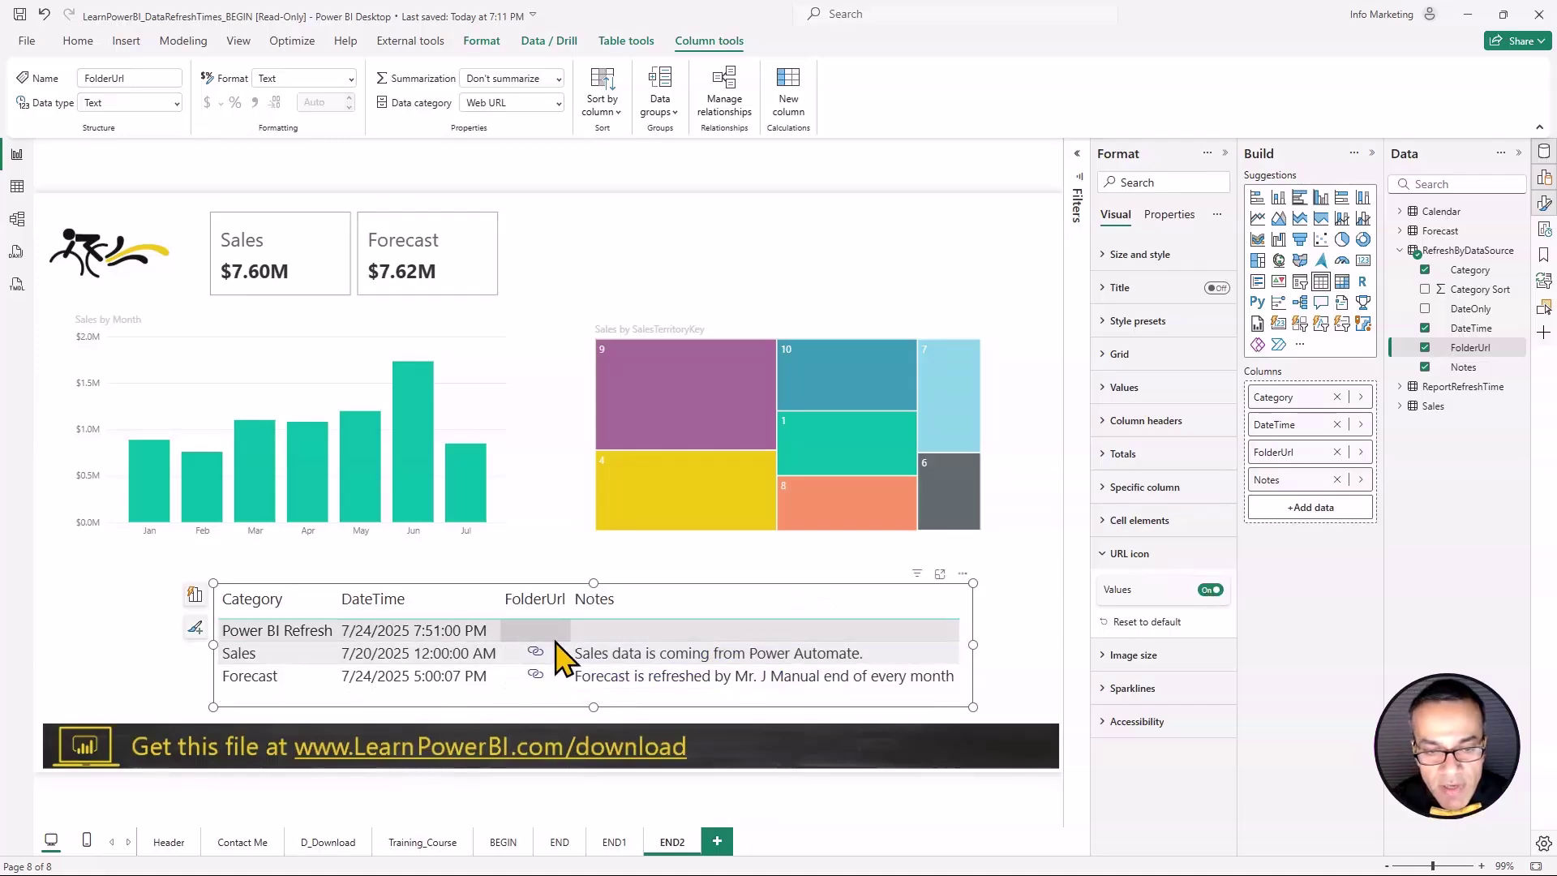
# Step: Resize the table narrower from the left and slightly wider on the right
pyautogui.moveTo(533, 678)
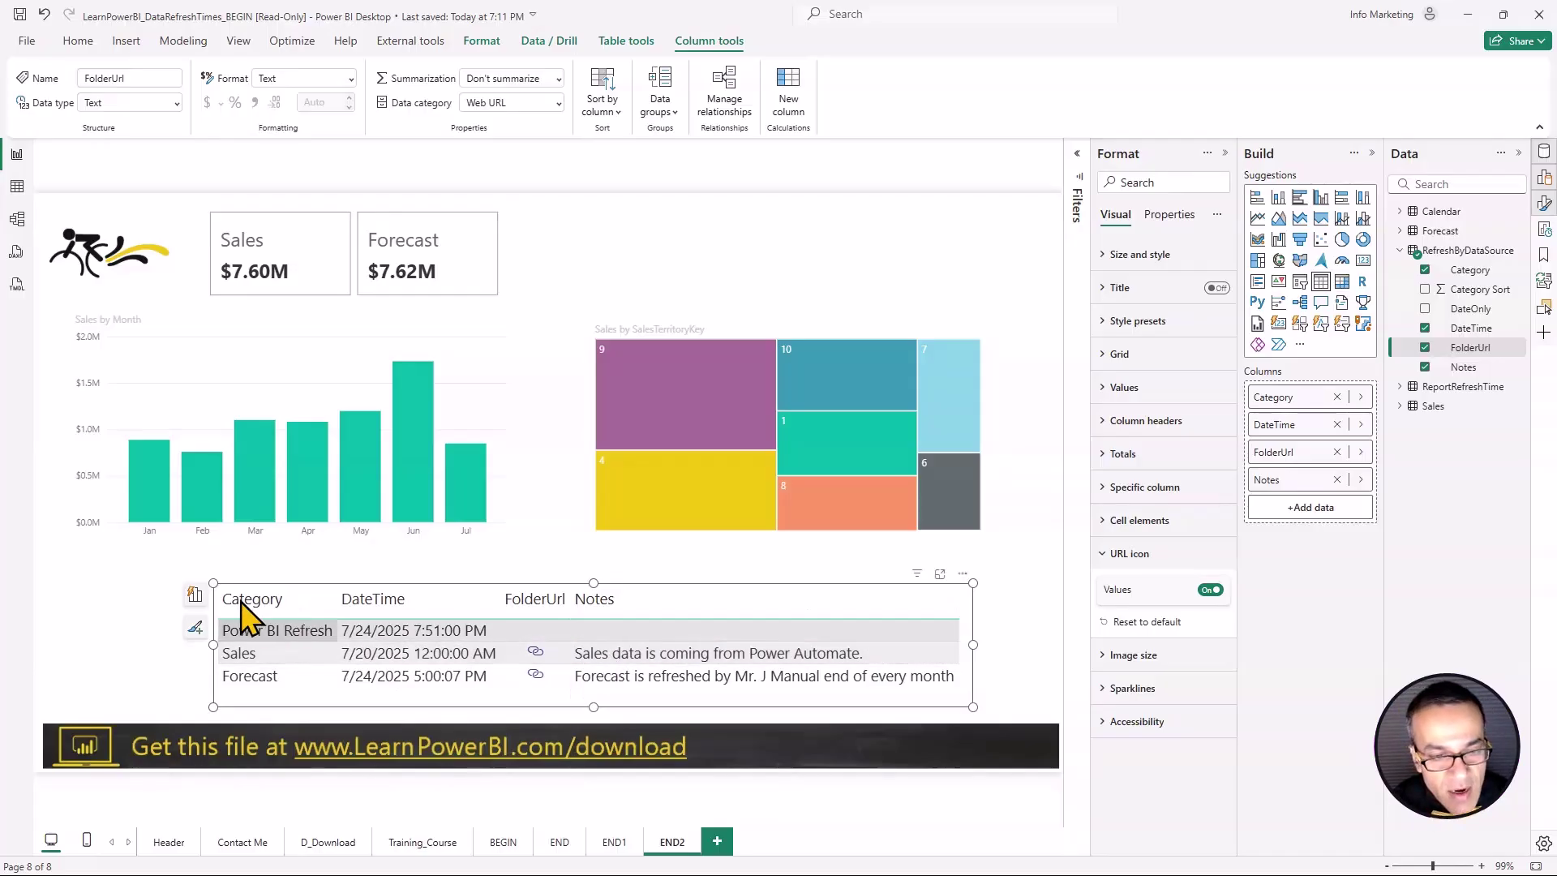
pyautogui.moveTo(216, 590); pyautogui.dragTo(517, 596)
pyautogui.moveTo(974, 705); pyautogui.dragTo(1054, 589)
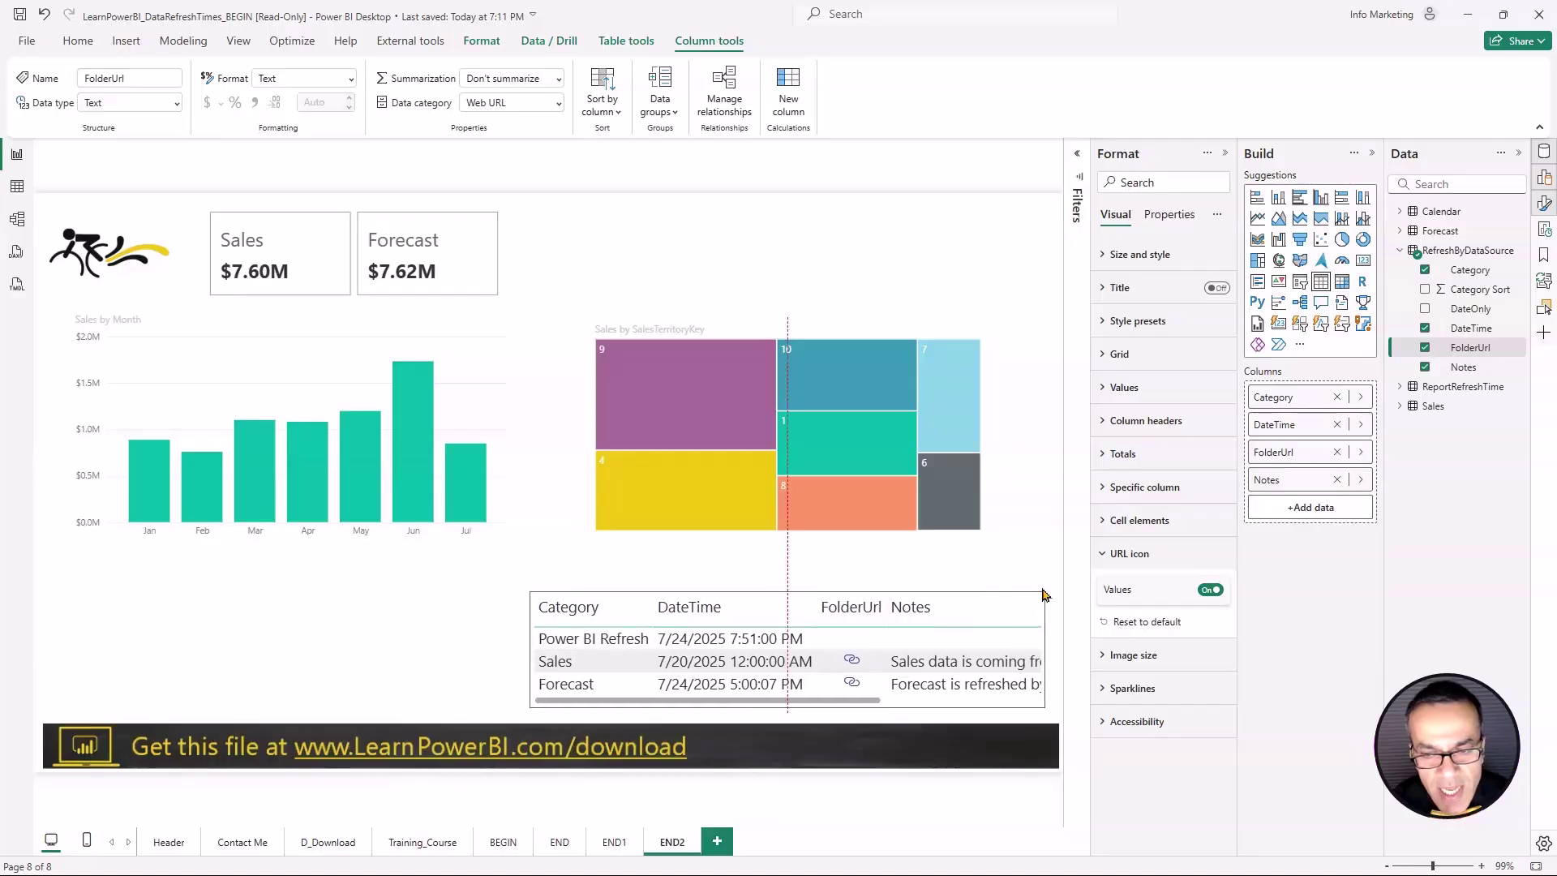
# Step: Deselect the table, check the browser, then collapse the Format, Build and Data panes
pyautogui.click(923, 576)
pyautogui.hotkey('alt', 'Tab')
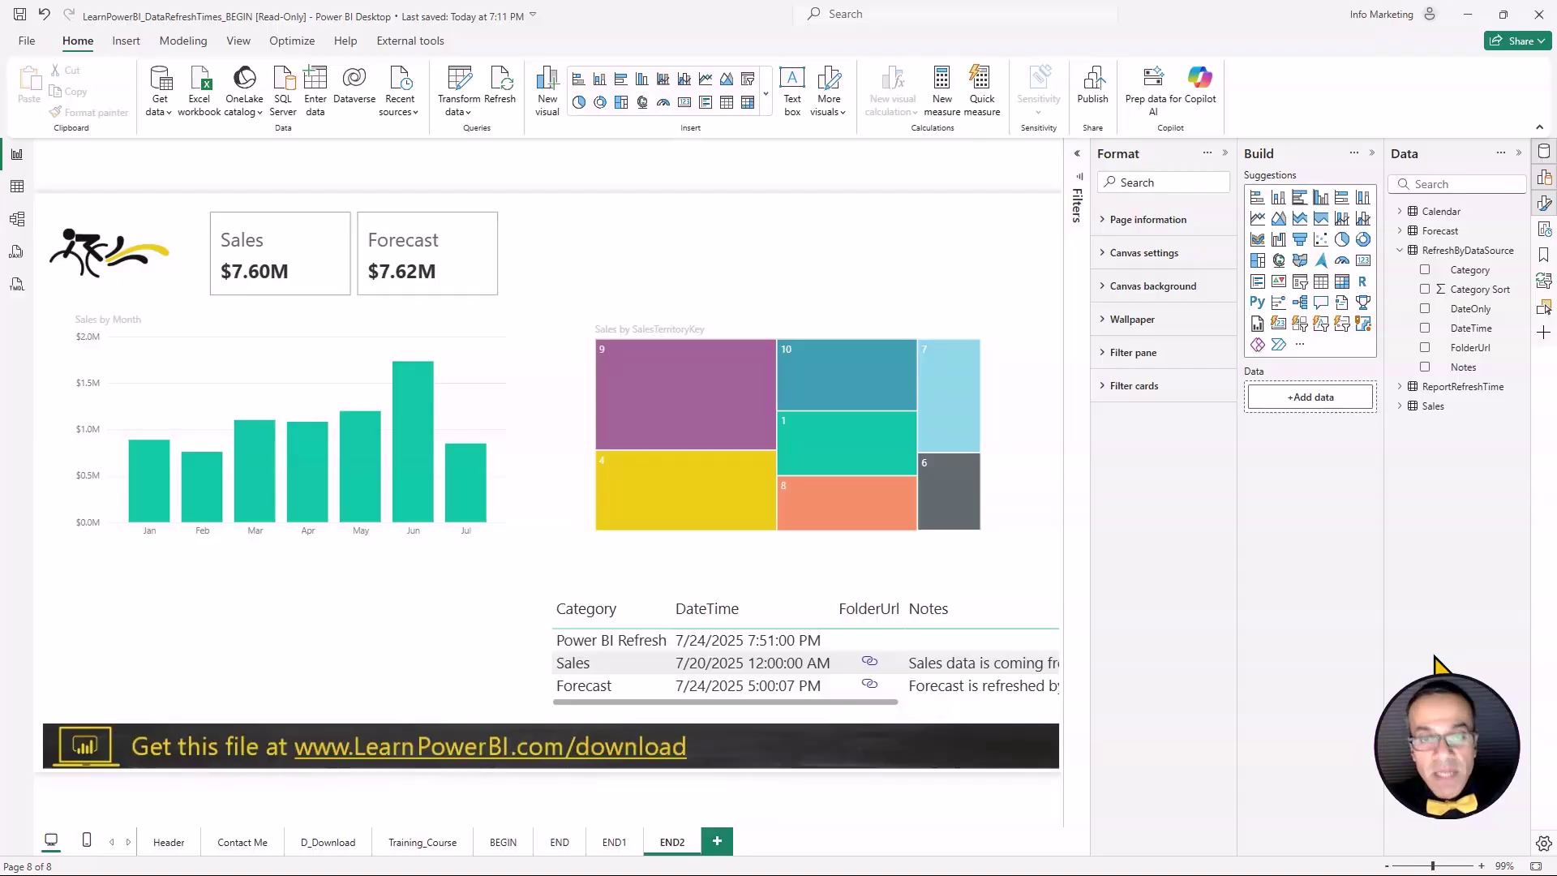
pyautogui.click(1228, 161)
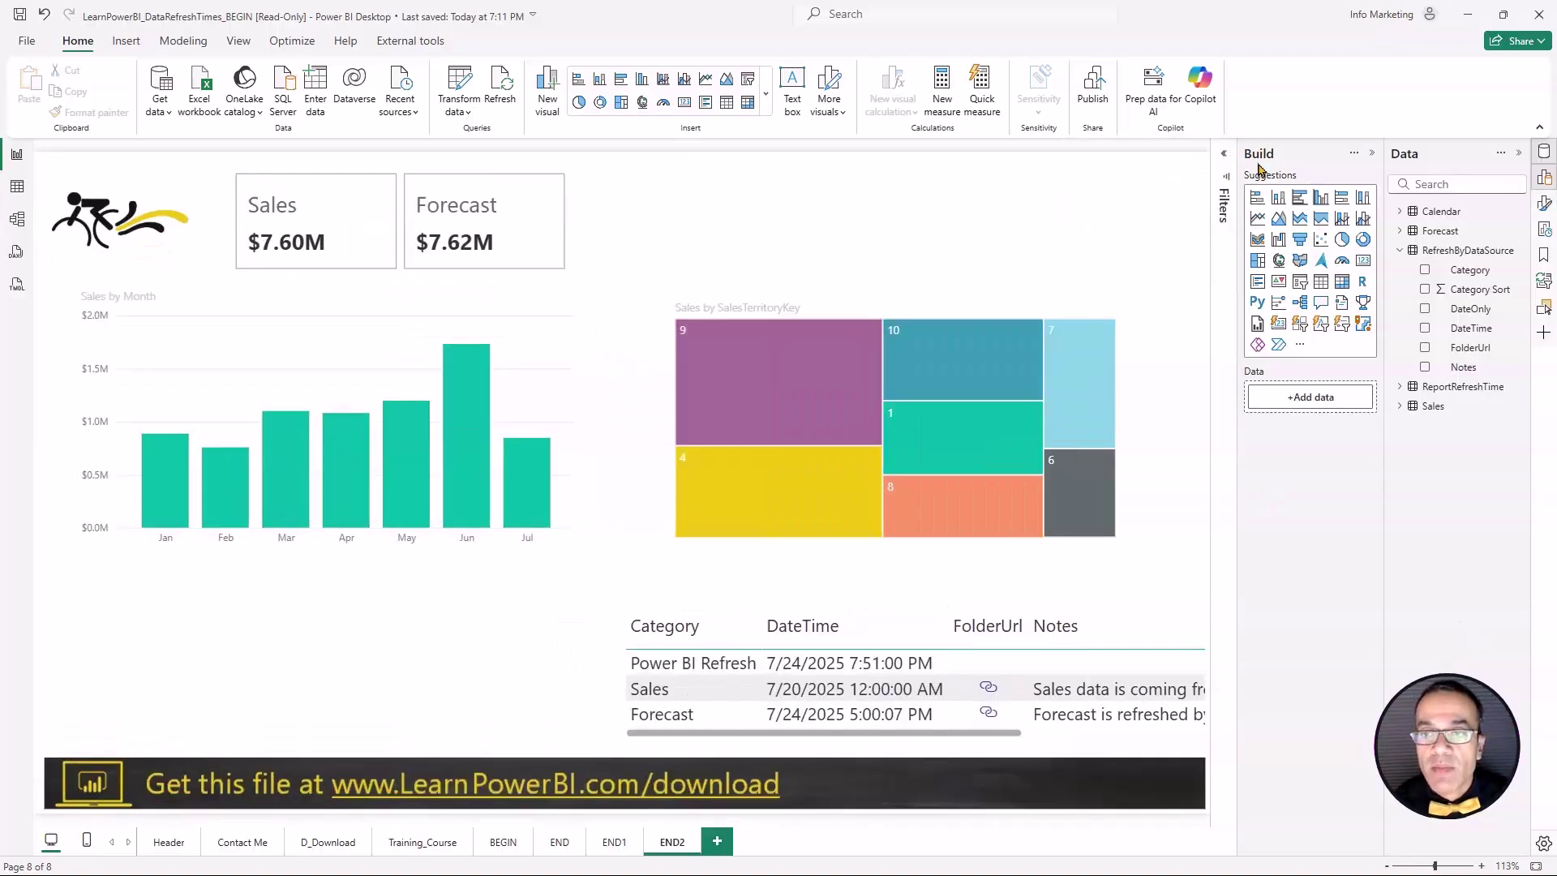
pyautogui.click(1371, 159)
pyautogui.click(1519, 155)
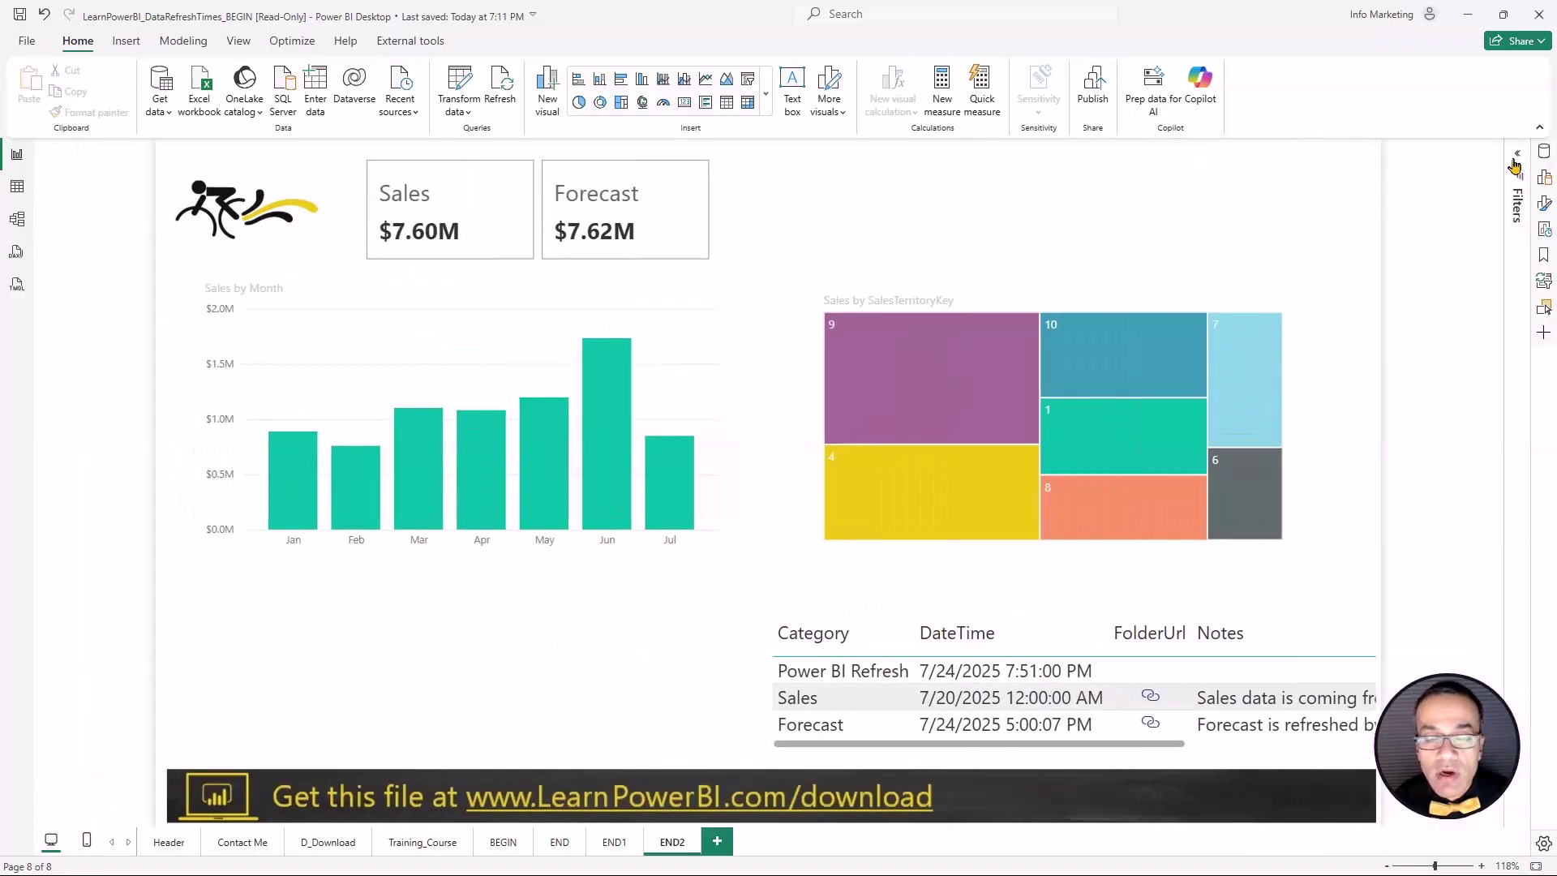